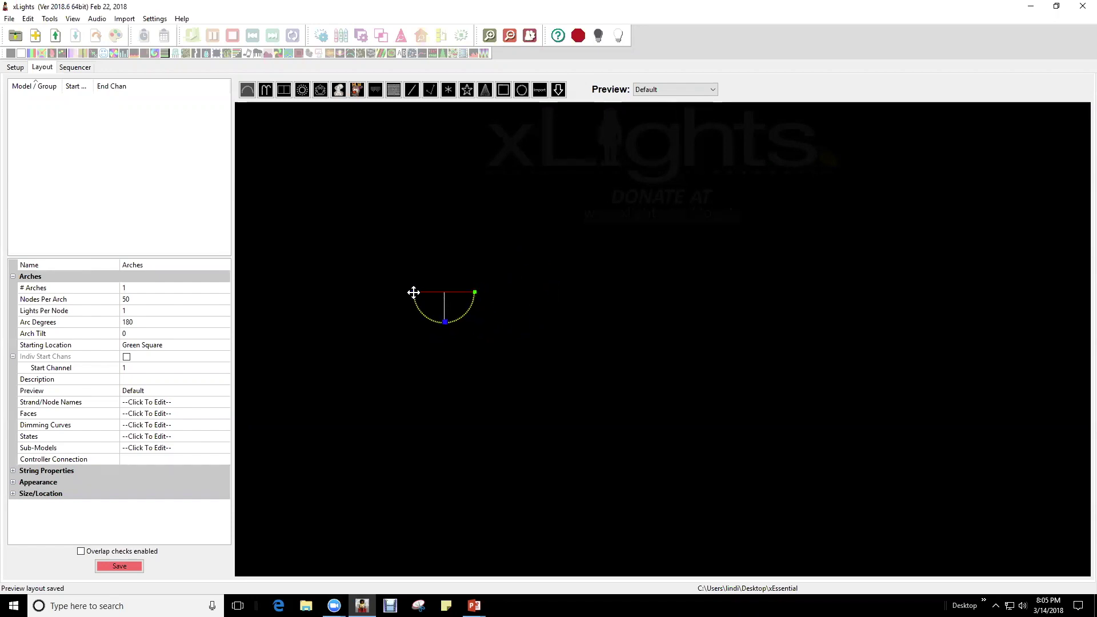
Step: Flip the arch upright by moving its free end to the opposite side of the green start point
drag(413, 292, 538, 292)
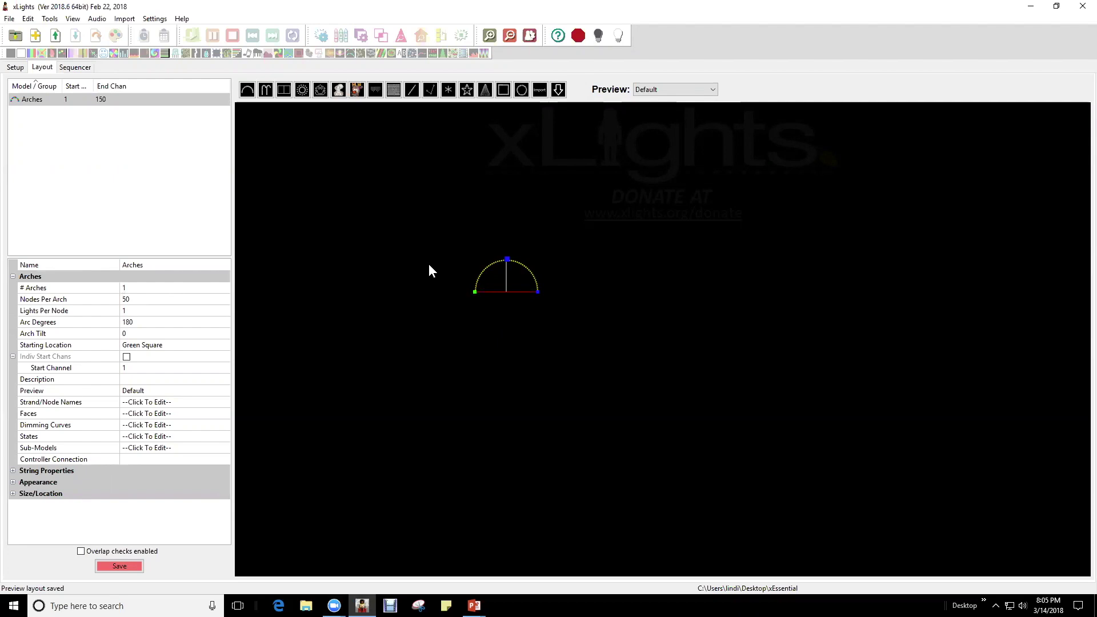
Step: Set the number of arches to 4, and return it to 1
click(152, 288)
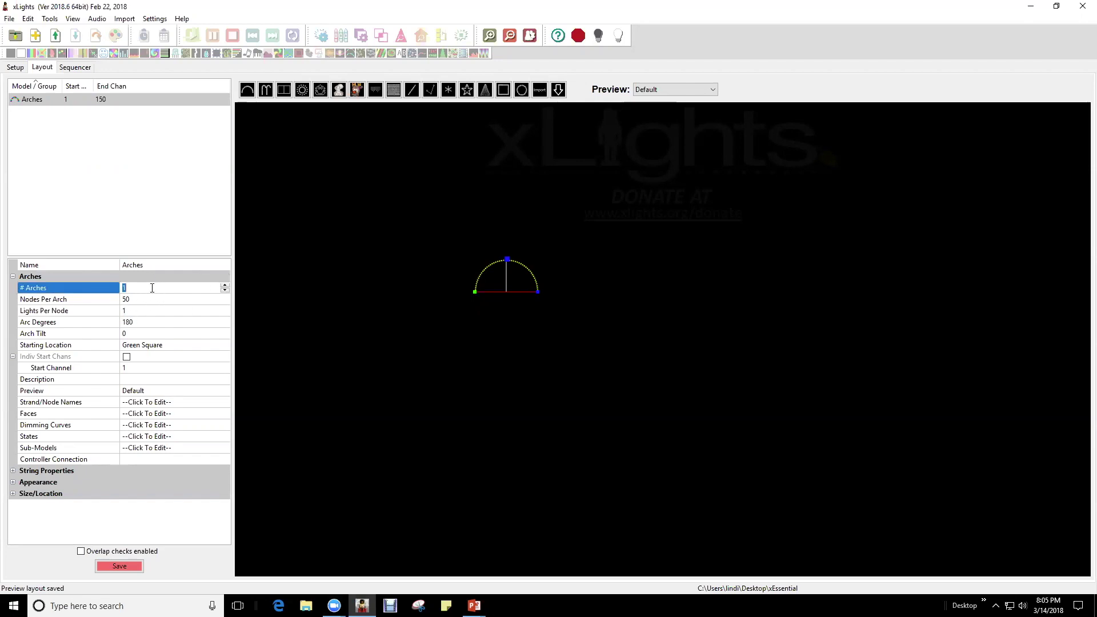
text(4)
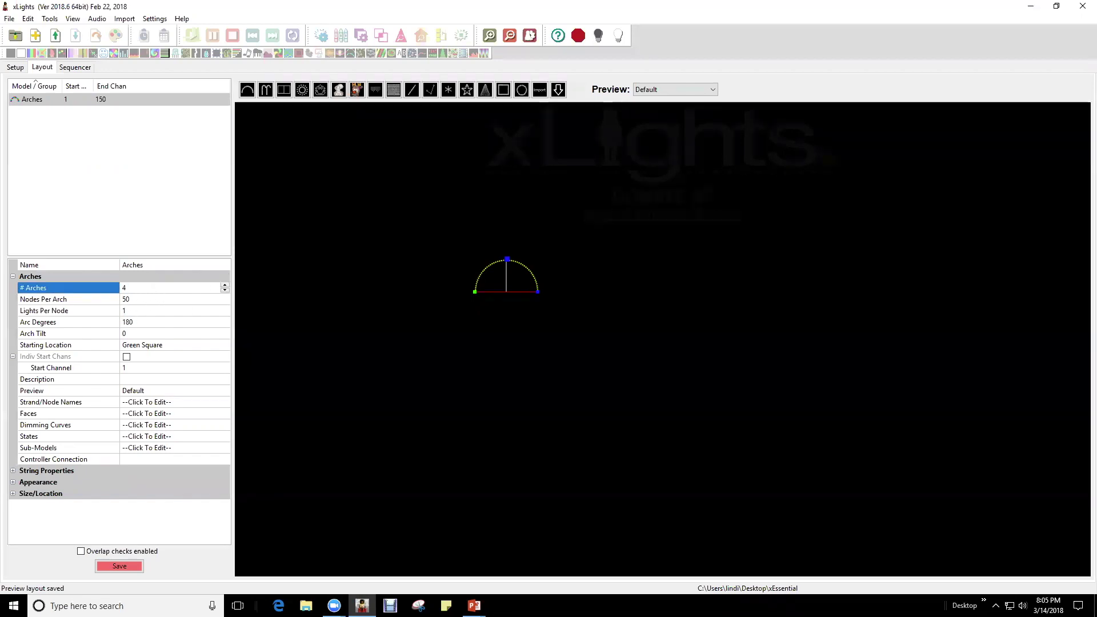
key(Return)
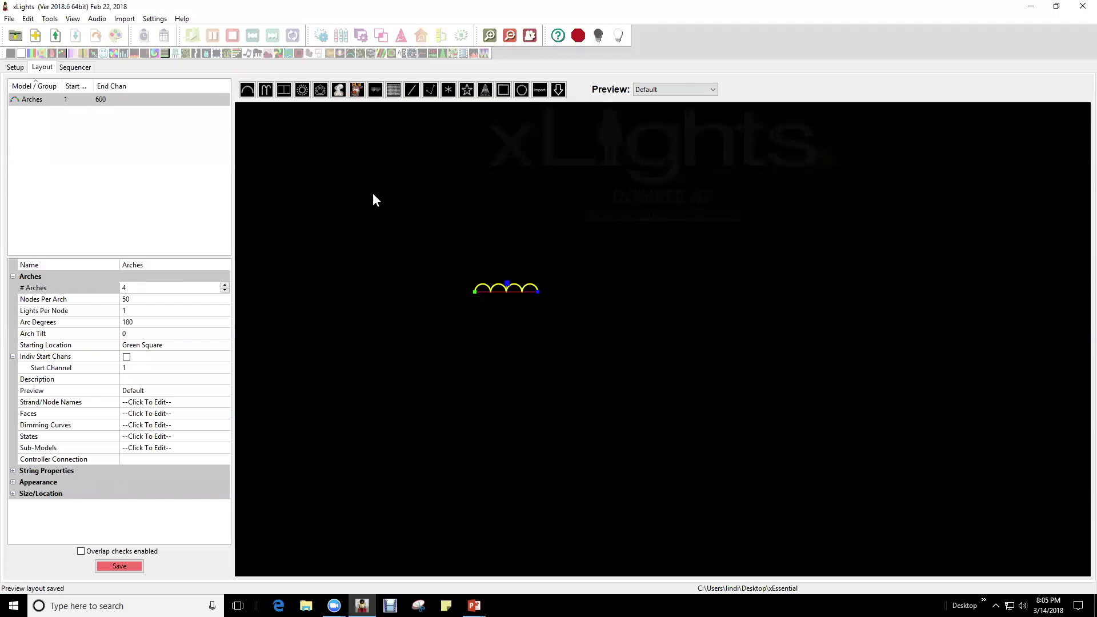
click(140, 287)
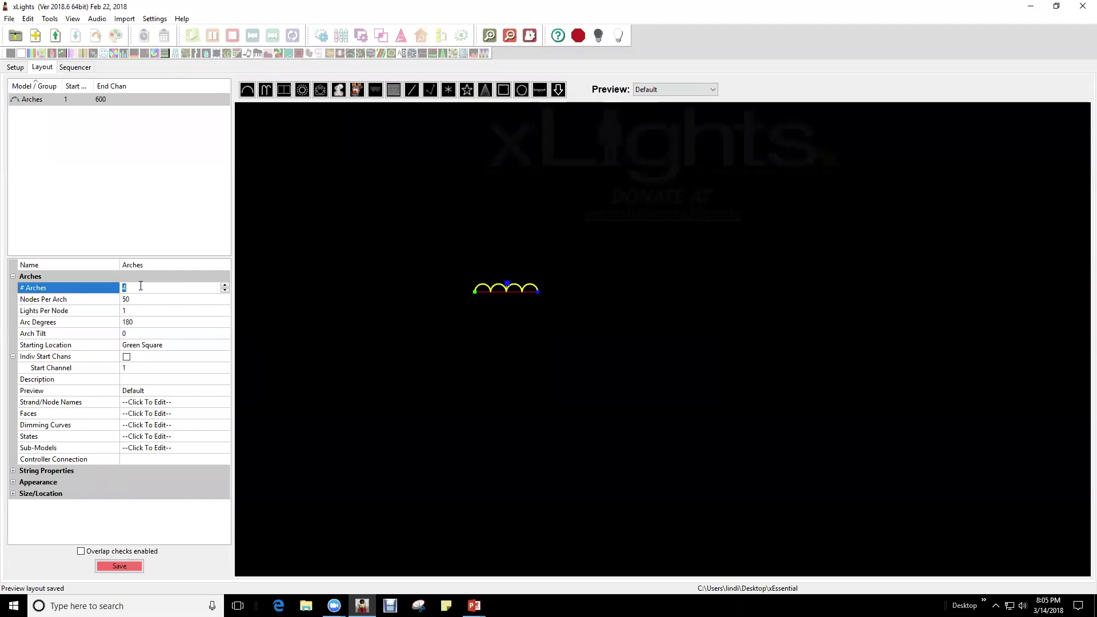
text(1)
key(Return)
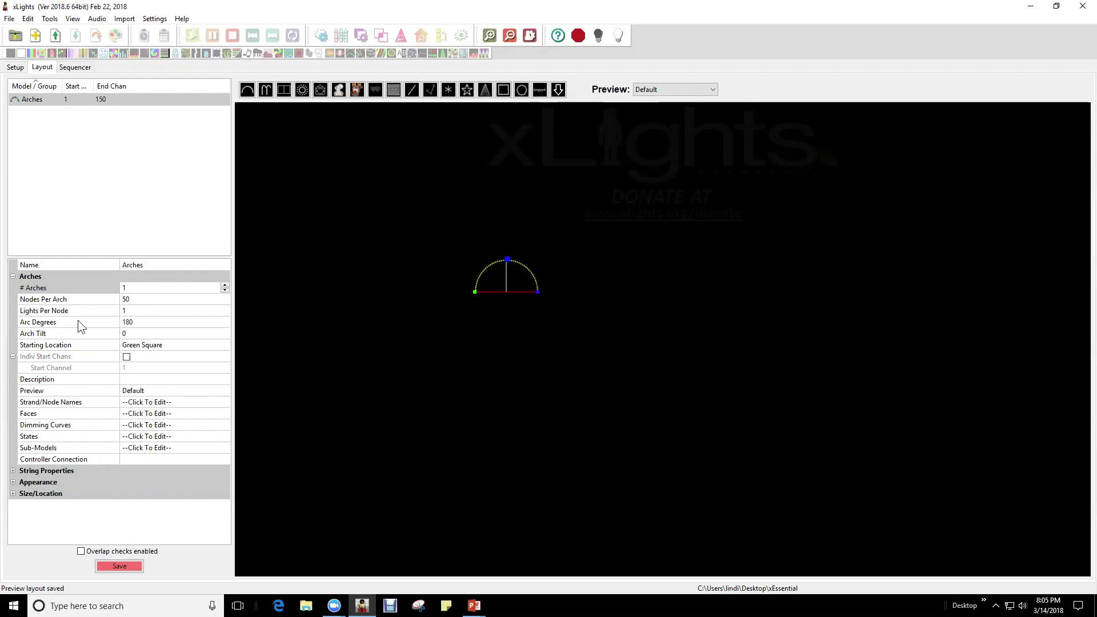
Step: Set the nodes per arch to 8 and stretch the arch wider by its blue end point
click(149, 299)
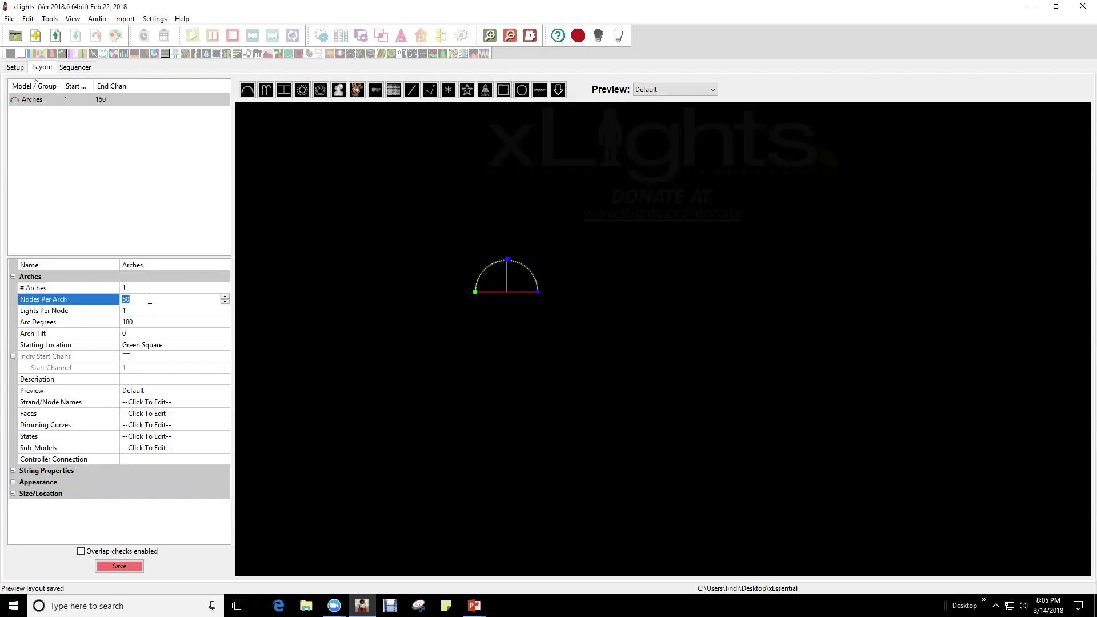
text(8)
key(Return)
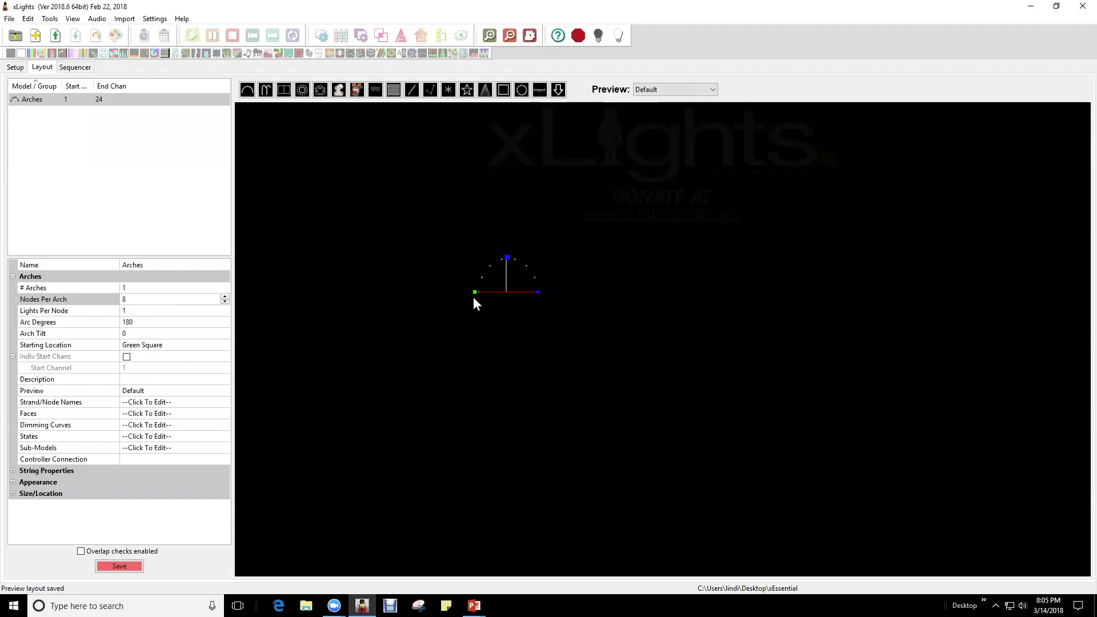
drag(538, 292, 720, 292)
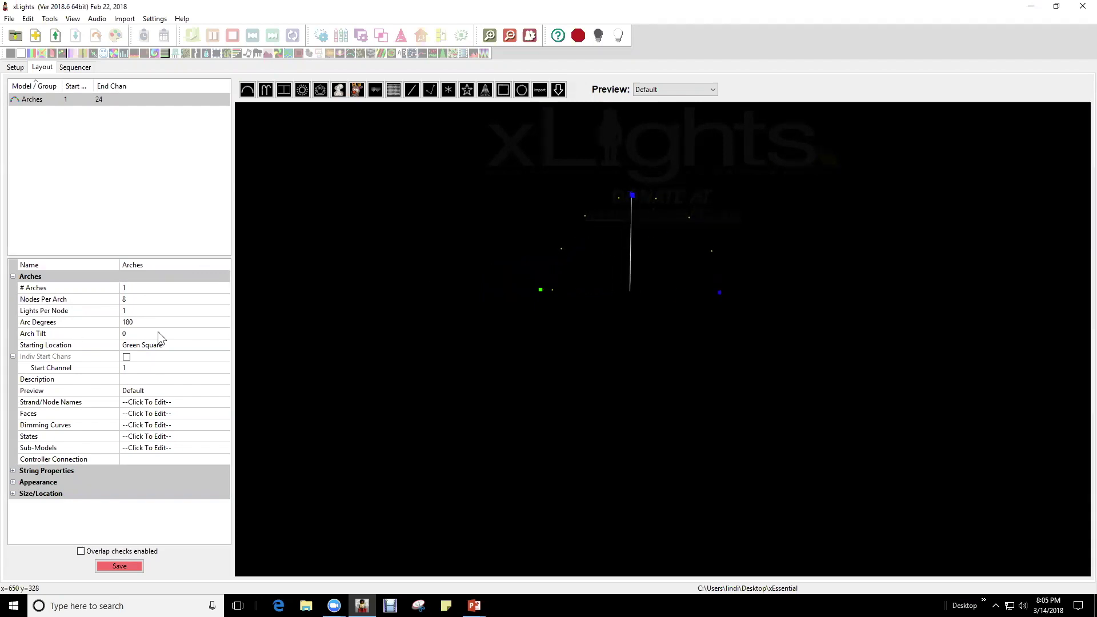
Step: Set the arch's lights per node to 10
click(153, 311)
text(10)
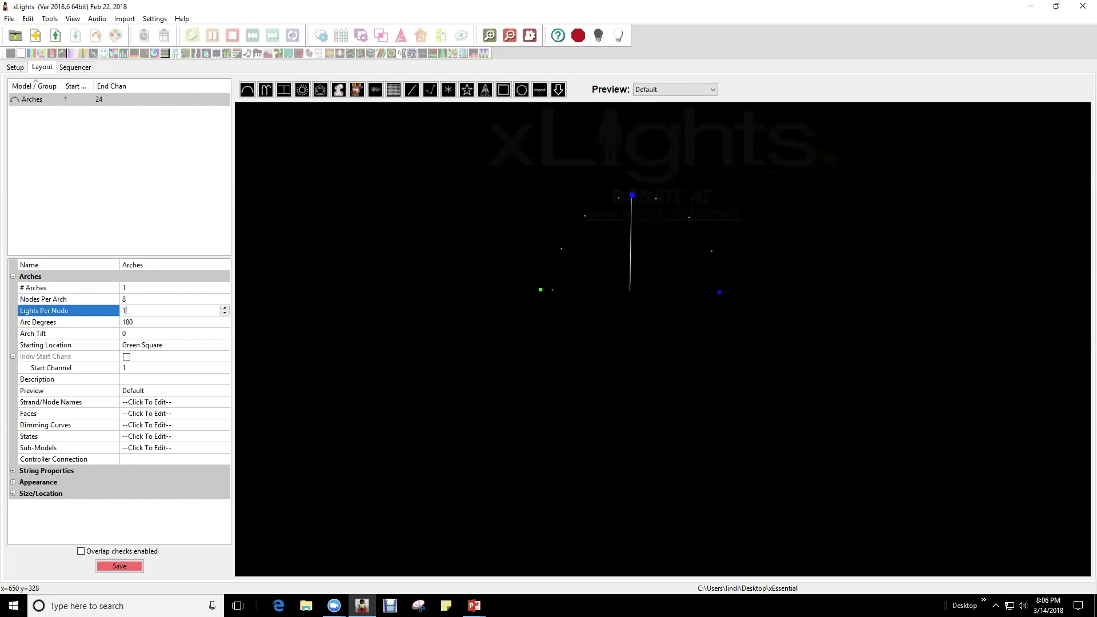
key(Return)
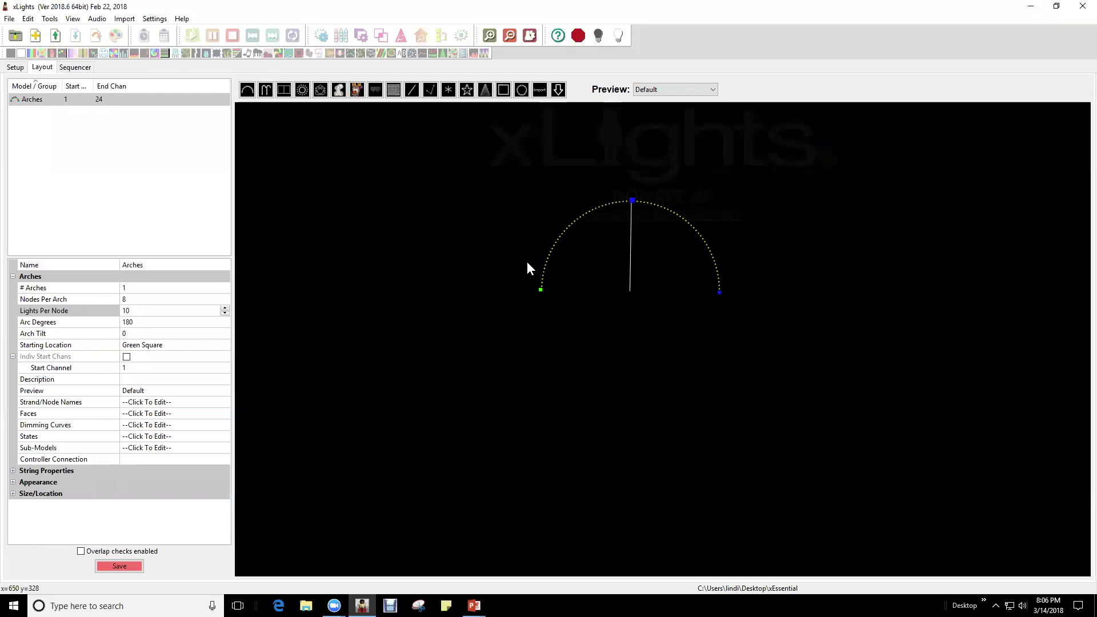
Step: Set the lights per node to 1 and the nodes per arch to 50
click(145, 308)
text(1)
key(Return)
click(130, 297)
text(50)
key(Return)
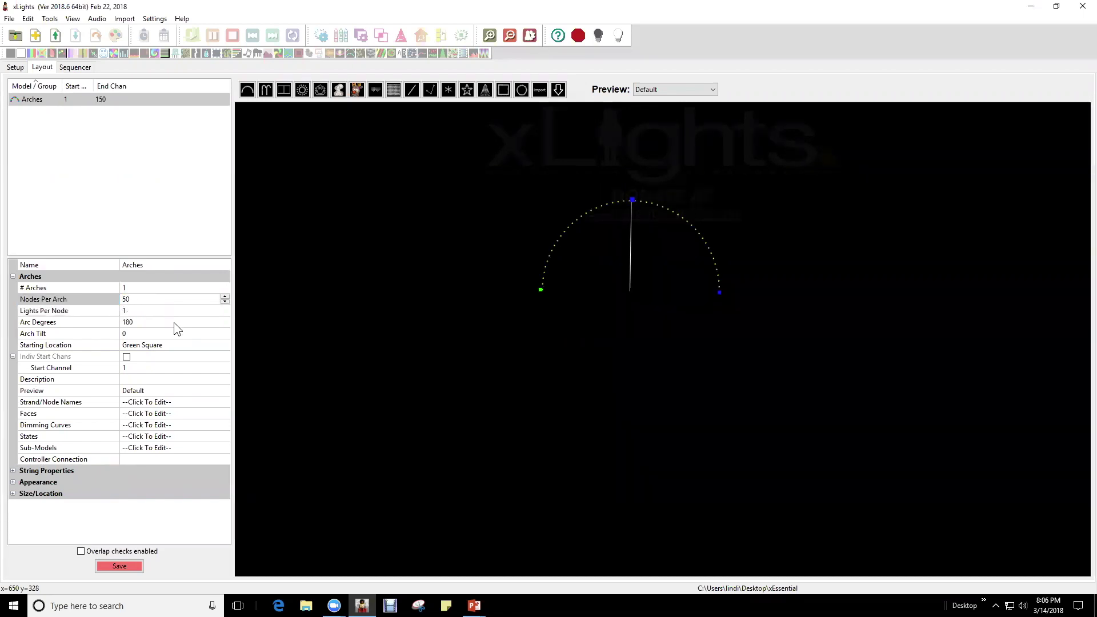
Step: Reduce the arc degrees to 108, and restore them to 180
click(171, 322)
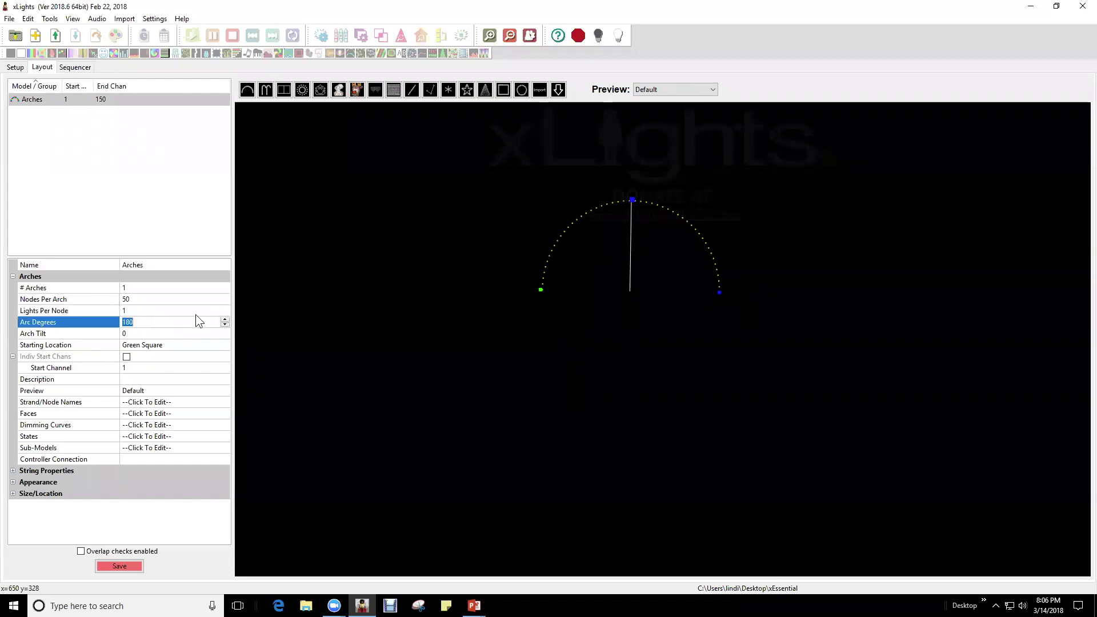
click(225, 325)
drag(224, 324, 225, 324)
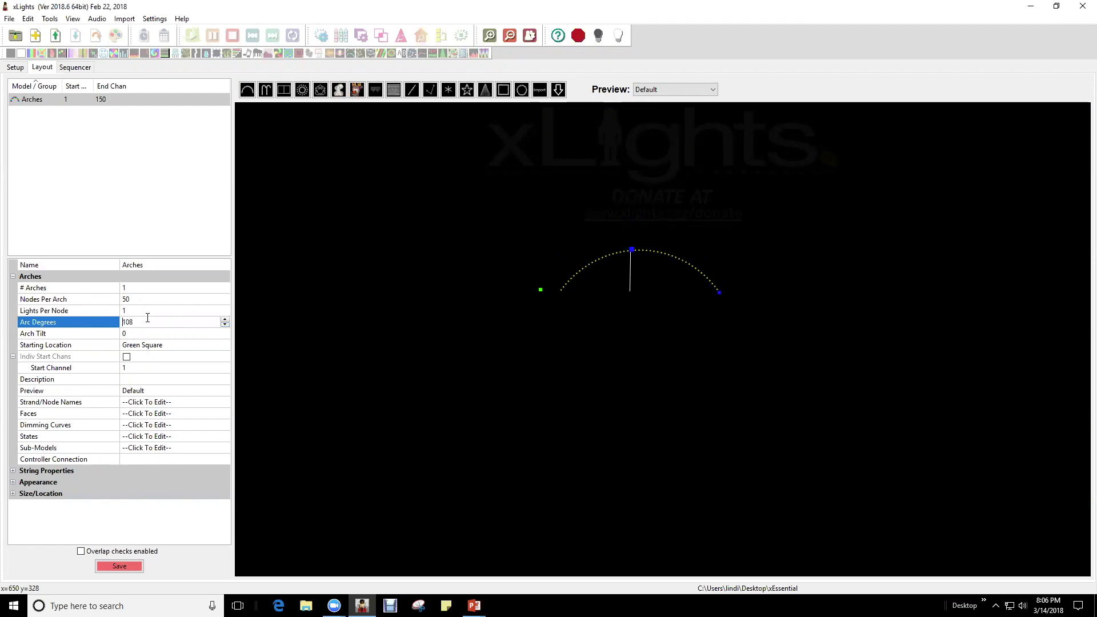
text(180)
key(Return)
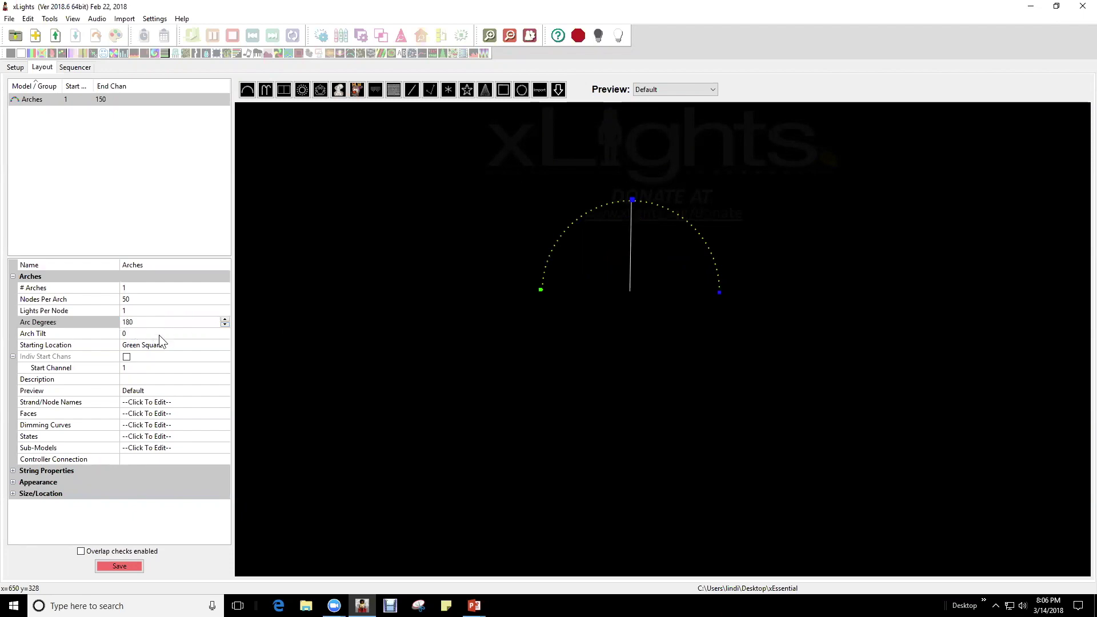
Step: Rotate the arch by raising its blue end, tilt its centre handle to -1, and lower the end back to nearly level
click(217, 332)
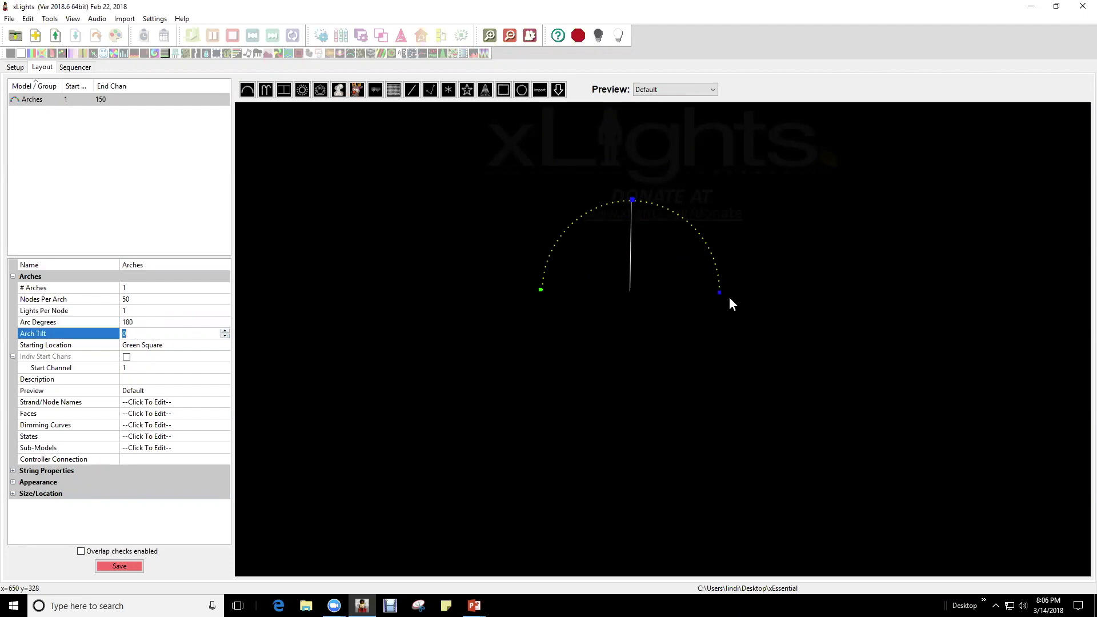
drag(719, 292, 708, 228)
mouse_move(593, 174)
mouse_down()
mouse_move(559, 196)
mouse_move(616, 172)
mouse_move(598, 181)
mouse_up()
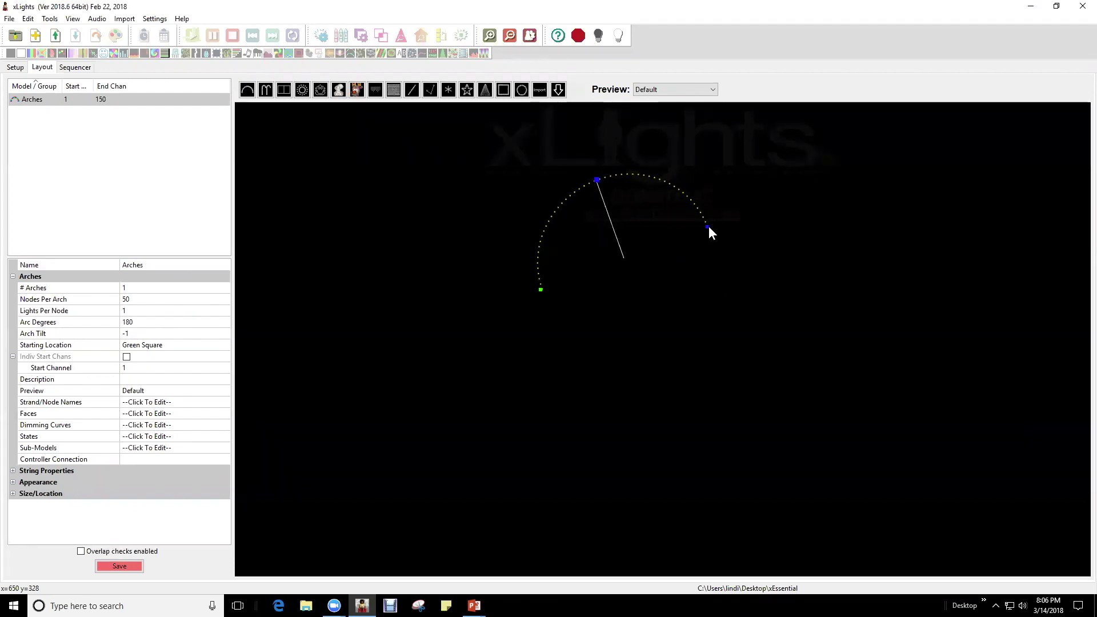
drag(707, 228, 716, 289)
Step: Review the arch's starting location options and keep Green Square
click(183, 347)
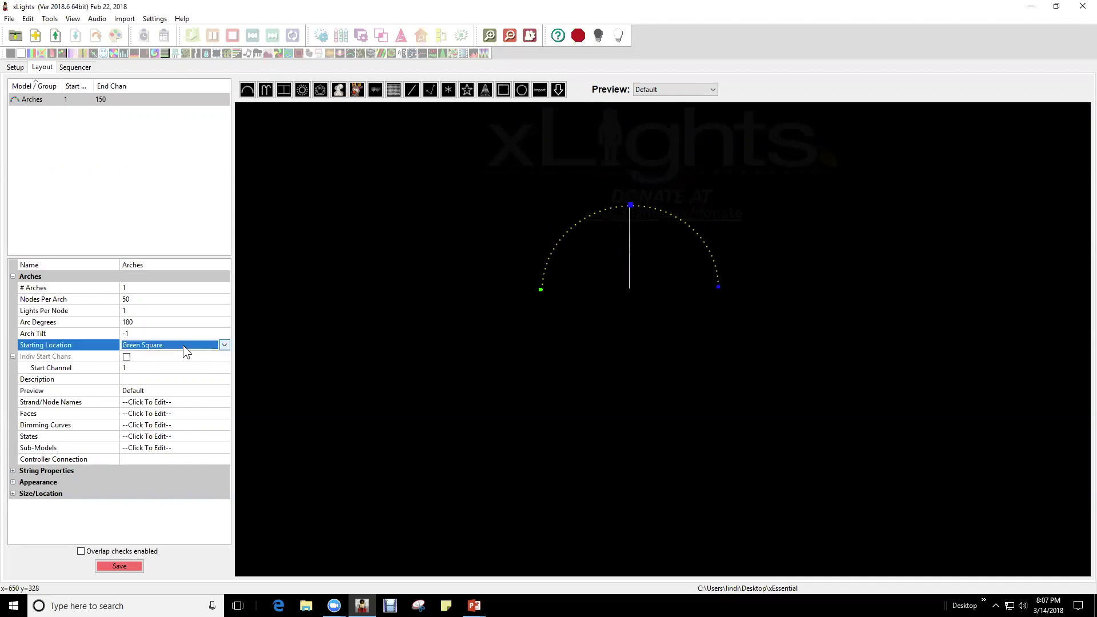
click(226, 343)
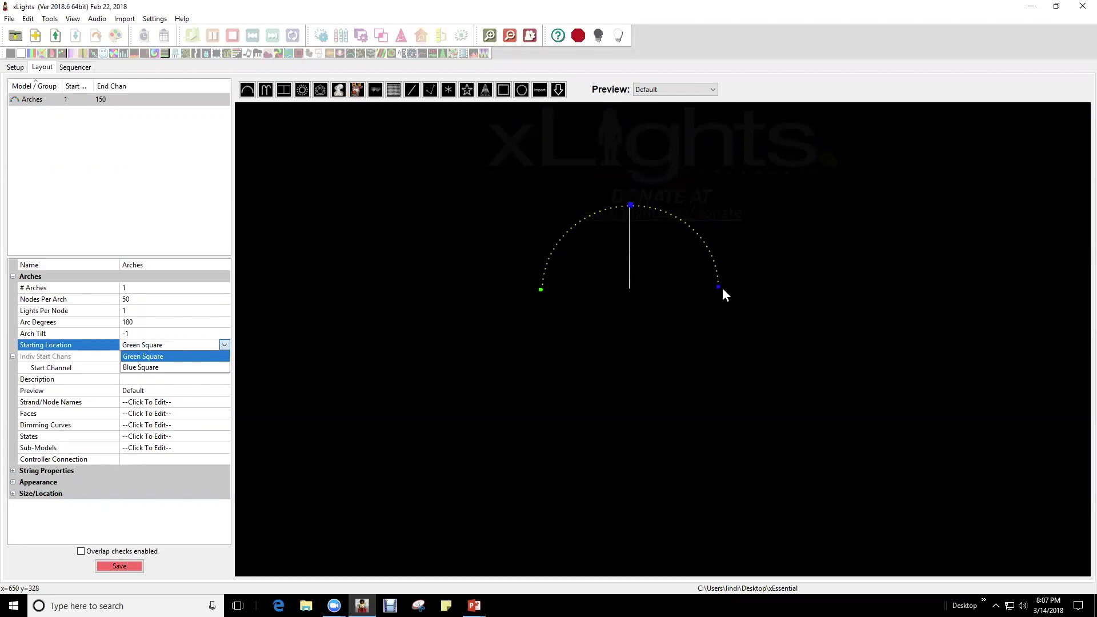
click(175, 356)
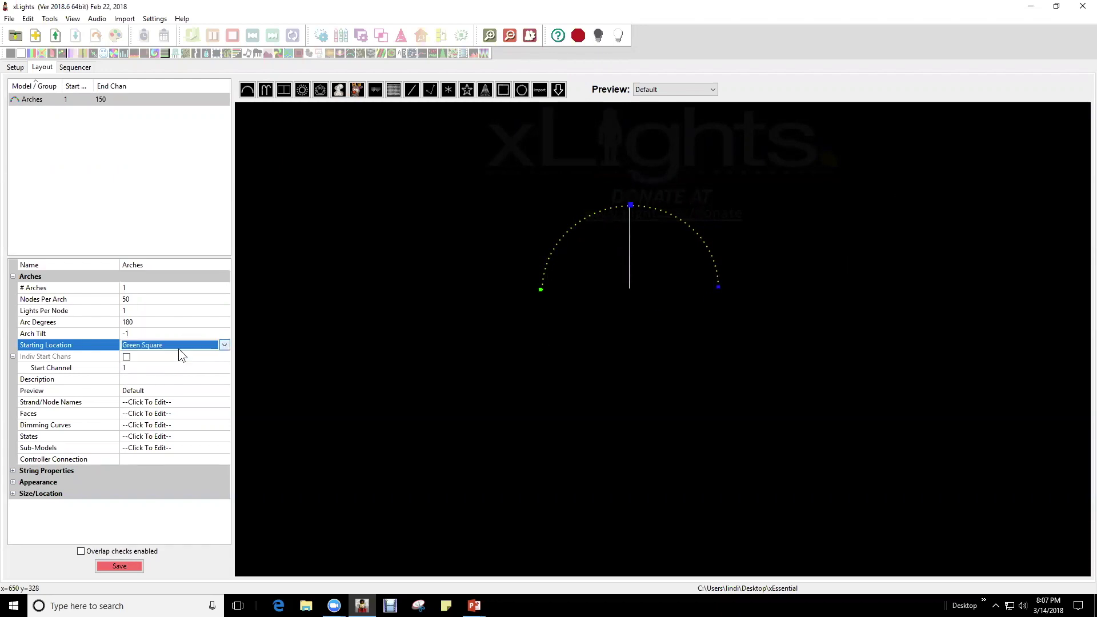
Step: Try toggling the arch's individual start channels option, and restore its original state
click(126, 360)
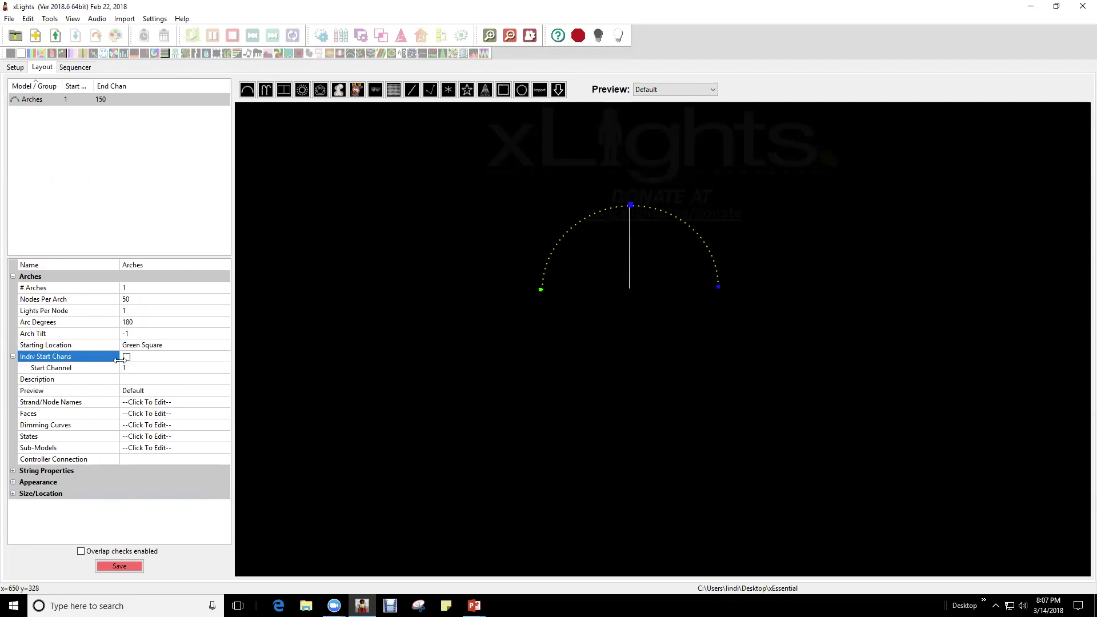
click(126, 358)
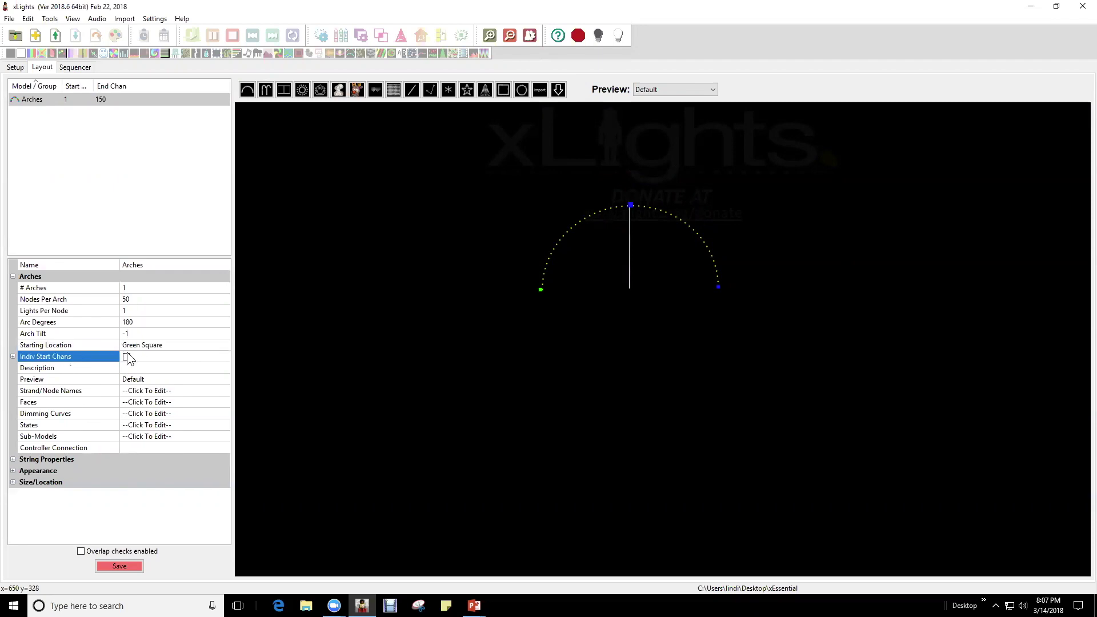
click(126, 357)
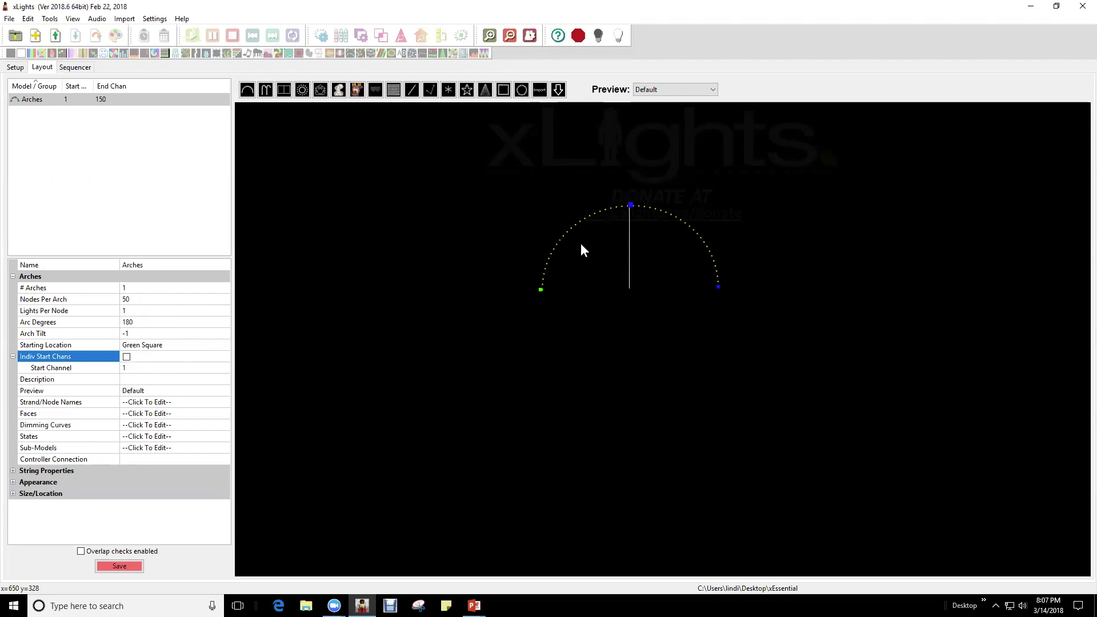
Step: Examine the start channel offset options for output number, universe number and end of model, and leave without changes
click(135, 371)
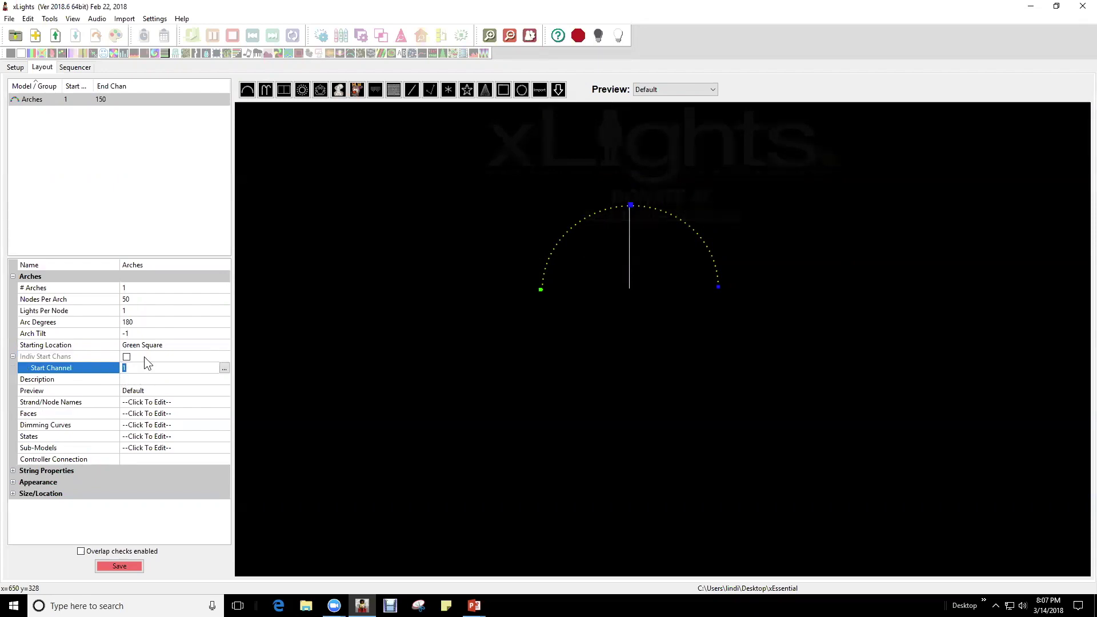
click(224, 369)
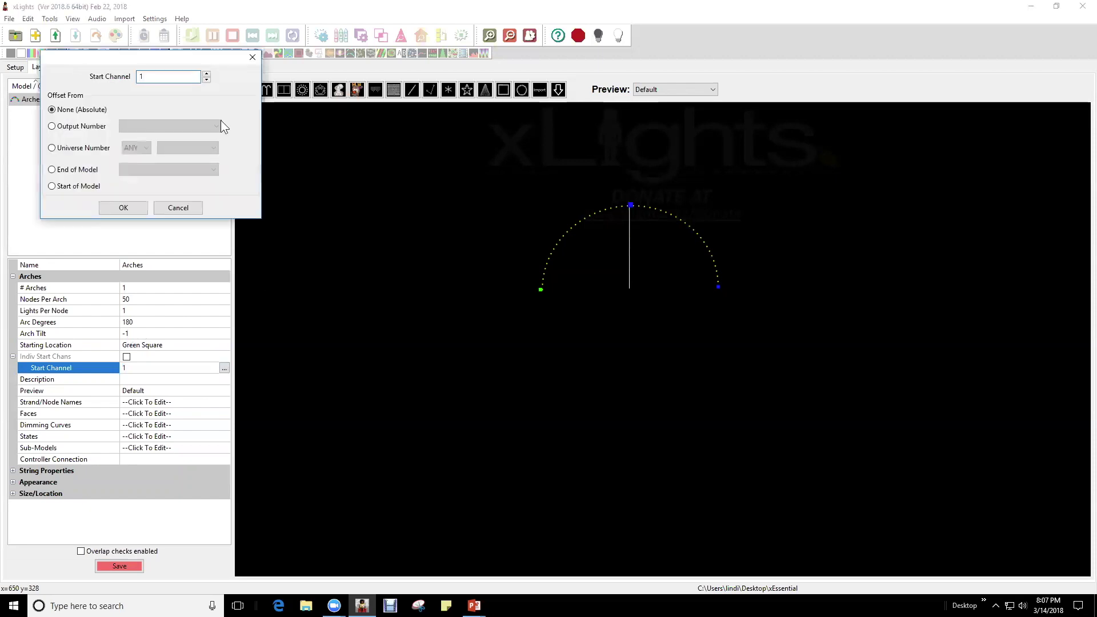
drag(180, 60, 382, 216)
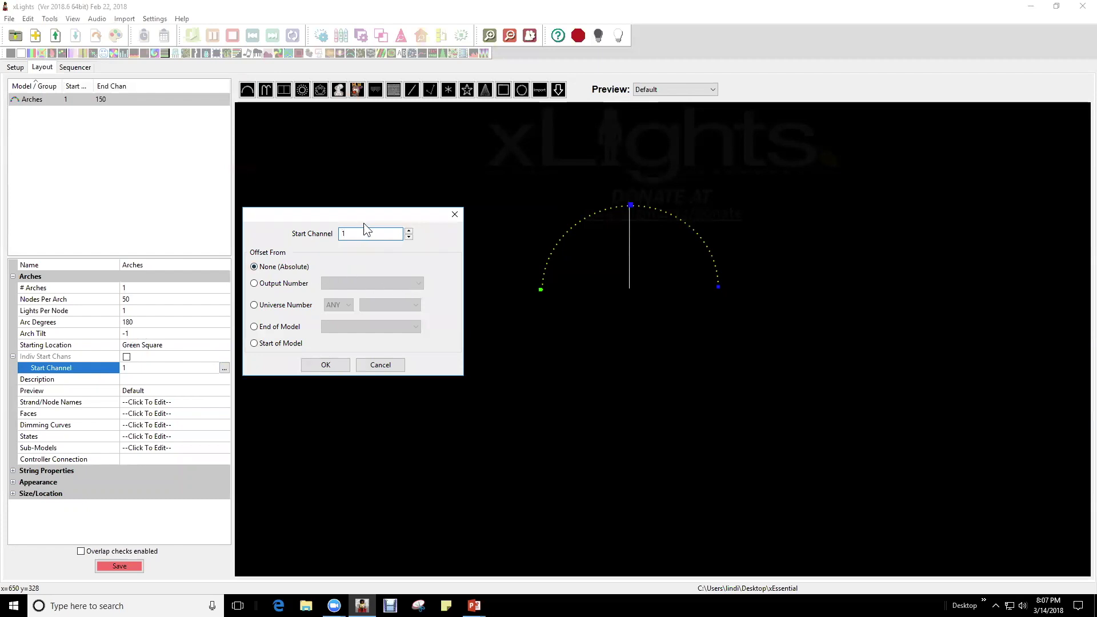
click(257, 285)
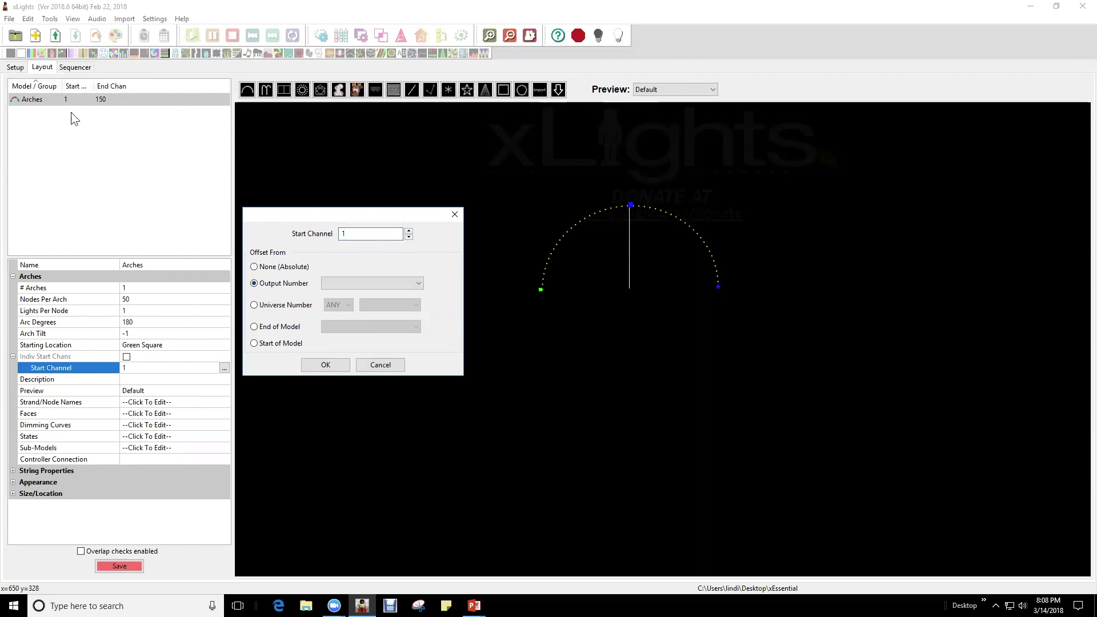
click(253, 305)
click(346, 304)
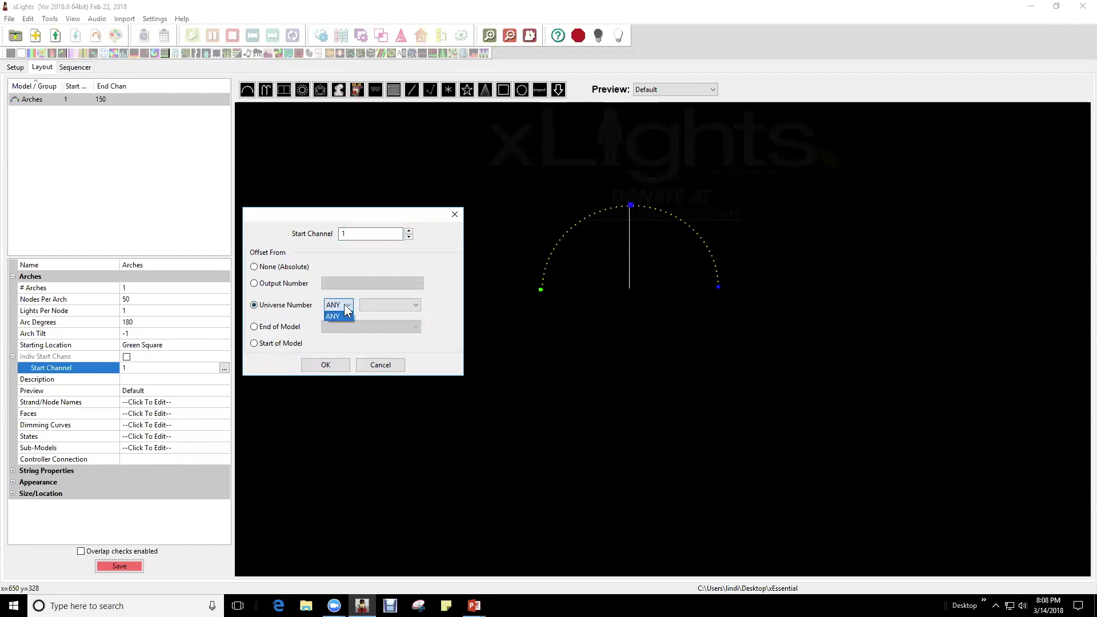
click(352, 303)
click(254, 327)
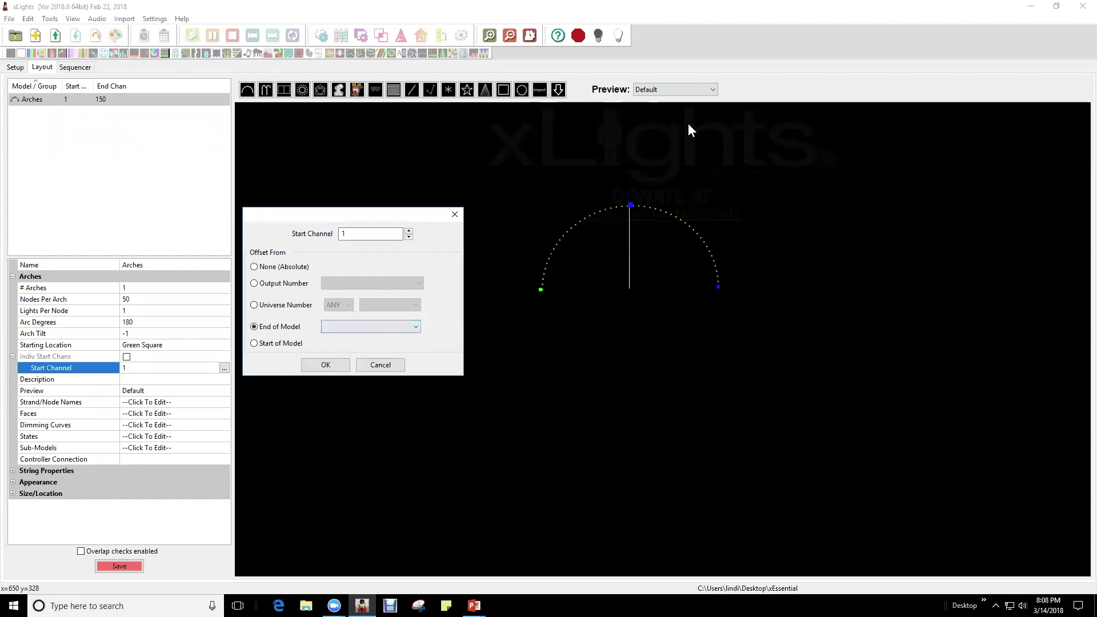
click(381, 365)
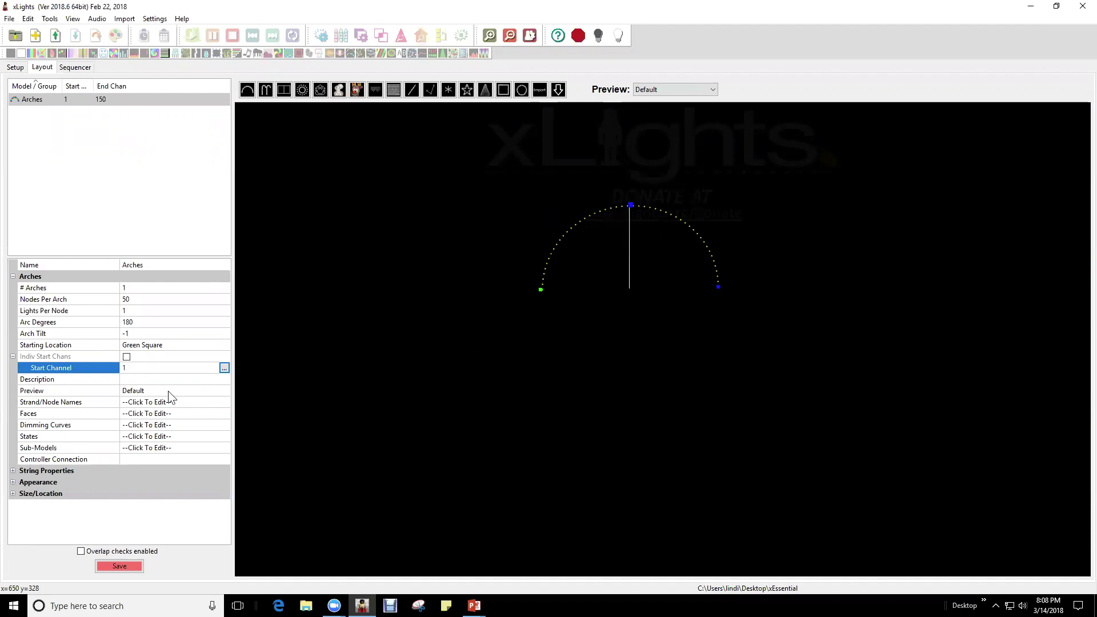
Step: Review the layout's preview list and the arch's preview assignment options, keeping the arch on Default
click(712, 91)
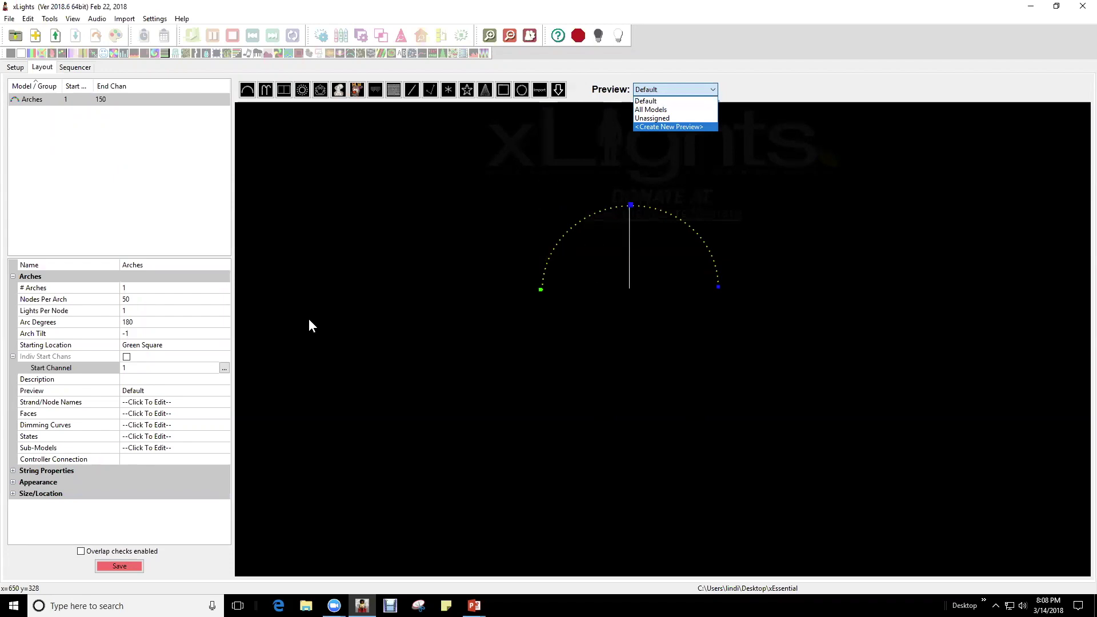
click(169, 389)
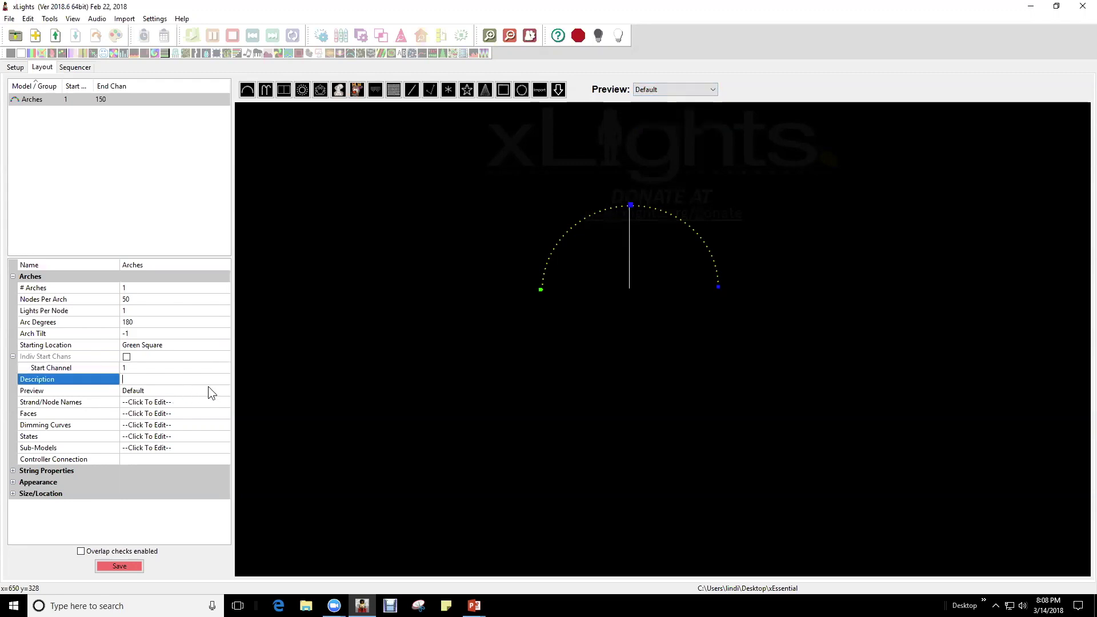
click(208, 390)
click(224, 390)
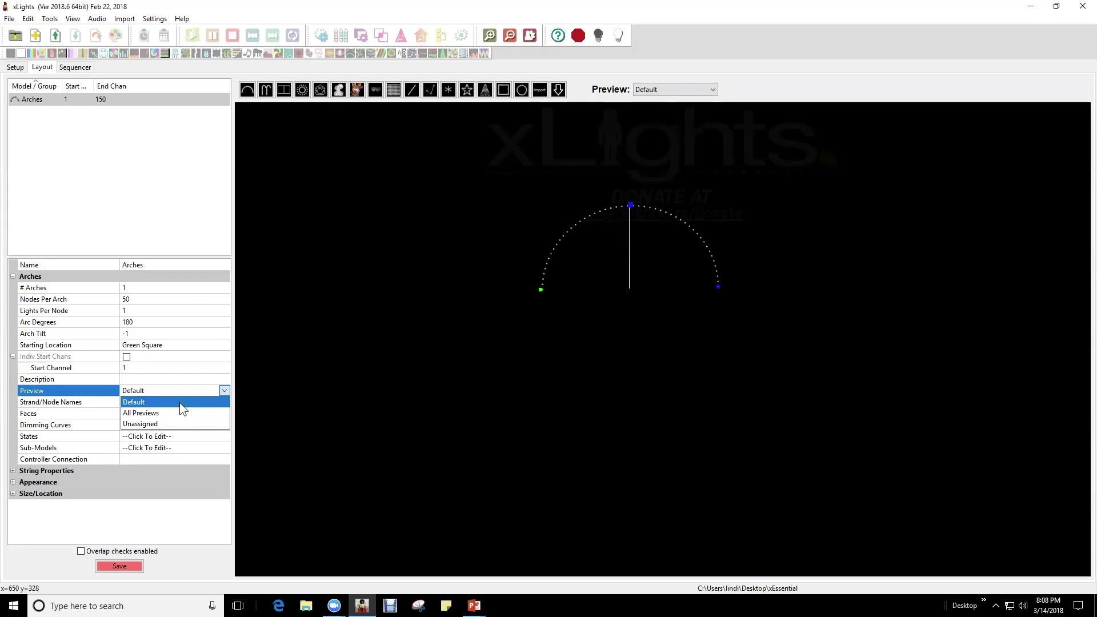
click(181, 401)
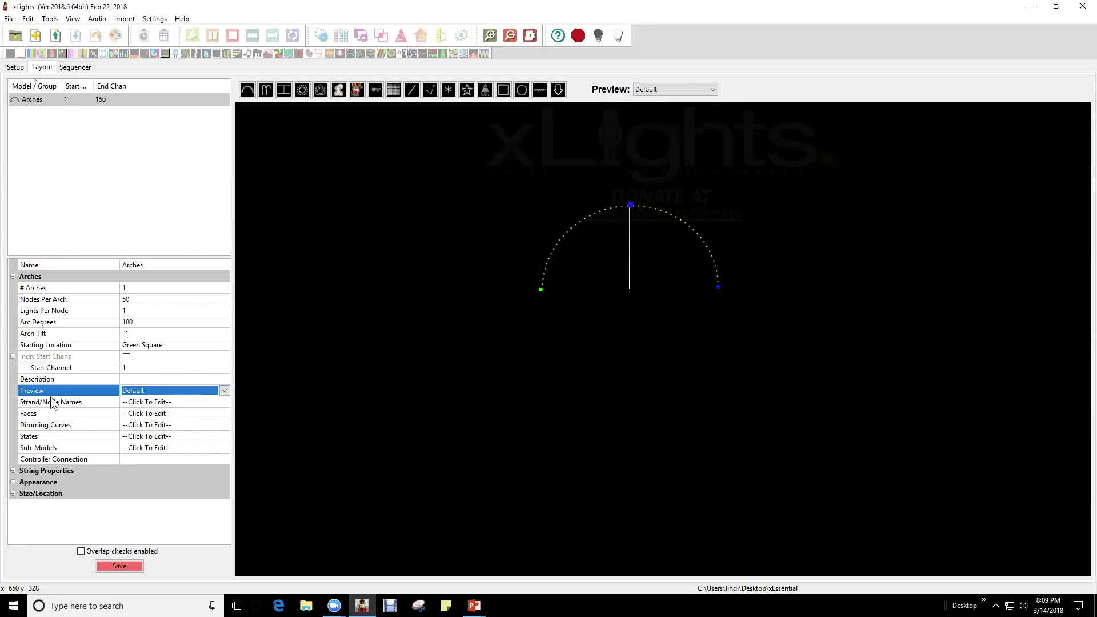
Step: View the arch's strand and node name editor, and leave it without changes
click(199, 402)
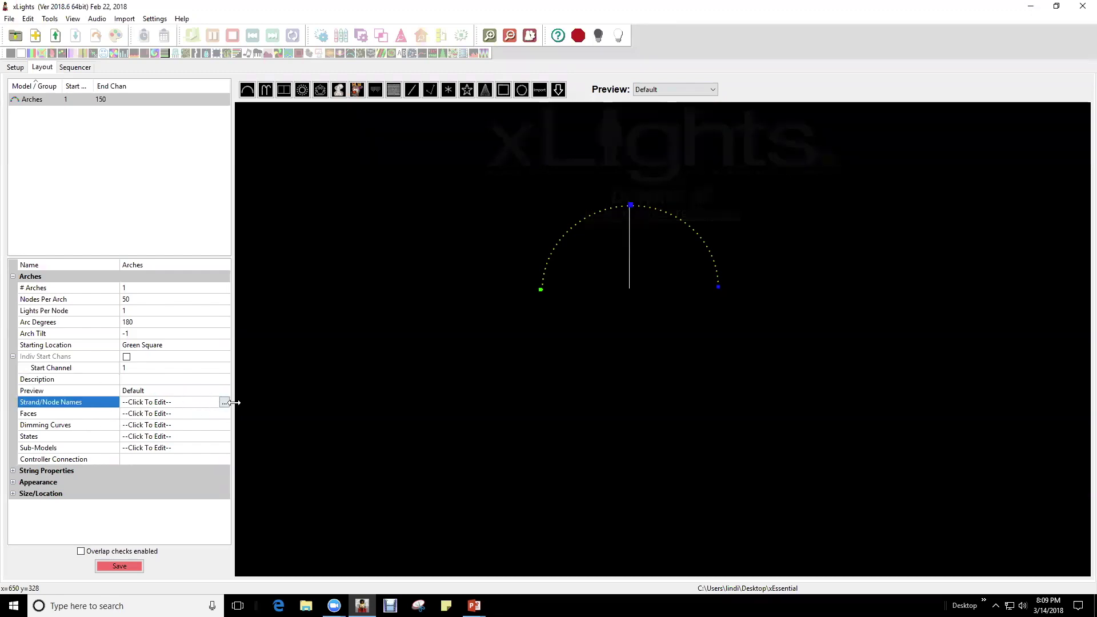
click(222, 402)
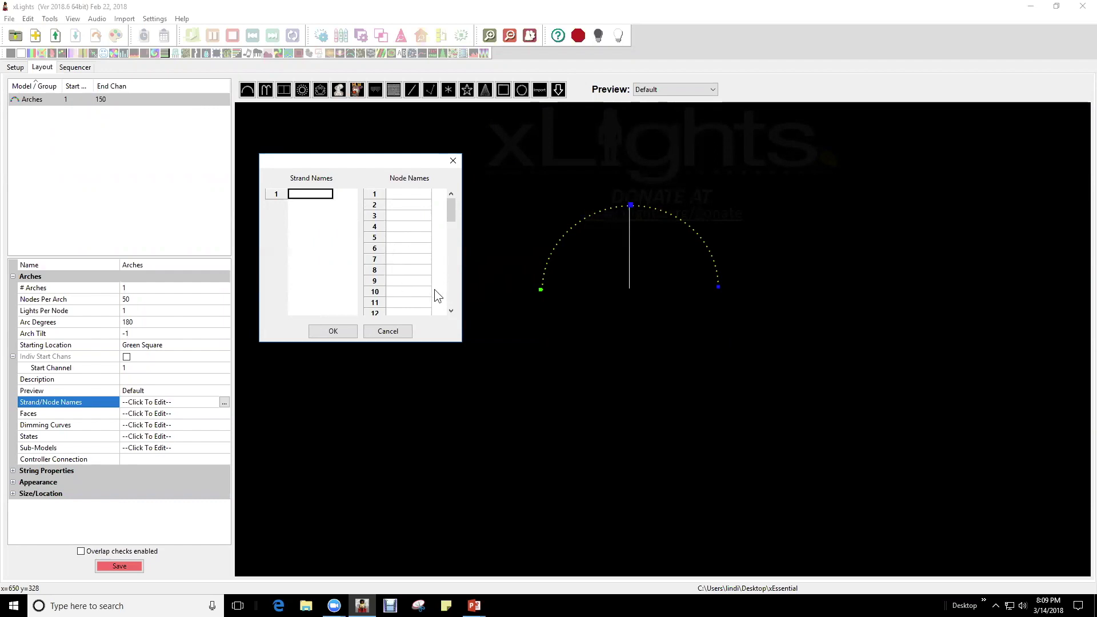
click(399, 327)
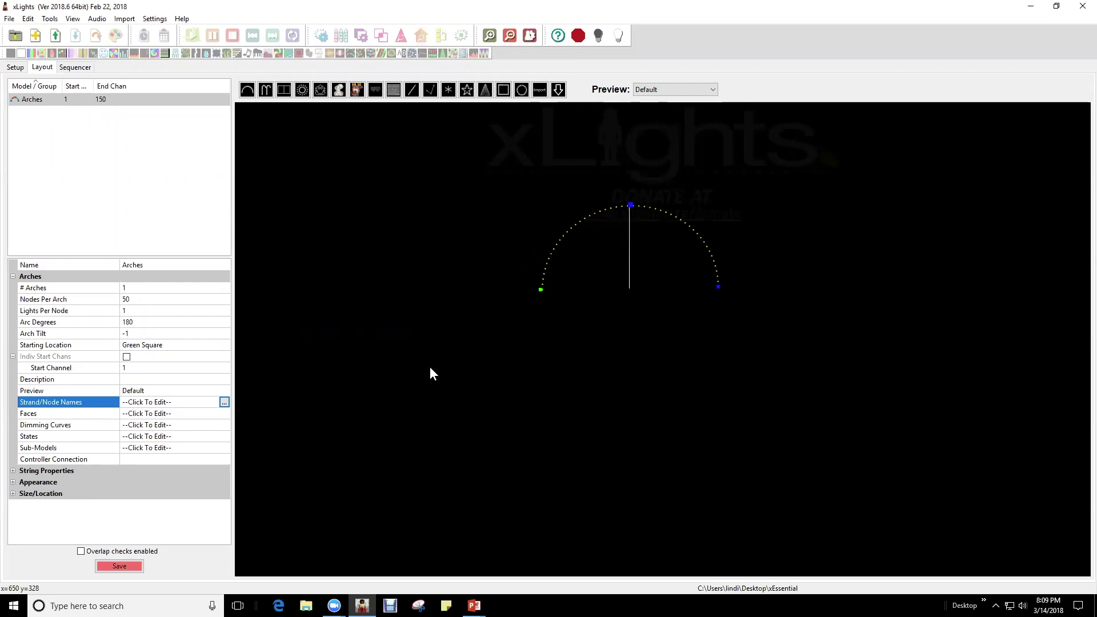
Step: Try a dimming curve brightness of -53 for the arch, and discard the change
click(159, 426)
click(226, 425)
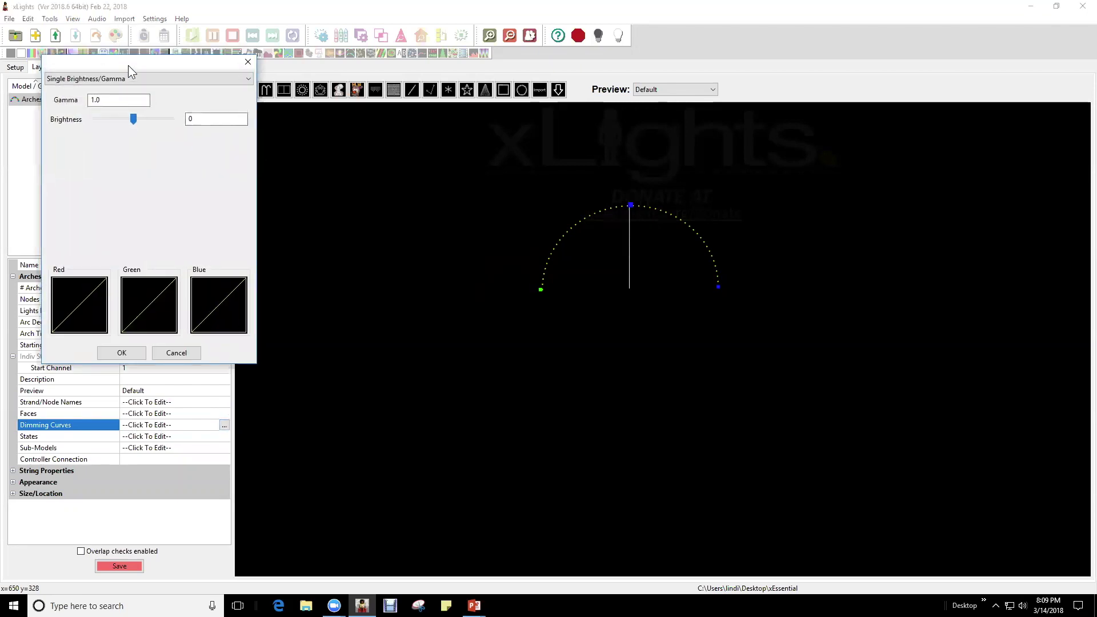
drag(128, 65, 388, 145)
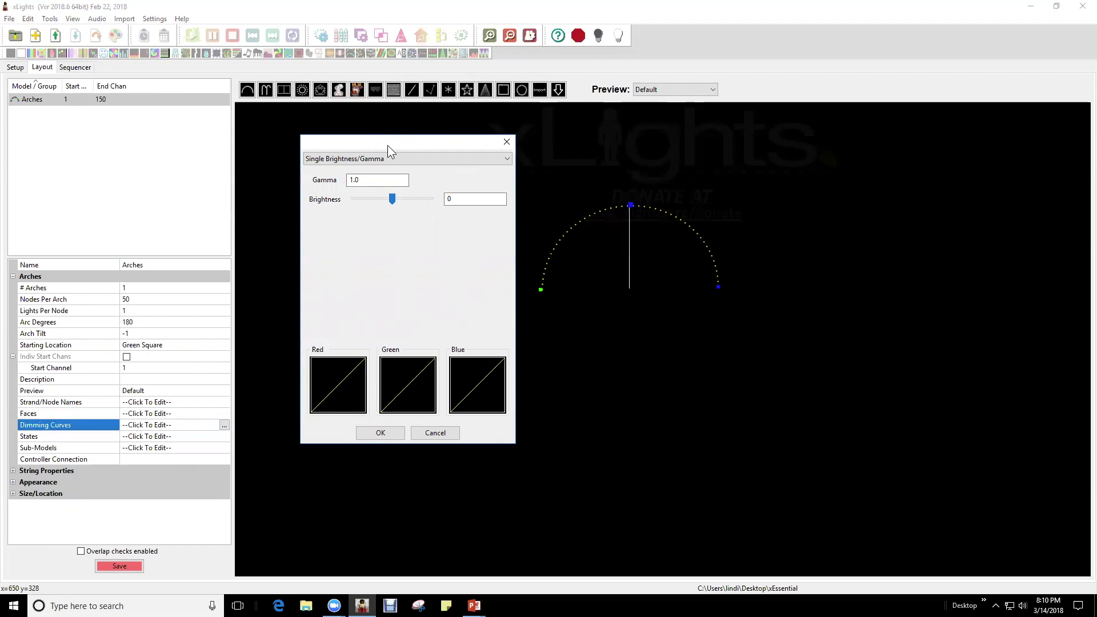
key(Tab)
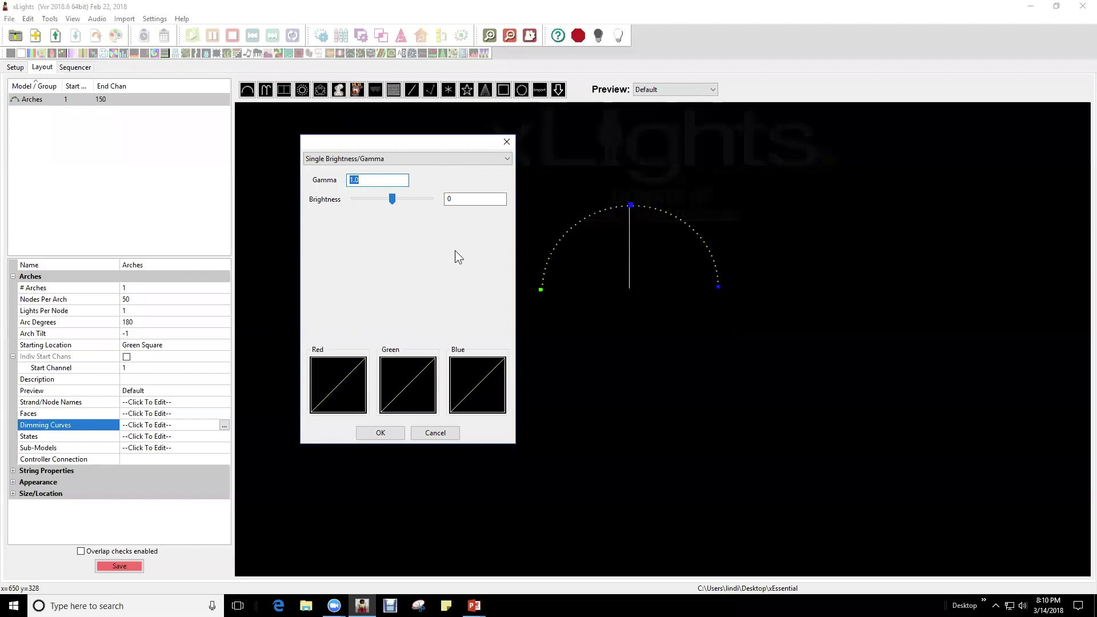
click(392, 199)
drag(392, 200, 374, 204)
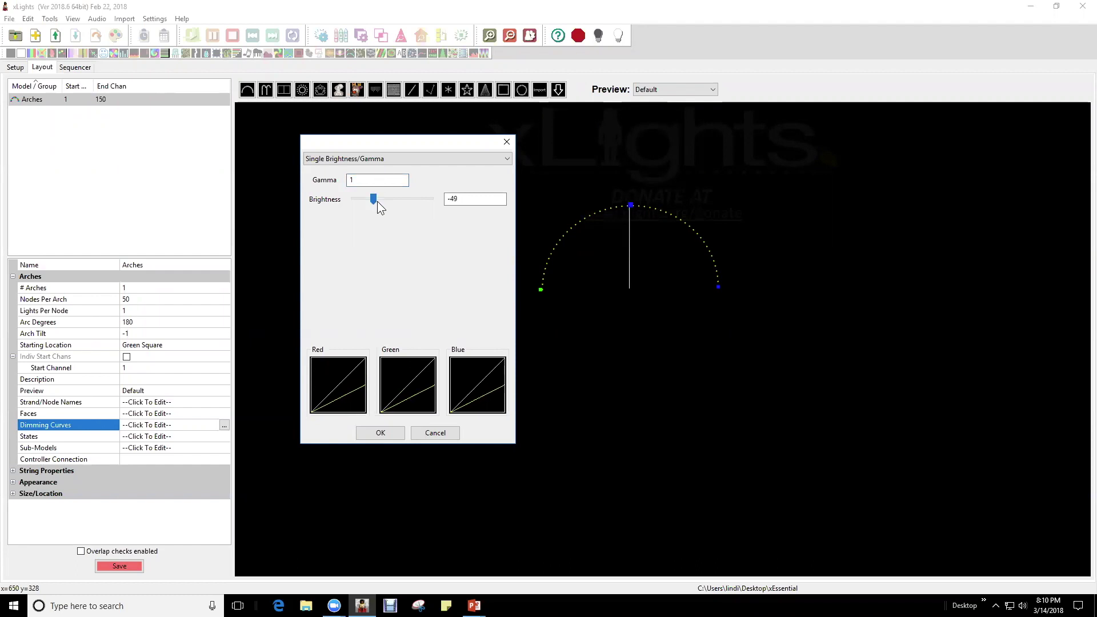
drag(377, 201, 375, 201)
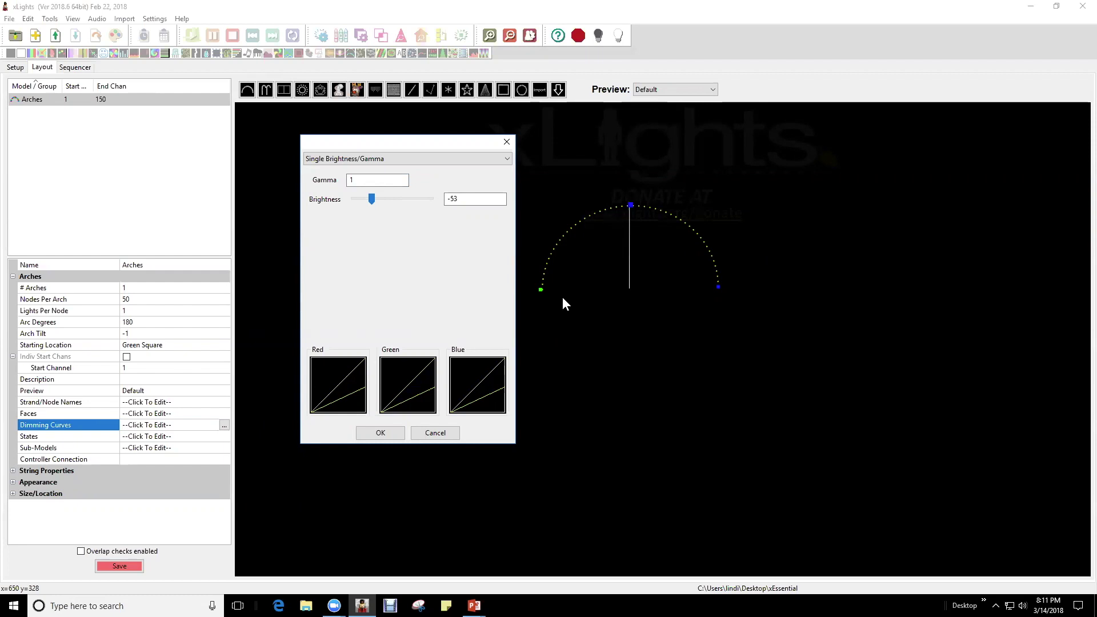
click(450, 435)
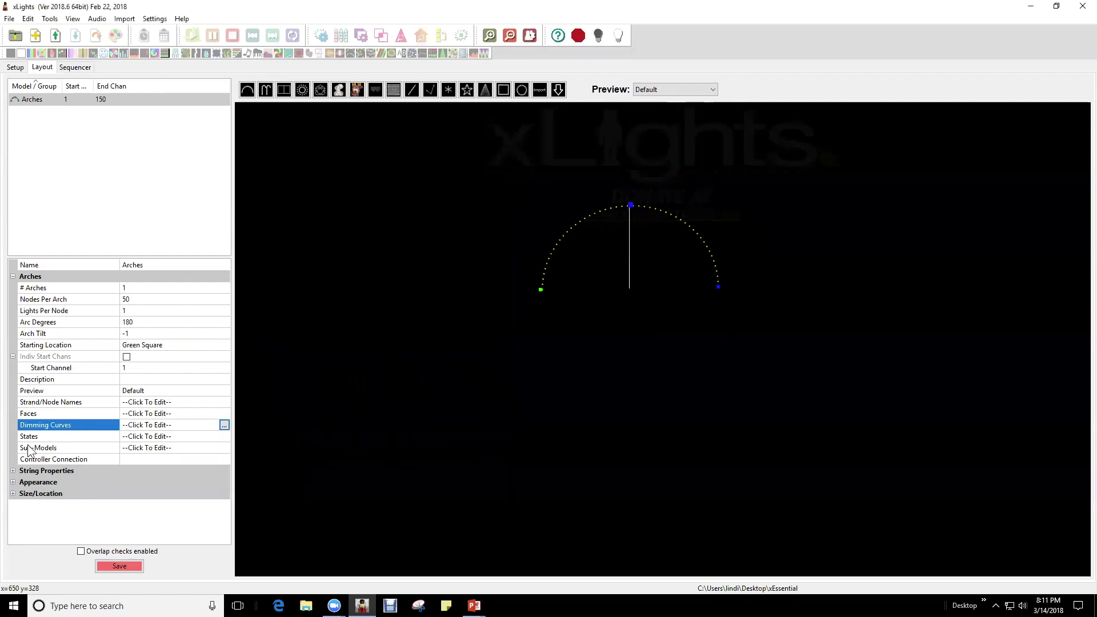
Step: Go through the arch's States, Sub-Models and Controller Connection properties
click(168, 437)
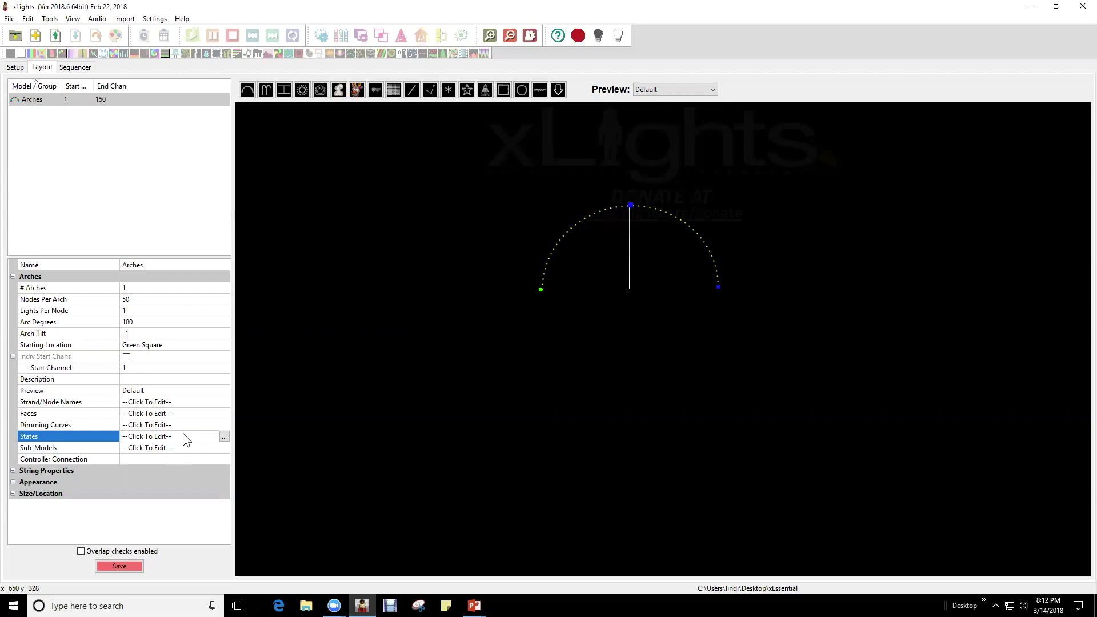
click(204, 448)
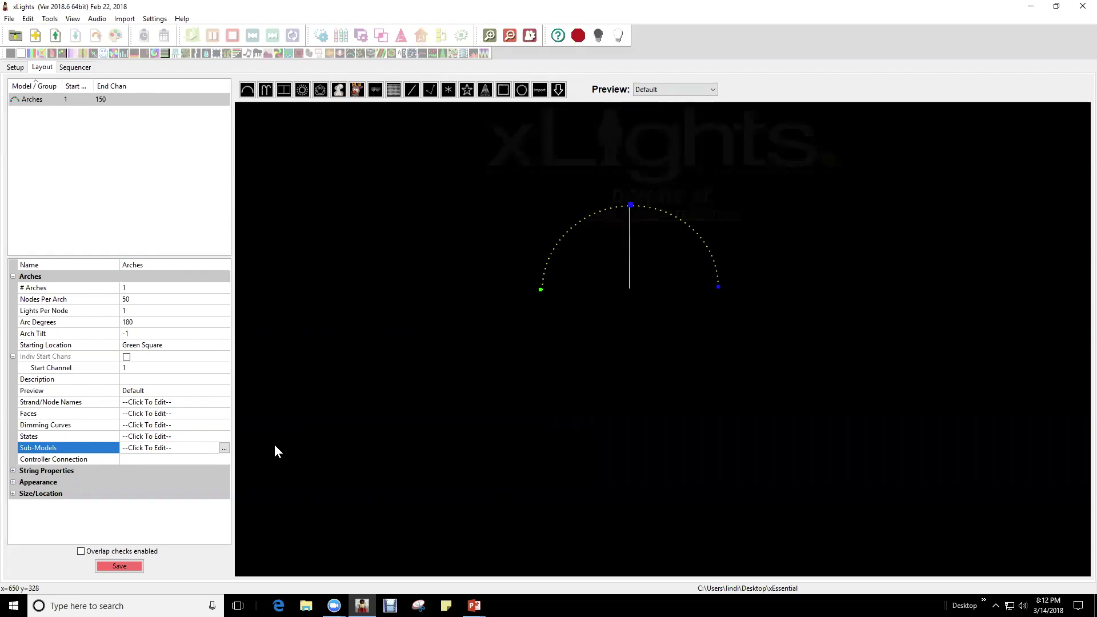
click(166, 460)
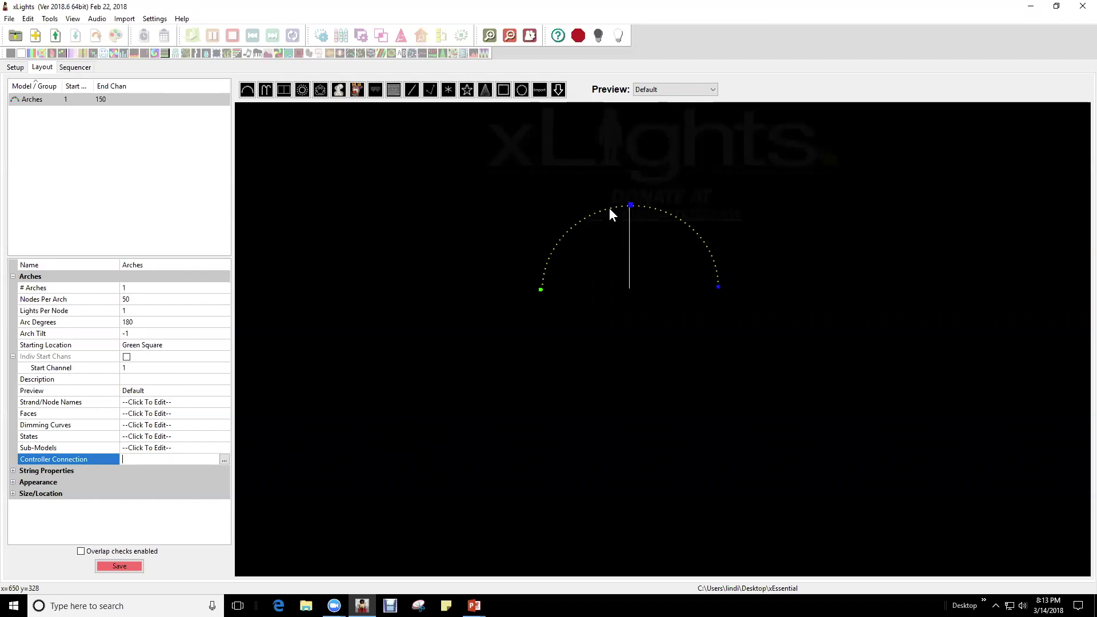
Step: Move the arch down and to the left in the layout, and set its controller connection to protocol WS2811, port 1
drag(610, 208, 559, 304)
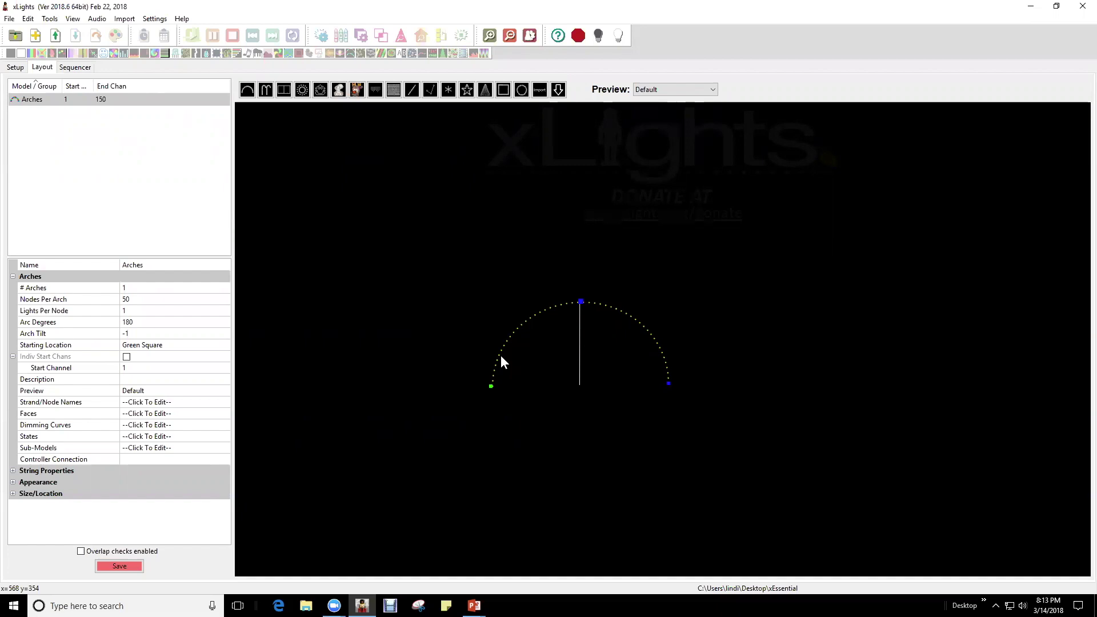
click(196, 460)
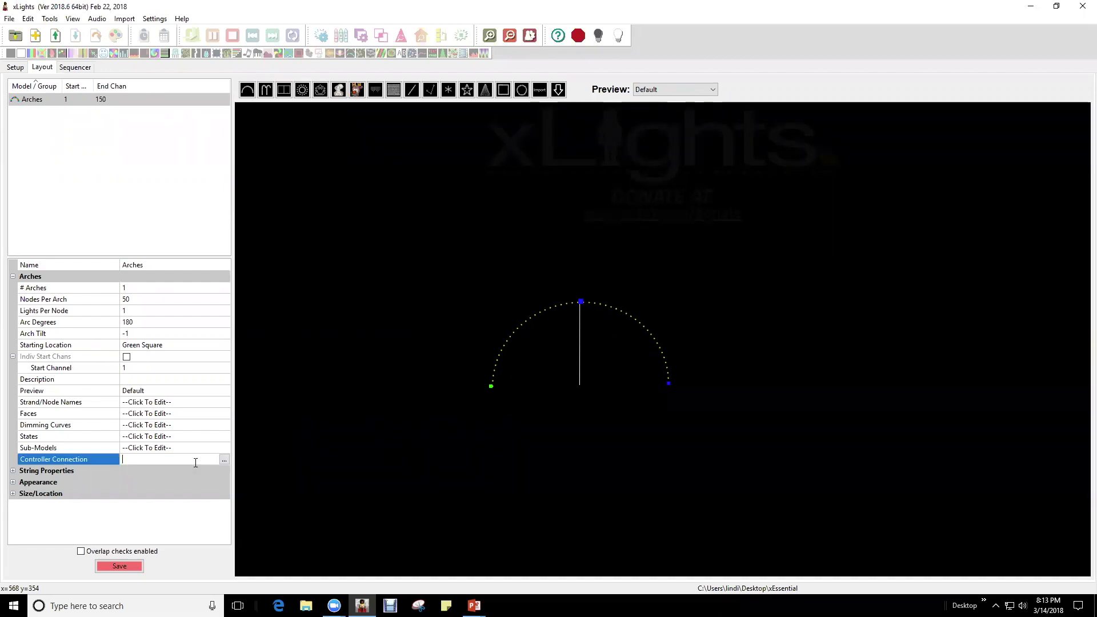
click(224, 460)
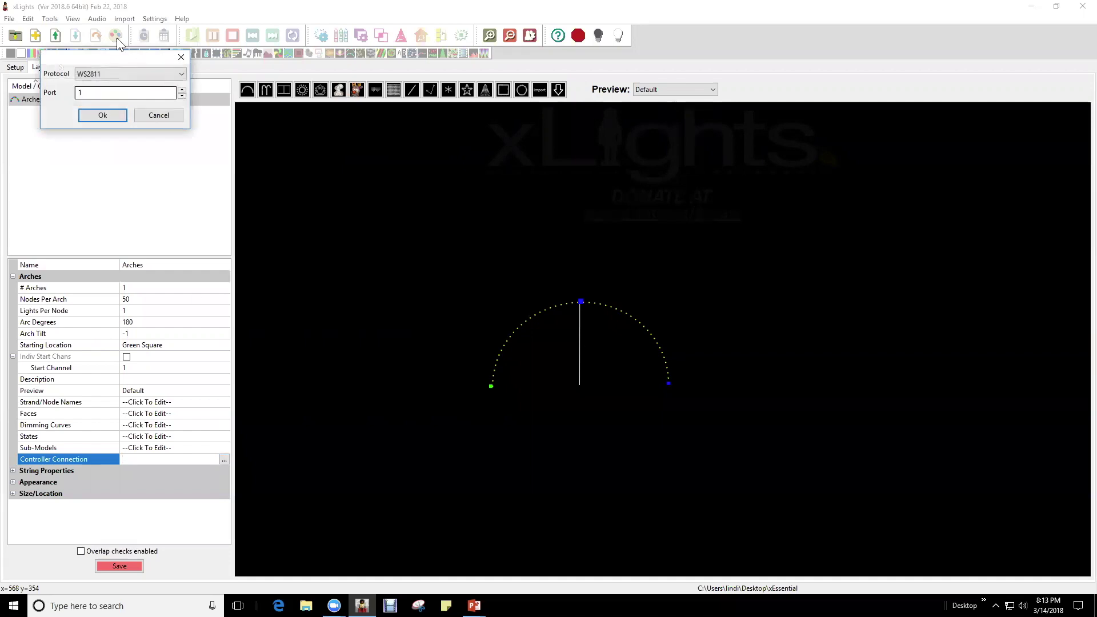
drag(113, 54, 402, 218)
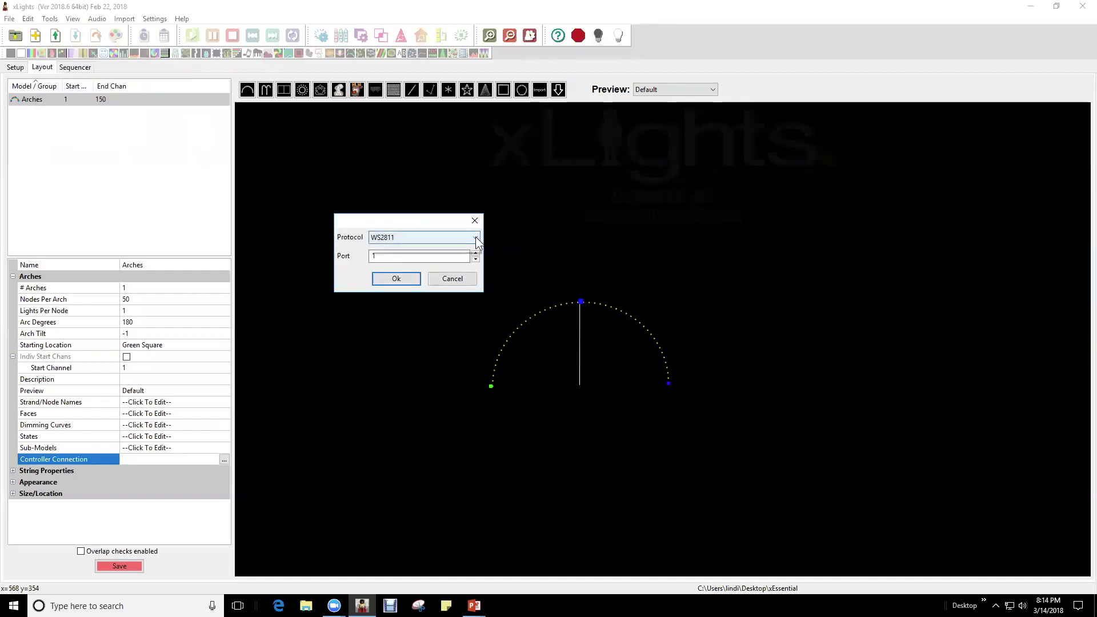
click(446, 238)
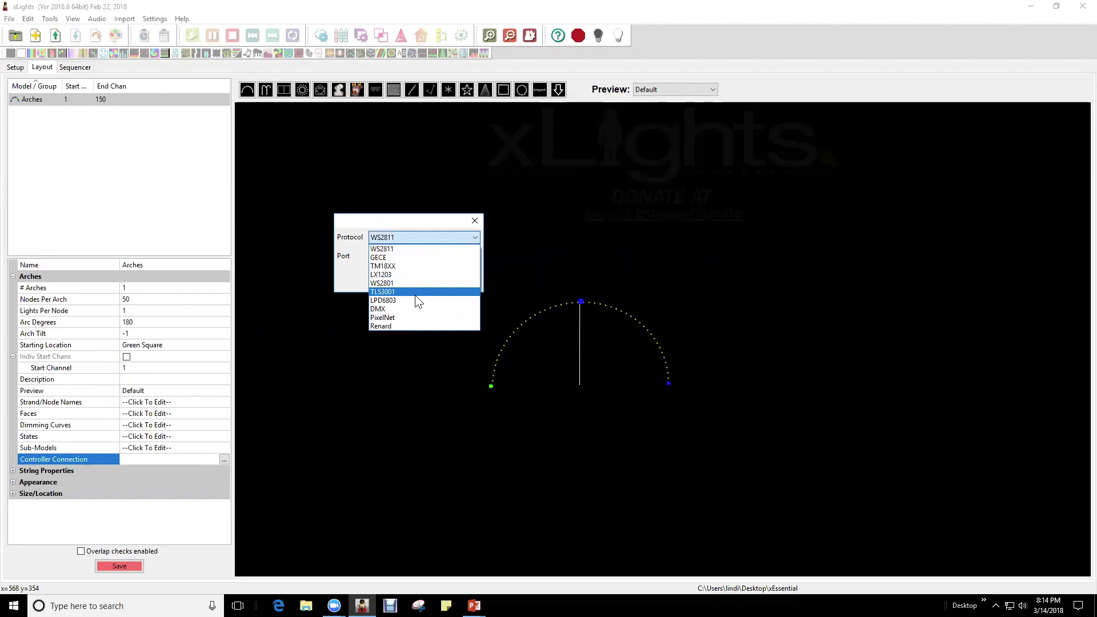
click(381, 249)
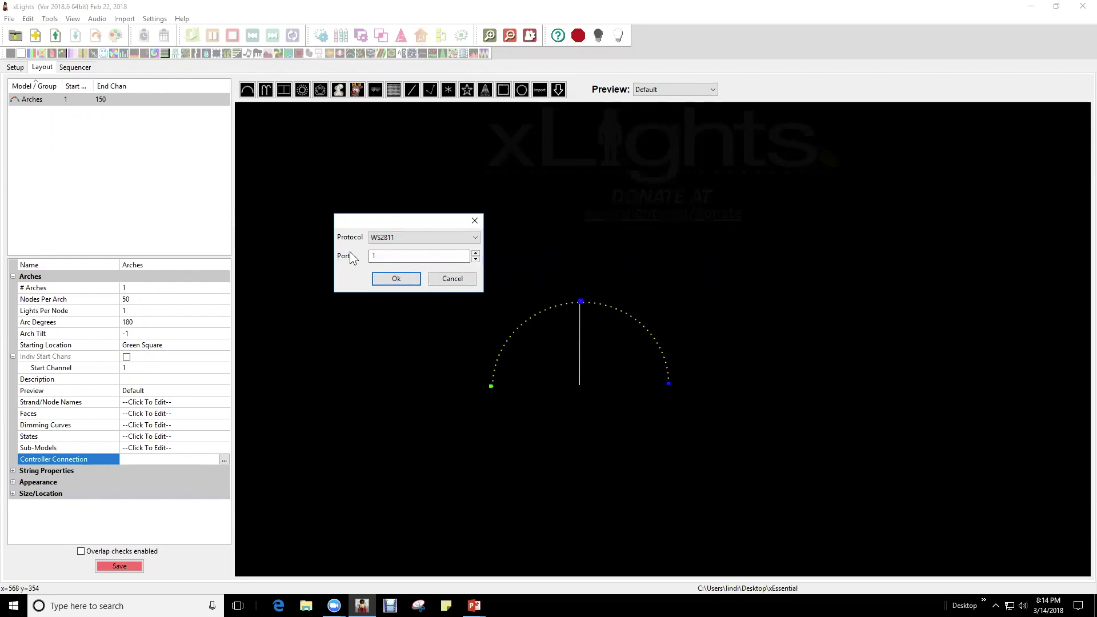
click(396, 279)
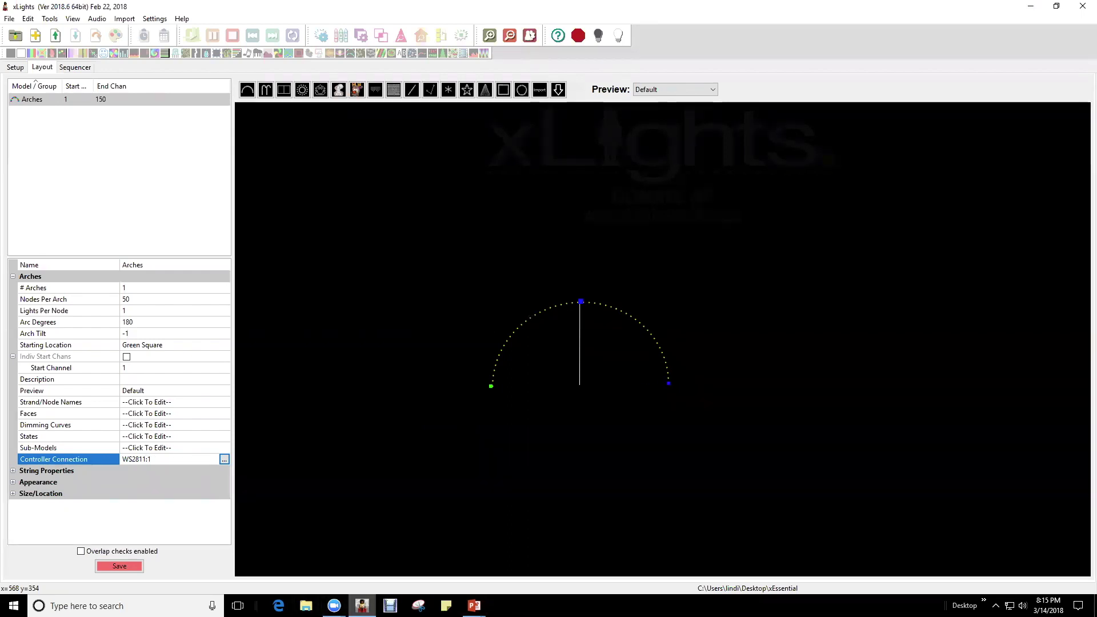
Step: Set the arch's string type to Single Color, and check the available colours while keeping Red
click(12, 471)
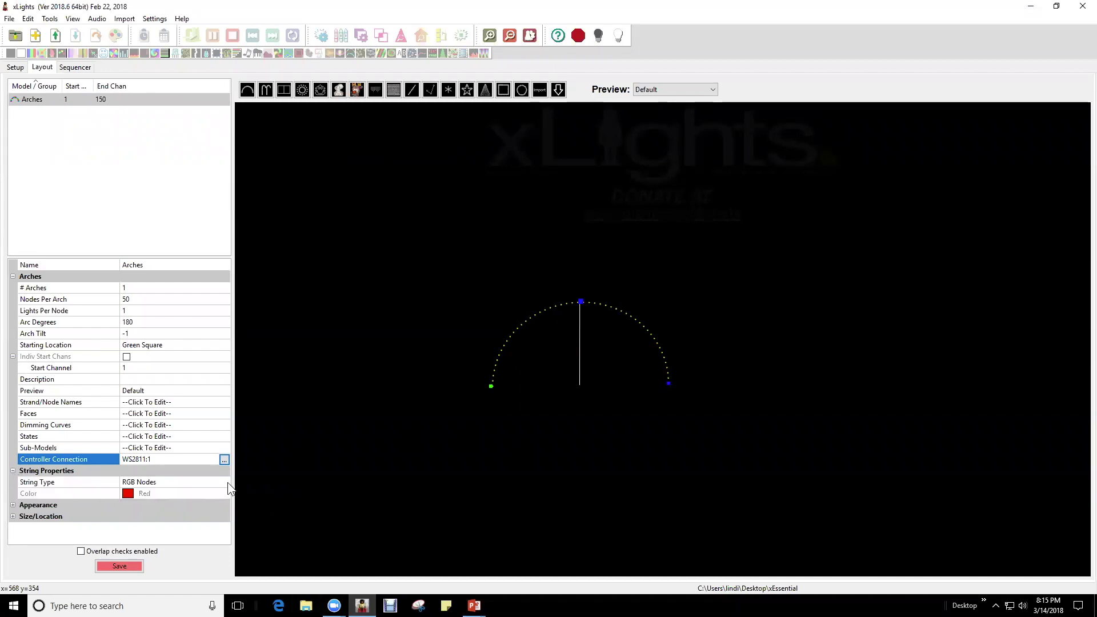
click(193, 483)
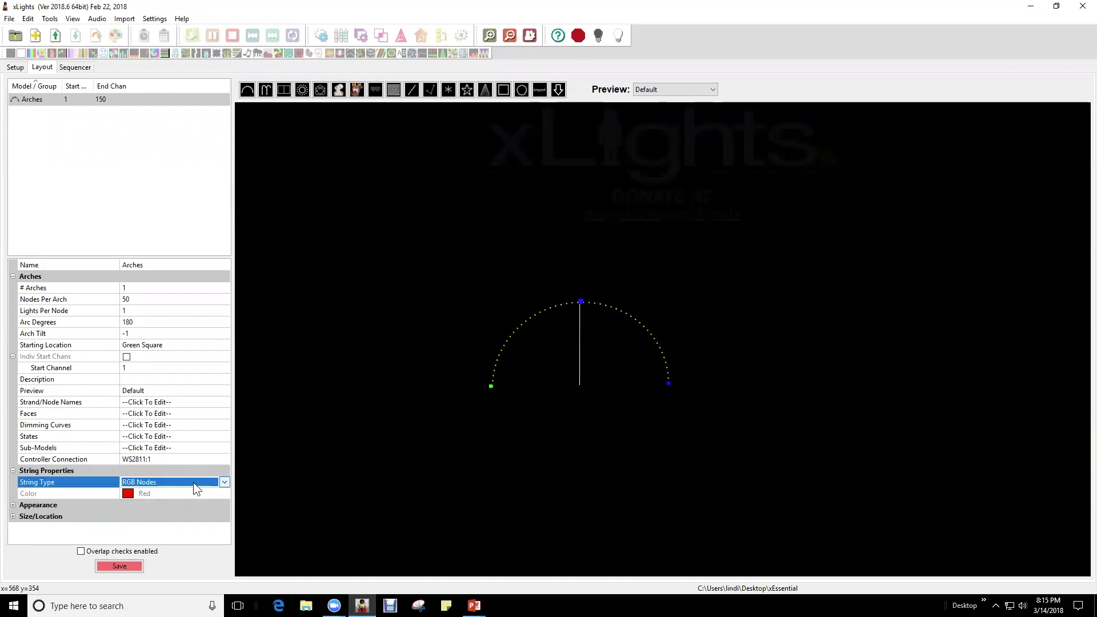
click(224, 484)
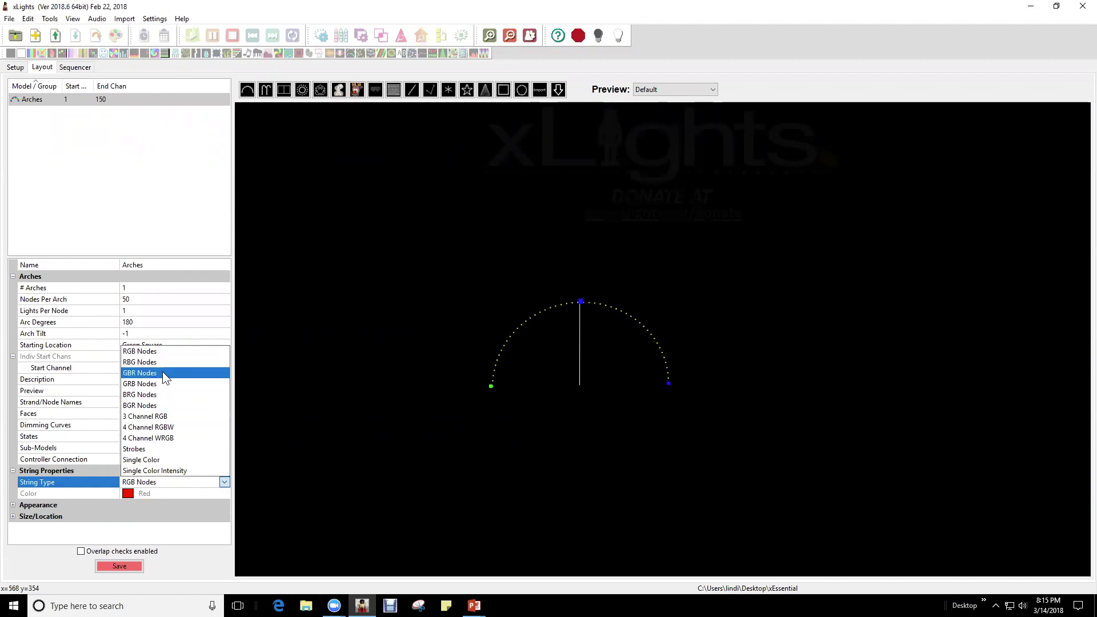
click(145, 461)
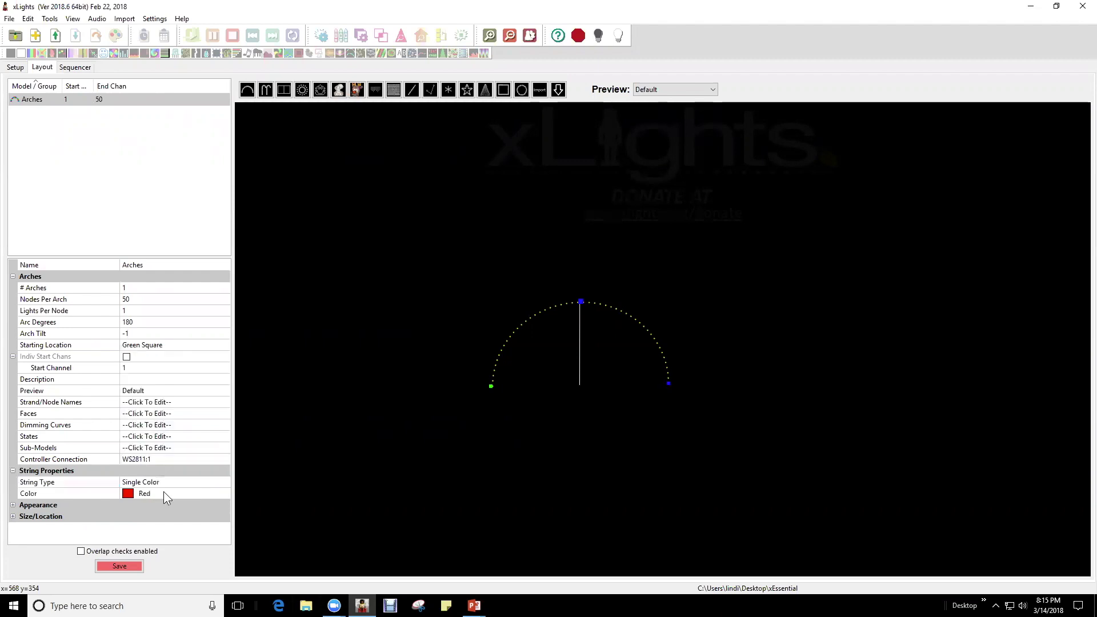
click(168, 497)
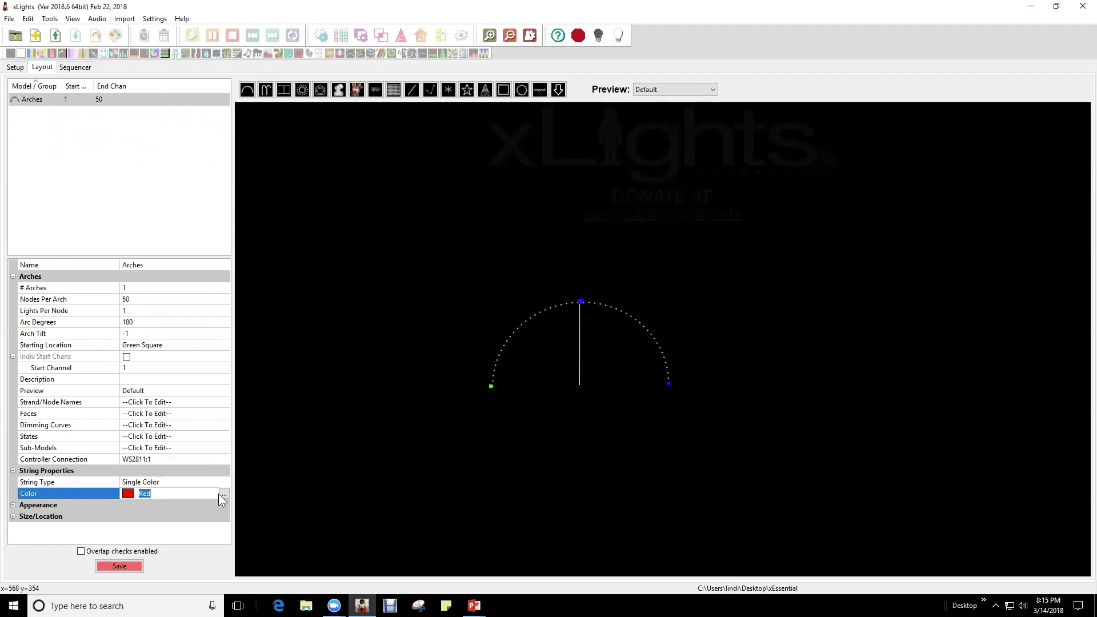
click(223, 494)
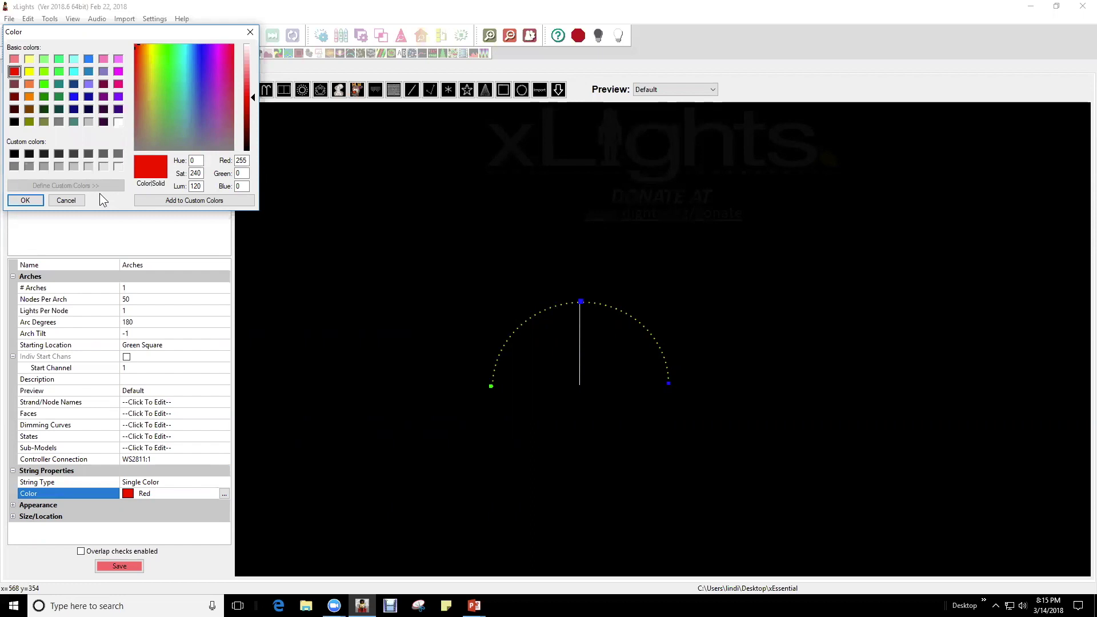
click(59, 202)
Step: Show the arch's appearance properties and set the pixel size to 14
click(37, 504)
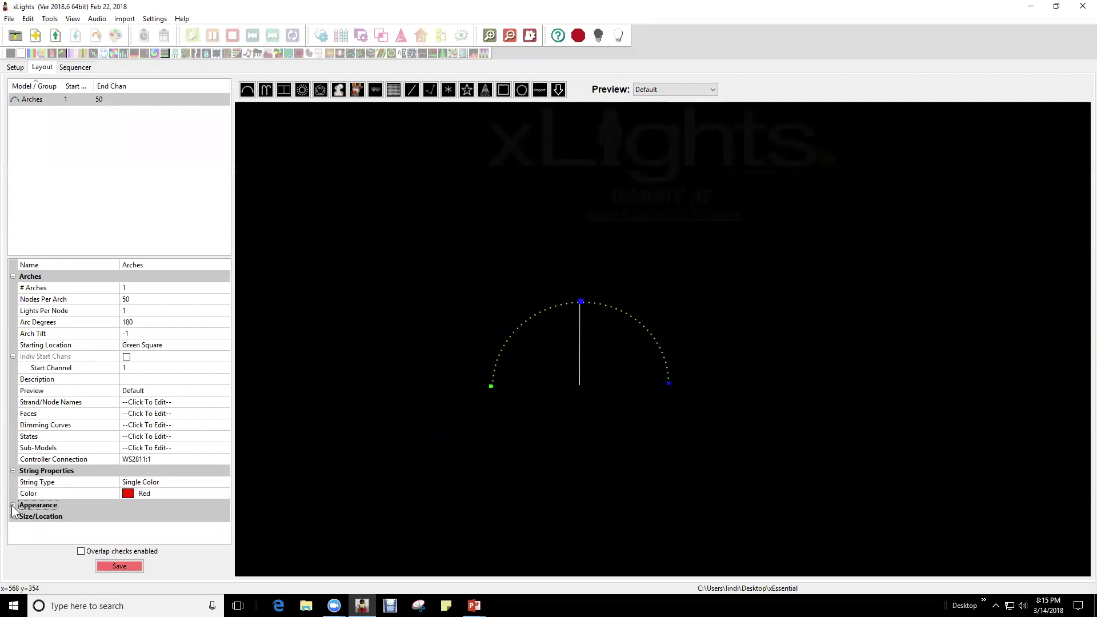
click(13, 505)
scroll(221, 454, down, 1)
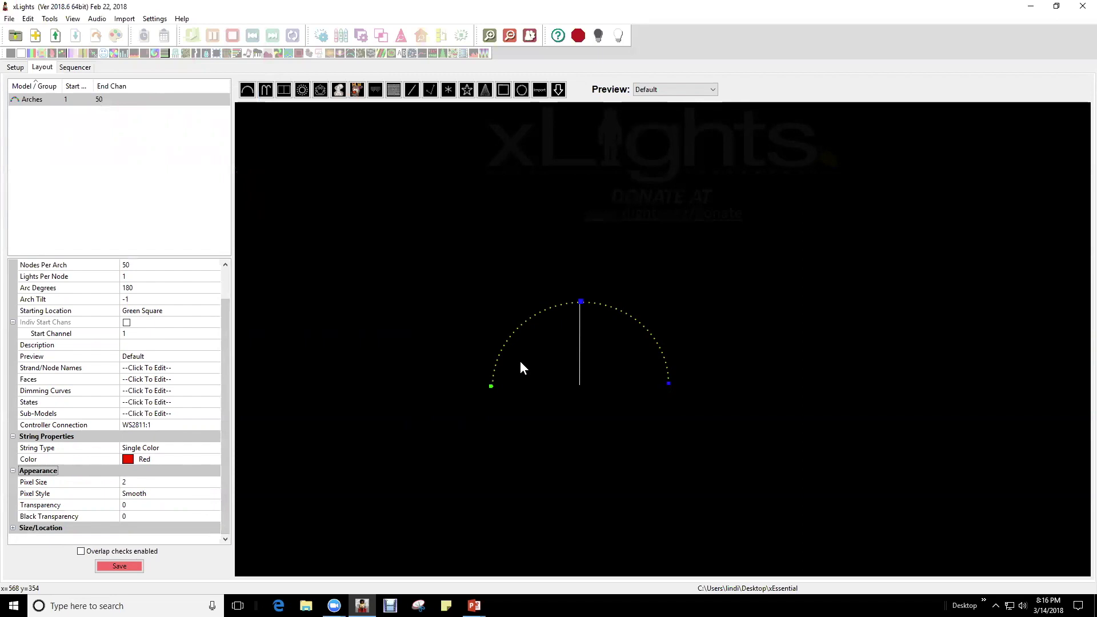
click(155, 483)
drag(213, 478, 214, 478)
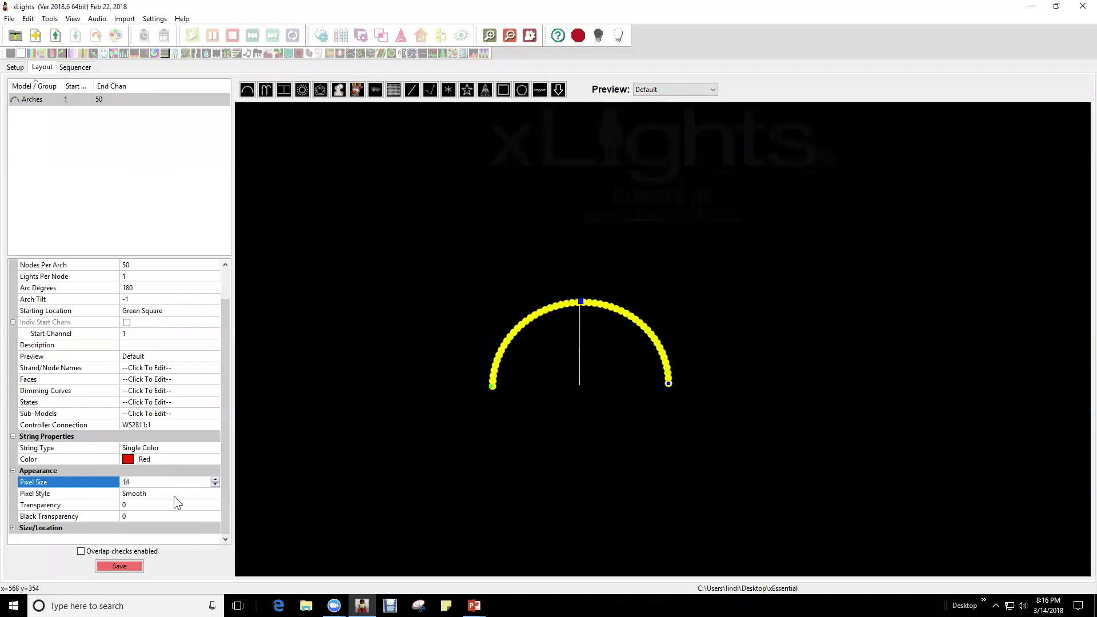
Step: Try the Blended Circle pixel style on the arch, and set the style to Solid Circle
click(173, 495)
click(215, 494)
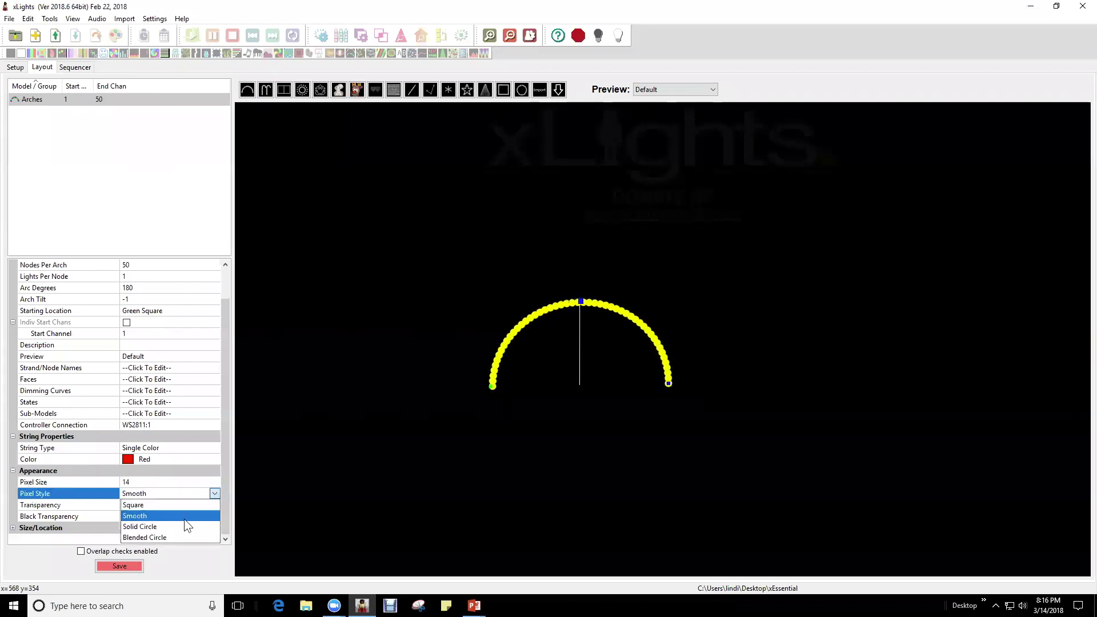
click(177, 537)
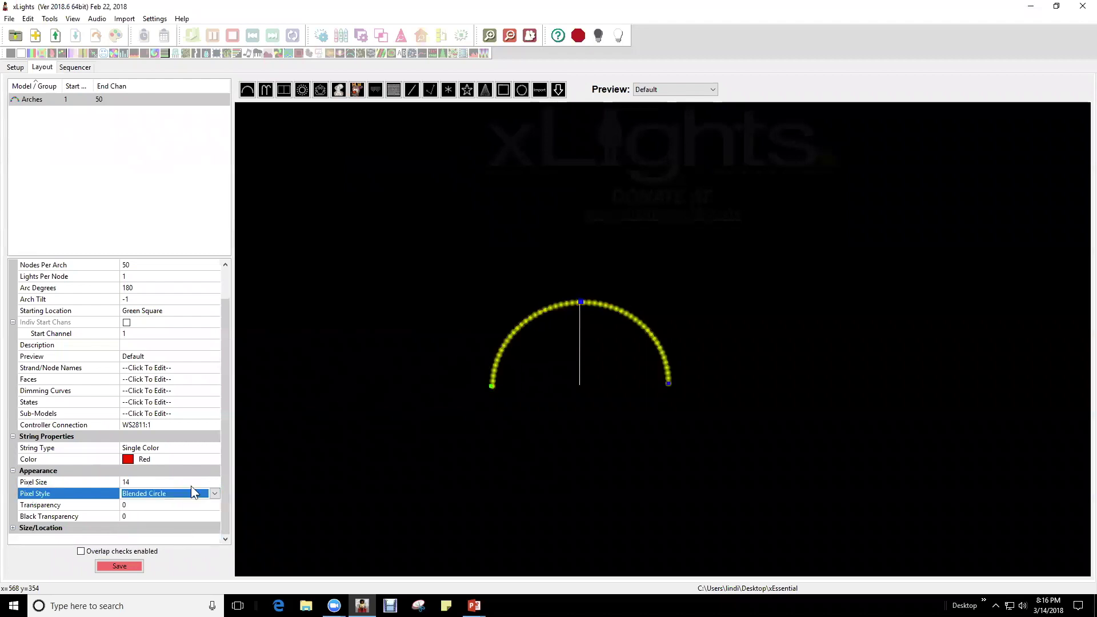
click(215, 494)
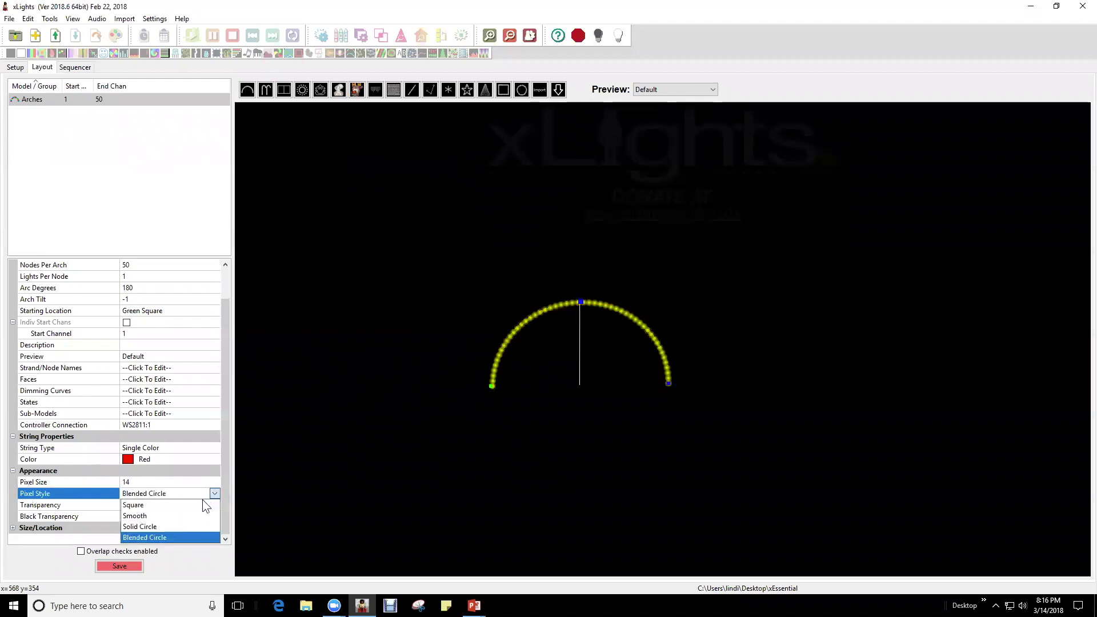
click(186, 527)
Step: Increase the arch's pixel size to 20
click(152, 482)
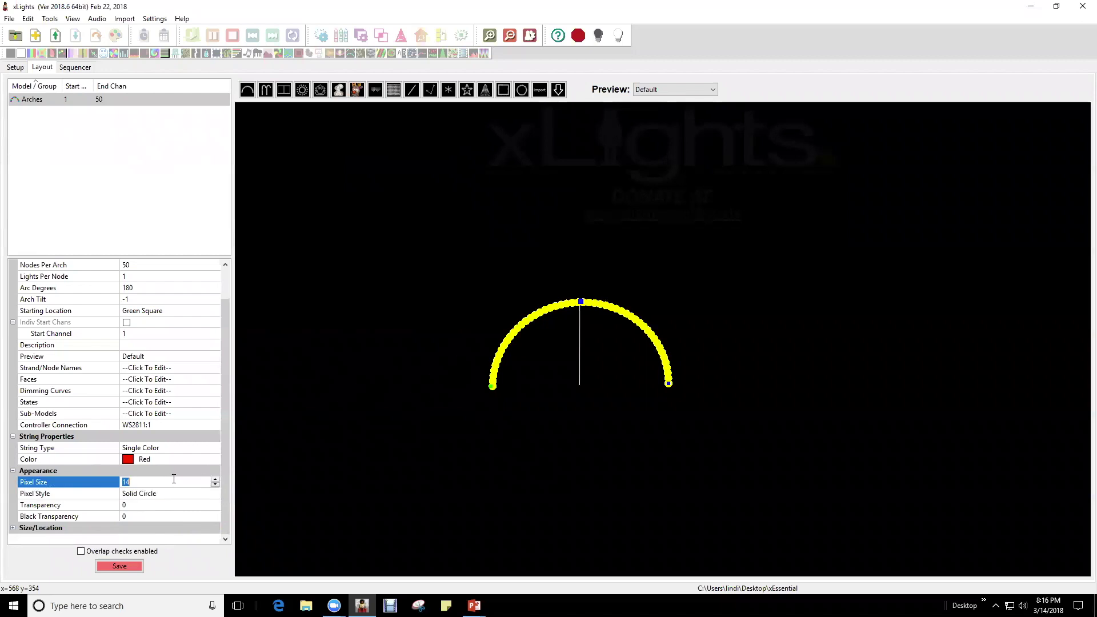
click(216, 480)
click(215, 479)
click(216, 480)
click(216, 480)
click(215, 479)
click(216, 479)
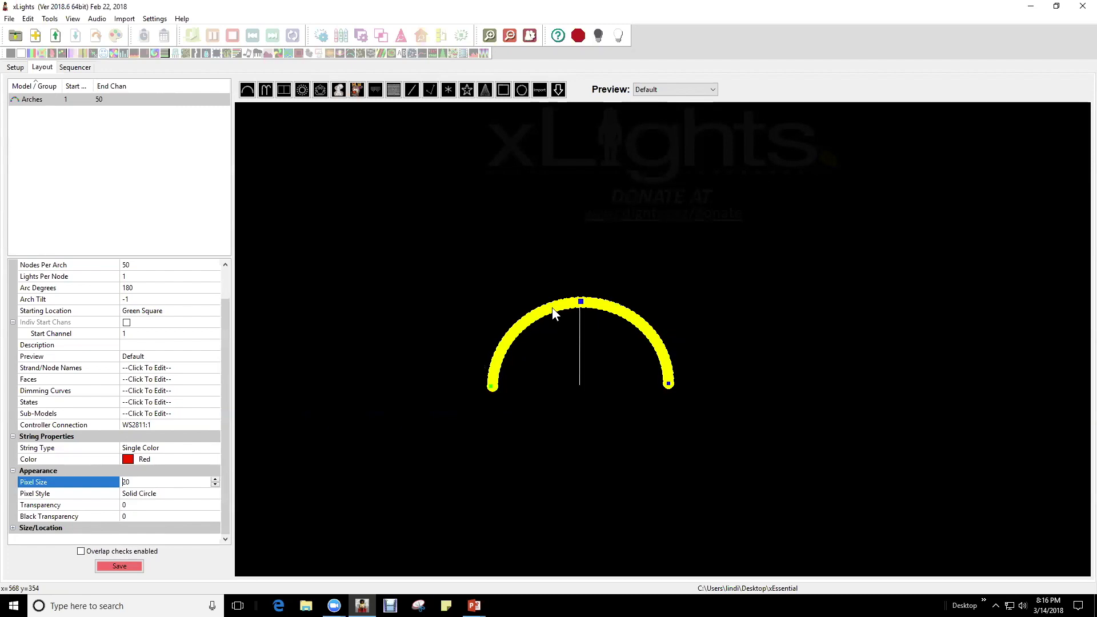
Step: Show the arch's size and location values, and move the arch down and left to about X1 20%, Y1 29%
click(12, 528)
scroll(82, 464, down, 2)
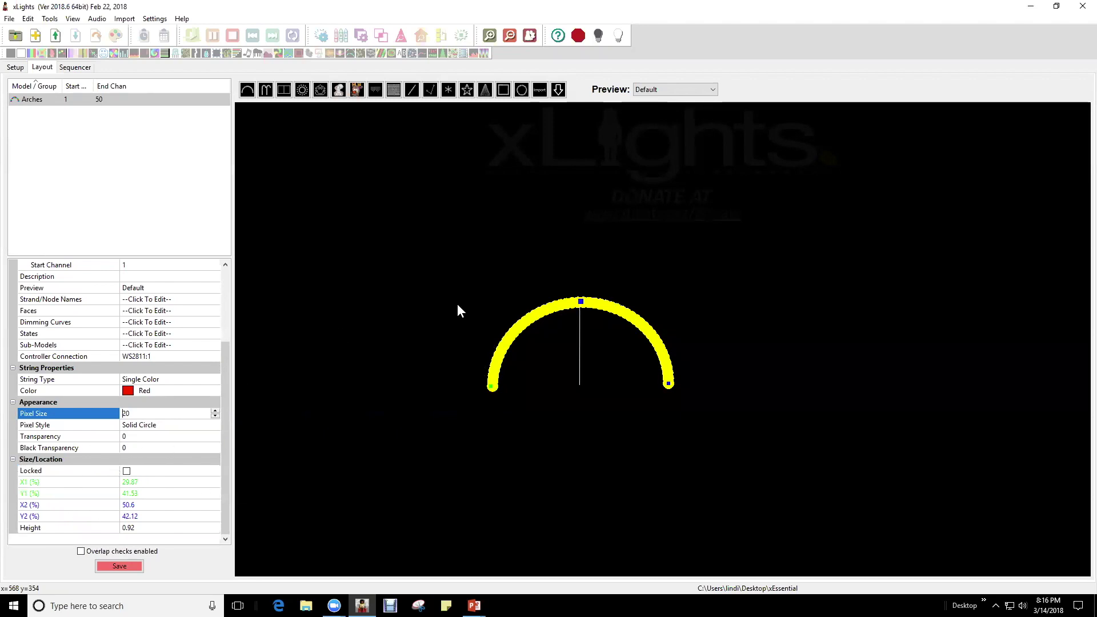
drag(568, 306, 485, 365)
drag(225, 353, 218, 458)
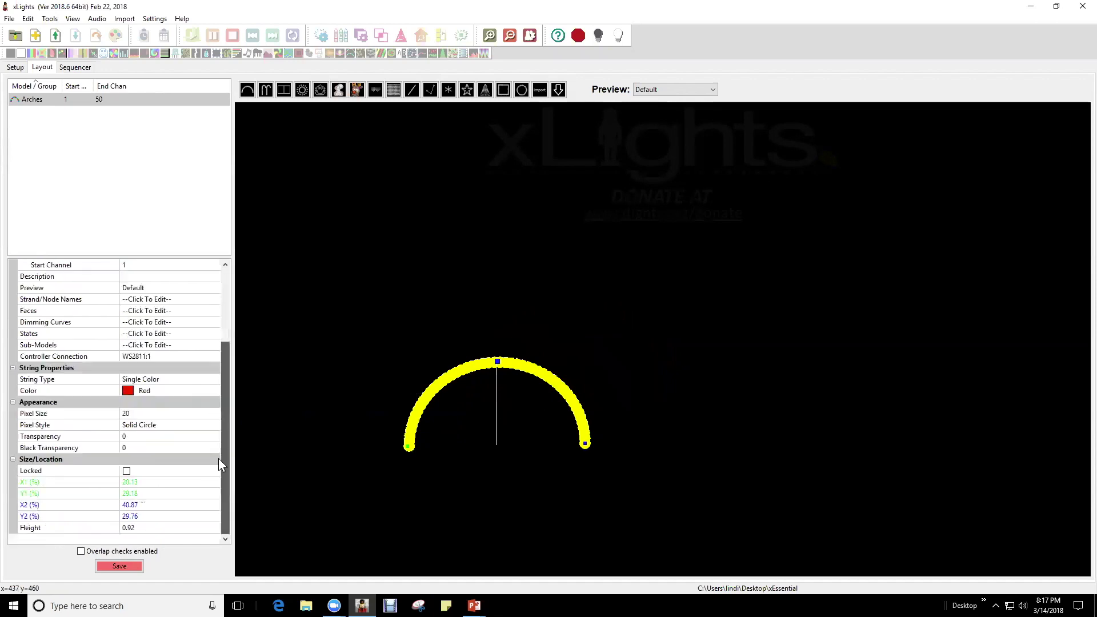
Step: Move the arch further down and left to about X1 15%, Y1 21%, and lock its position
drag(436, 395, 388, 434)
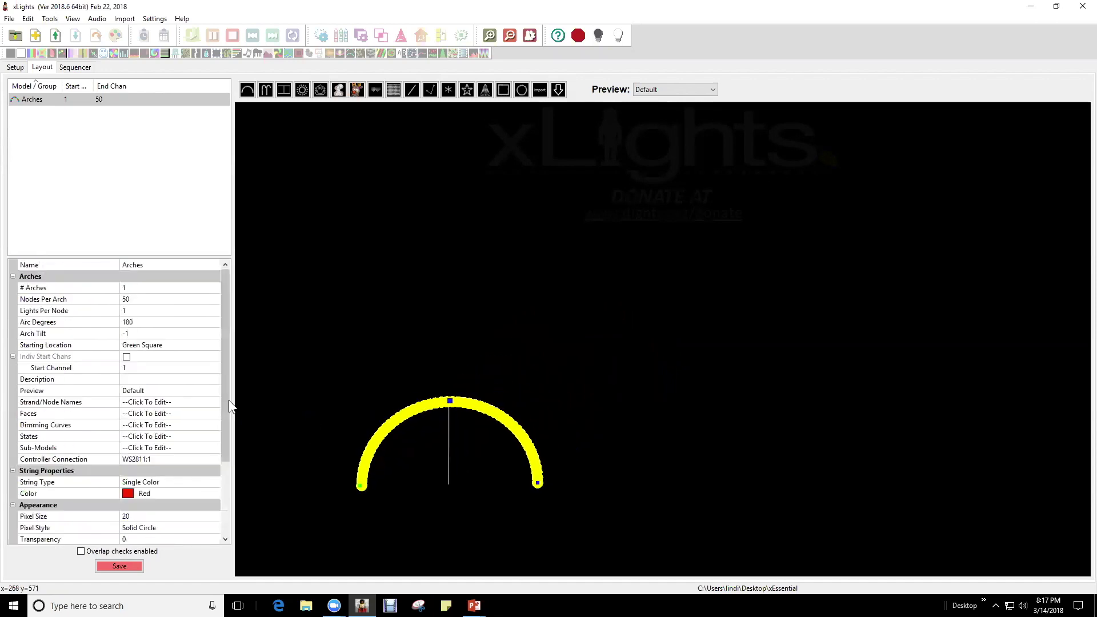
click(224, 417)
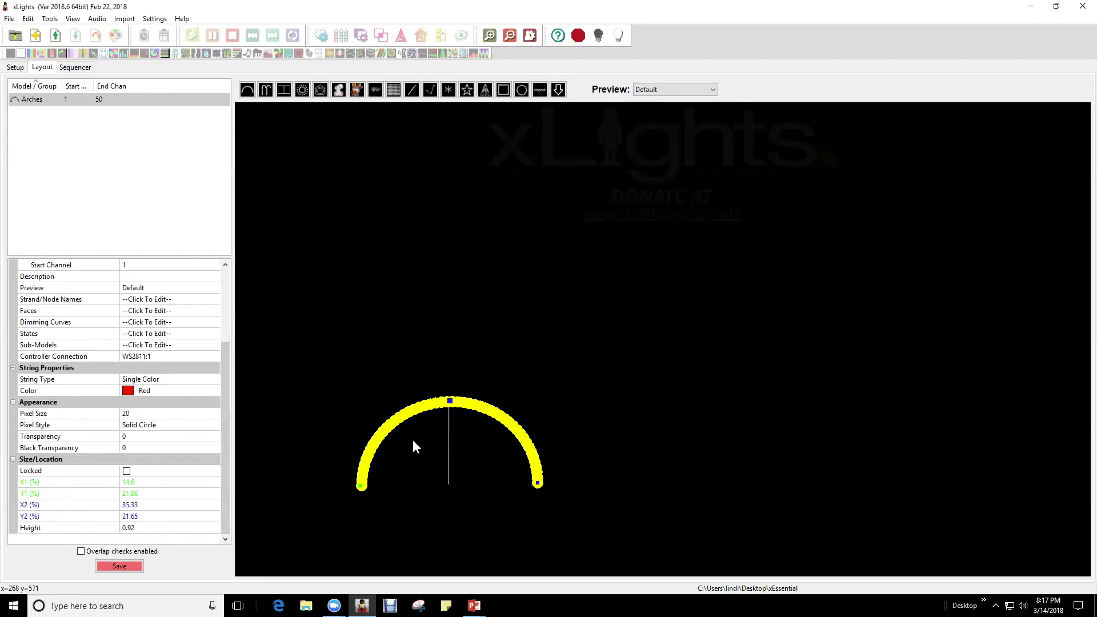
click(127, 471)
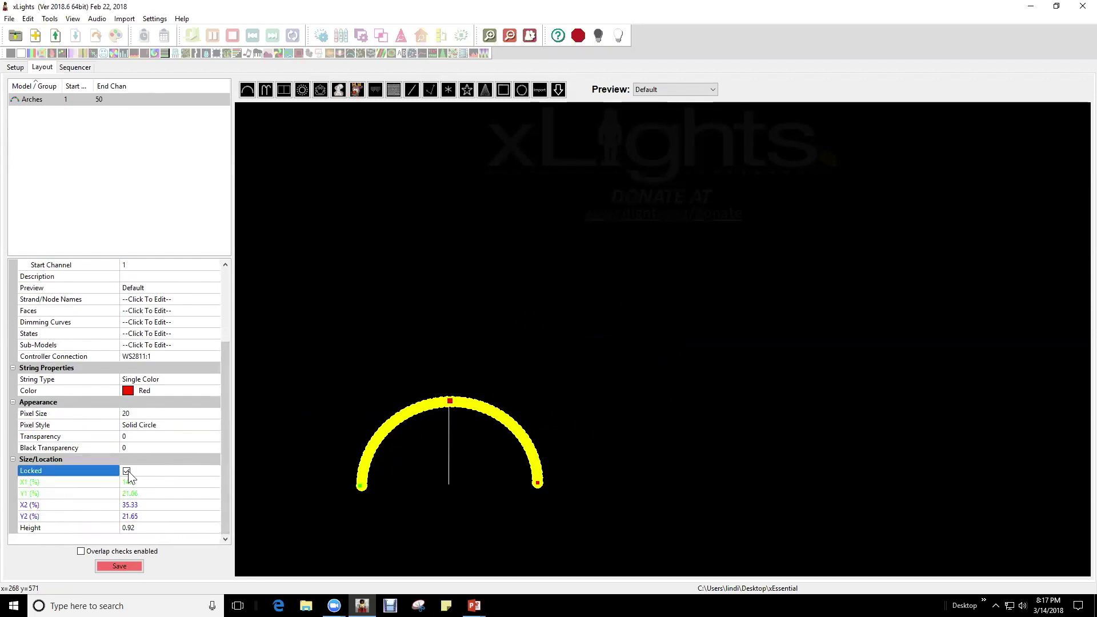
click(404, 414)
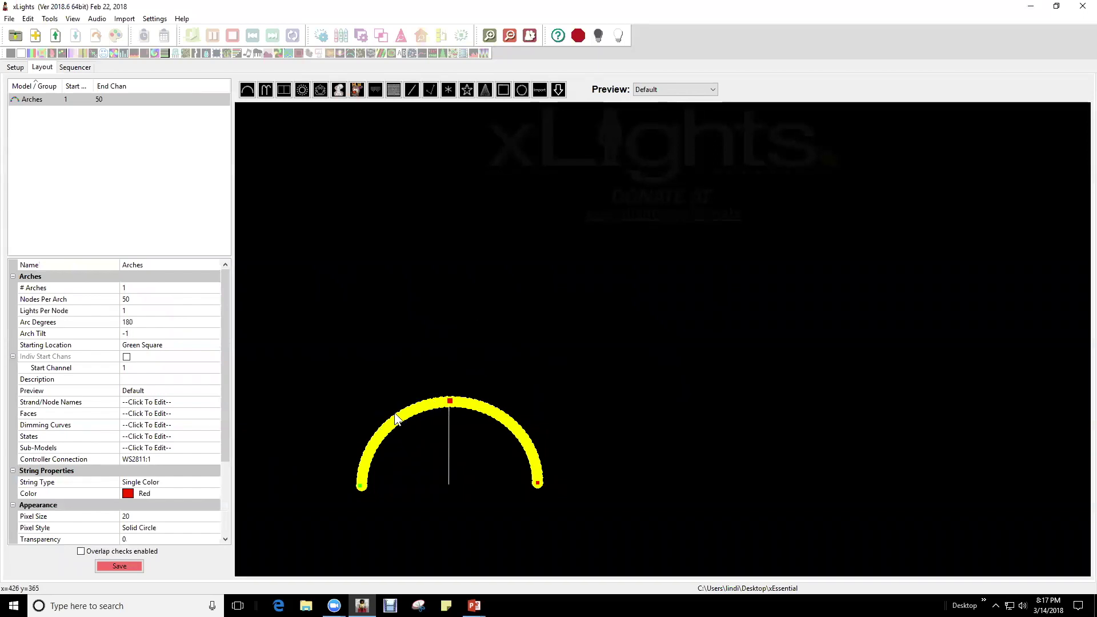
Step: Unlock the arch and move it down and left to about X1 10%, Y1 19%
right_click(403, 414)
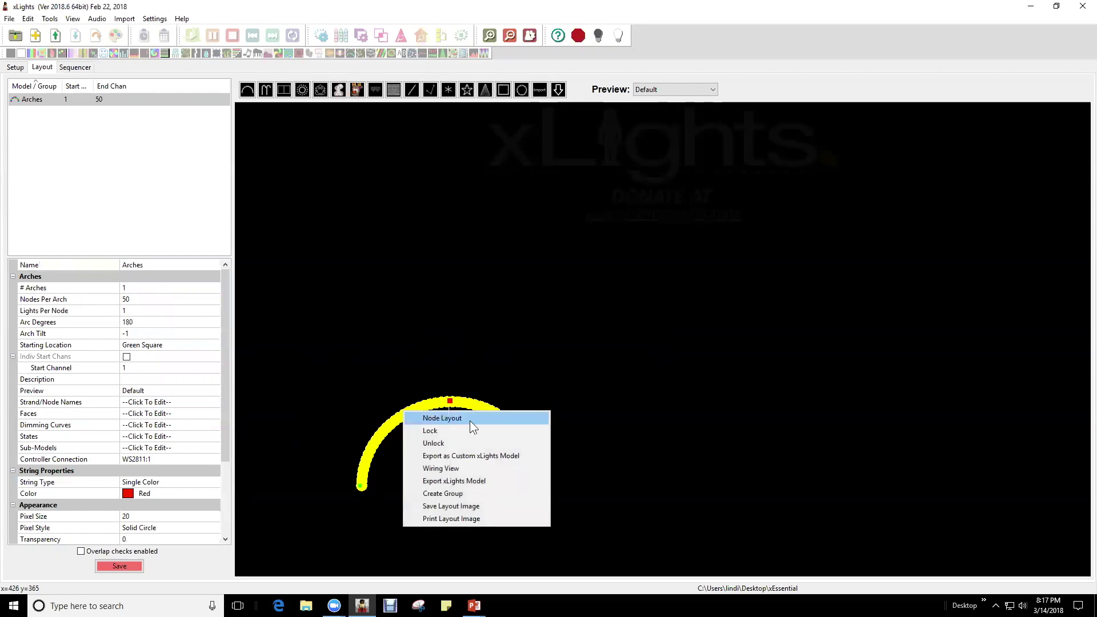
click(435, 443)
drag(427, 409, 381, 437)
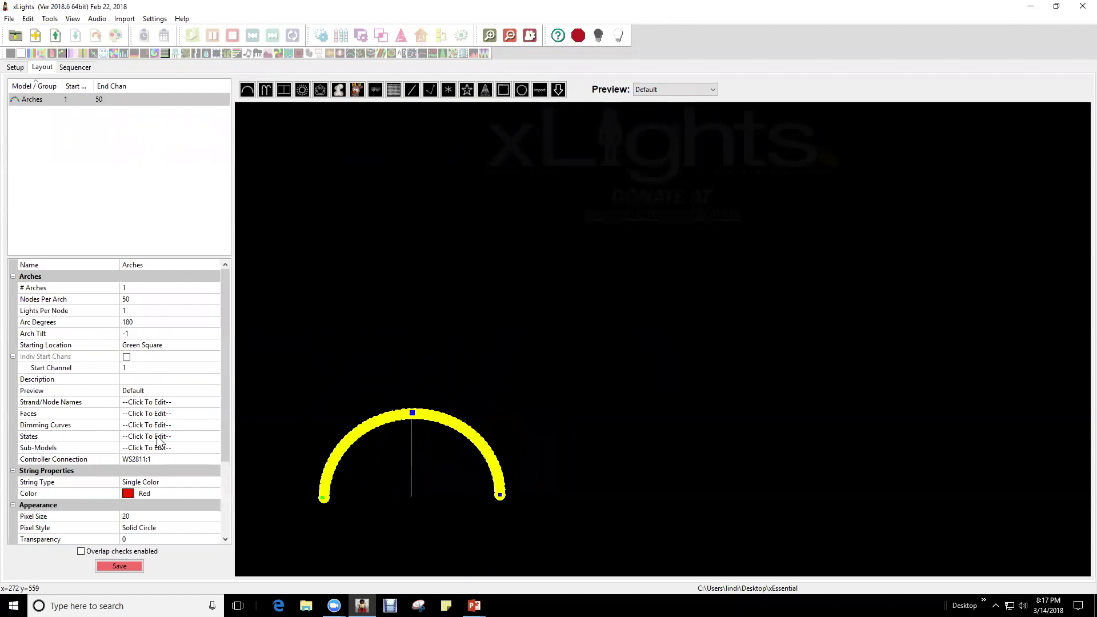
Step: Set the arch's pixel size to 2
drag(224, 445, 225, 532)
click(144, 413)
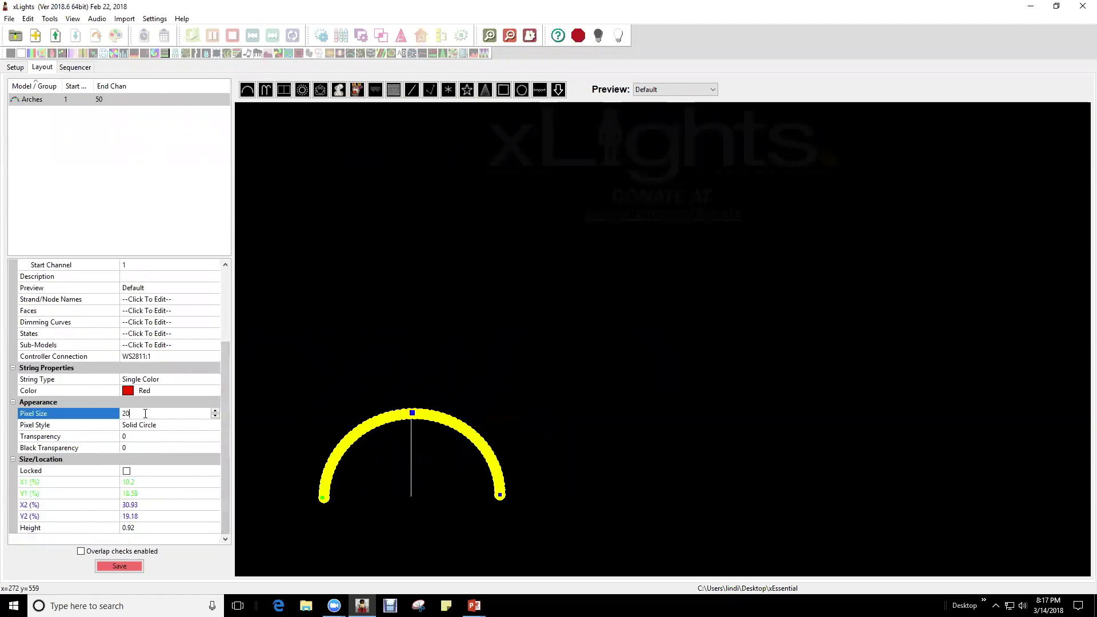
key(BackSpace)
key(BackSpace)
text(2)
key(Return)
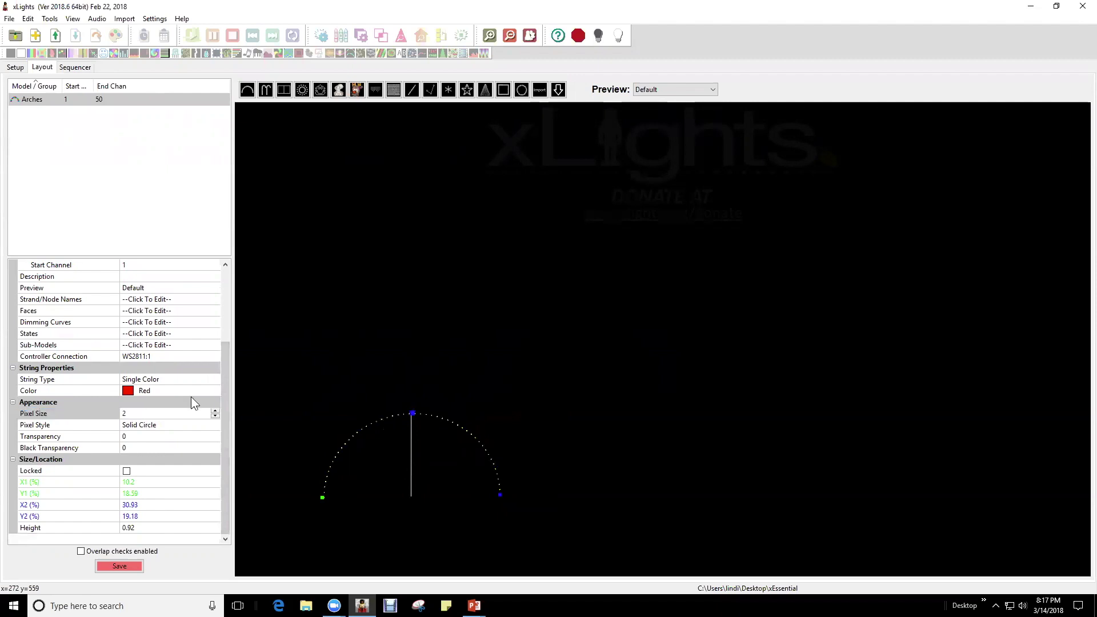
Step: Shrink the arch to about two thirds of its width, place it near the layout's lower left corner, and deselect it
drag(405, 414, 376, 431)
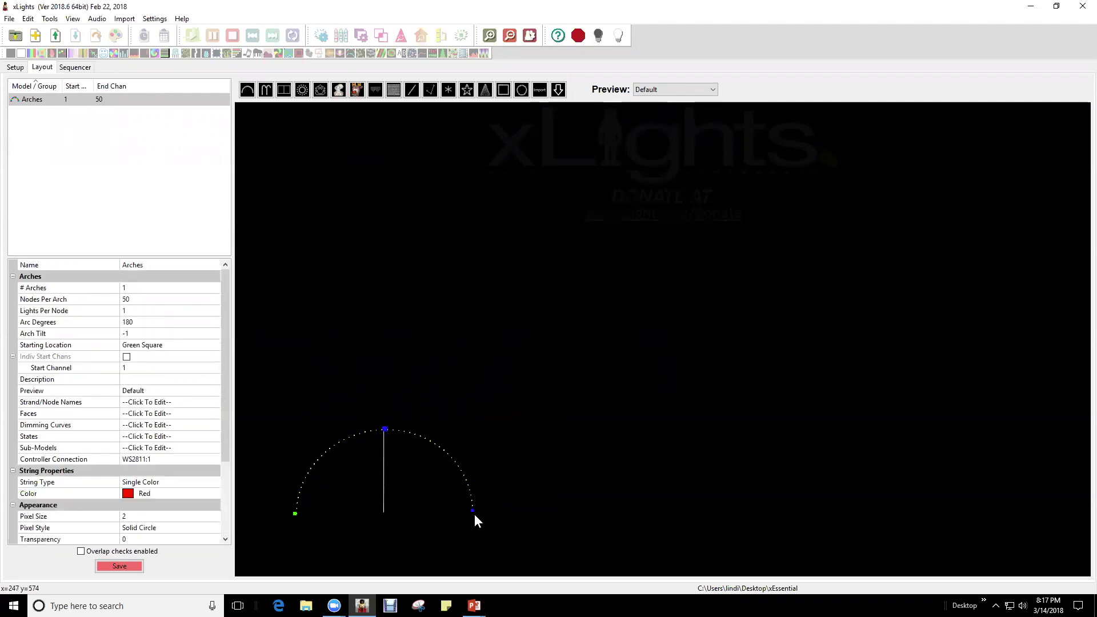
drag(471, 509, 417, 512)
drag(380, 457, 357, 404)
right_click(356, 406)
click(424, 335)
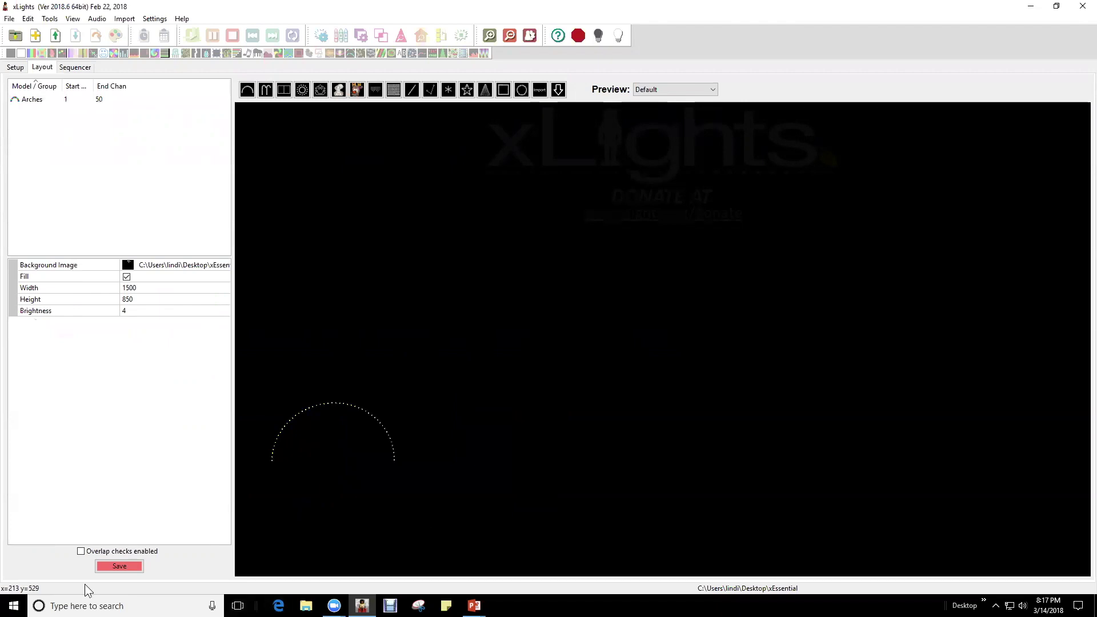
mouse_move(334, 606)
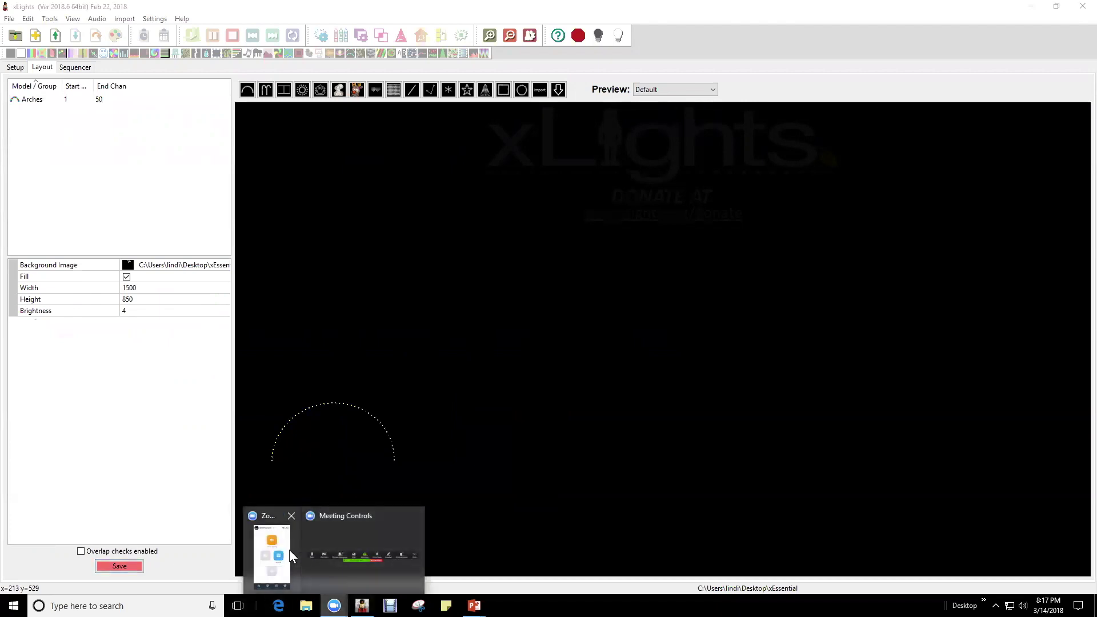
click(320, 546)
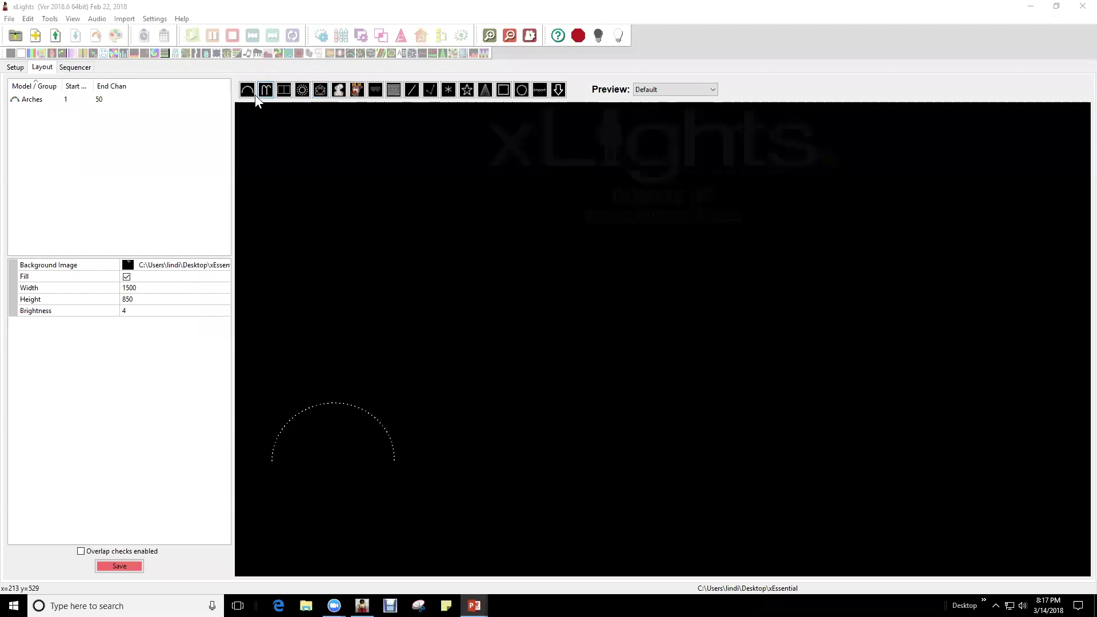
Step: Add a Candy Canes model above the arch, move it toward the layout's centre and adjust its width by its end handle
click(266, 90)
drag(294, 266, 391, 263)
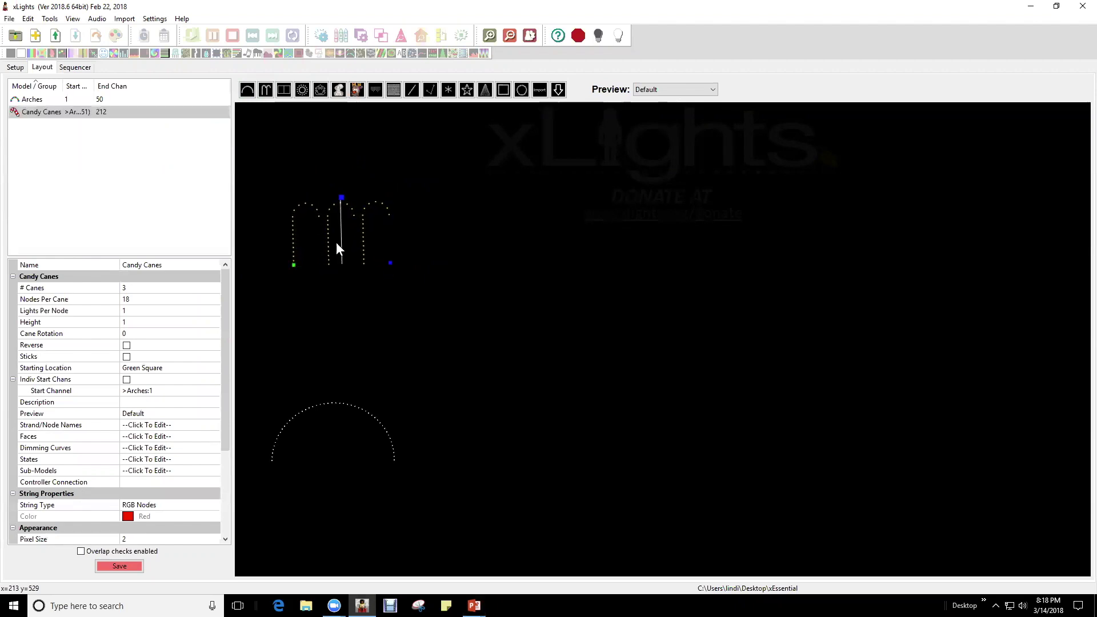
drag(332, 223, 439, 276)
drag(498, 316, 695, 324)
drag(699, 319, 705, 320)
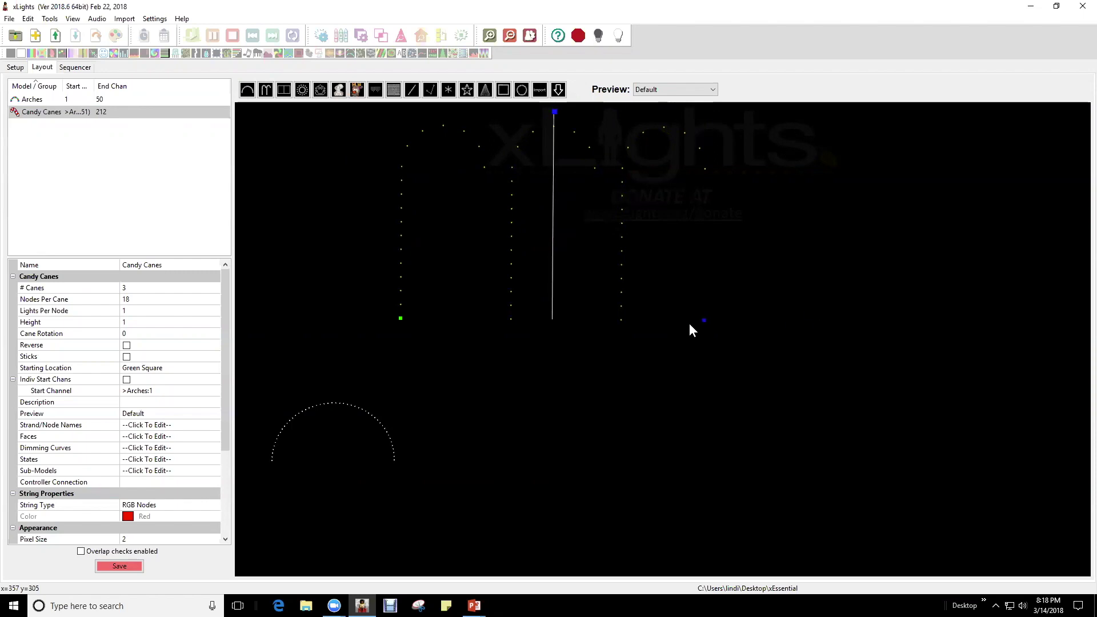
drag(705, 320, 557, 320)
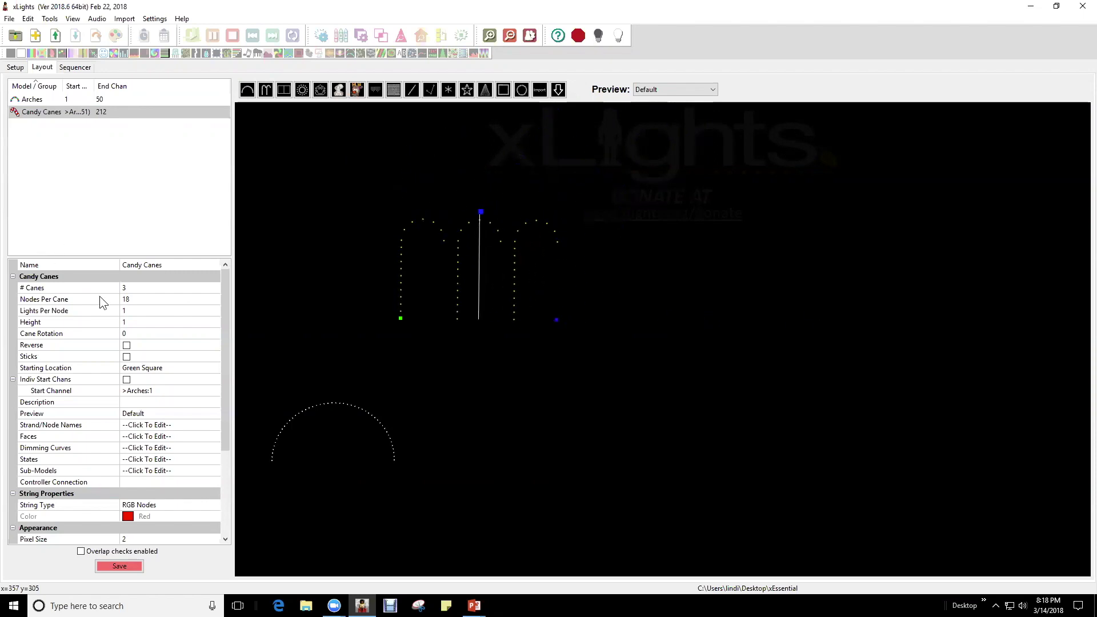
Step: Try 12 canes in the Candy Canes model
click(145, 289)
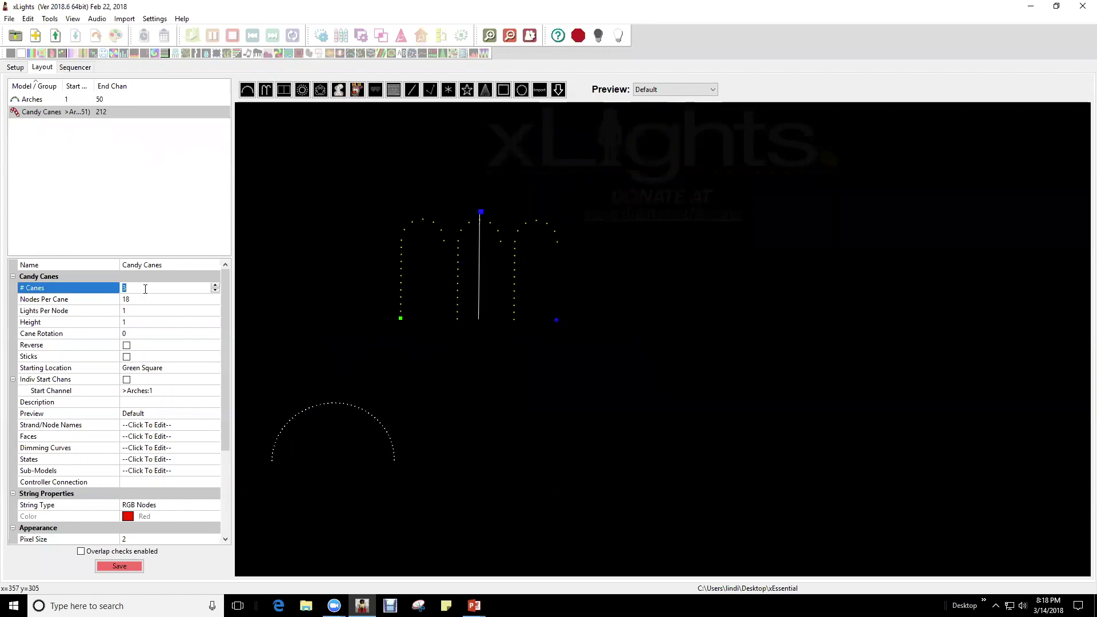
text(12)
key(Return)
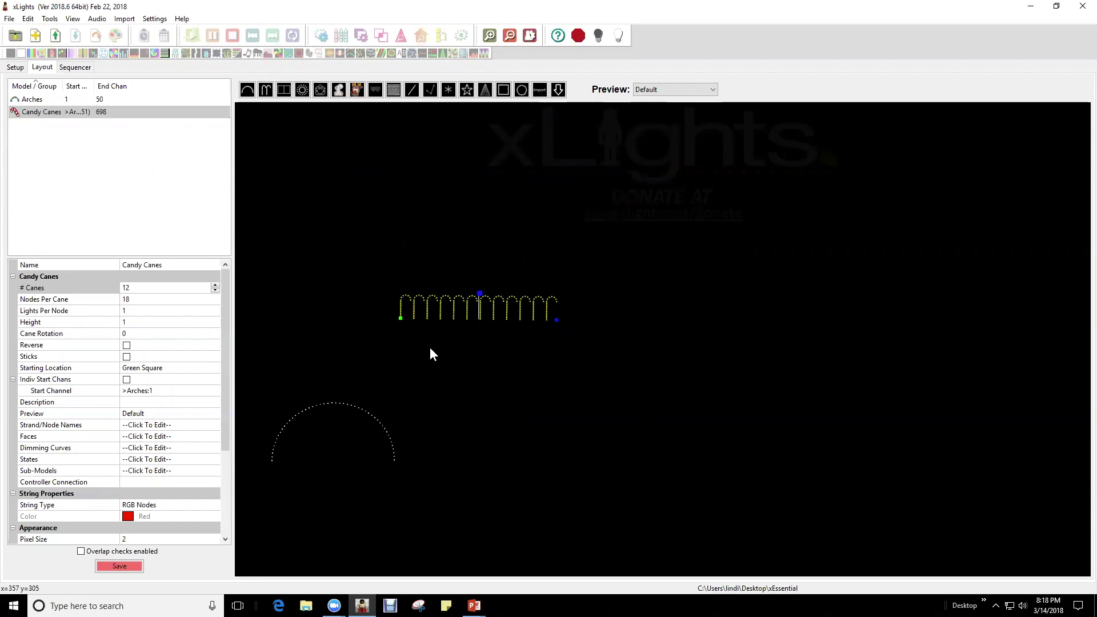
Step: Set the number of canes in the Candy Canes model to 1
click(141, 293)
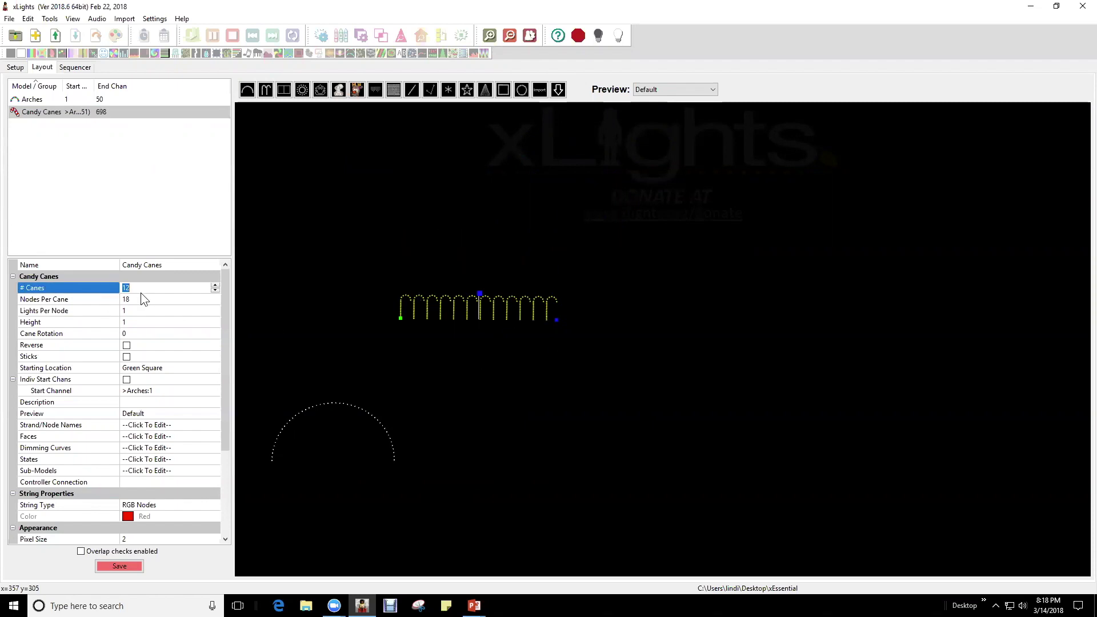
double_click(144, 287)
text(1)
key(Return)
Step: Move the single candy cane to the lower middle of the layout and reduce its height and width to suit the arch
drag(399, 207, 572, 399)
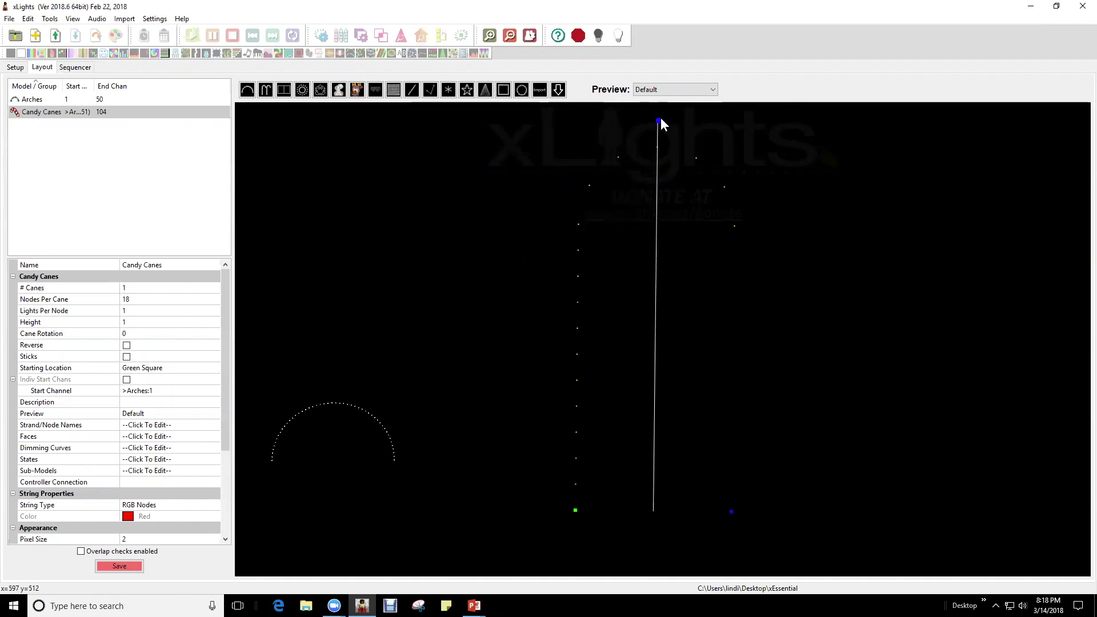
drag(661, 122, 654, 467)
drag(732, 508, 647, 513)
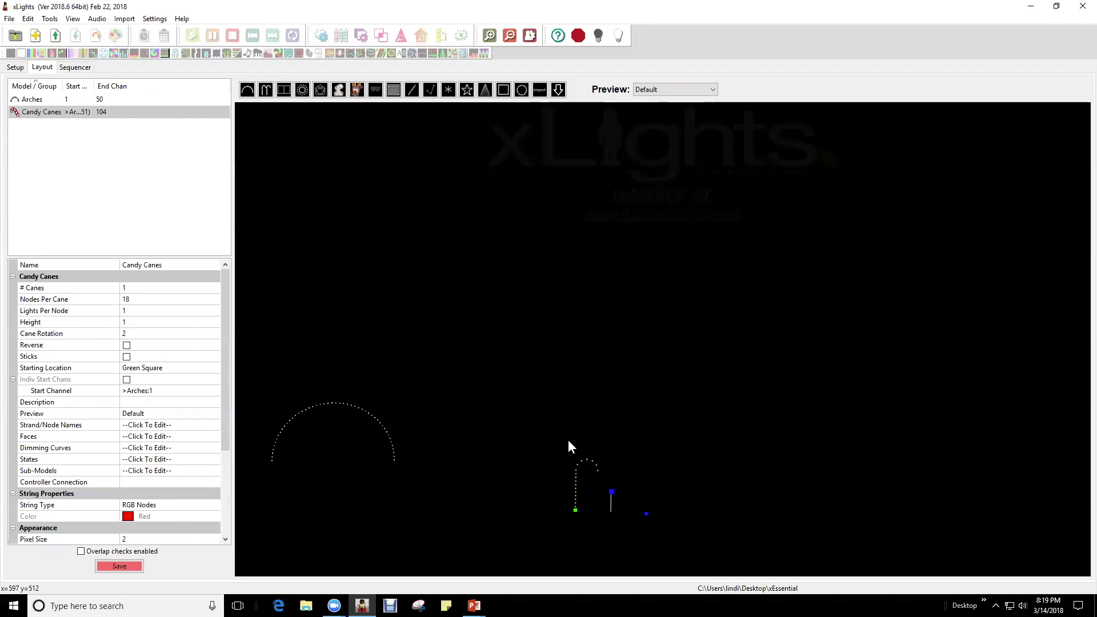
drag(612, 491, 611, 463)
Step: Try a cane rotation of 1 on the candy cane, and set the rotation to 2
click(143, 333)
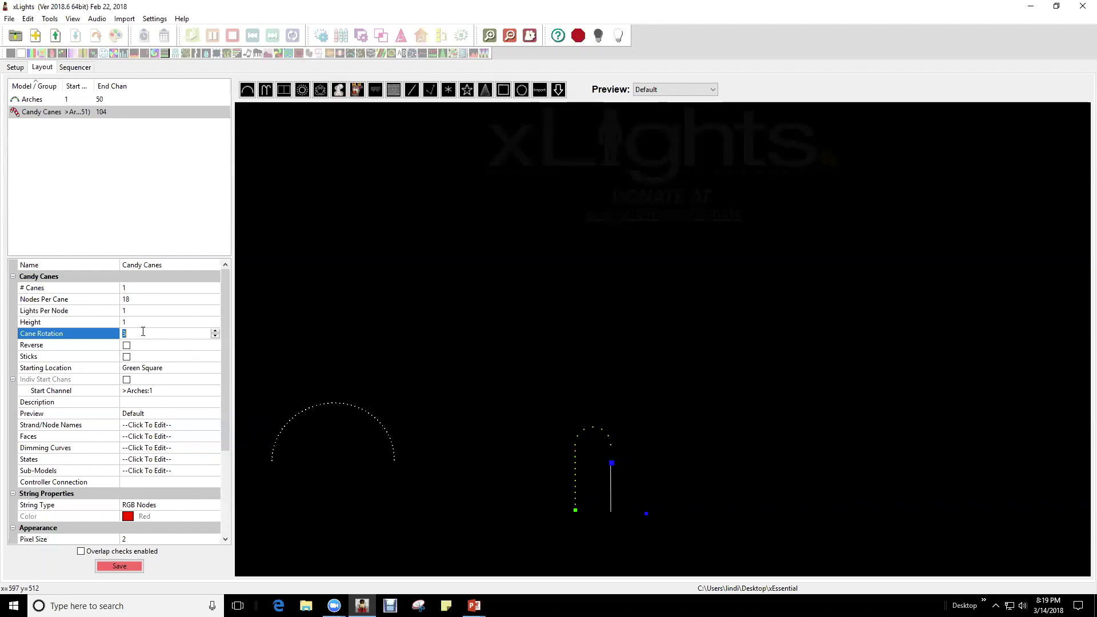
drag(214, 330, 215, 335)
click(215, 335)
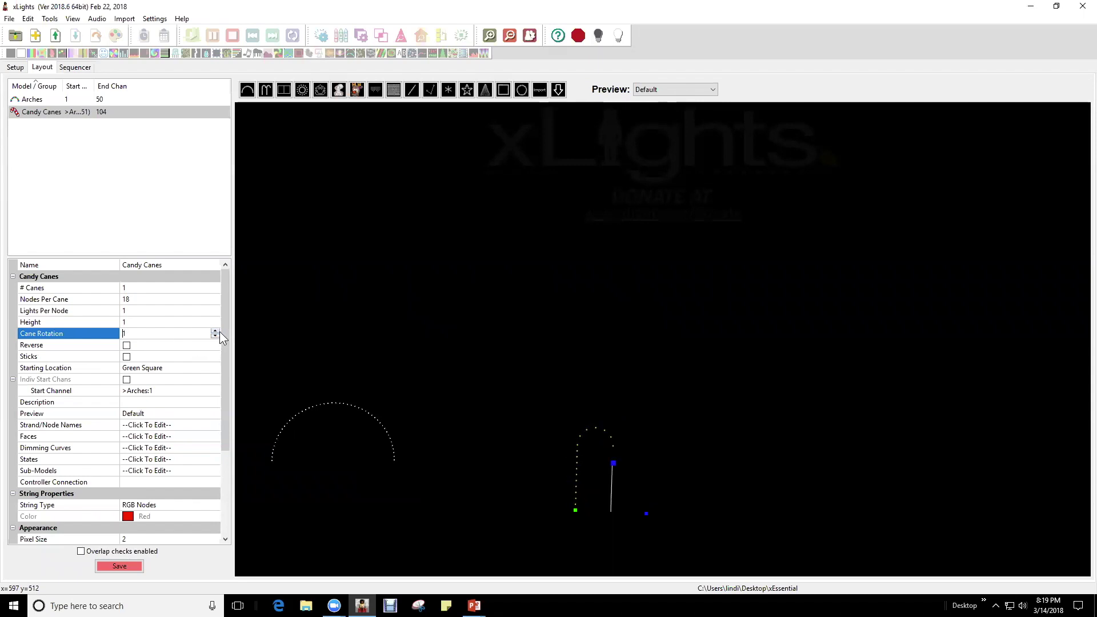
click(215, 331)
Step: Try the candy cane's Reverse and Sticks options, turning each of them off again
click(127, 346)
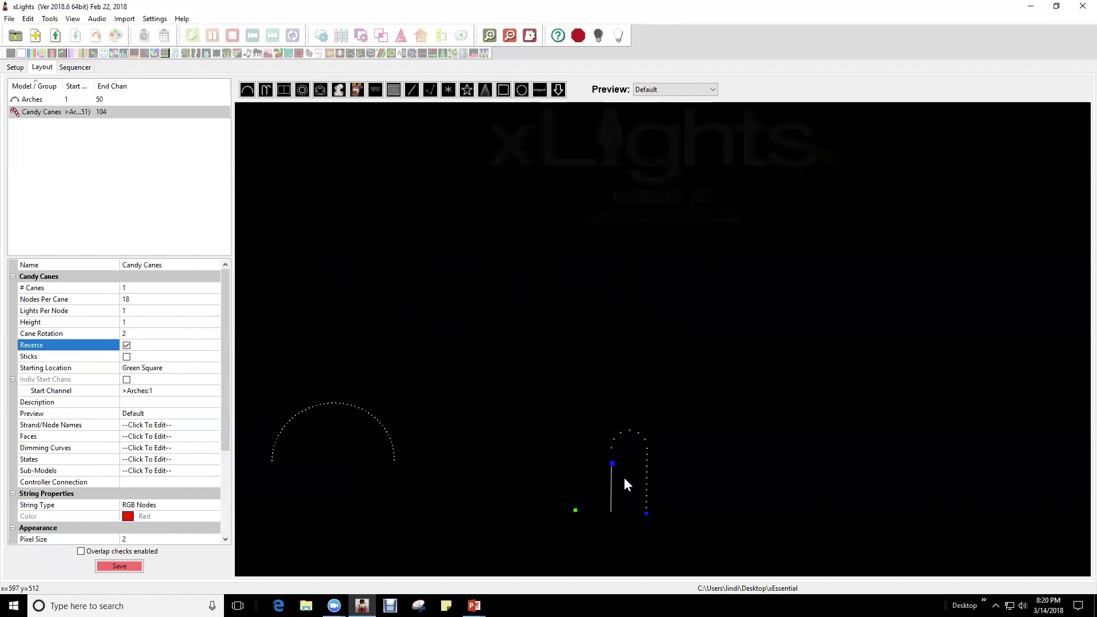
click(133, 346)
click(127, 357)
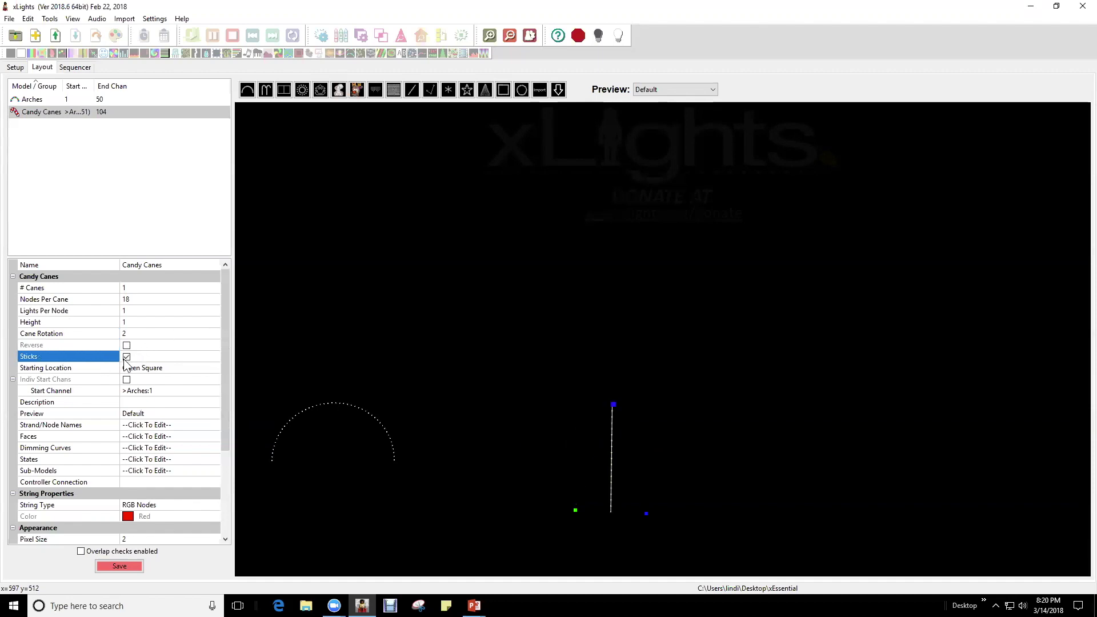
click(797, 403)
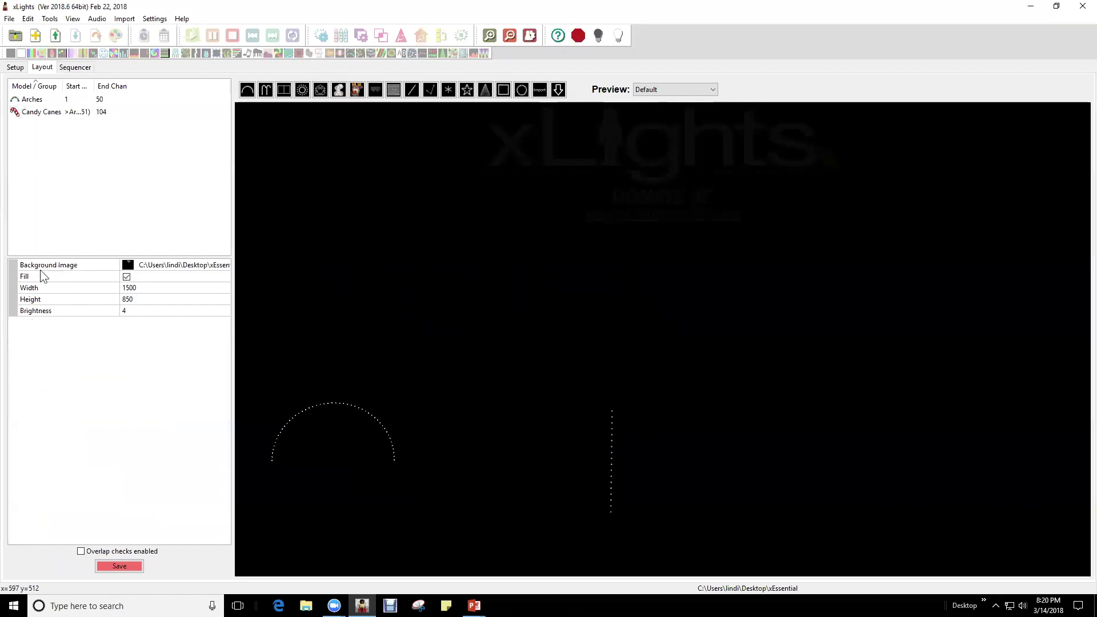
click(612, 438)
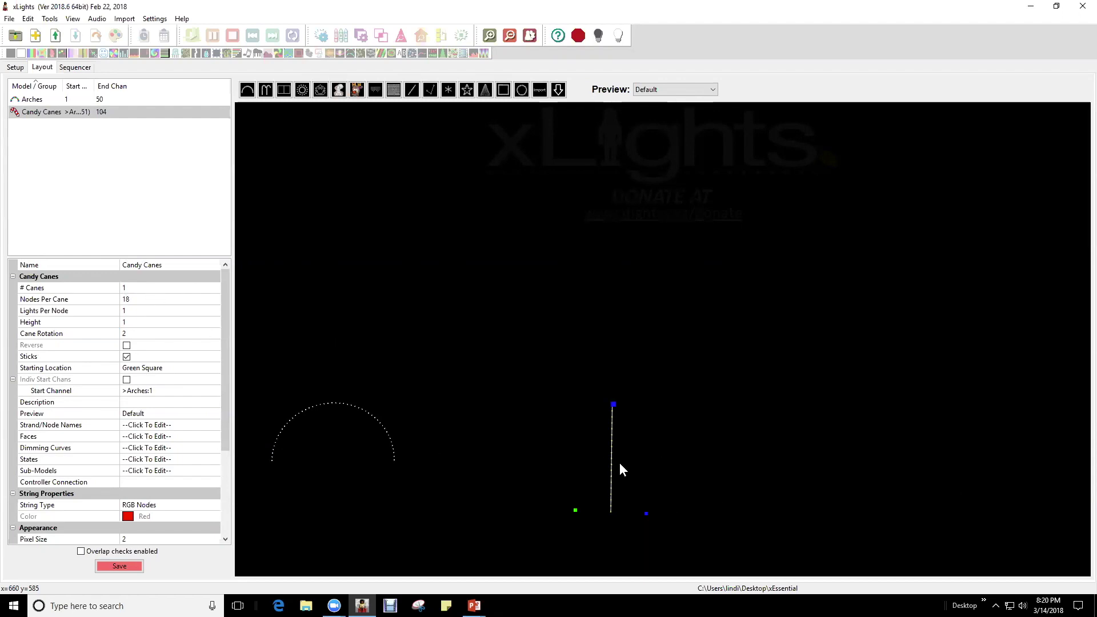
click(128, 355)
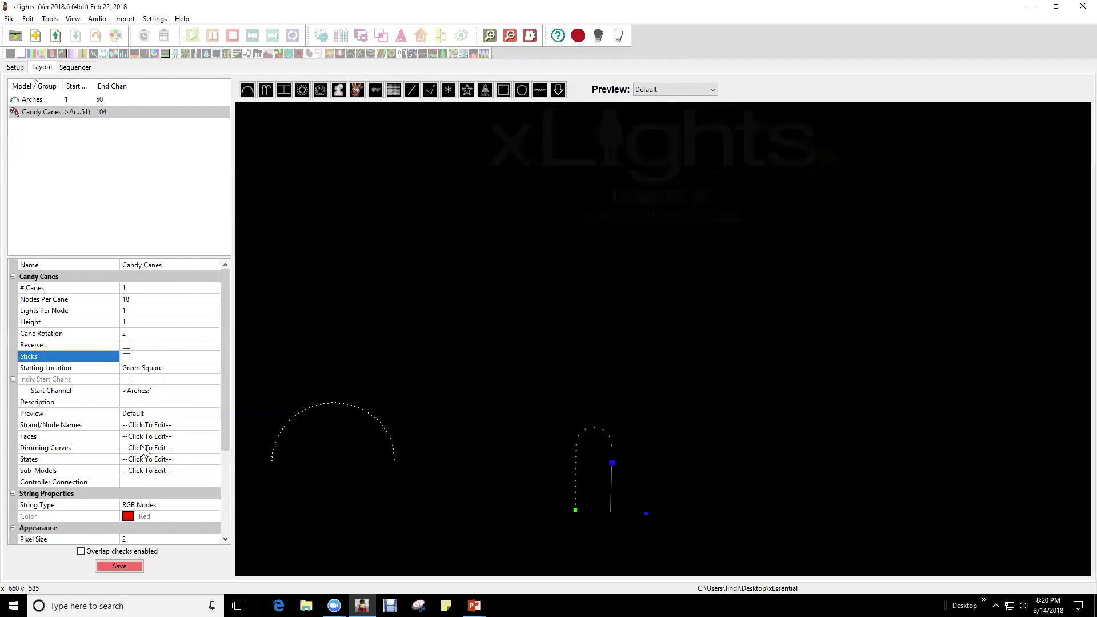
Step: Move the candy cane up and left so it stands just to the right of the arch
drag(576, 480, 430, 432)
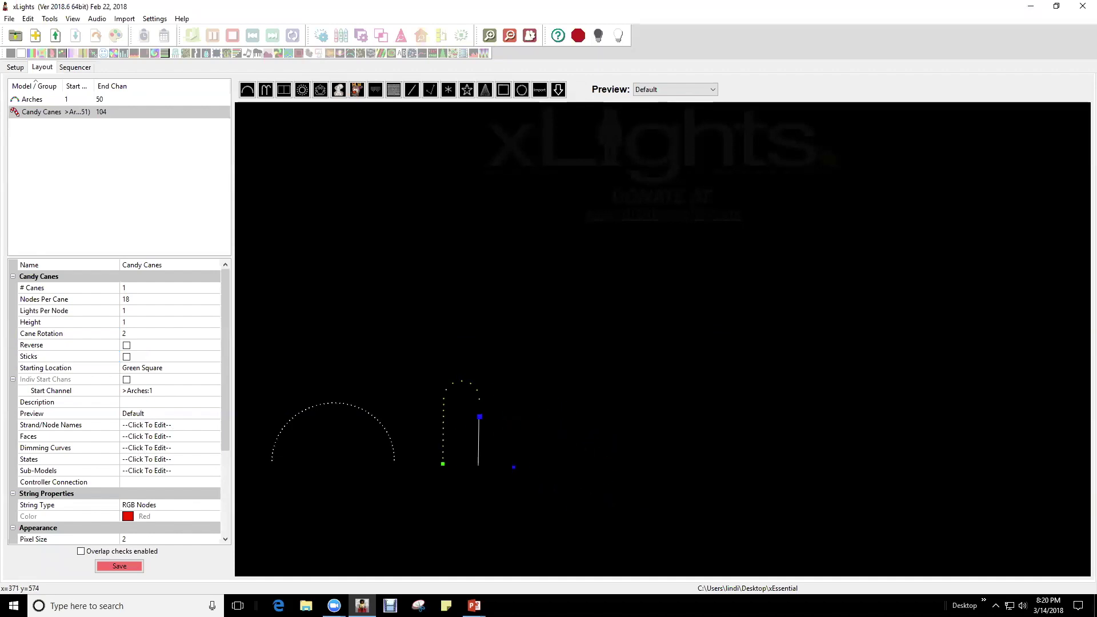
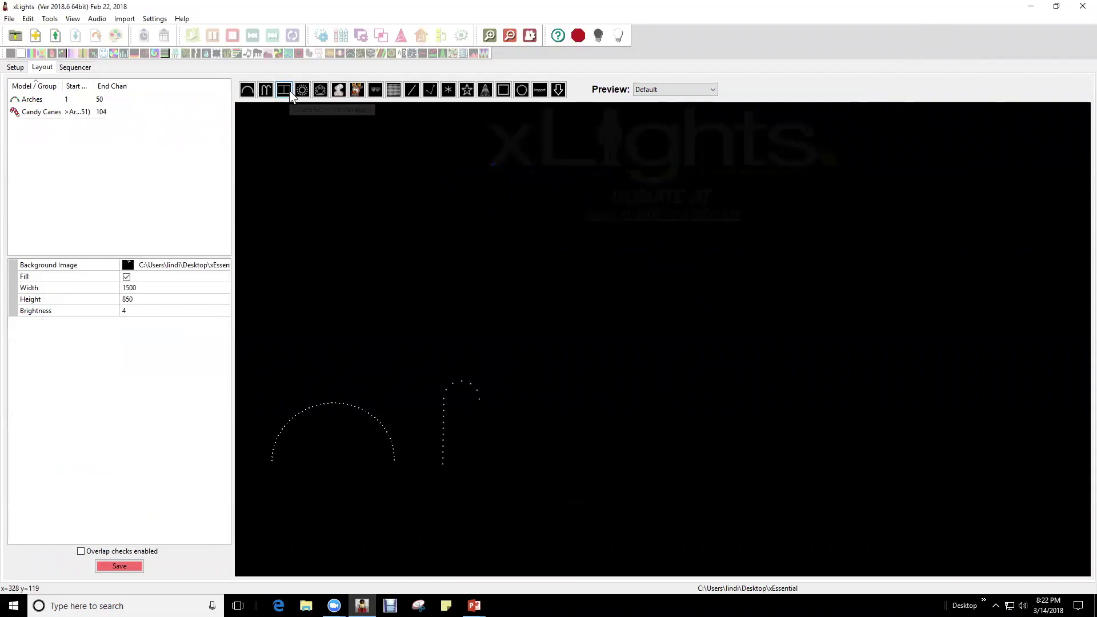
Step: Add a Circle model to the layout and position it above the arch and candy cane
click(305, 92)
drag(363, 186, 436, 247)
drag(363, 177, 411, 210)
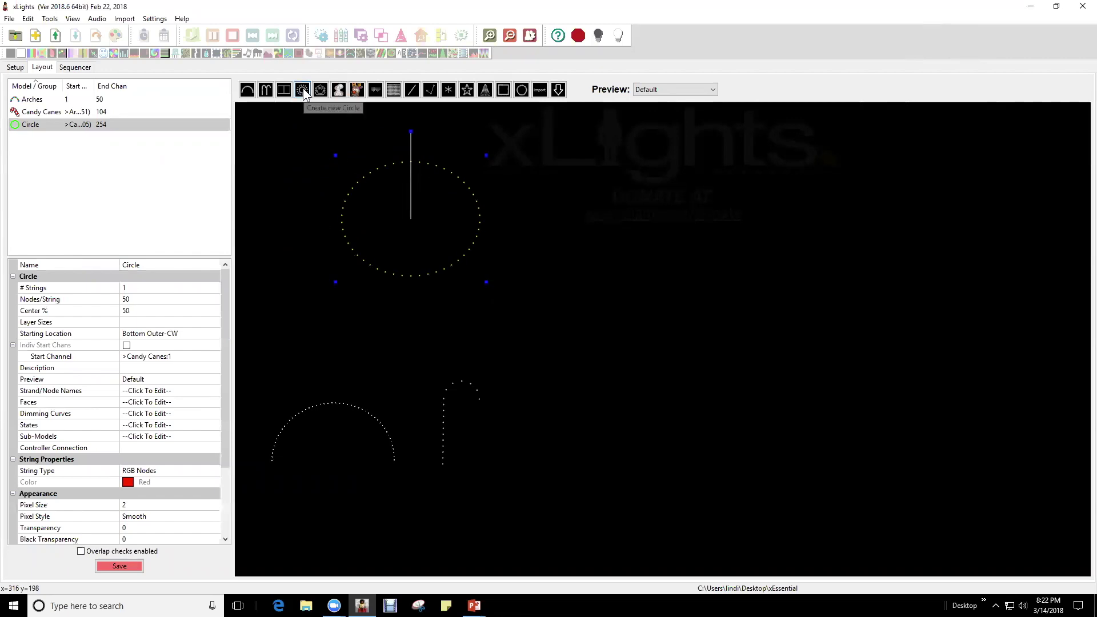
Step: Add a Wreath model of similar size and place it level with the circle, on its right
click(522, 91)
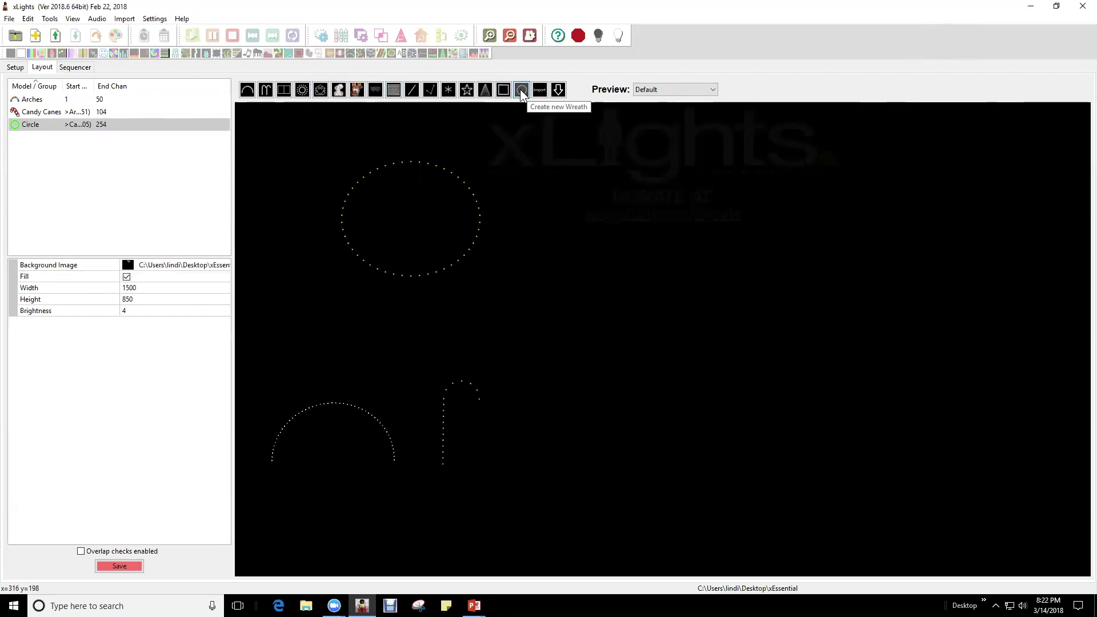
drag(591, 188, 640, 230)
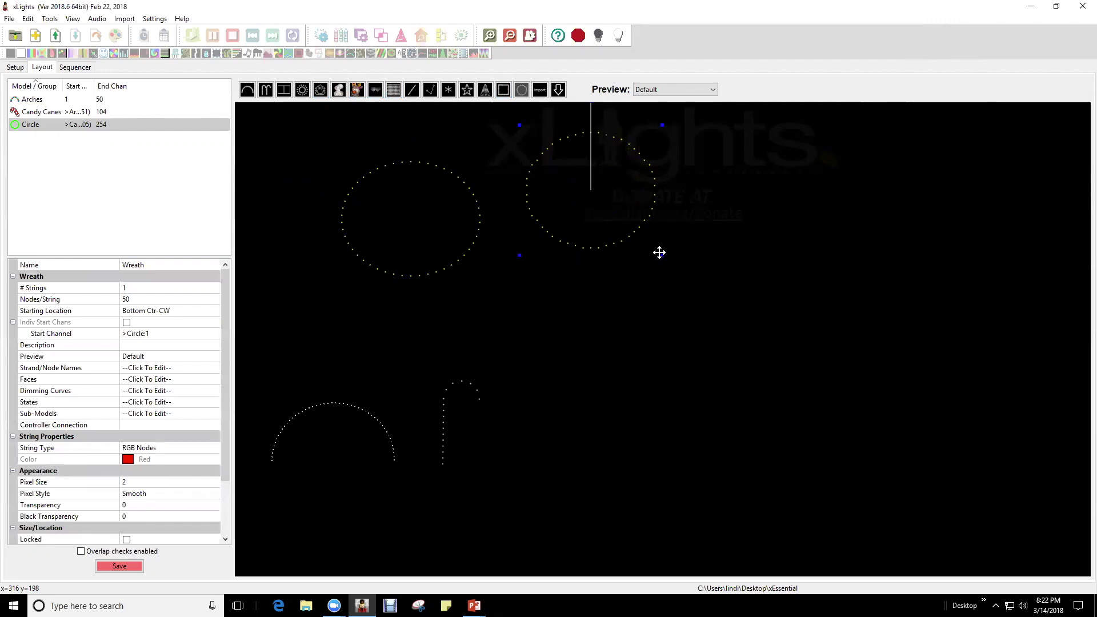
drag(584, 174, 595, 202)
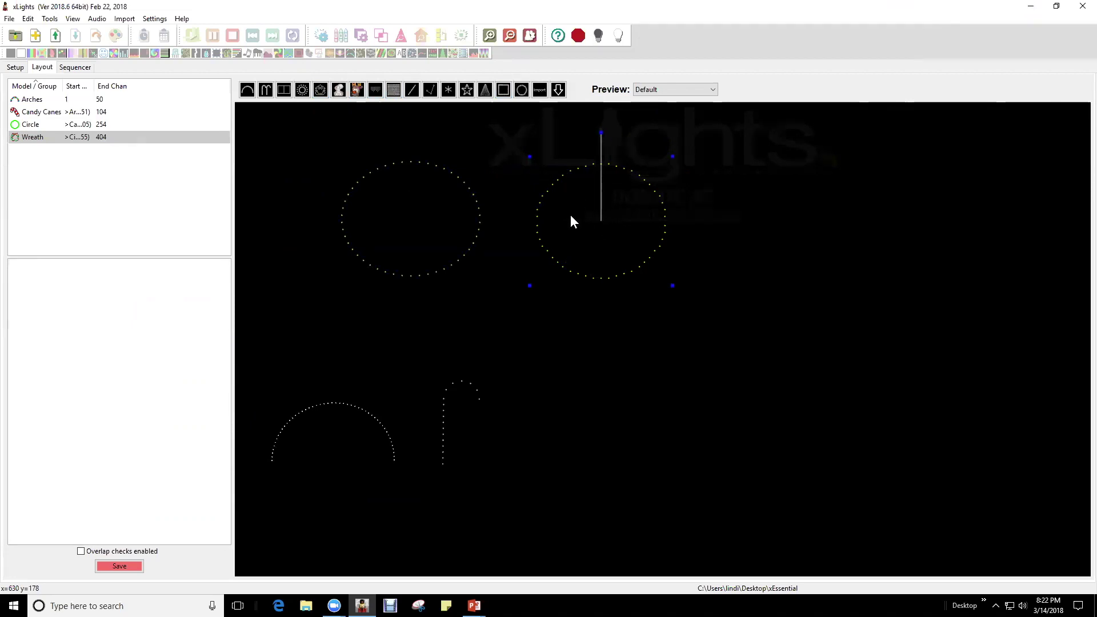
Step: Resize the circle to match the wreath's size, and clear the selection
right_click(583, 230)
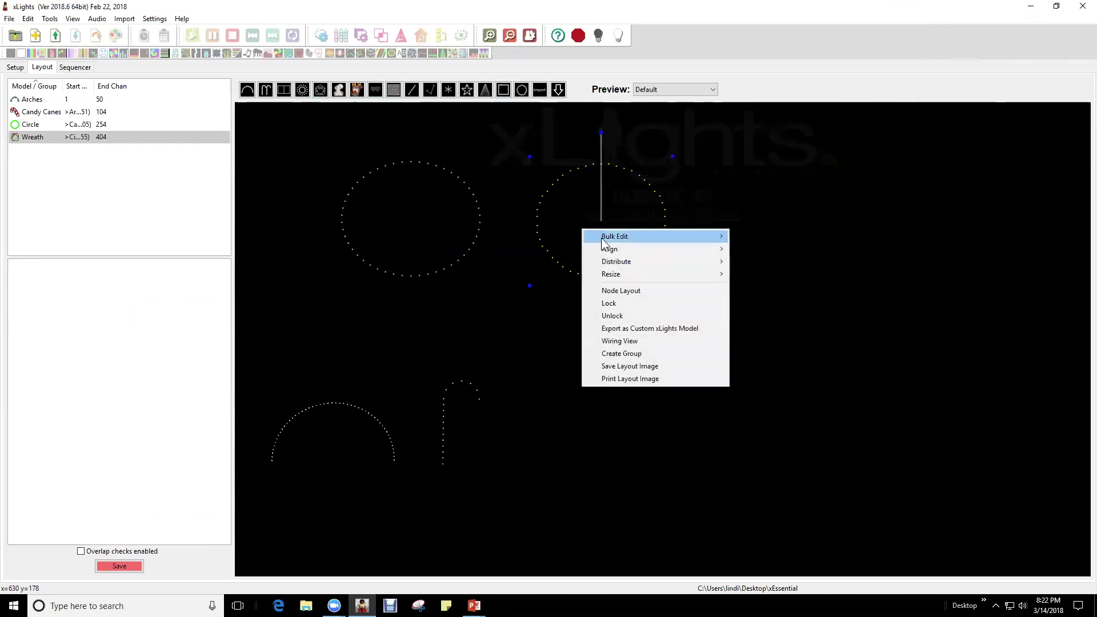
mouse_move(628, 274)
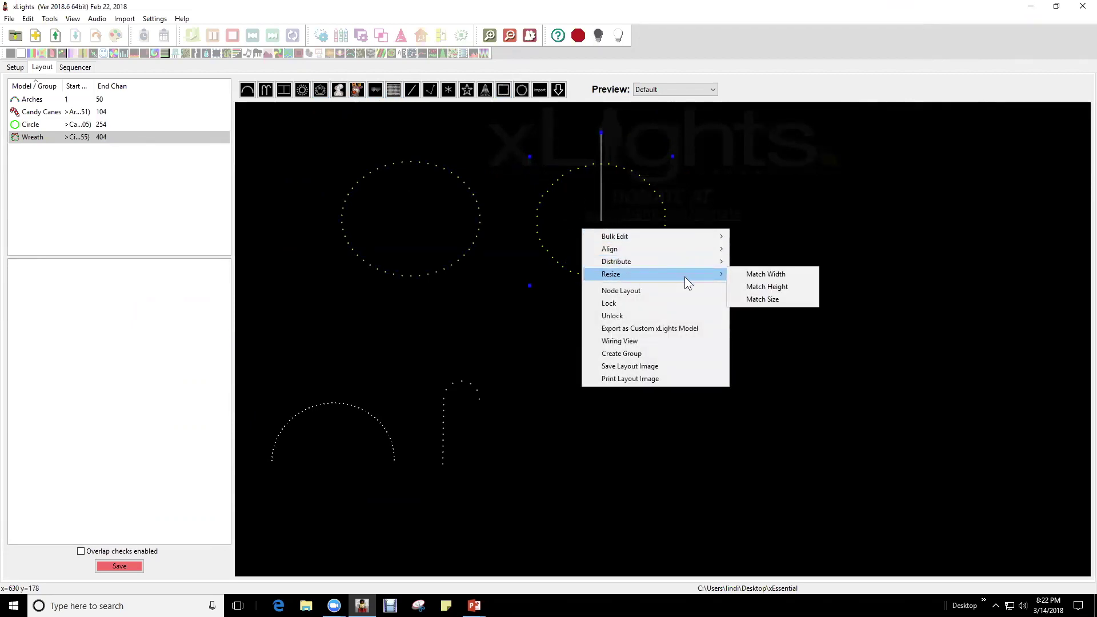
click(789, 298)
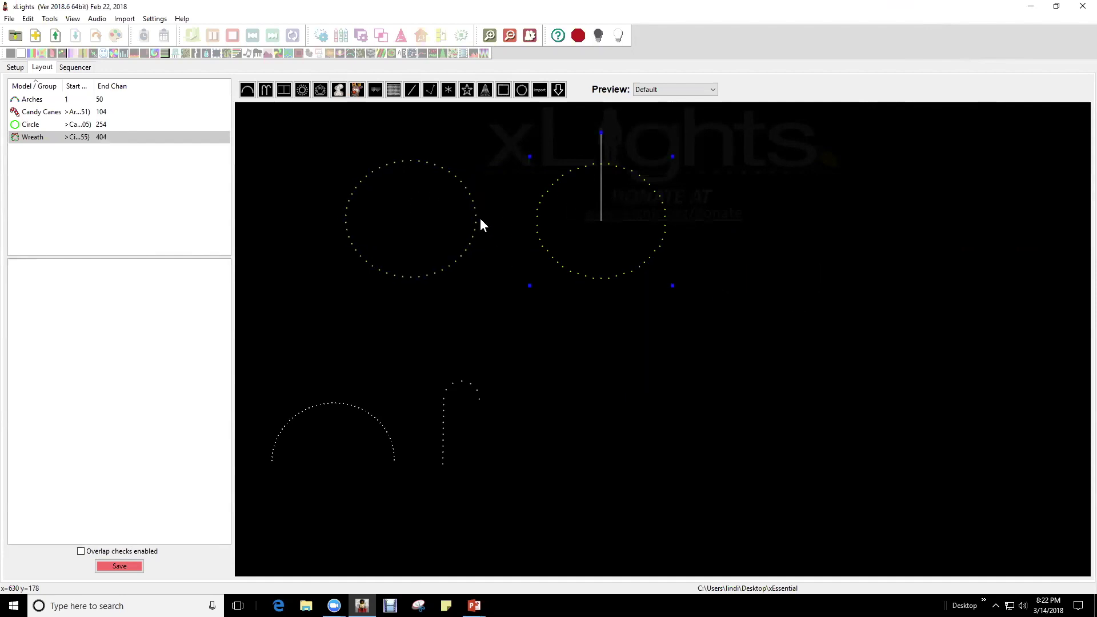
click(579, 303)
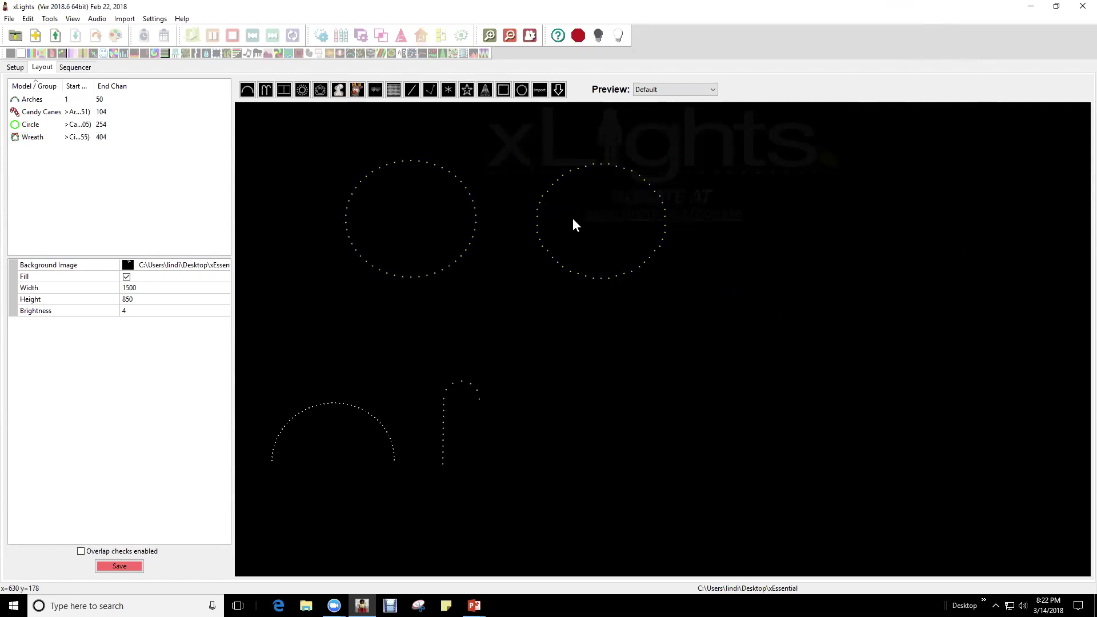
Step: View the wreath's node layout enlarged to examine its node numbering down to the last row, and close it
click(401, 220)
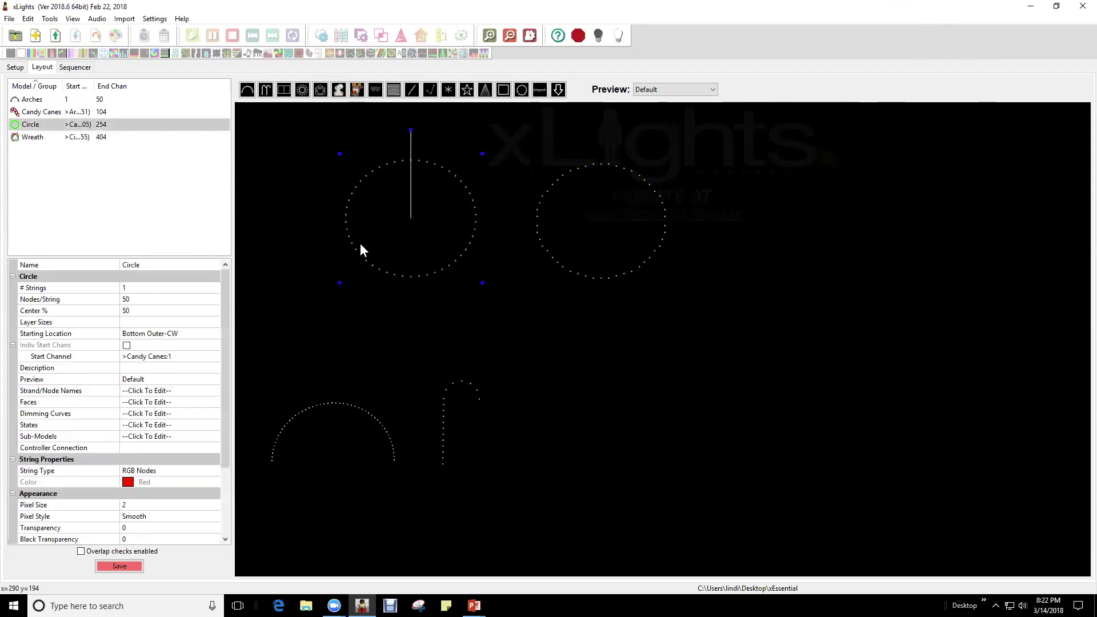
click(575, 197)
right_click(587, 199)
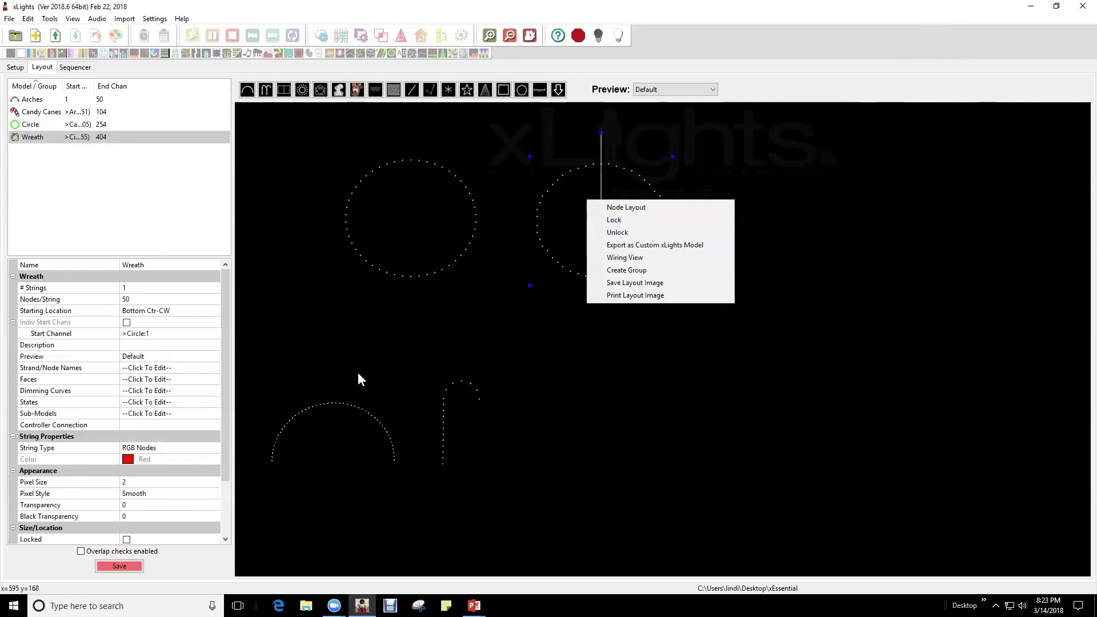
click(660, 208)
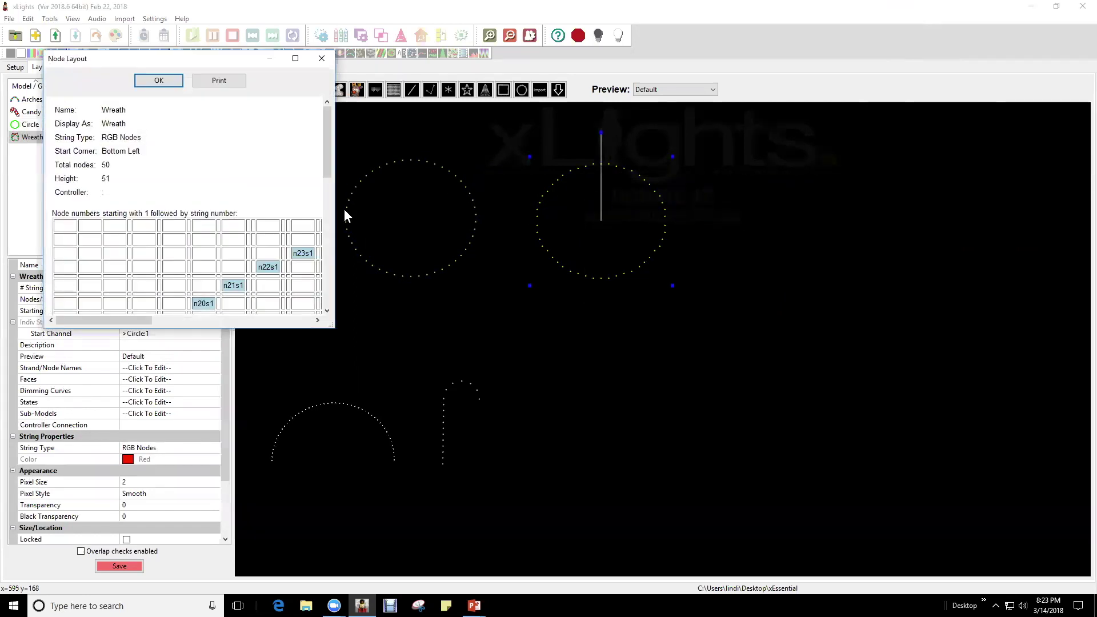
click(296, 58)
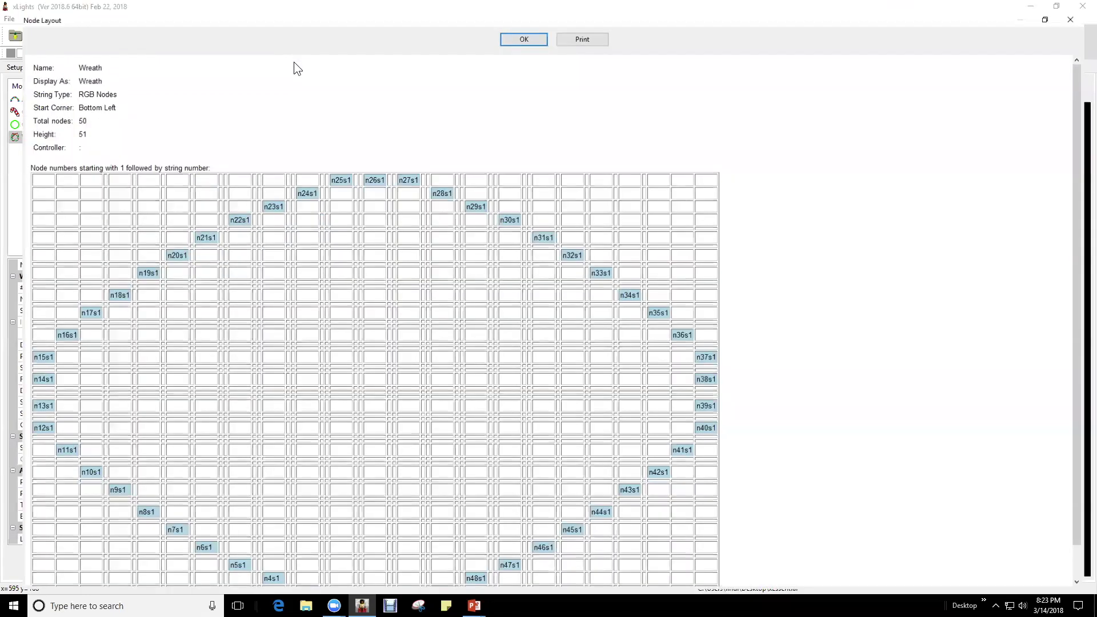
scroll(324, 289, down, 2)
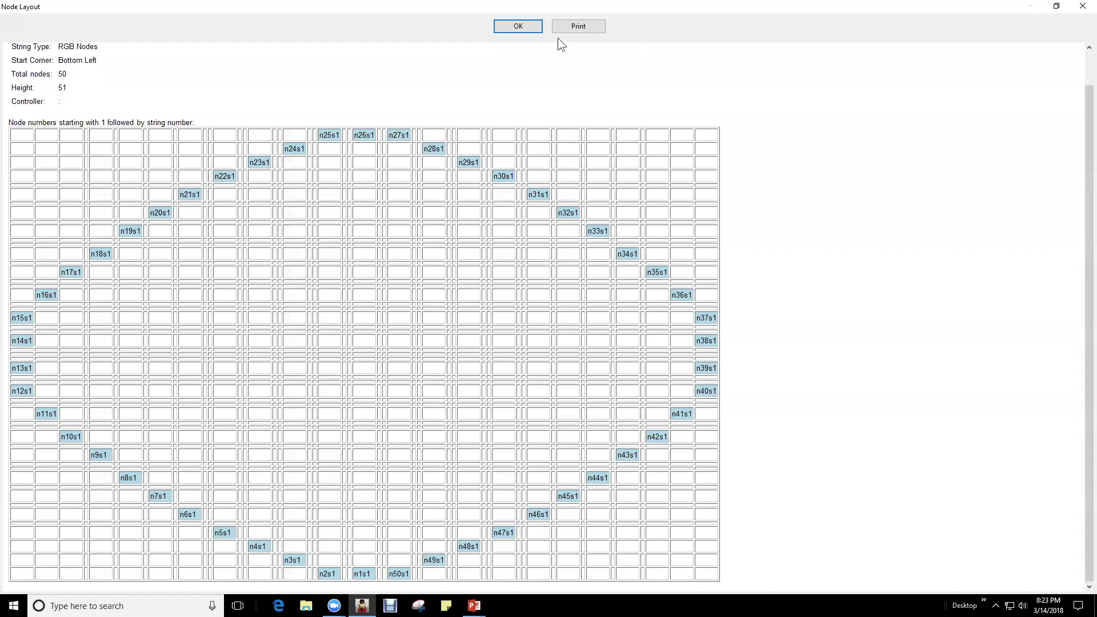
click(519, 26)
Step: View the circle's node layout enlarged to examine its node numbering through to the last node, and close it
click(431, 187)
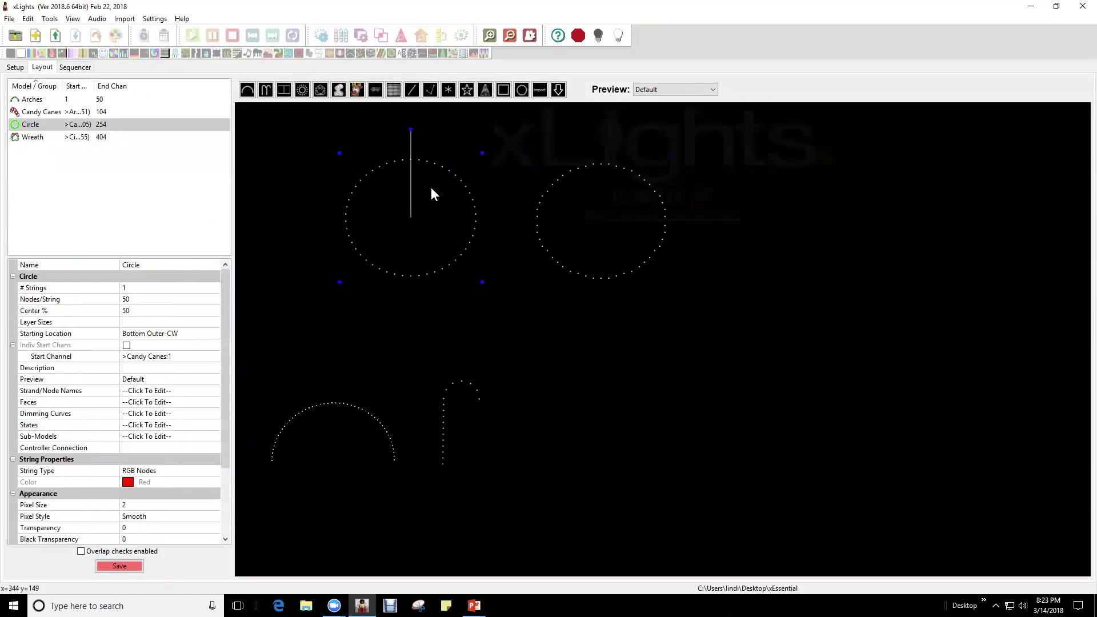
right_click(431, 187)
click(449, 193)
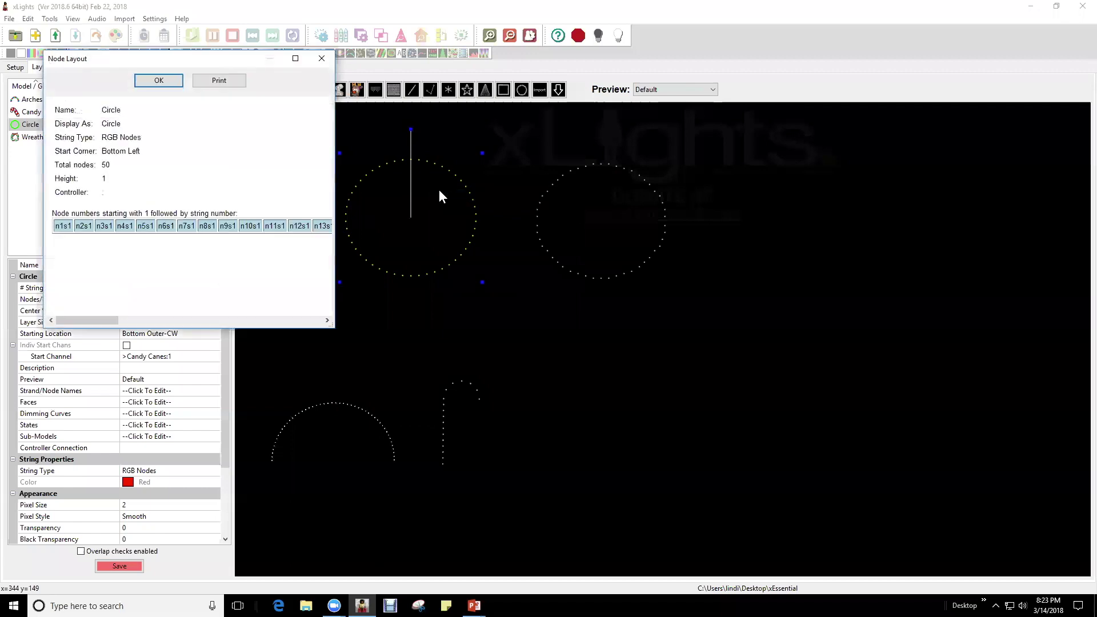
click(296, 59)
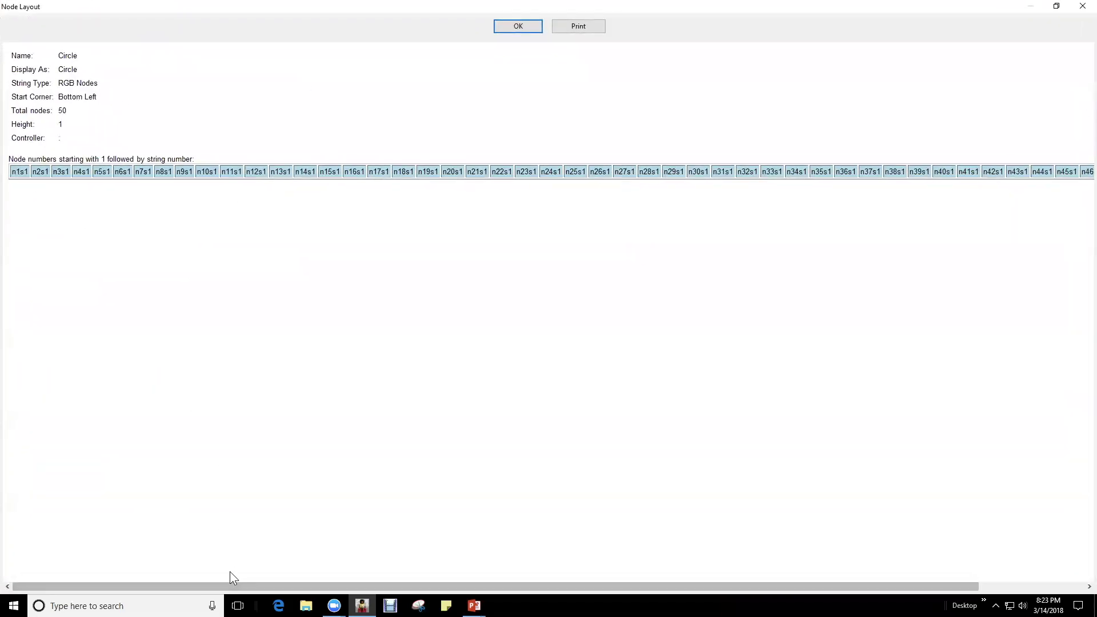
drag(231, 588, 464, 567)
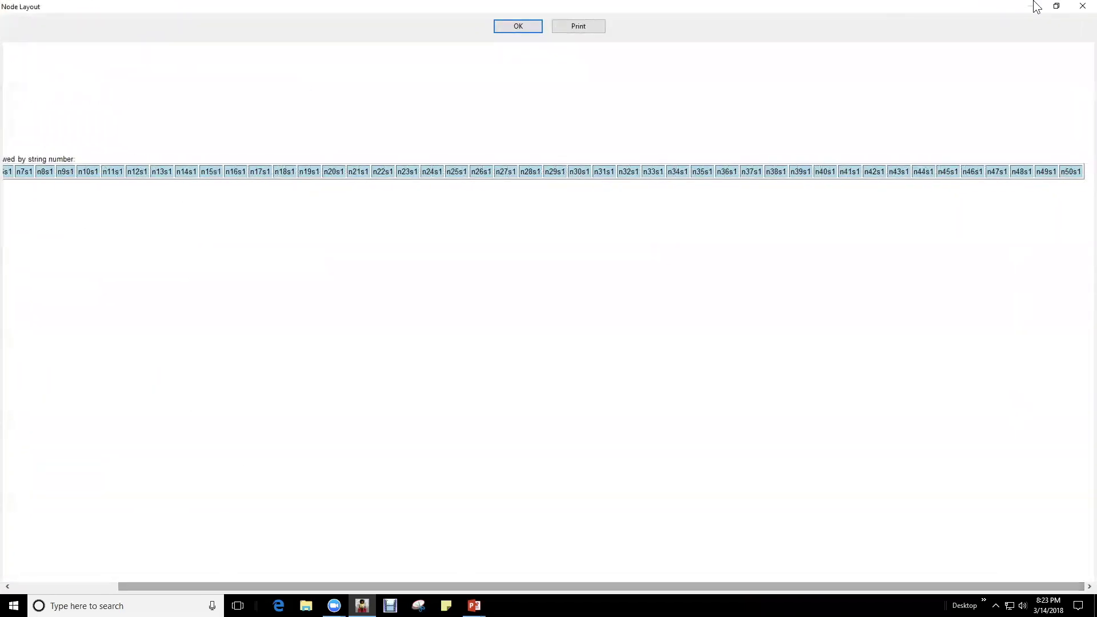
click(1082, 6)
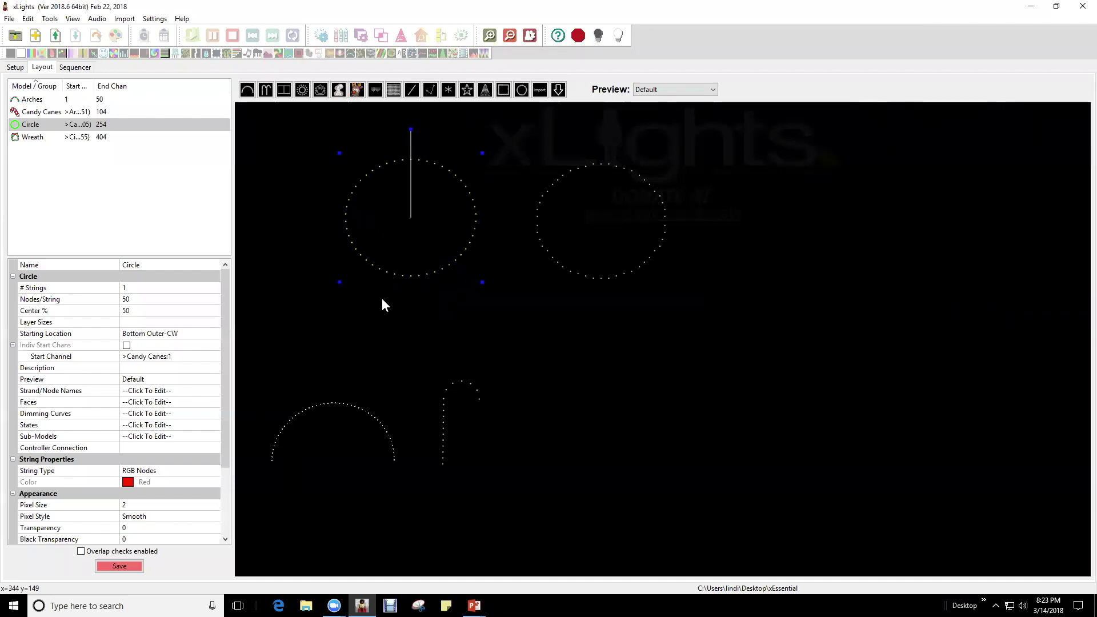
Step: Set the circle's Nodes/String to 75
drag(404, 207, 404, 208)
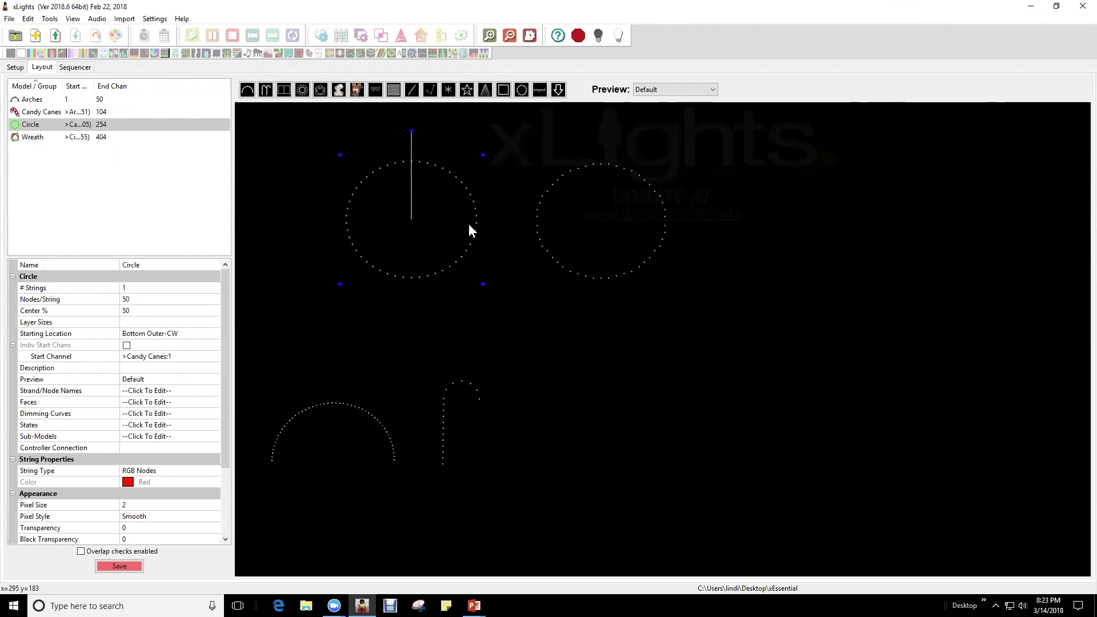
click(608, 205)
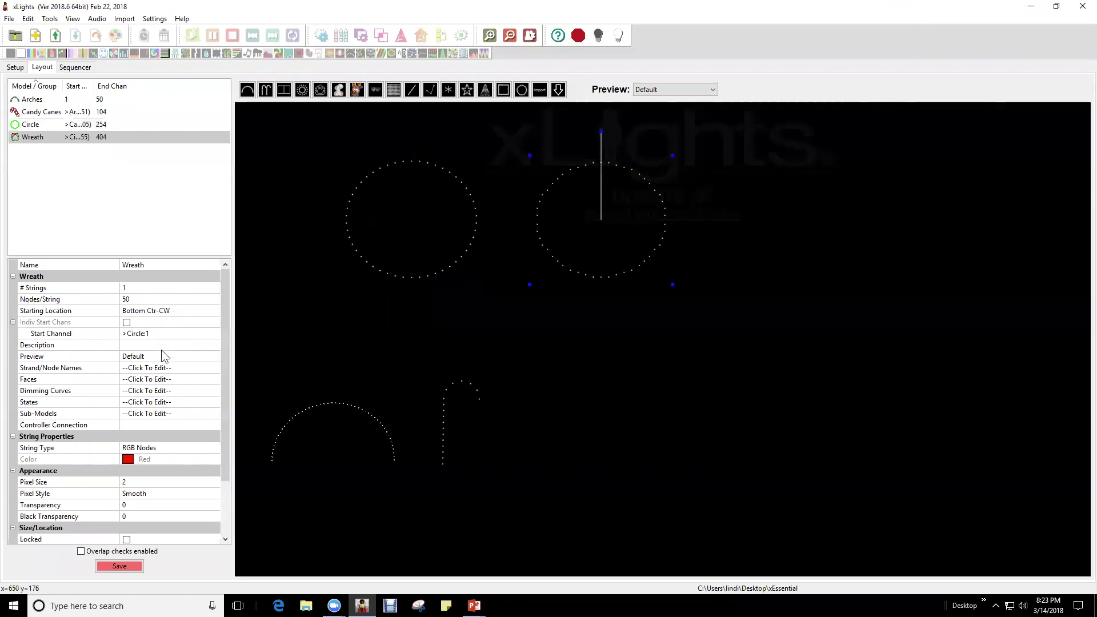
click(397, 212)
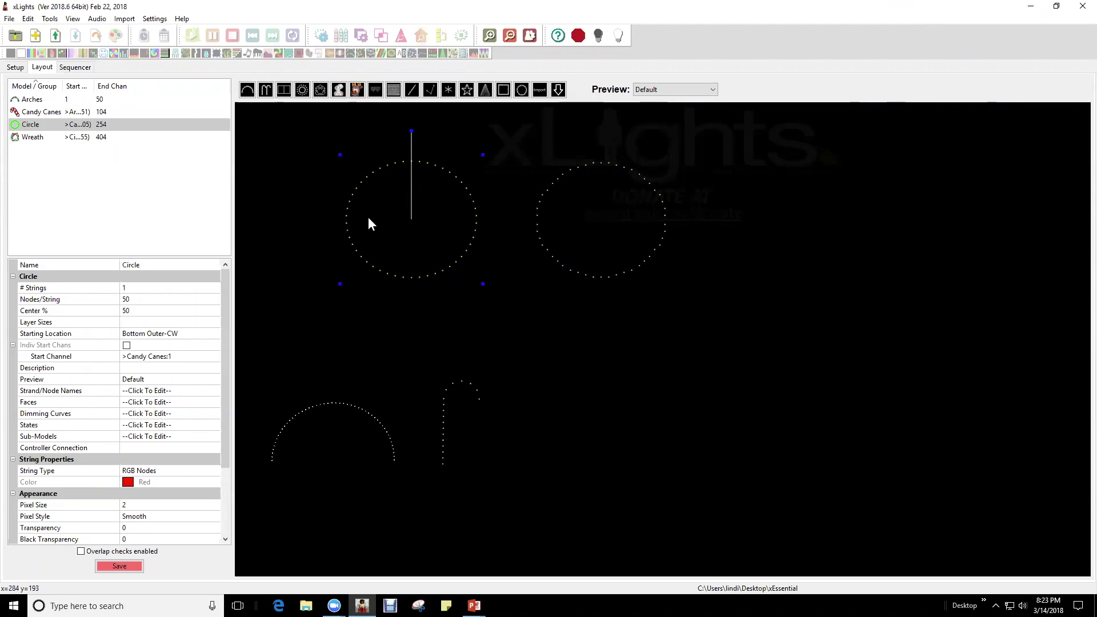
click(137, 300)
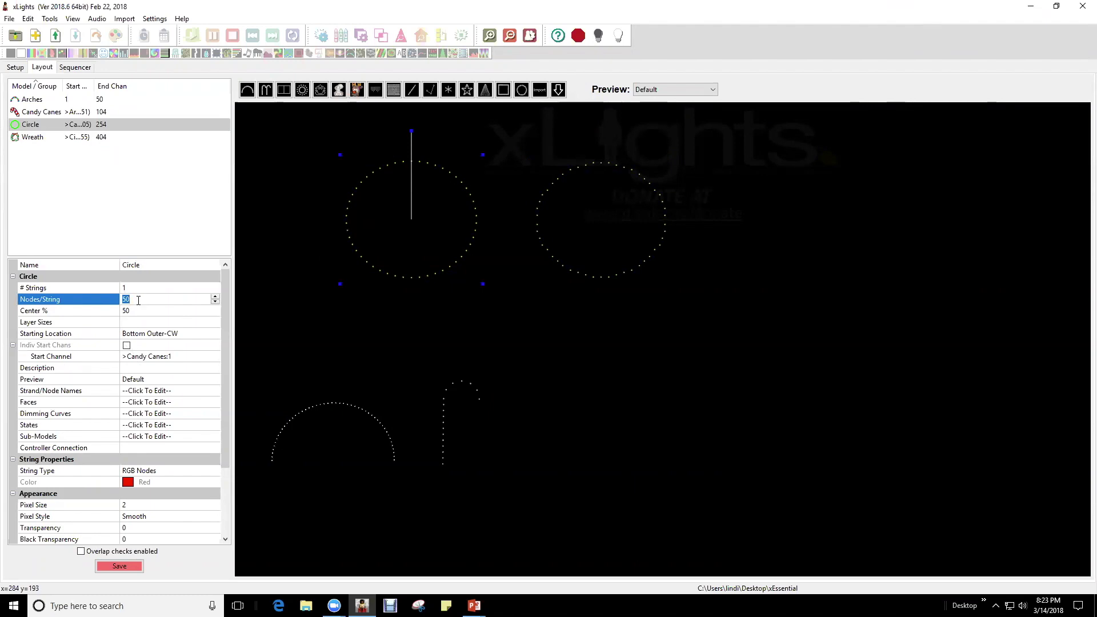
text(75)
key(Return)
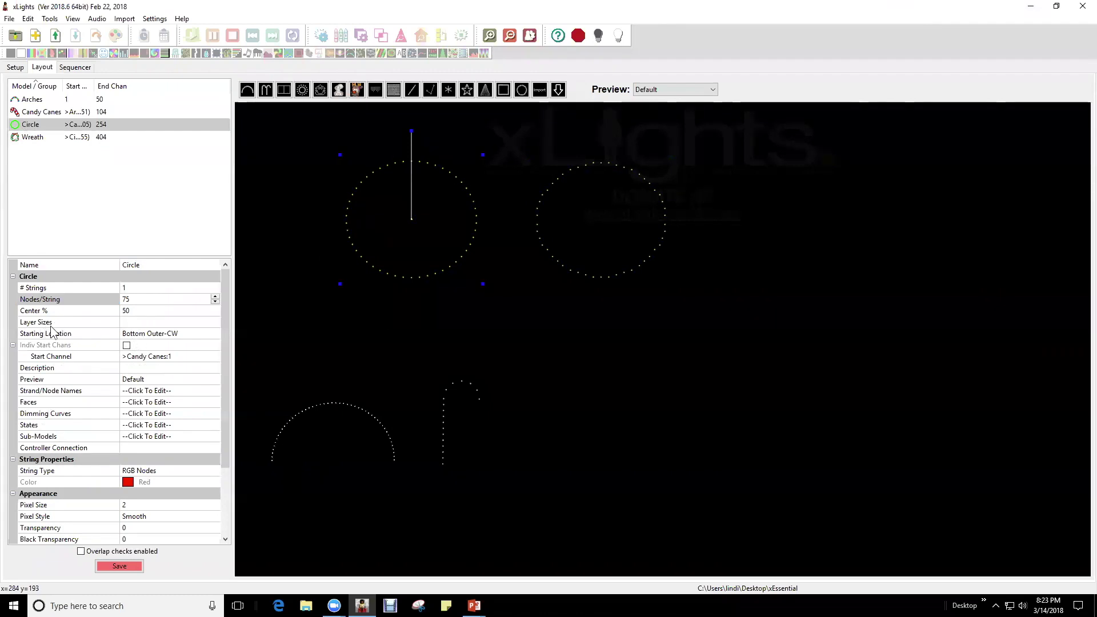
Step: Divide the circle into three concentric rings by setting its Layer Sizes to 25,25,25
click(133, 321)
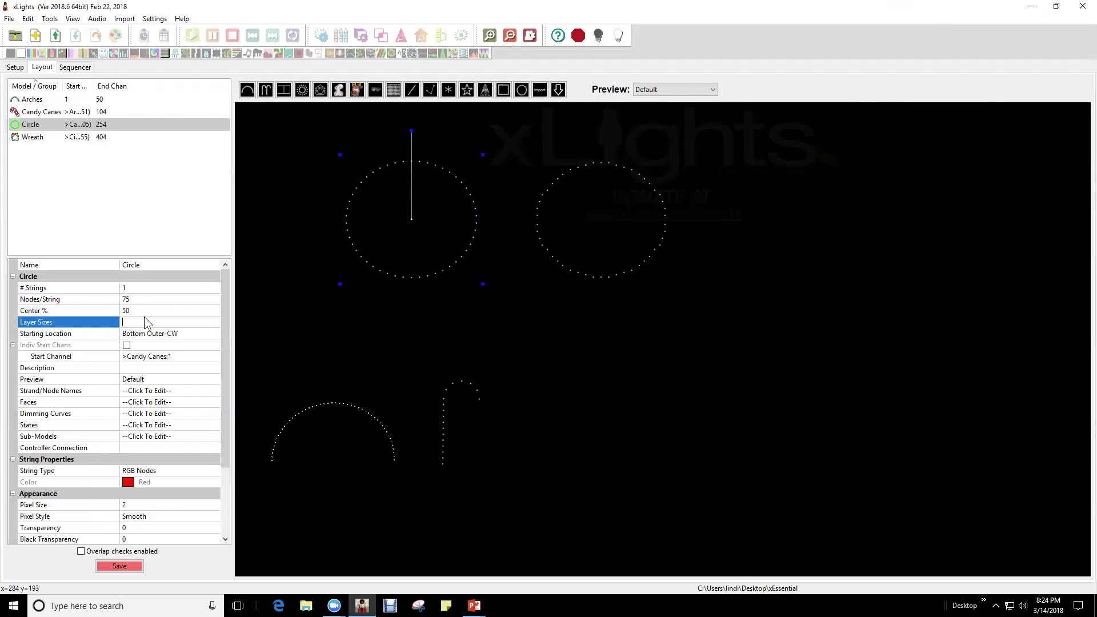
text(,25,25)
click(397, 223)
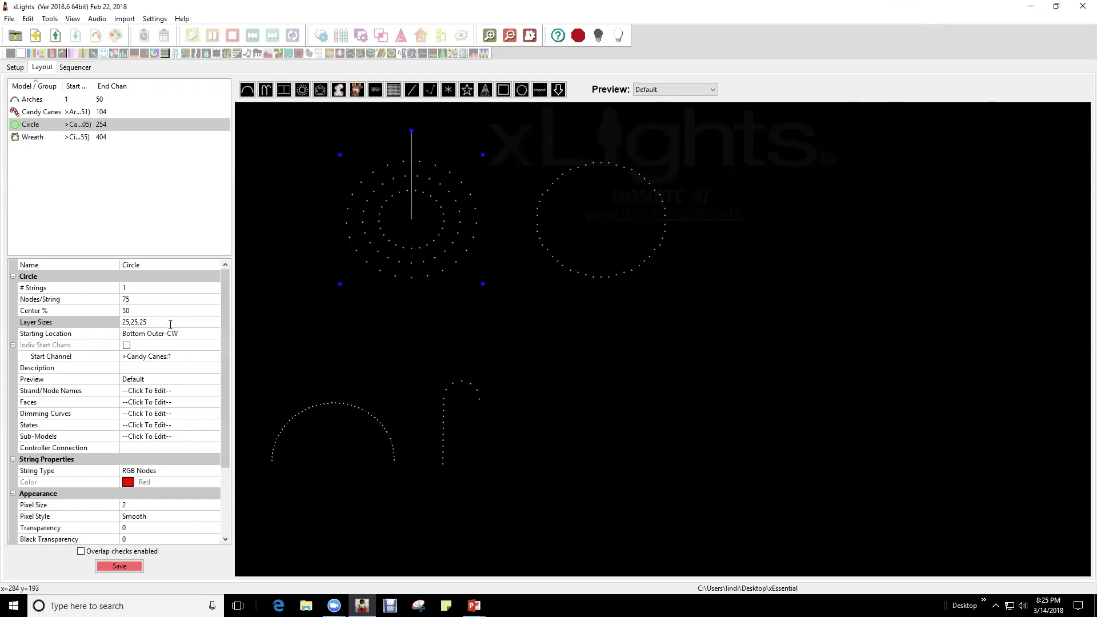
Step: Look through the circle's Starting Location options without choosing a different one
click(189, 333)
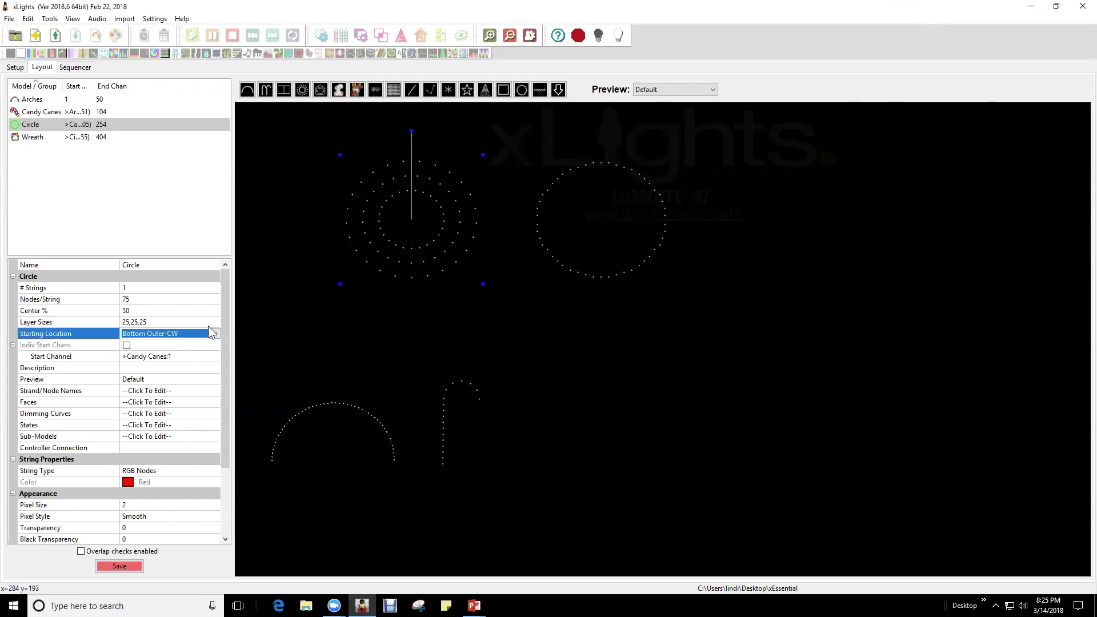
click(214, 333)
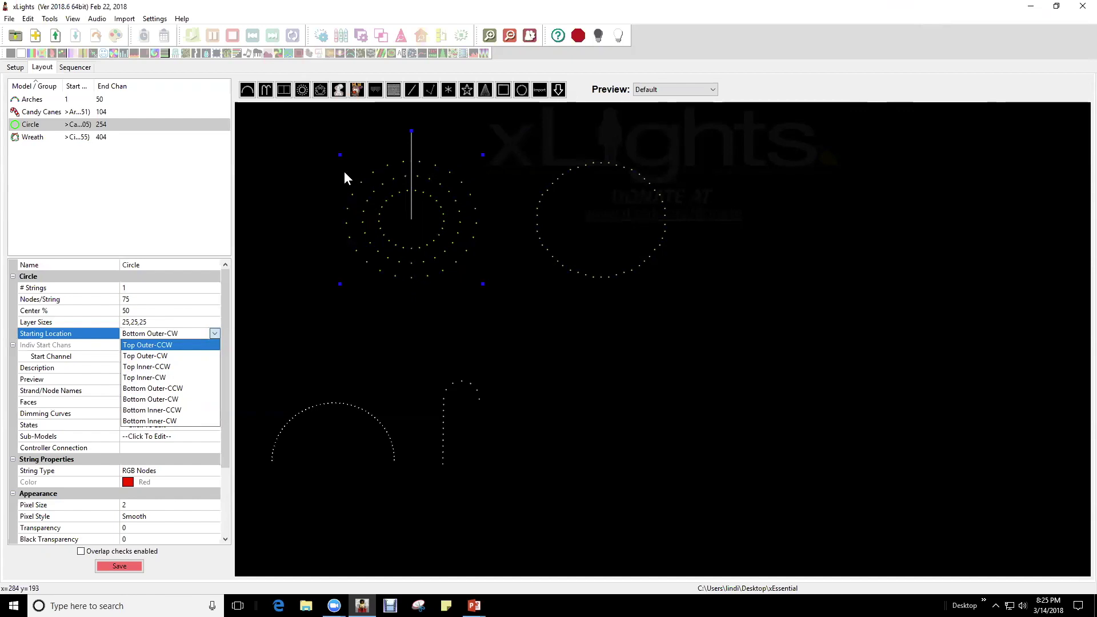
click(216, 335)
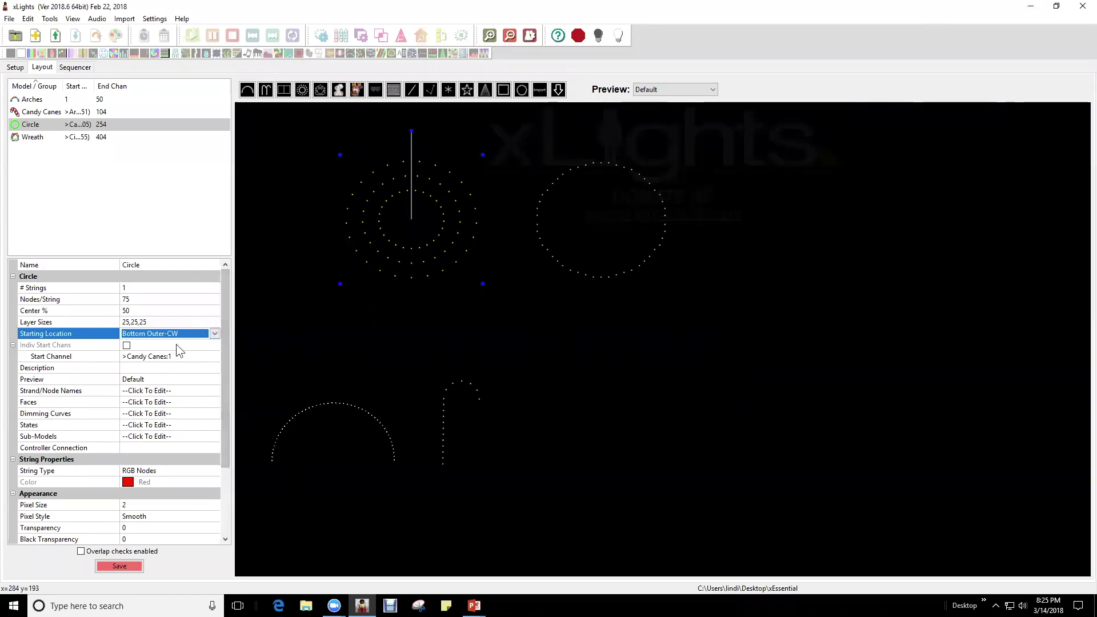
Step: Shrink the circle and the wreath and line them up side by side to the right of the candy cane
drag(410, 225, 565, 445)
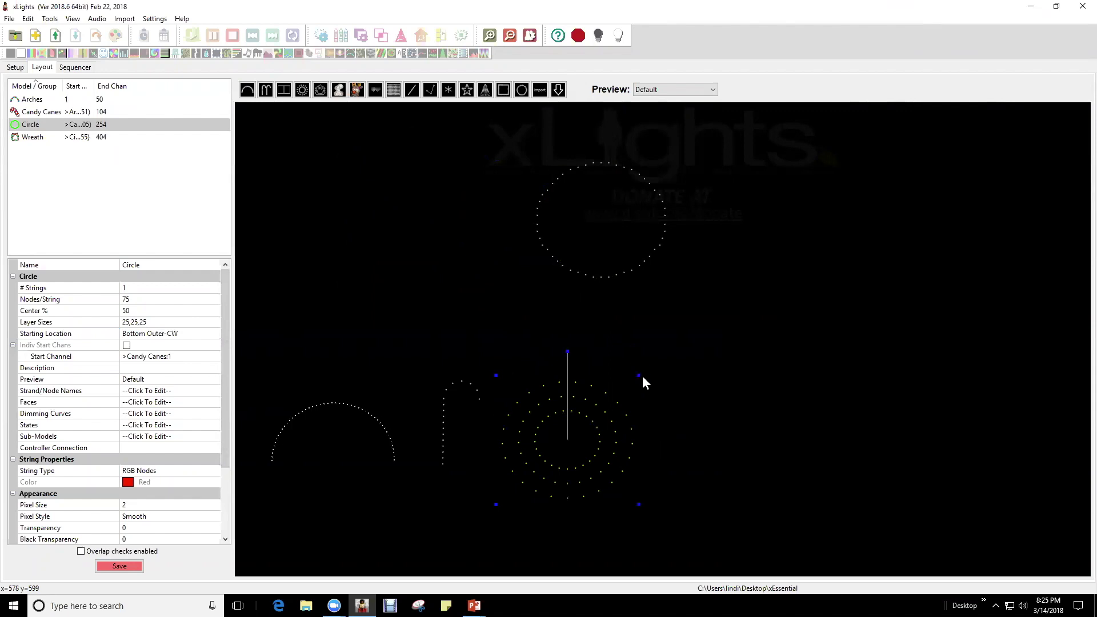
drag(639, 377, 558, 426)
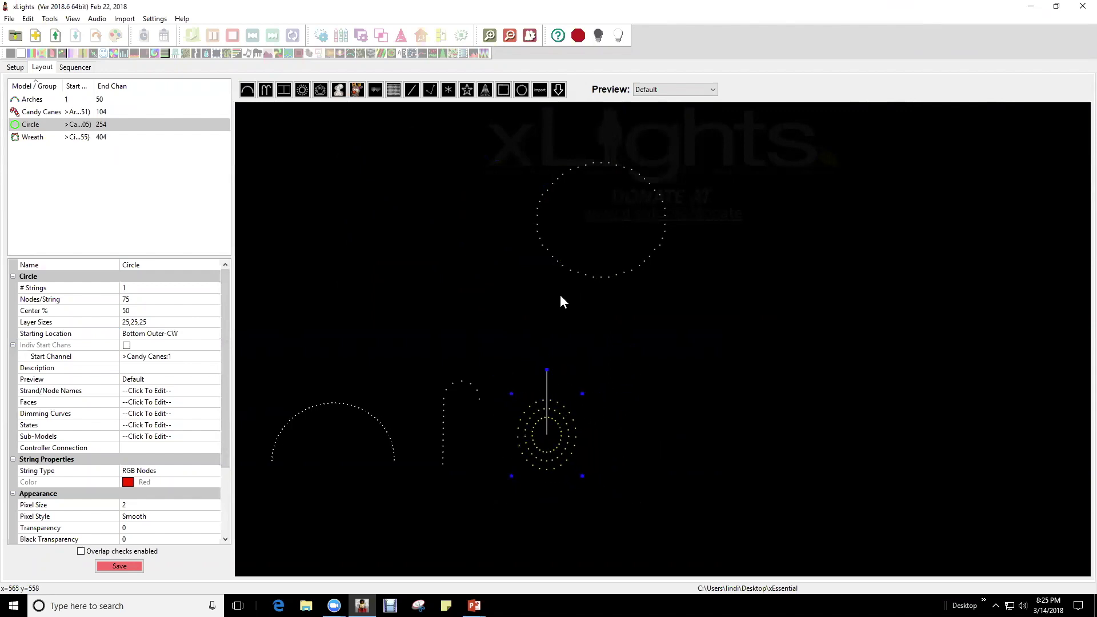
drag(604, 146, 607, 152)
drag(534, 163, 630, 424)
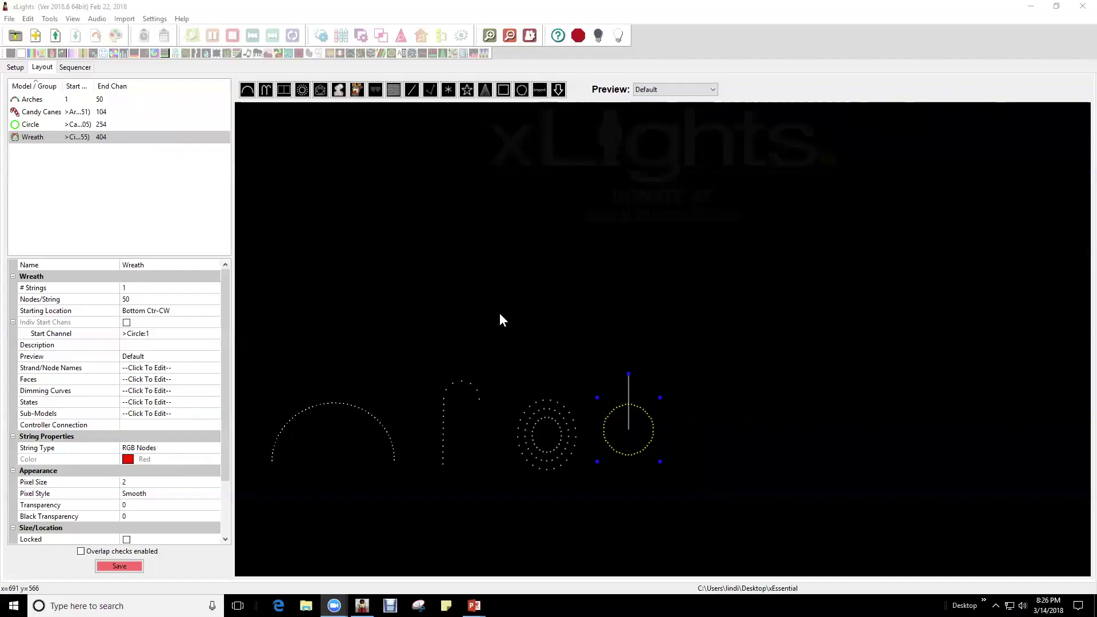
Step: Add an Icicles model as a wide horizontal run in the empty area above the other models
click(374, 91)
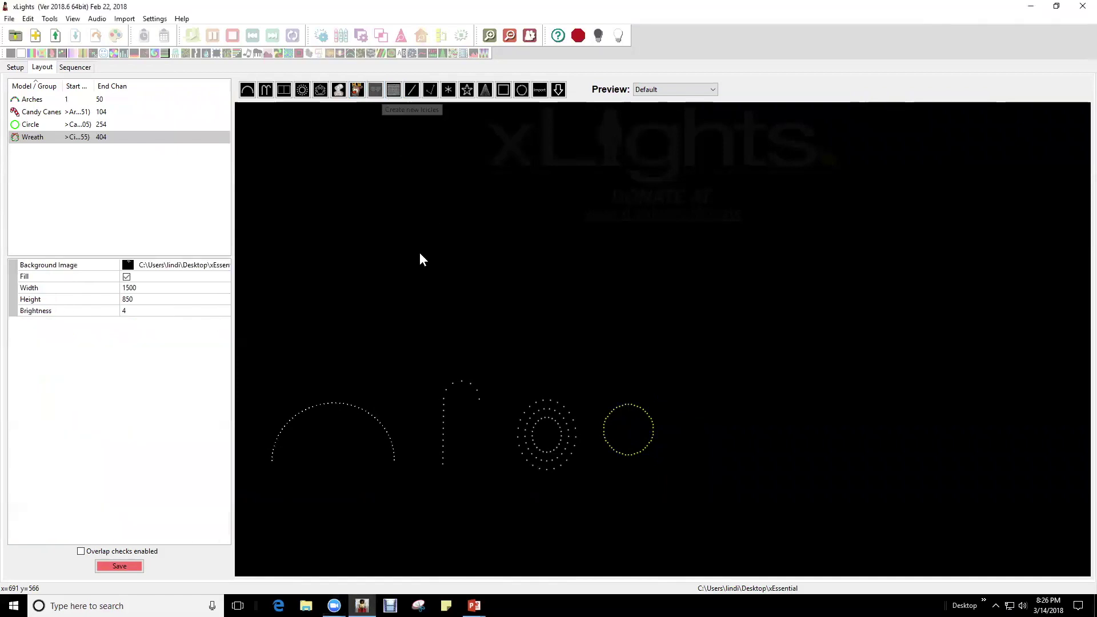
drag(419, 254, 796, 251)
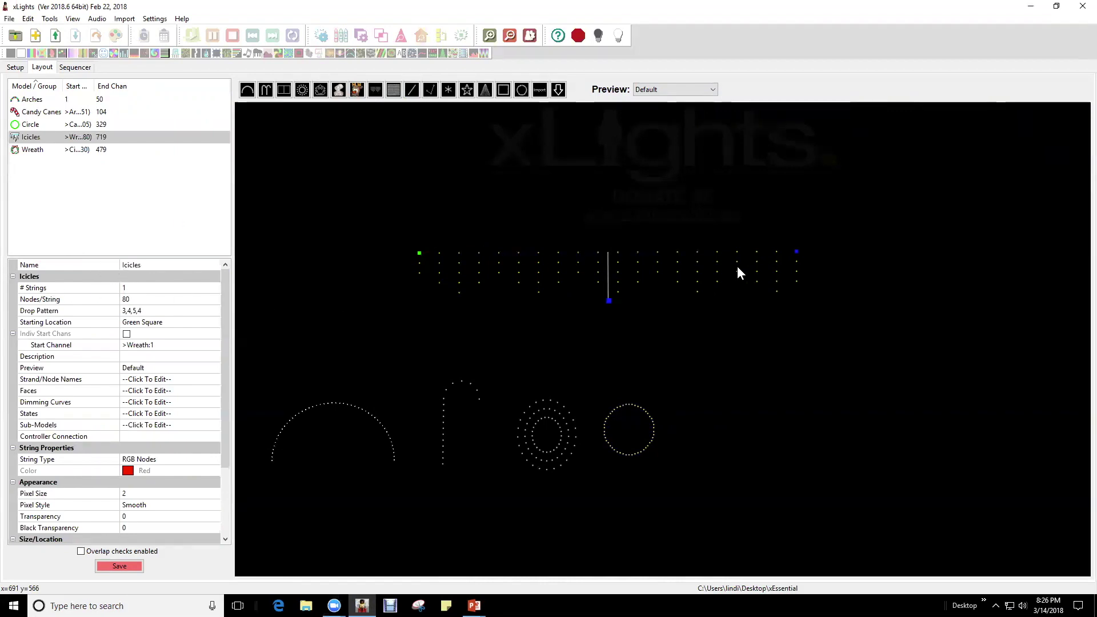
Step: Set the icicles' Drop Pattern to 7 and their Nodes/String to 84
click(147, 313)
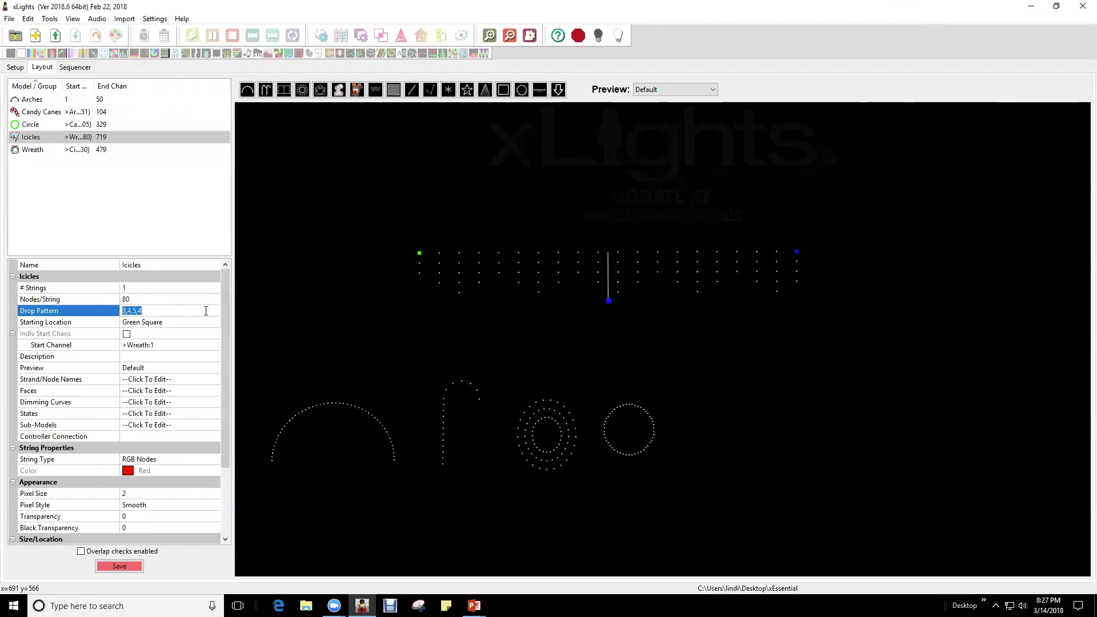
text(7)
key(Return)
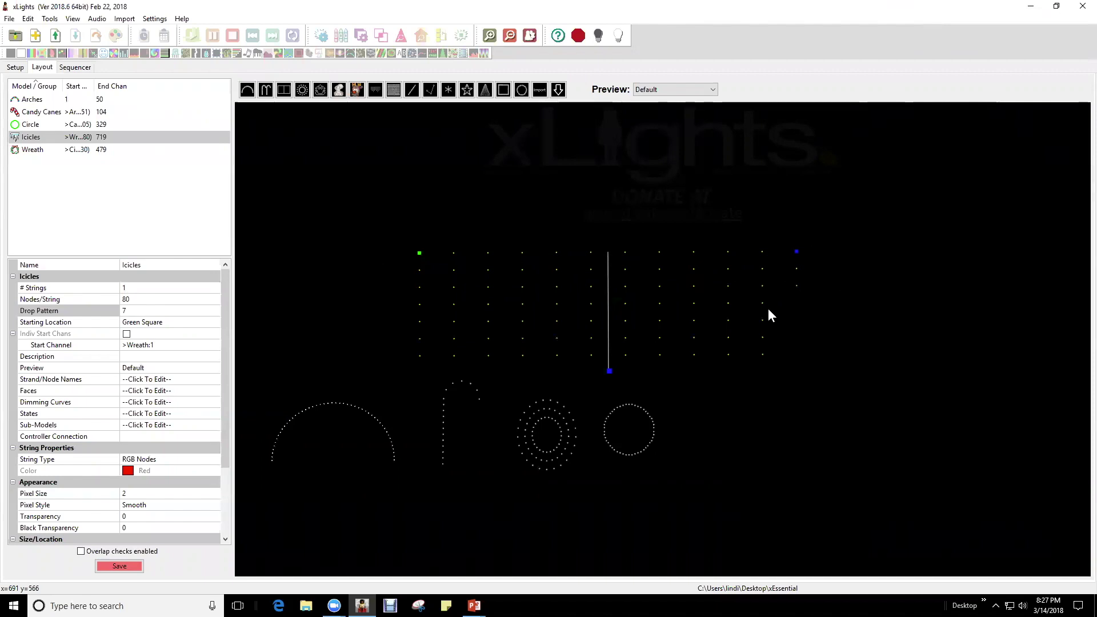
click(152, 299)
text(84)
key(Return)
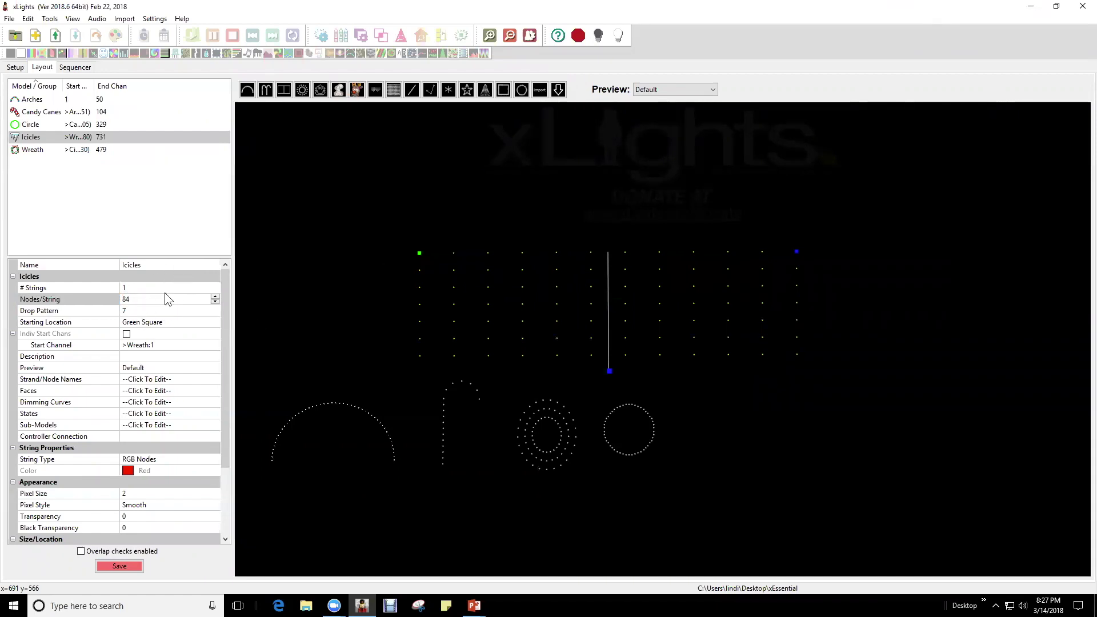
Step: Change the icicles' Drop Pattern to 2,3
click(139, 311)
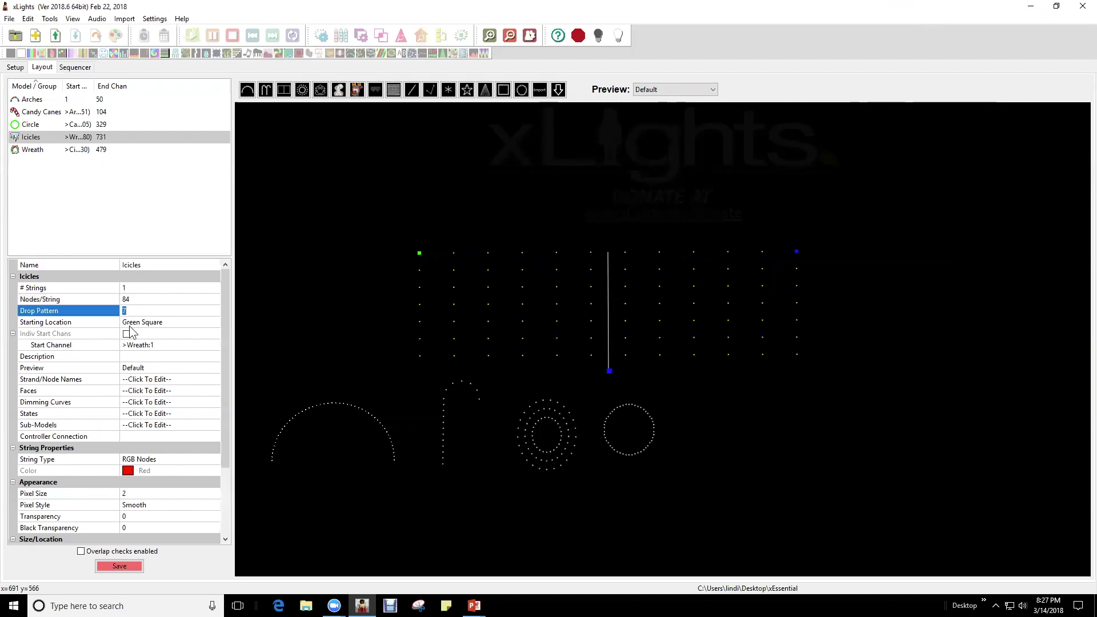
text(2,3,)
key(BackSpace)
key(Return)
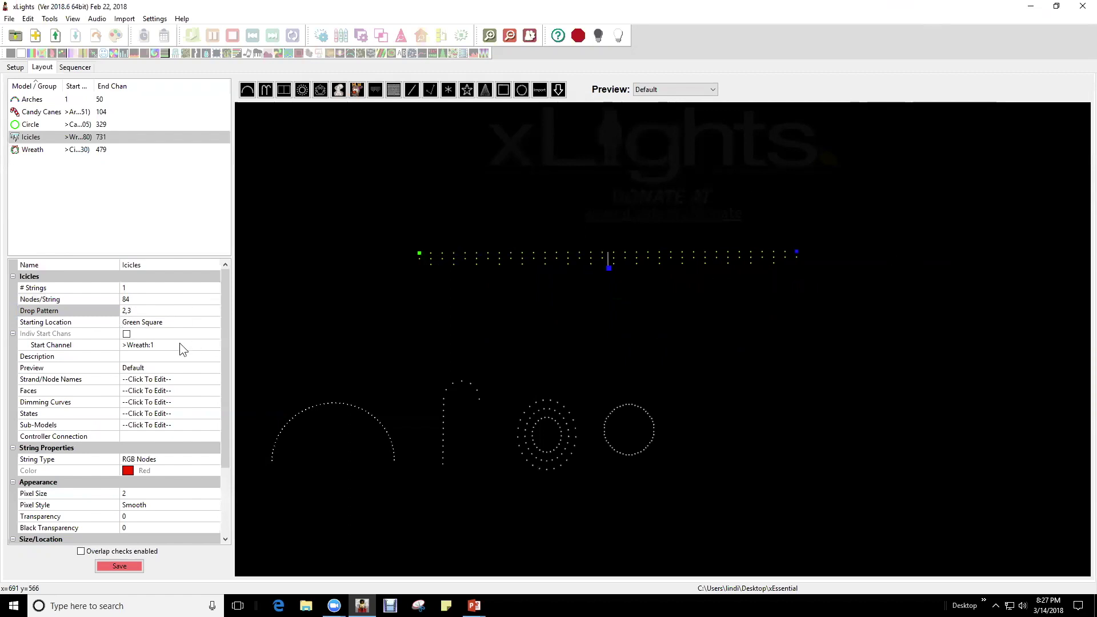
Step: Shorten the icicles to less than half their width and place them horizontally just to the right of the wreath
drag(796, 252, 714, 366)
right_click(554, 254)
click(541, 256)
drag(494, 256, 746, 409)
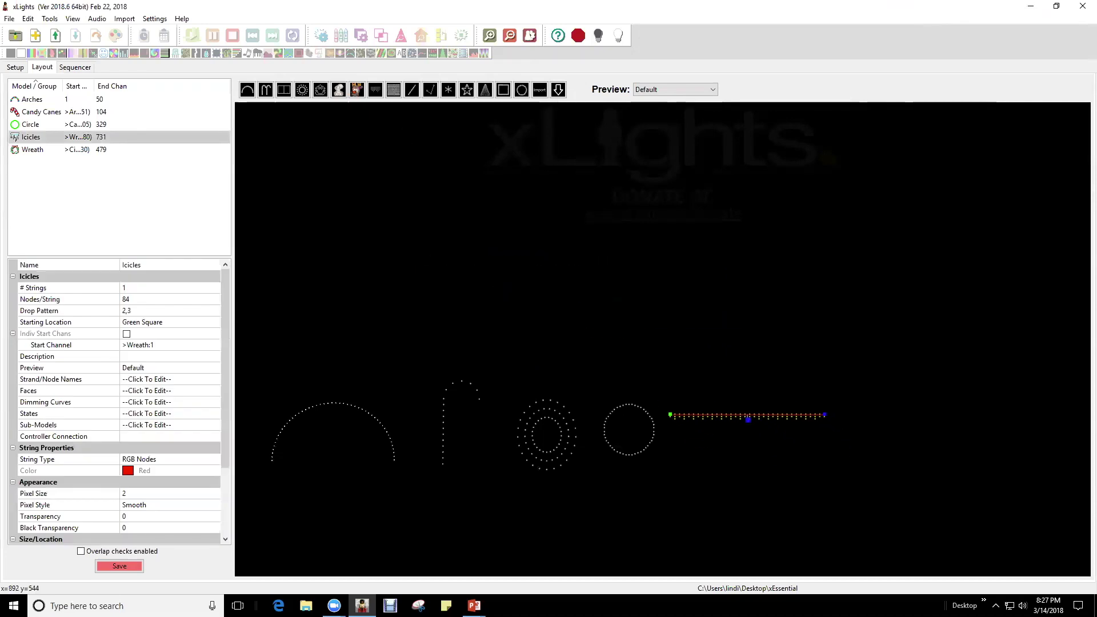
Step: Add a Matrix model in the empty area above the other models
key(alt+Tab)
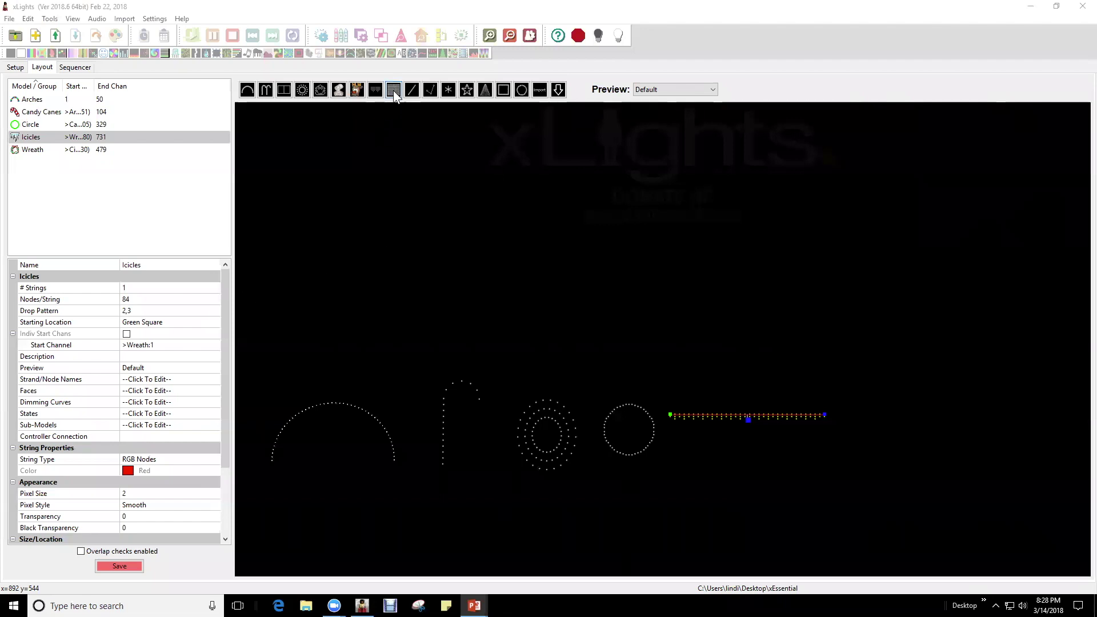
click(393, 90)
drag(426, 228, 492, 264)
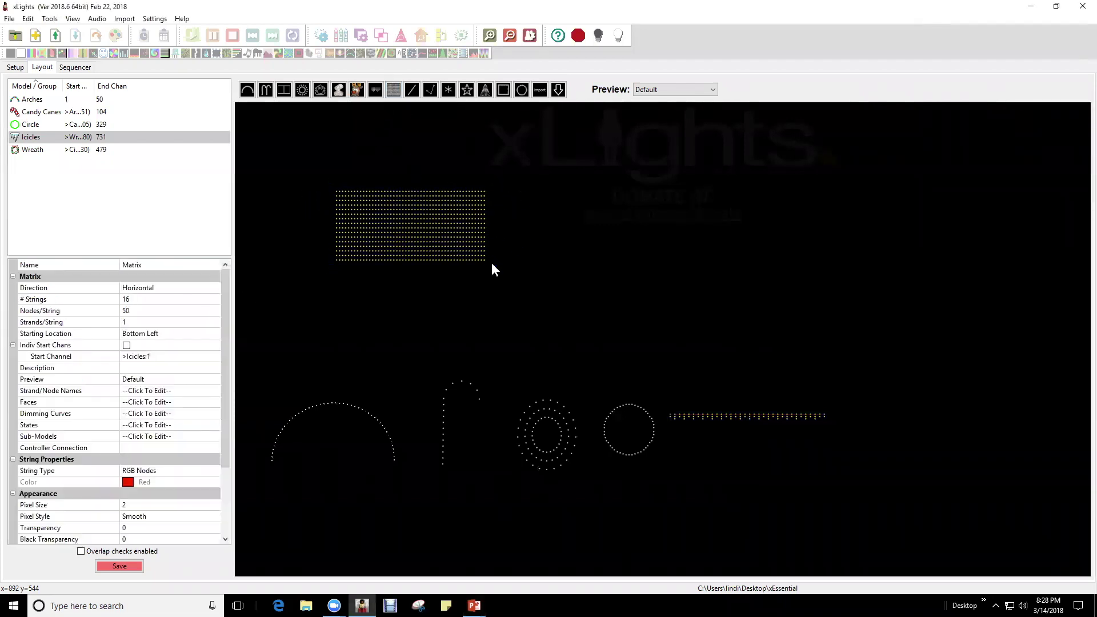
Step: Enlarge the matrix and position it in the empty area above the candy cane and circle models
drag(404, 238, 540, 274)
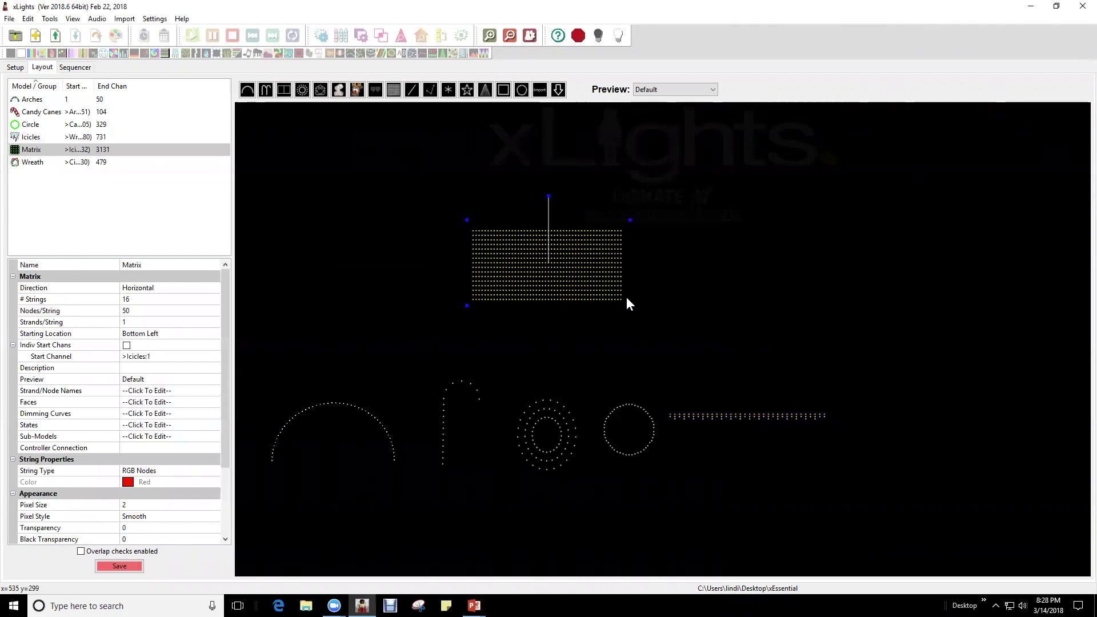
mouse_move(629, 305)
mouse_down()
mouse_move(554, 337)
mouse_move(565, 353)
mouse_move(595, 345)
mouse_move(639, 298)
mouse_up()
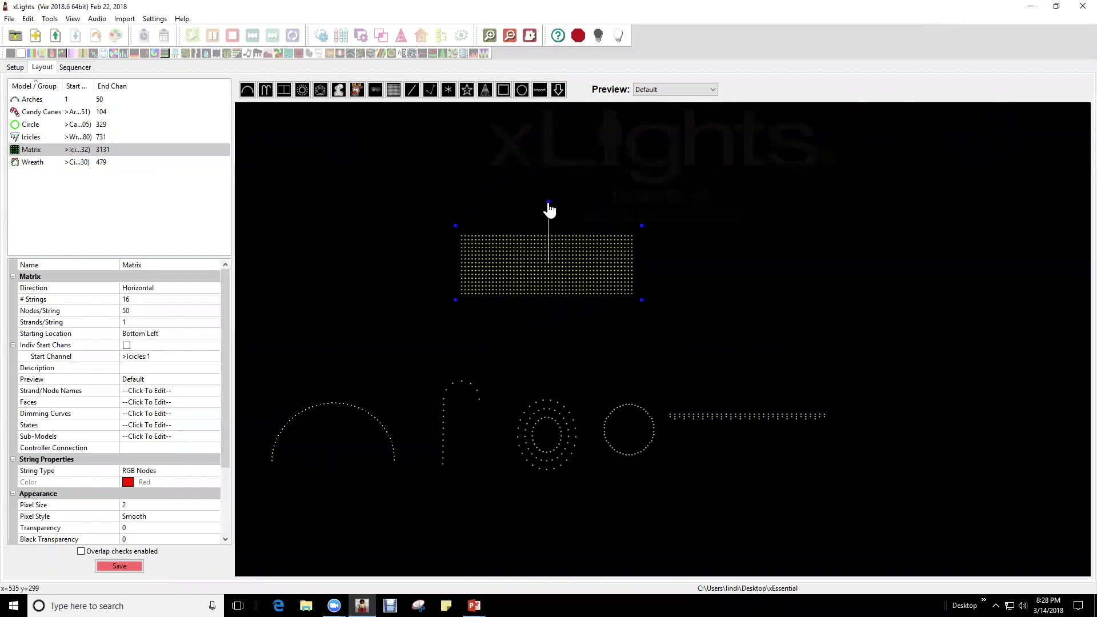
mouse_move(549, 206)
mouse_down()
mouse_move(581, 230)
mouse_move(534, 218)
mouse_move(548, 220)
mouse_up()
drag(641, 299, 662, 315)
drag(527, 262, 485, 231)
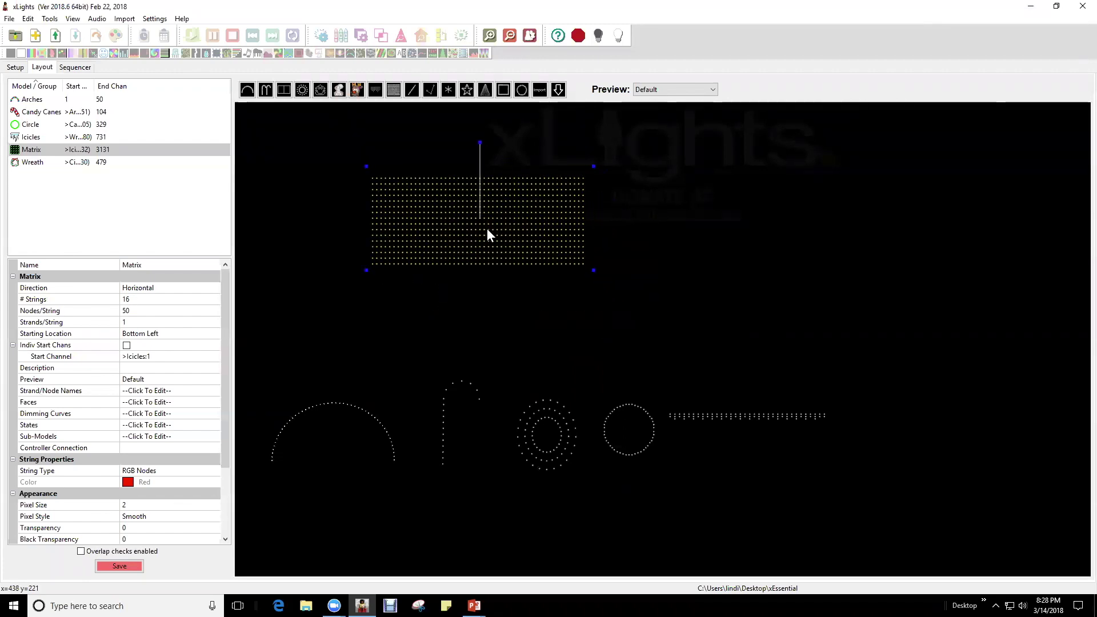
Step: Examine the matrix's Nodes/String and Strands/String settings
click(485, 90)
click(133, 312)
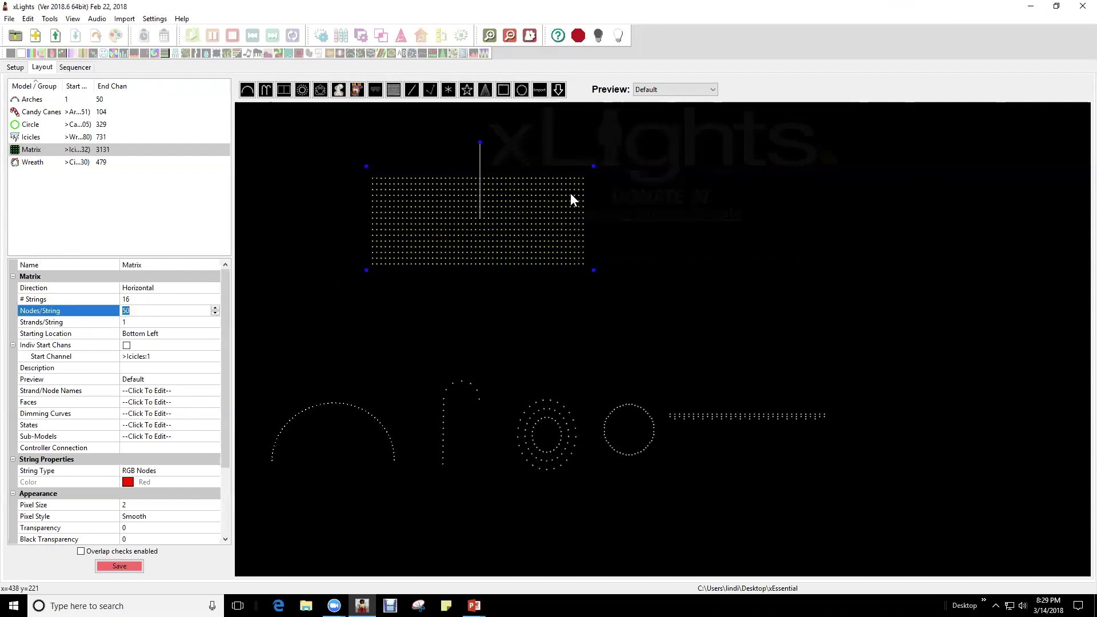
click(161, 322)
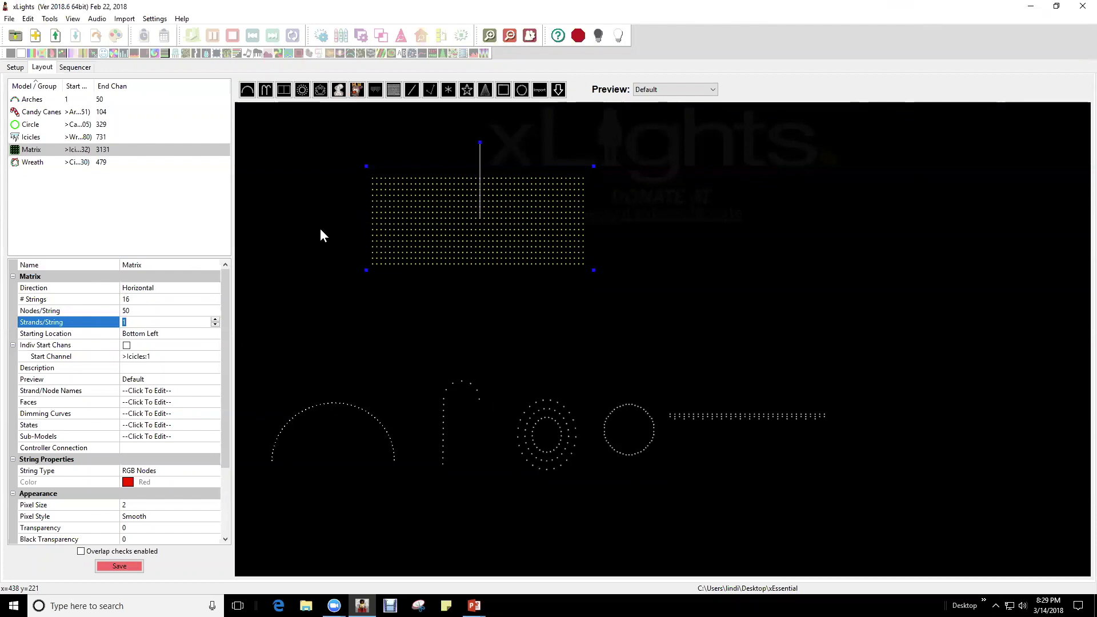
Step: Try the matrix with # Strings set to 4
click(133, 300)
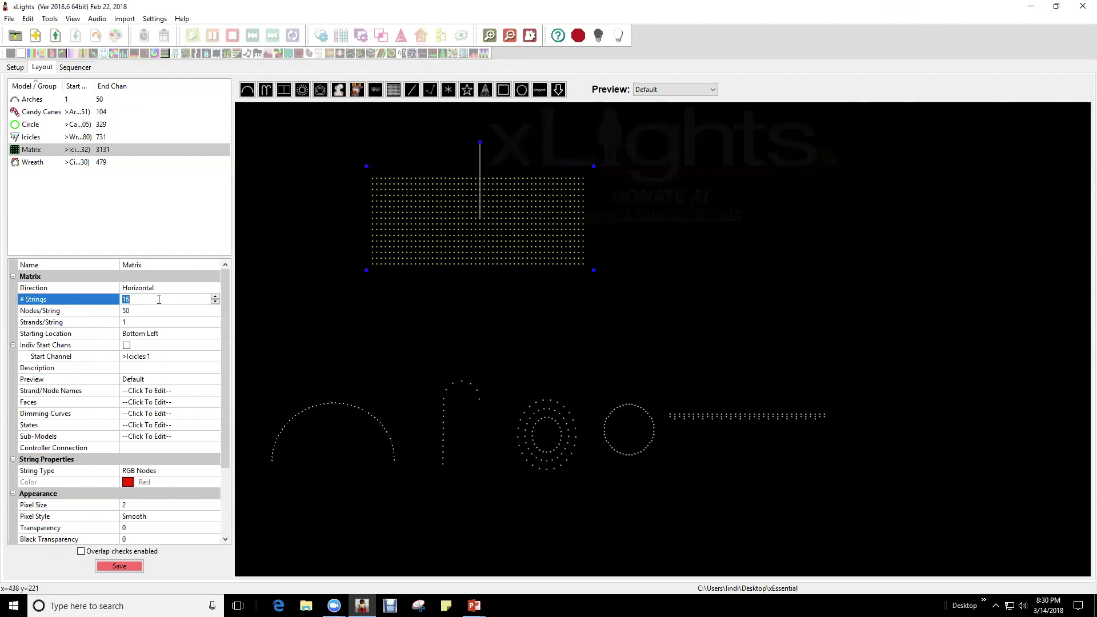
text(4)
key(Return)
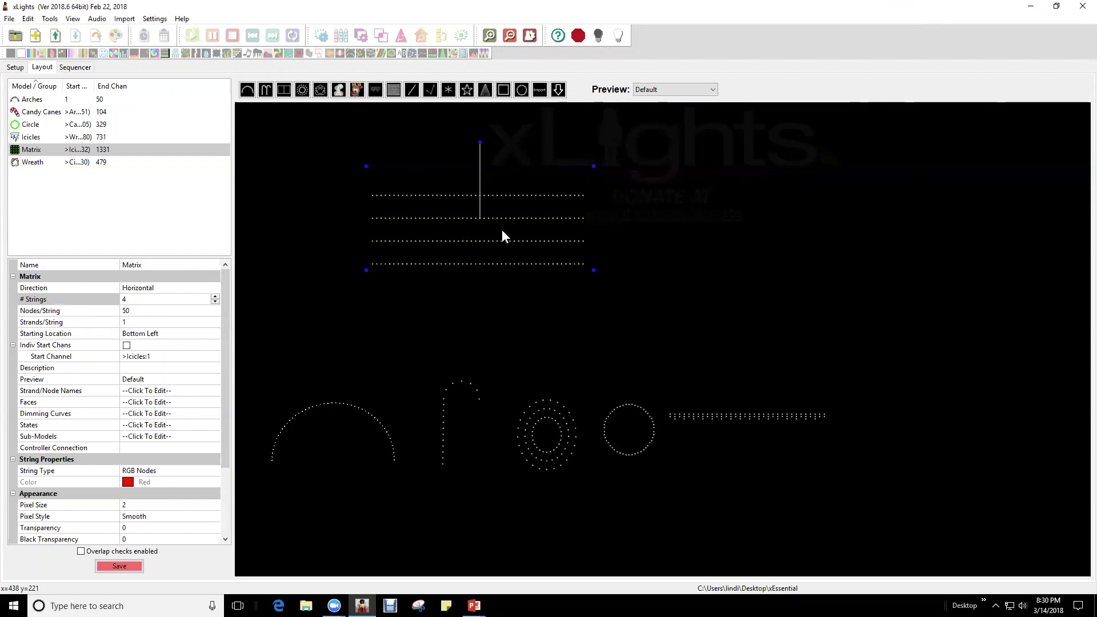
Step: Set the matrix's # Strings back to 16
click(145, 300)
double_click(145, 299)
text(136)
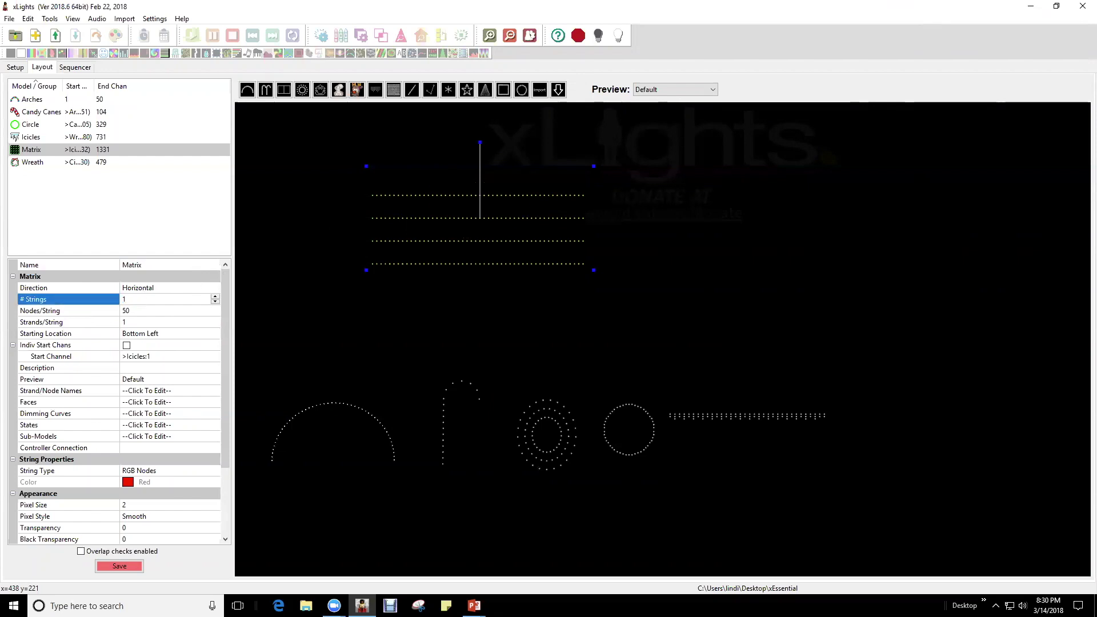
key(BackSpace)
key(BackSpace)
text(6)
key(Return)
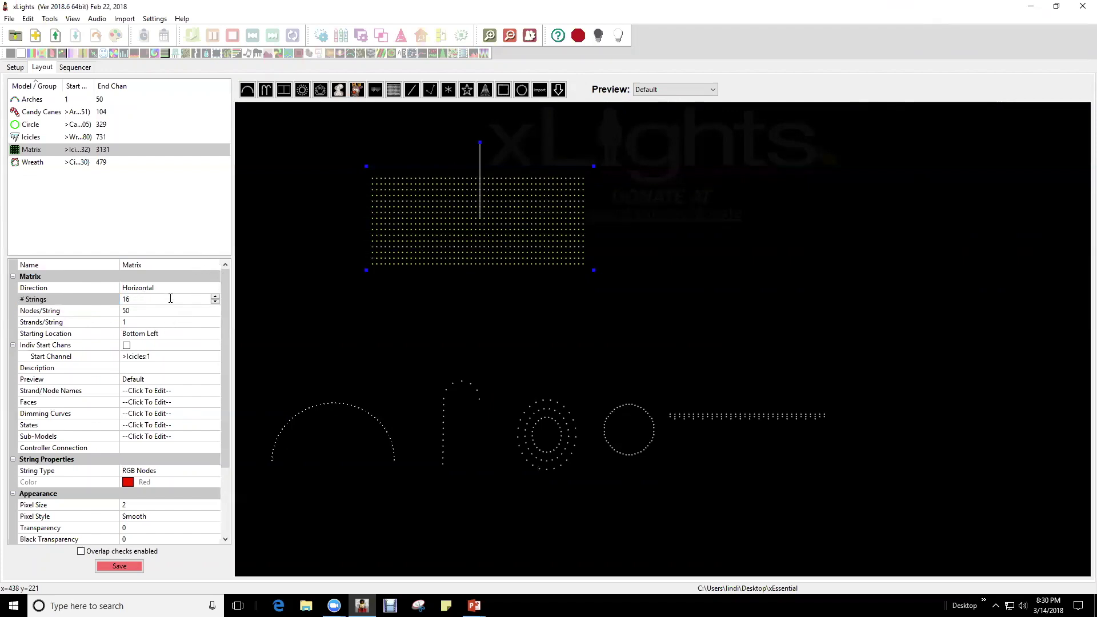
Step: Configure the matrix with 4 strings, 200 nodes per string and 4 strands per string
double_click(169, 300)
text(4)
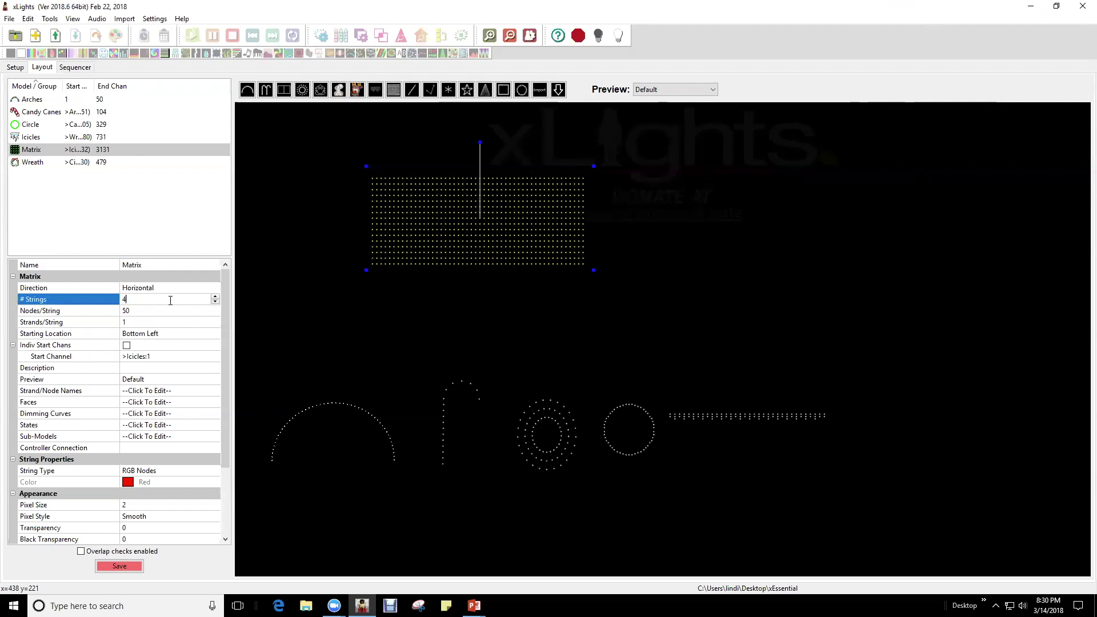
key(Return)
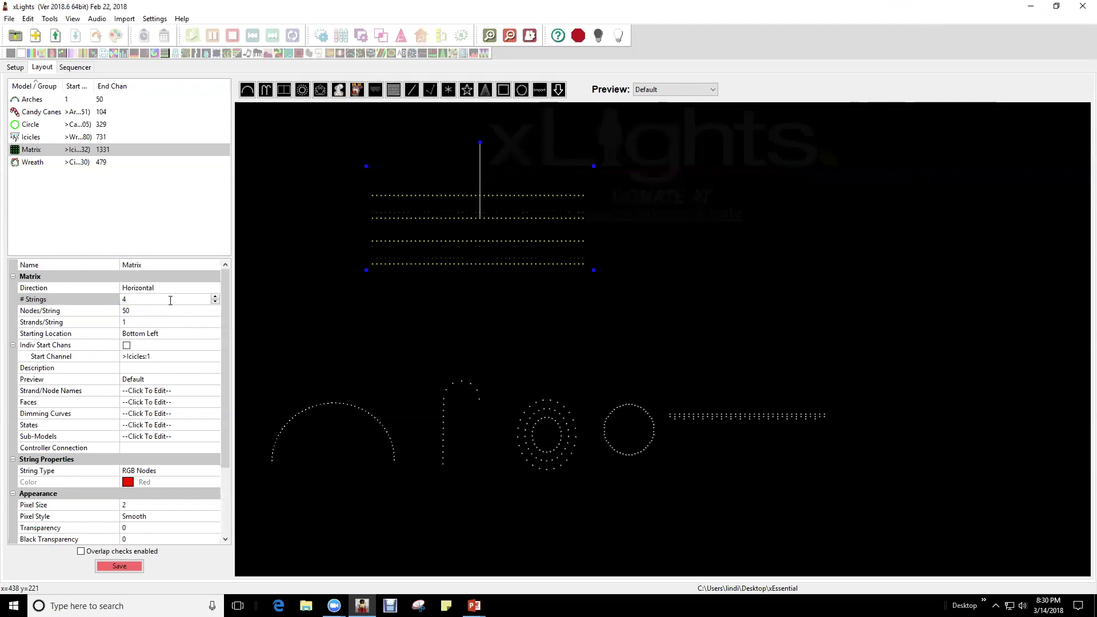
click(129, 313)
text(200)
key(Return)
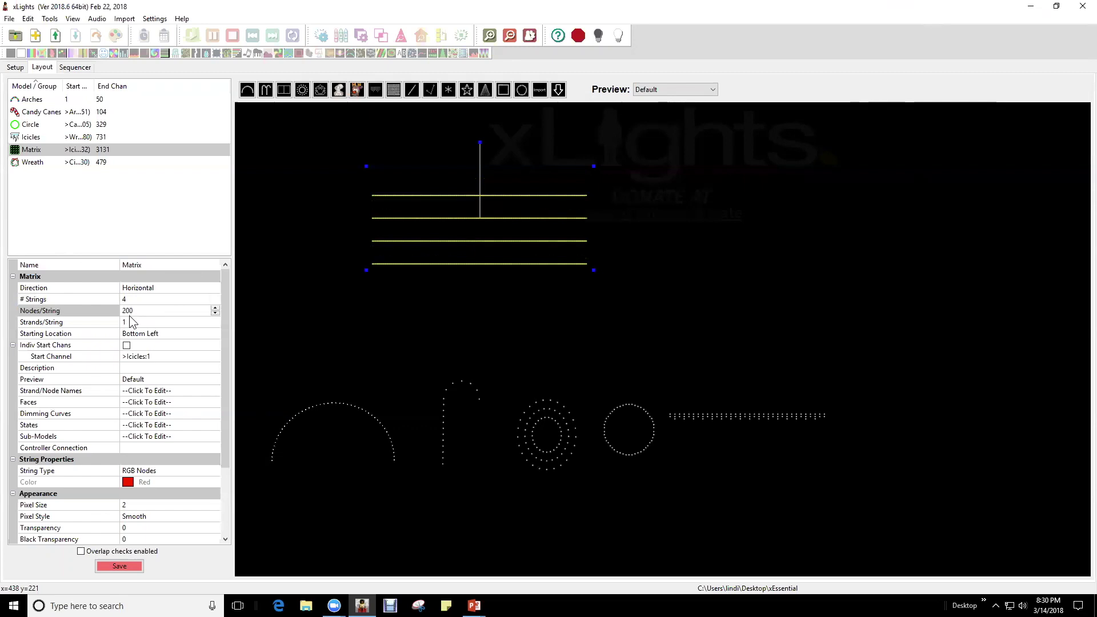
click(130, 320)
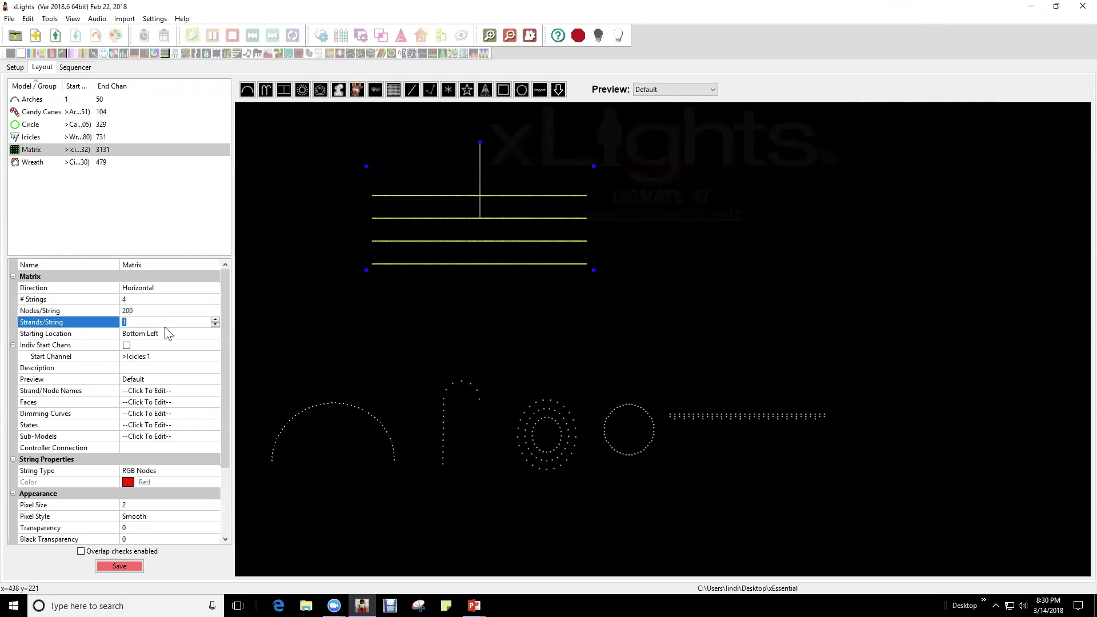
text(4)
key(Return)
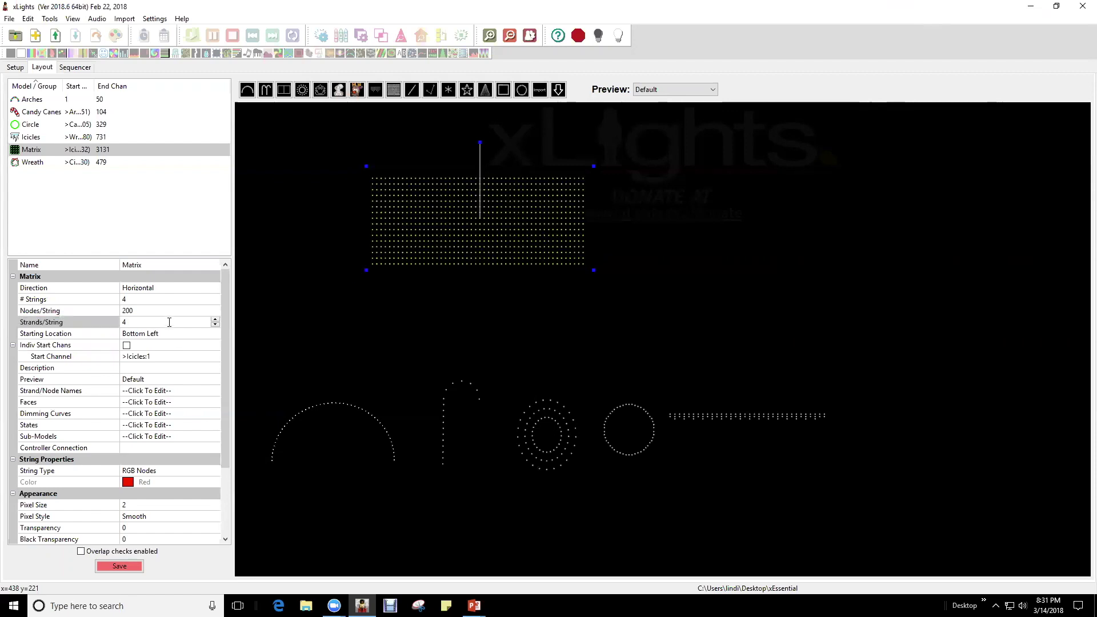
Step: Review the matrix's full-width node layout at maximized size, from the first to the last column, and close it
right_click(446, 214)
click(489, 231)
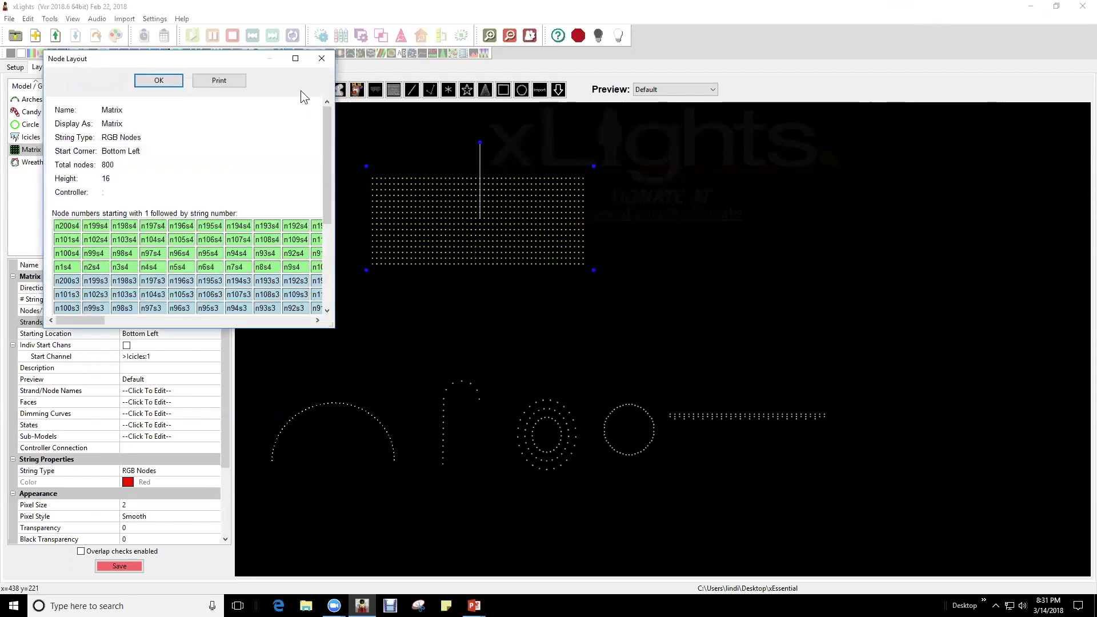
click(296, 58)
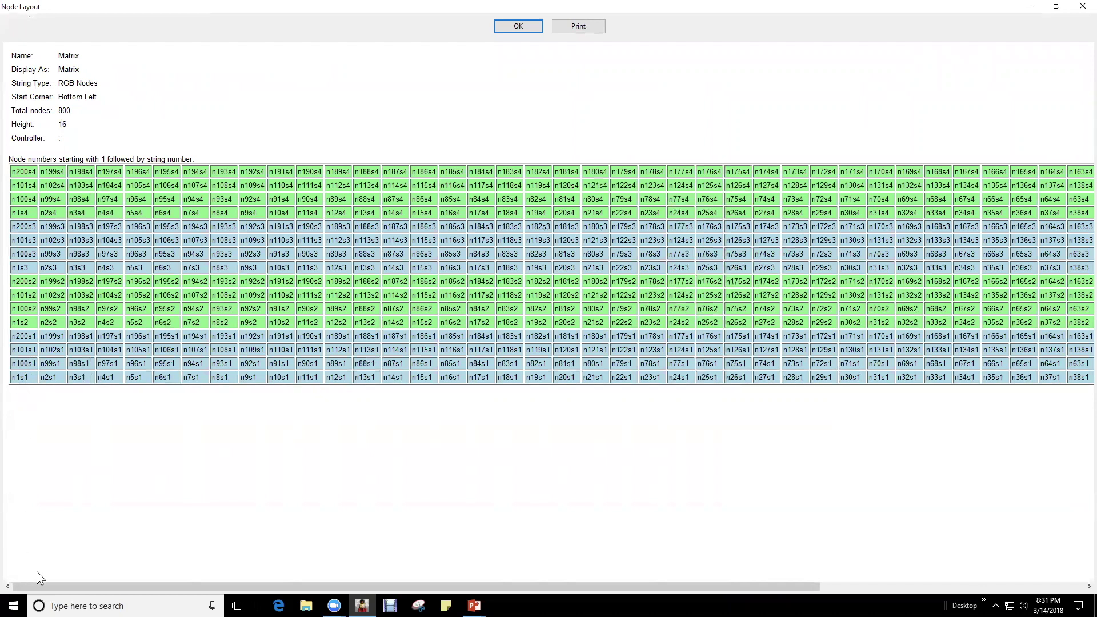
drag(43, 584, 397, 587)
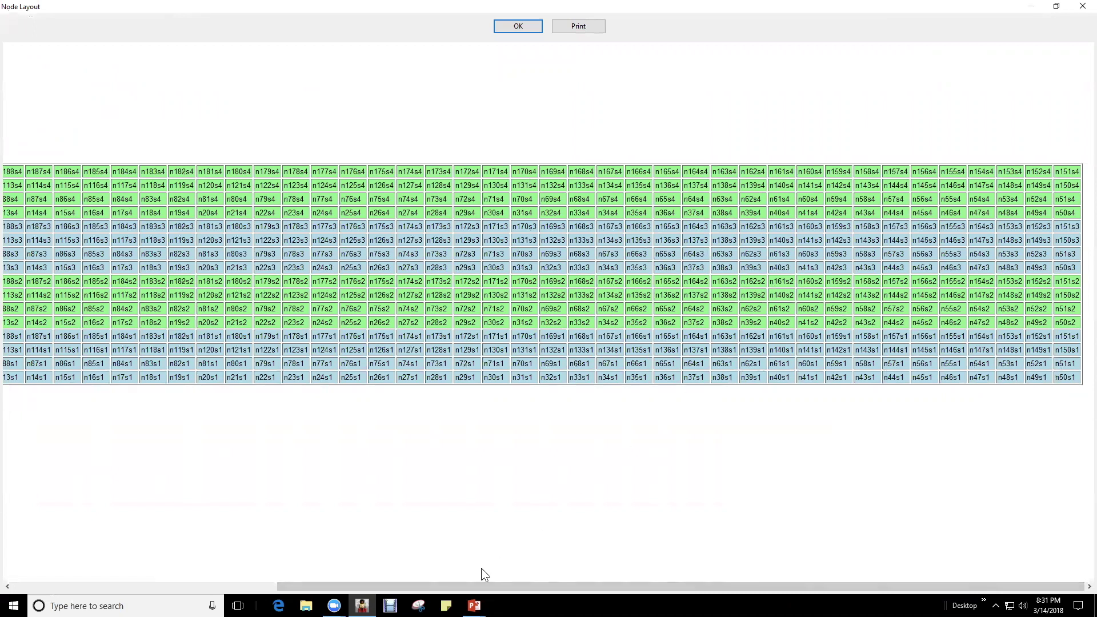
drag(481, 585, 178, 574)
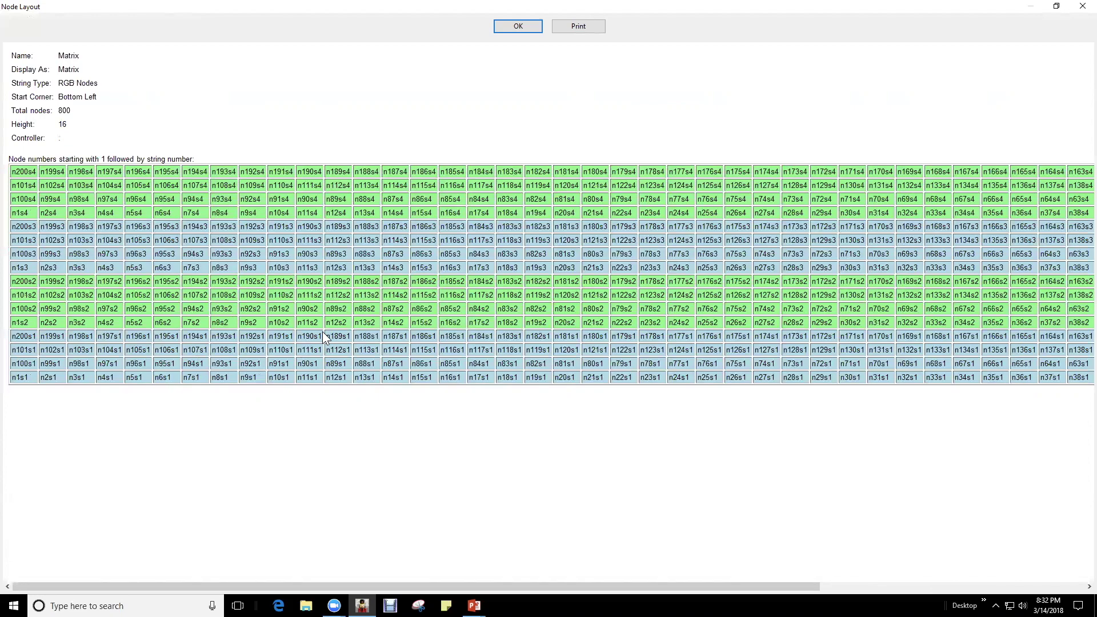
click(505, 27)
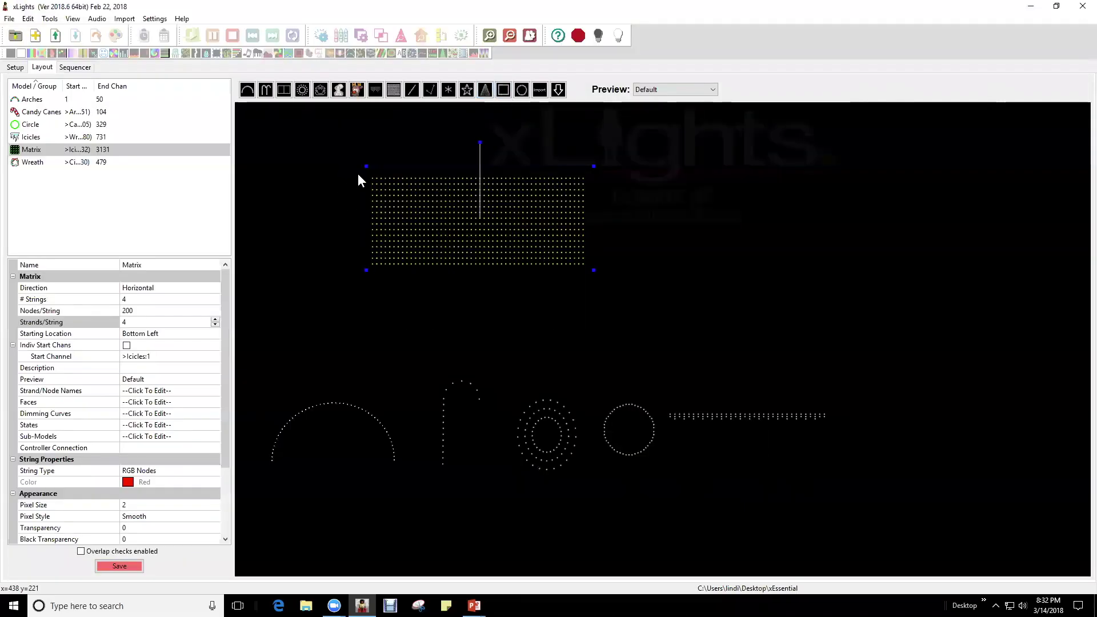
Step: Shrink the matrix and place it just to the right of the icicles
drag(368, 166, 397, 182)
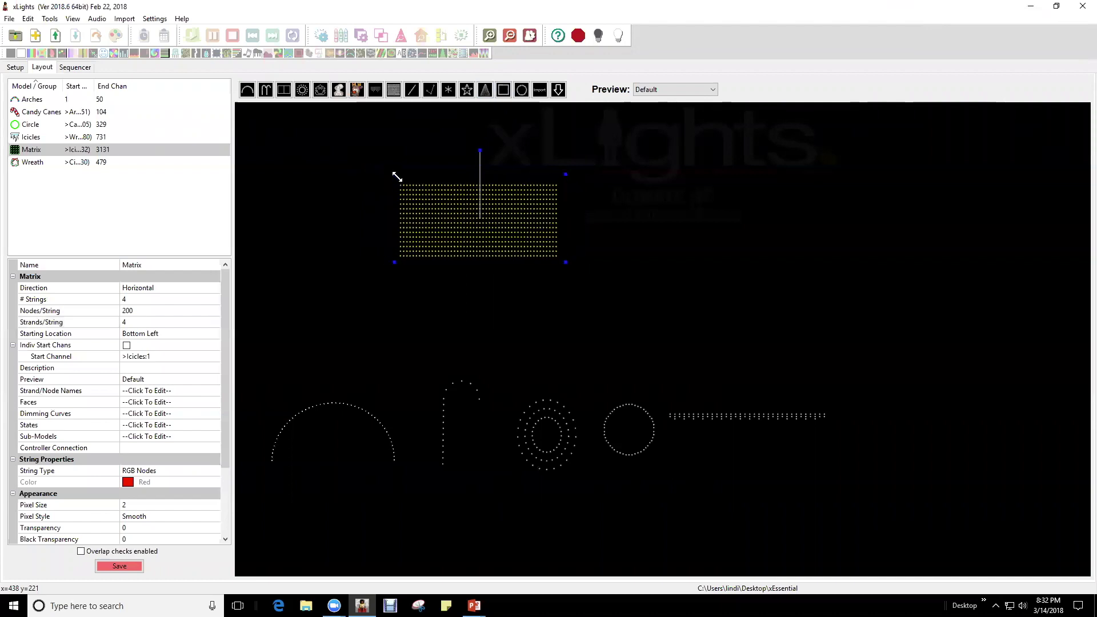
drag(451, 229, 888, 456)
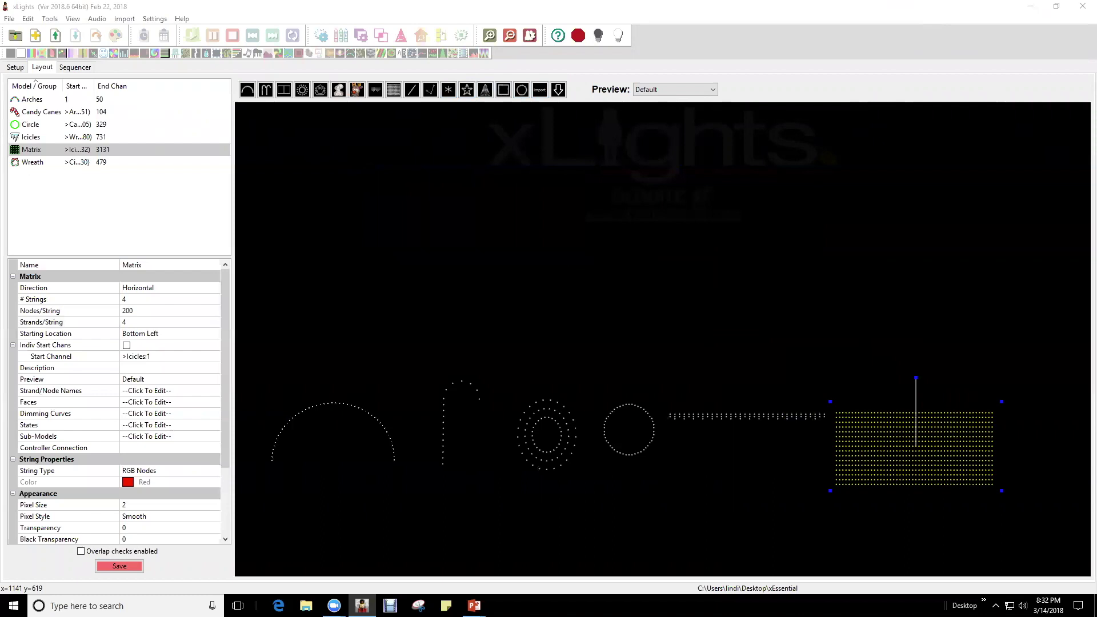
Step: Add a Single Line model as a long horizontal run across the empty area above the other models
key(alt+Tab)
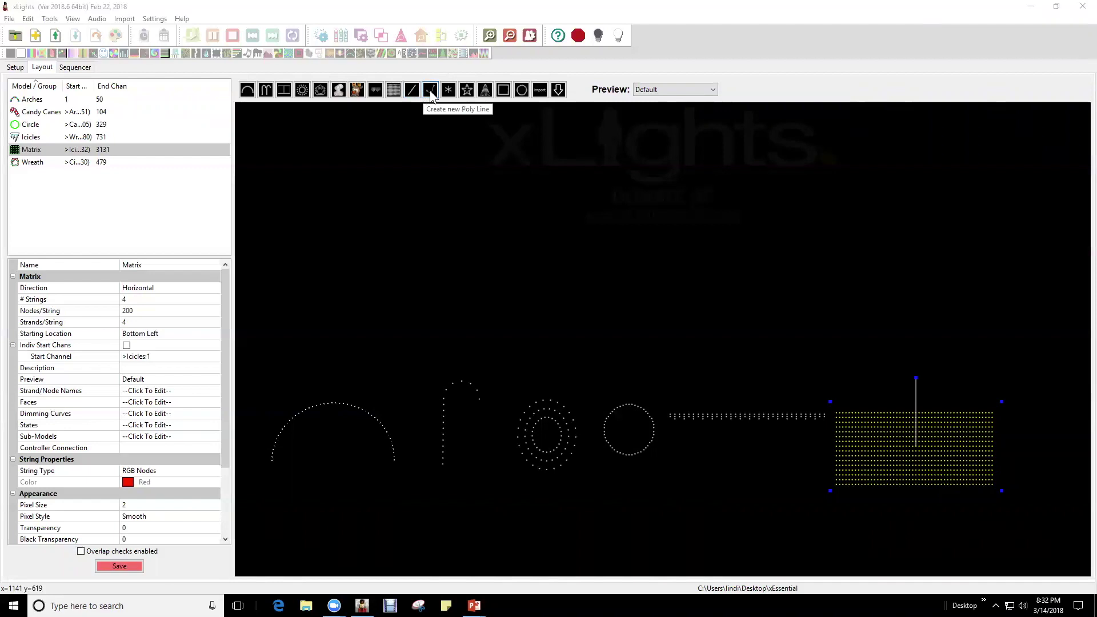
click(411, 90)
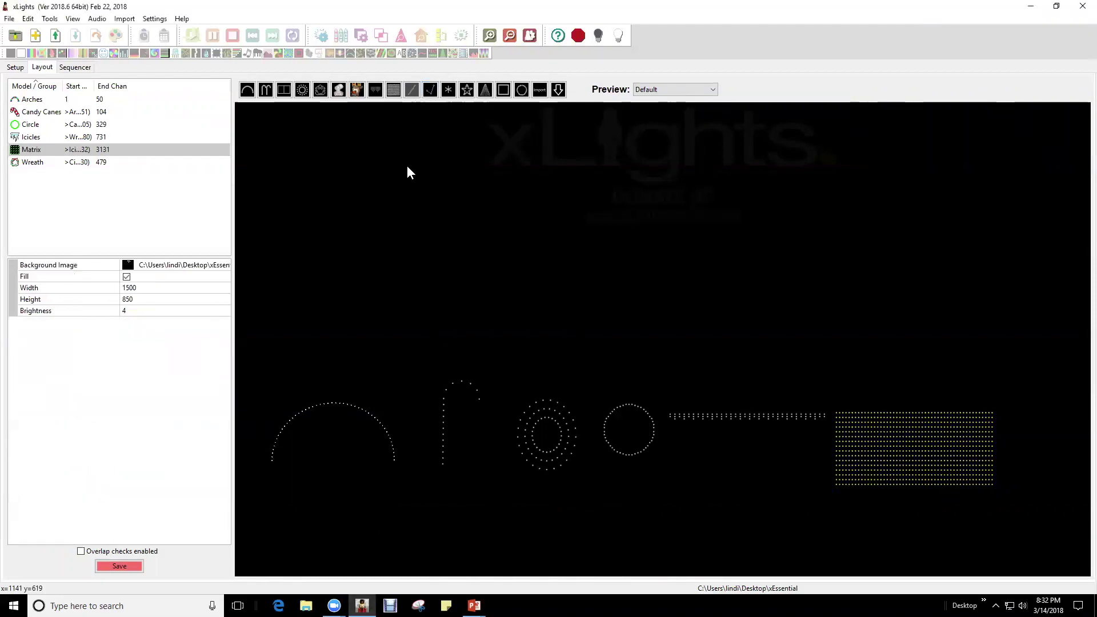
mouse_move(407, 169)
mouse_down()
mouse_move(834, 160)
mouse_move(932, 169)
mouse_up()
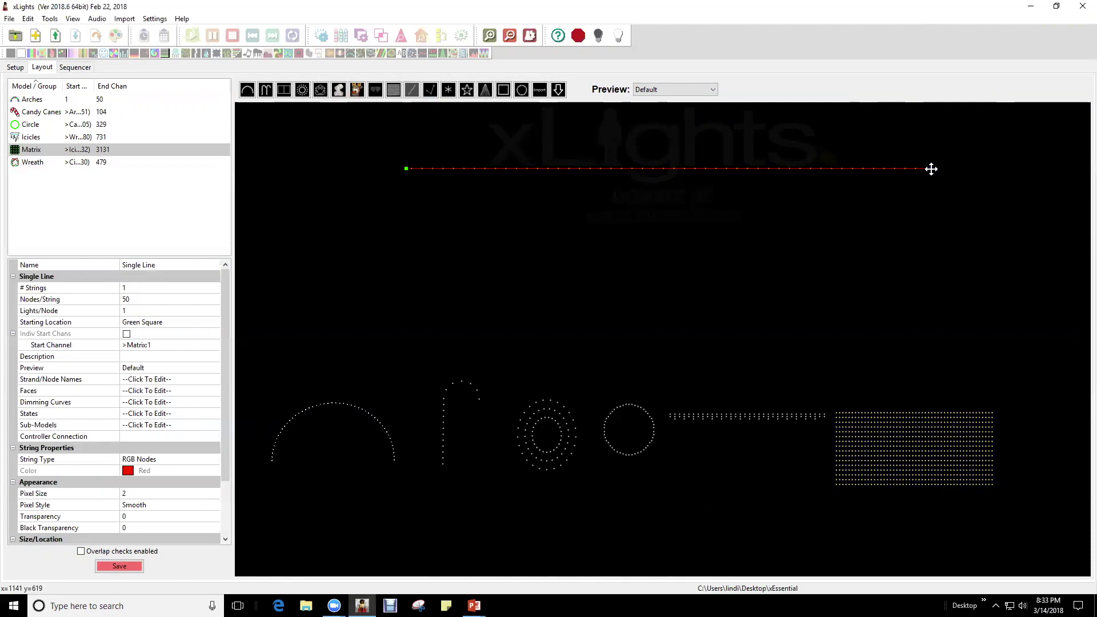
drag(932, 169, 406, 511)
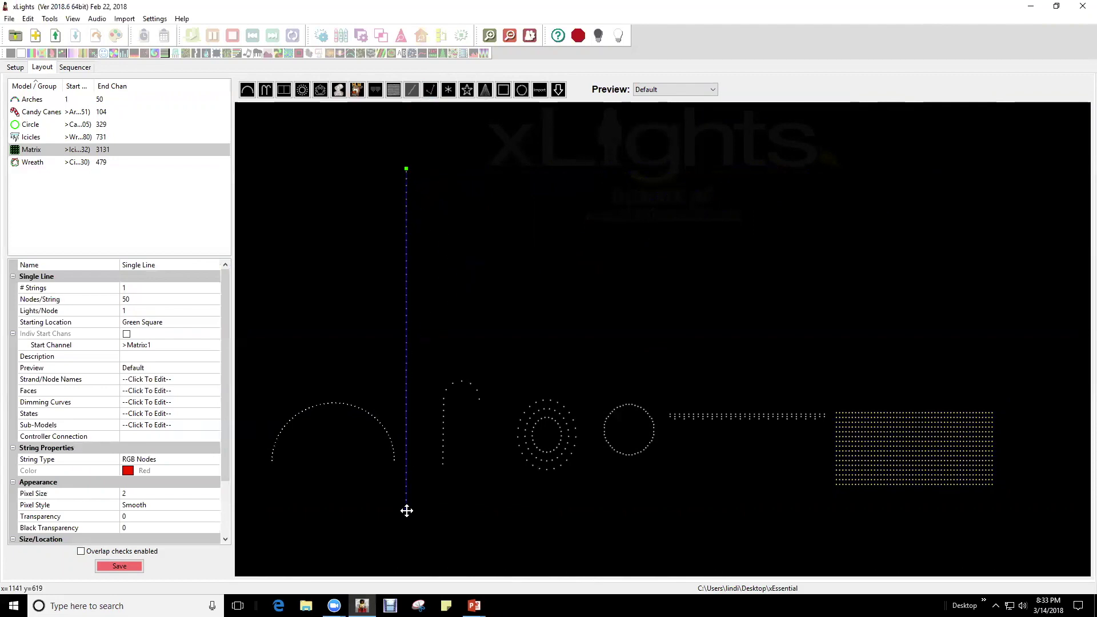
drag(406, 510, 851, 169)
Step: Shorten the single line to about half its length and place it horizontally just above the arch and candy cane
click(636, 163)
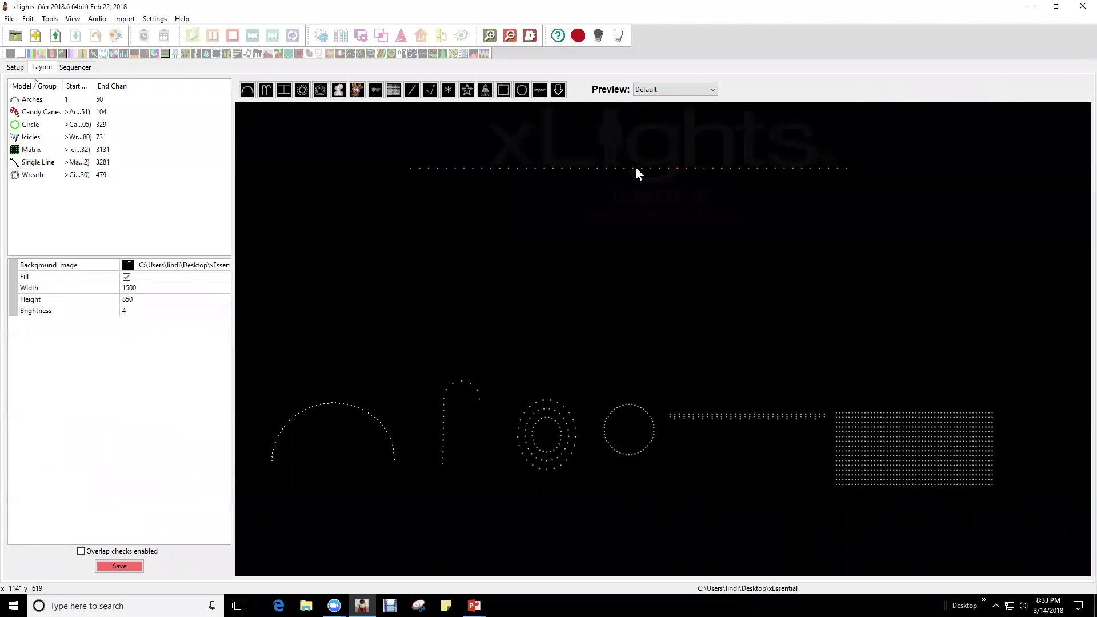
click(634, 166)
drag(635, 166, 647, 251)
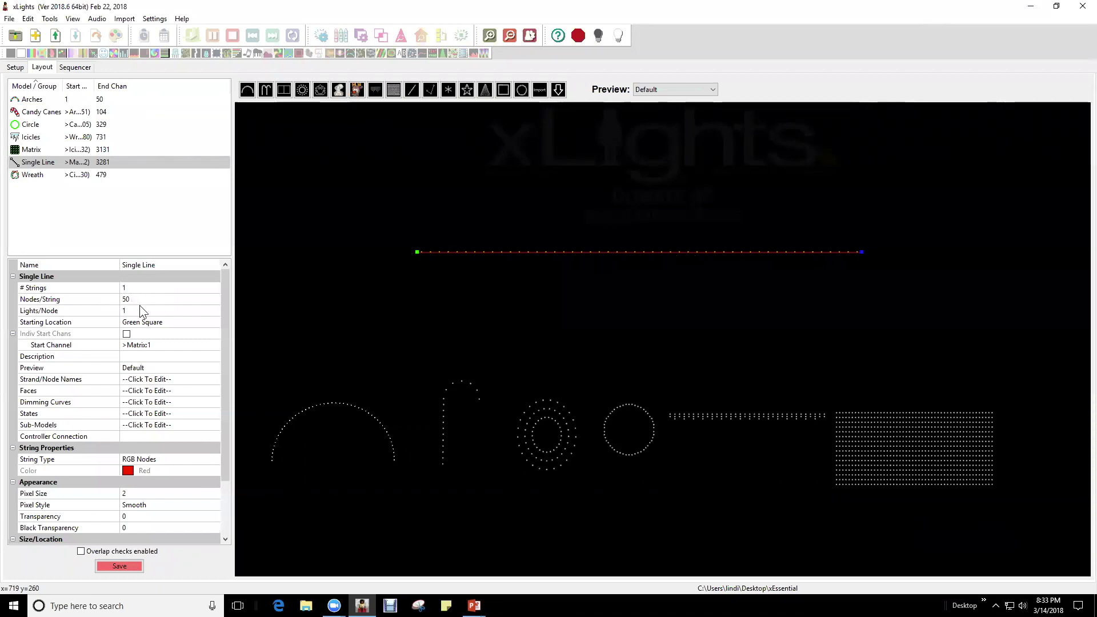
click(165, 320)
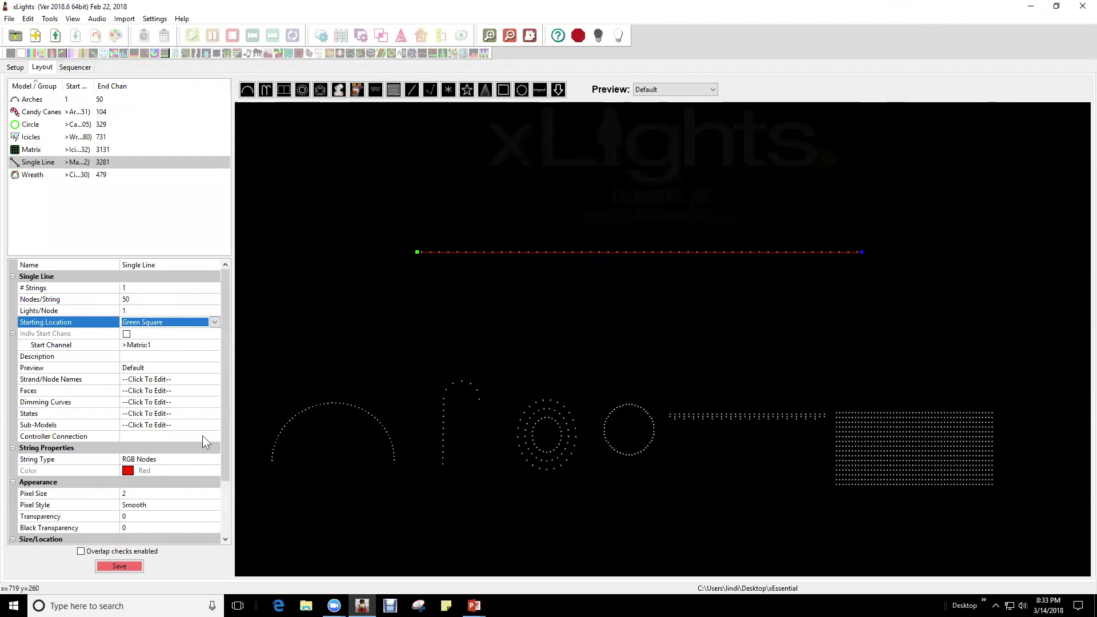
drag(599, 252, 395, 355)
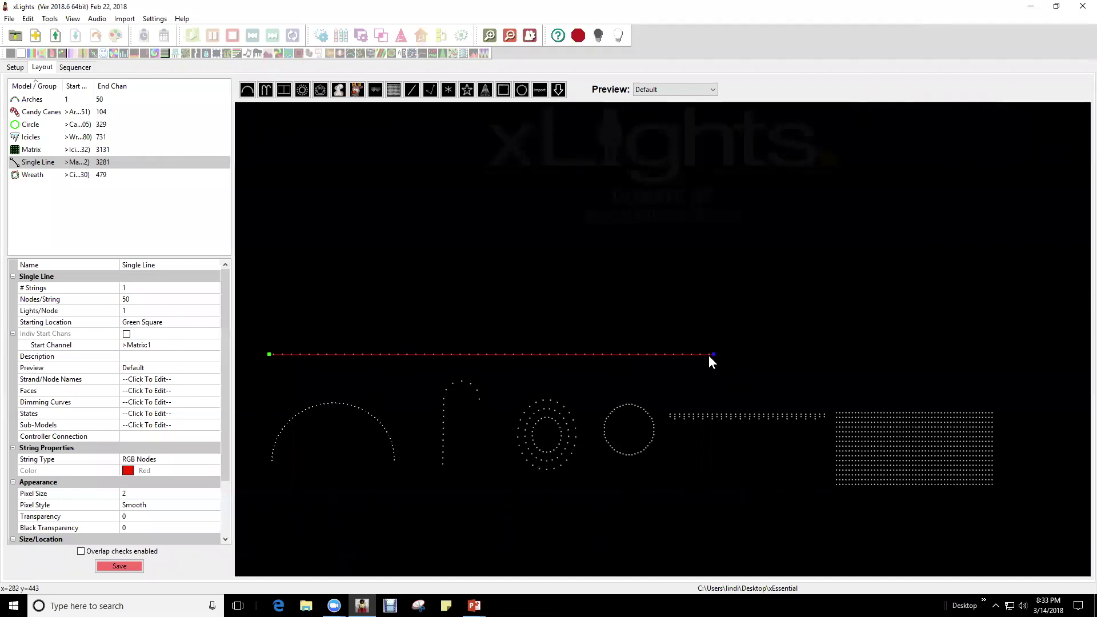
drag(713, 354, 508, 355)
click(505, 355)
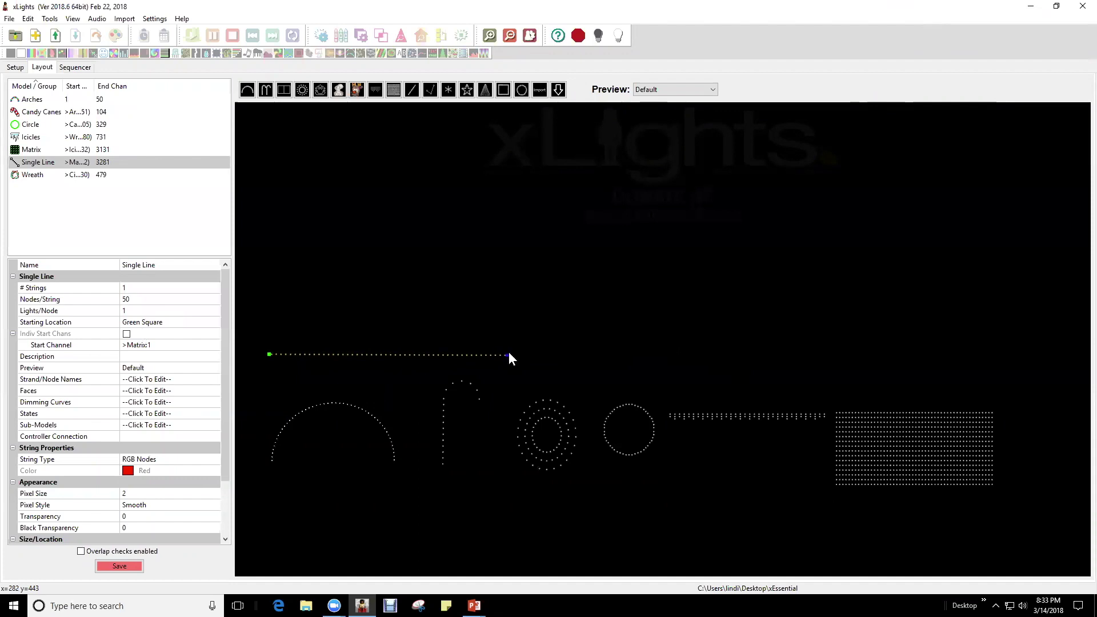
Step: Add a Poly Line model above the circle as three straight segments forming an upright rectangle open at the bottom
click(430, 91)
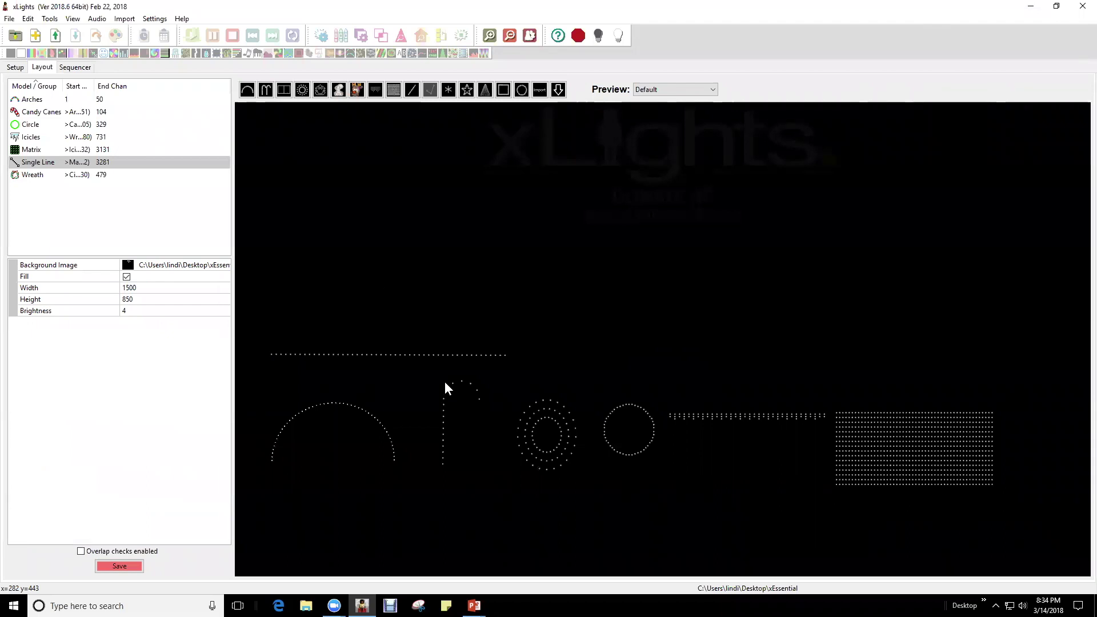
click(620, 348)
double_click(572, 277)
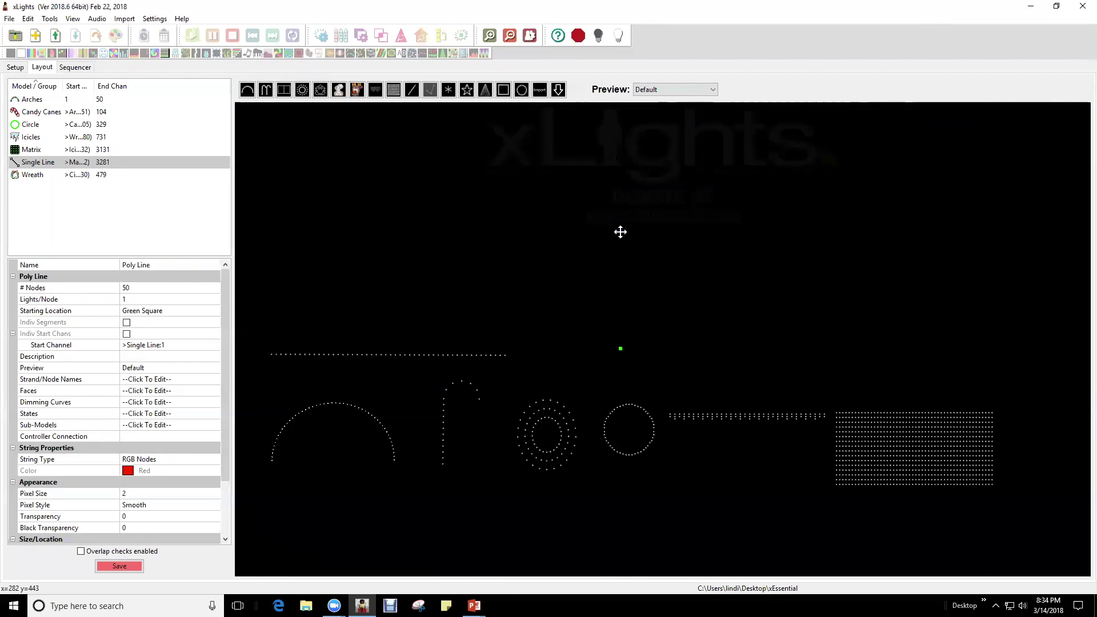
click(621, 232)
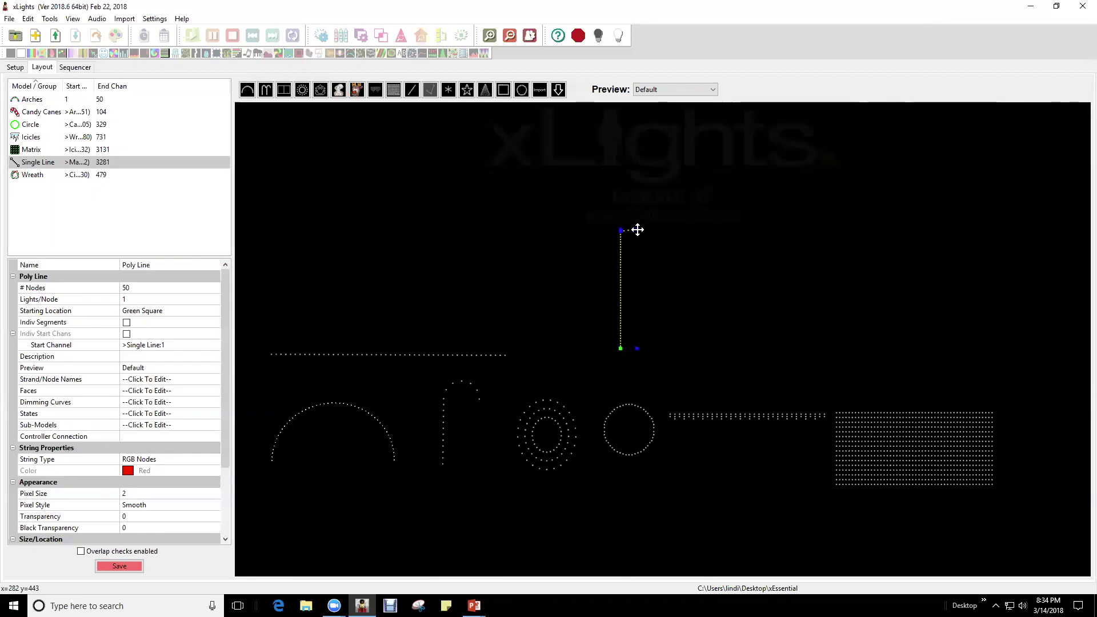
double_click(546, 185)
drag(546, 184, 690, 232)
click(690, 232)
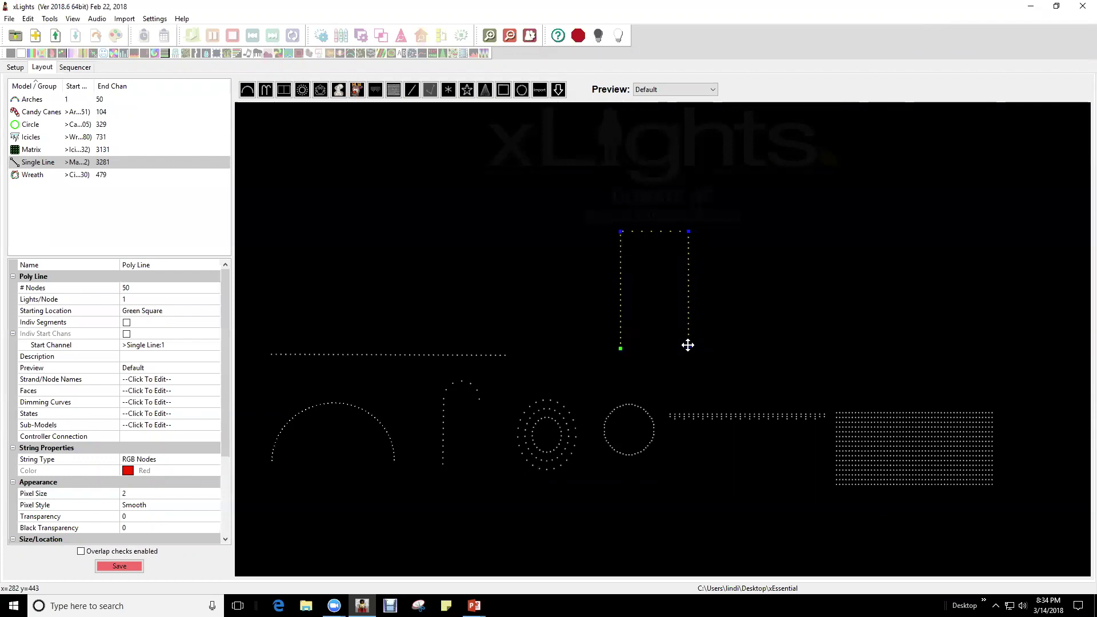
click(689, 346)
key(Escape)
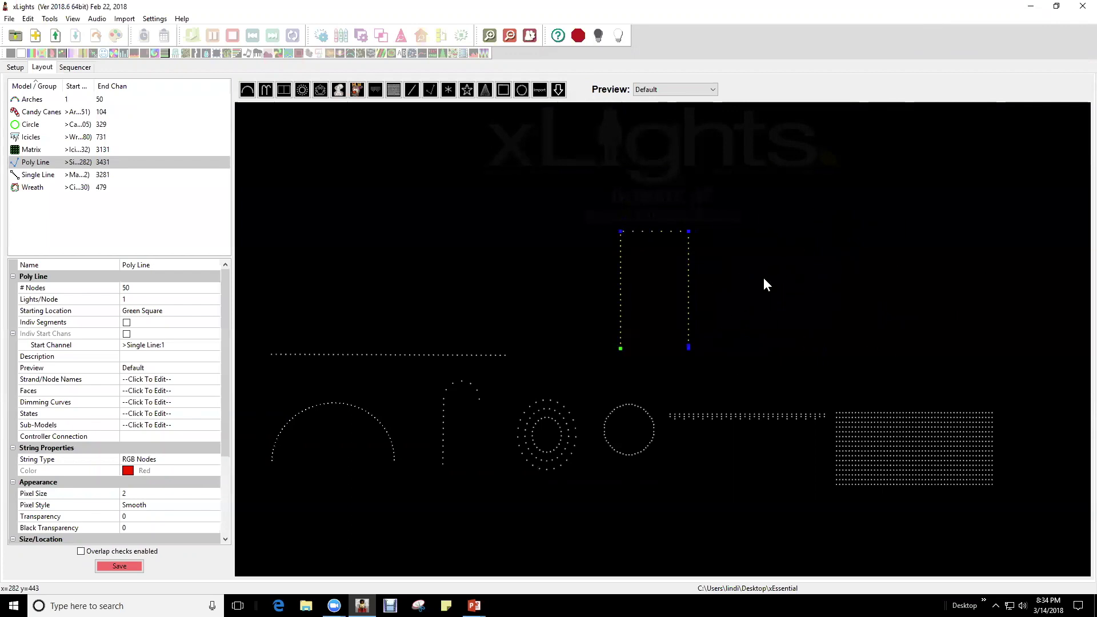
Step: Move the poly line slightly down and to the right, keeping it selected
drag(654, 232, 692, 258)
click(649, 303)
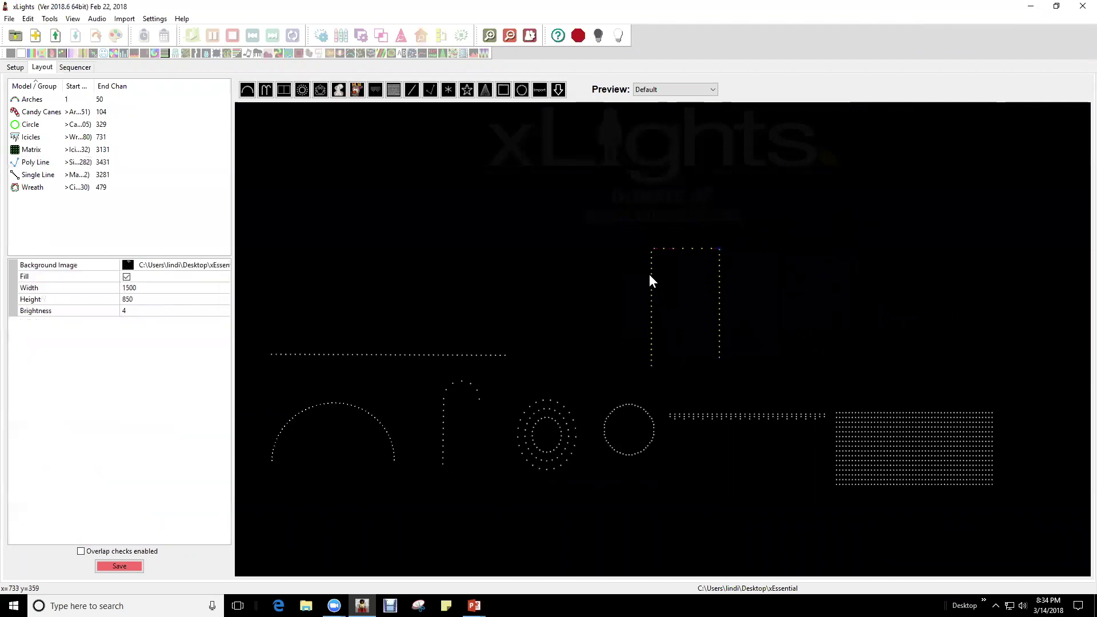
click(651, 276)
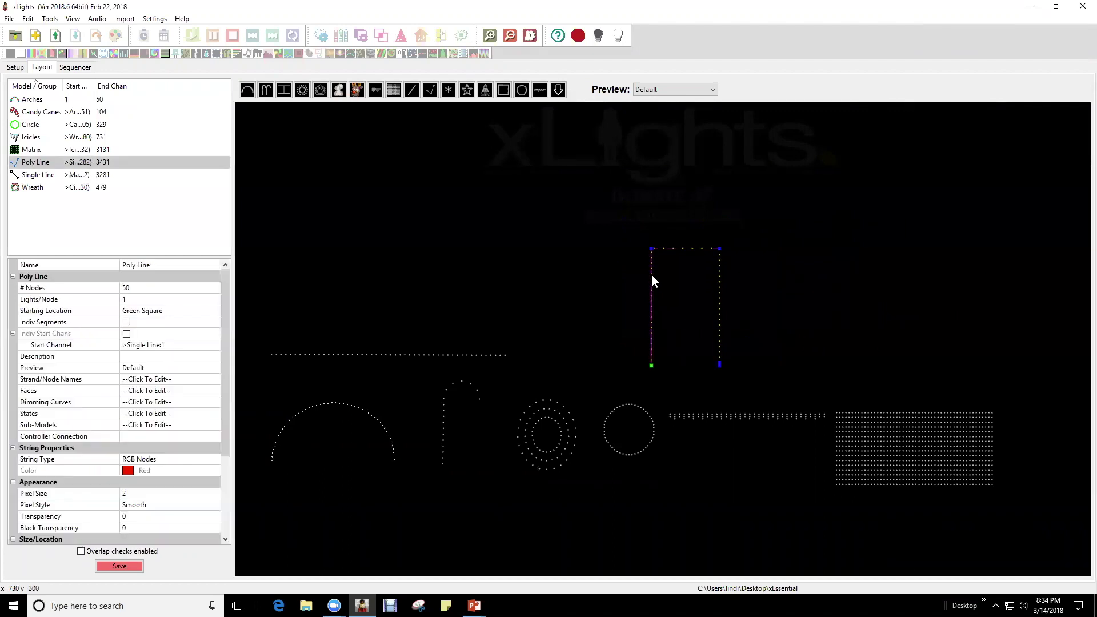
Step: Enable individual segments for the poly line and set Segment 1 to 20, Segment 2 to 10 and Segment 3 to 20 nodes
click(127, 323)
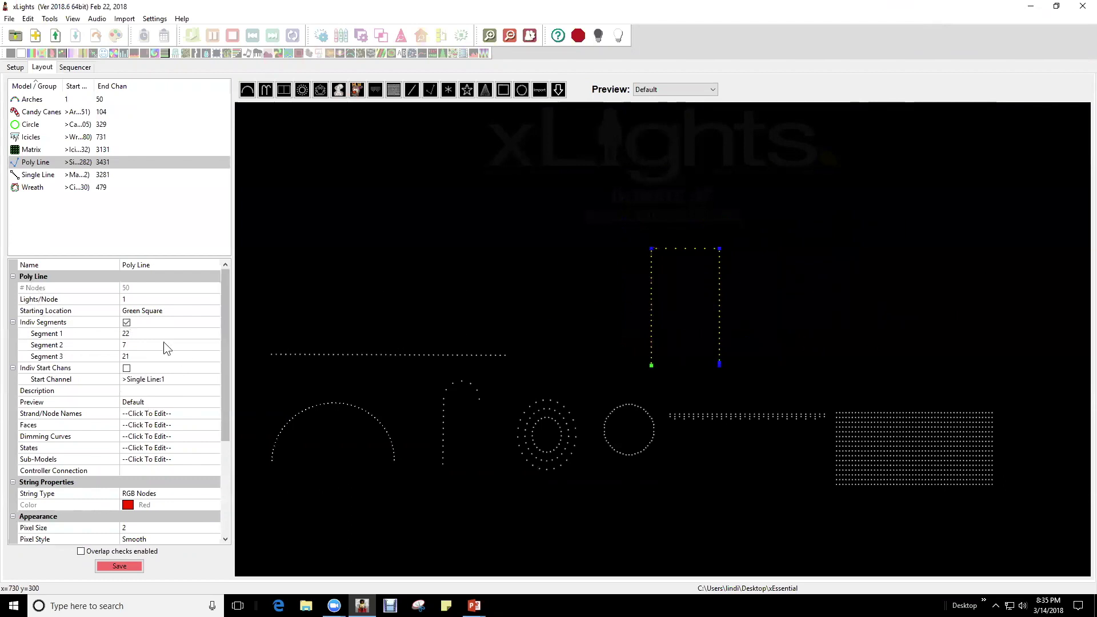
click(143, 333)
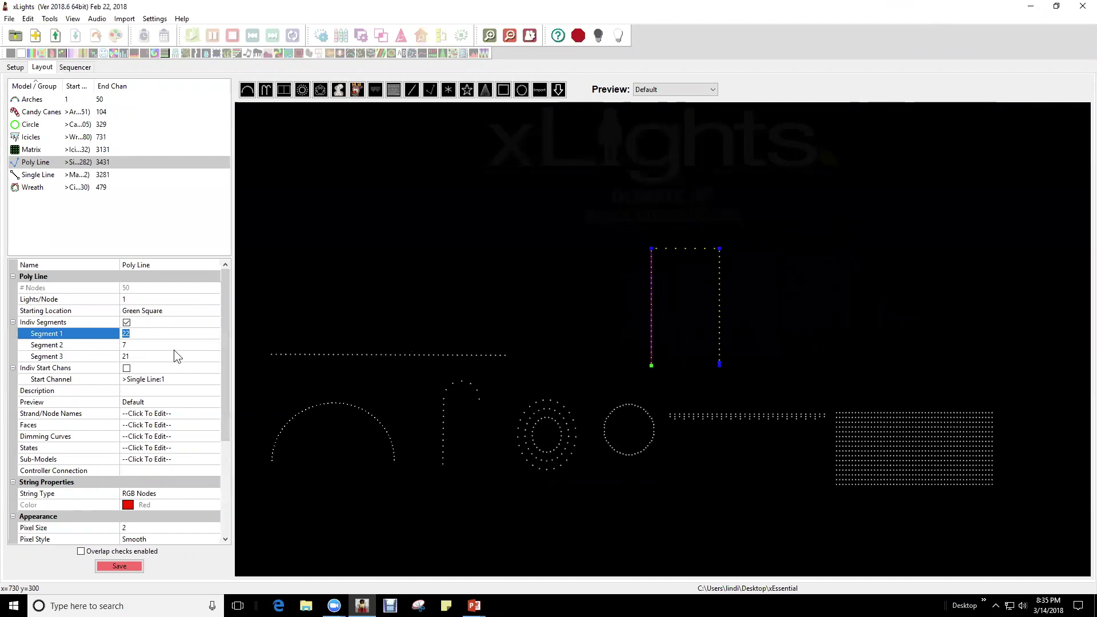
text(20)
key(Return)
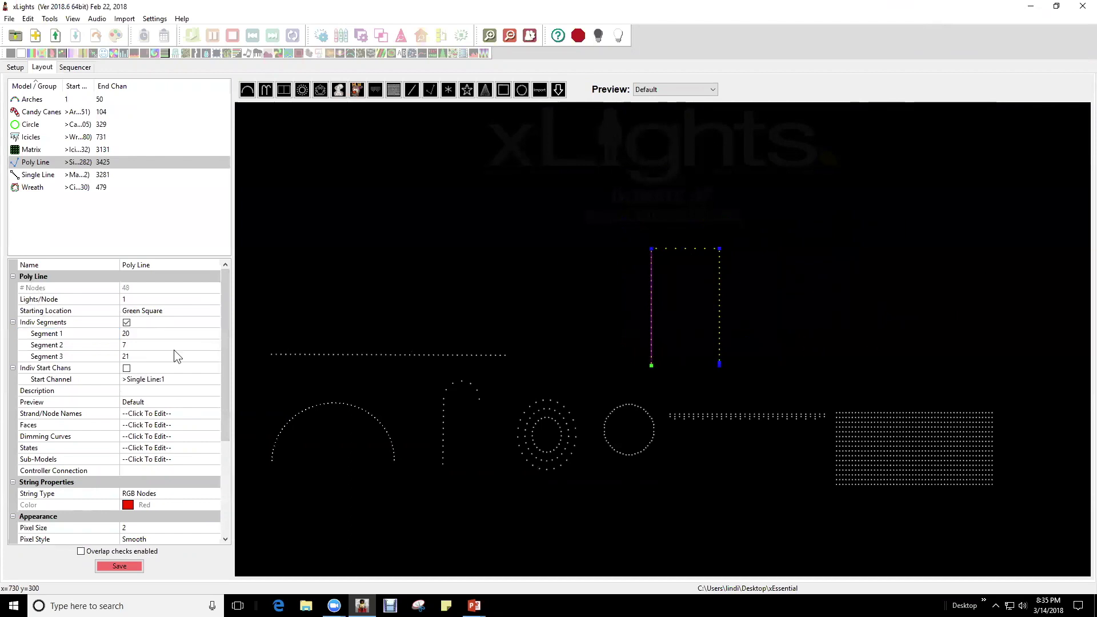
click(203, 346)
text(10)
key(Return)
click(195, 357)
text(20)
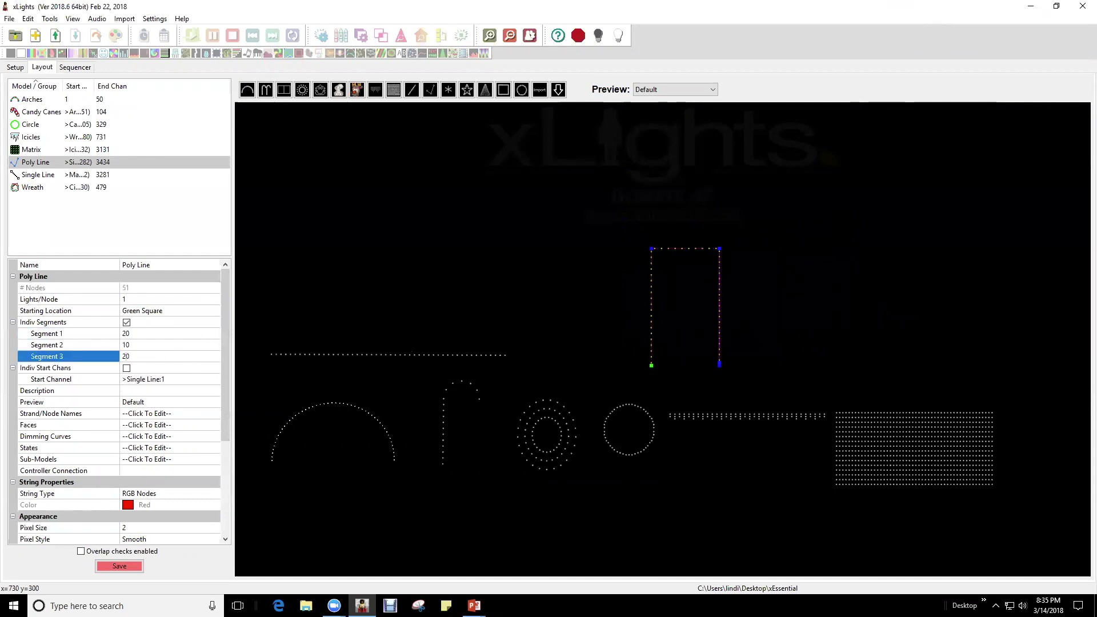
key(Return)
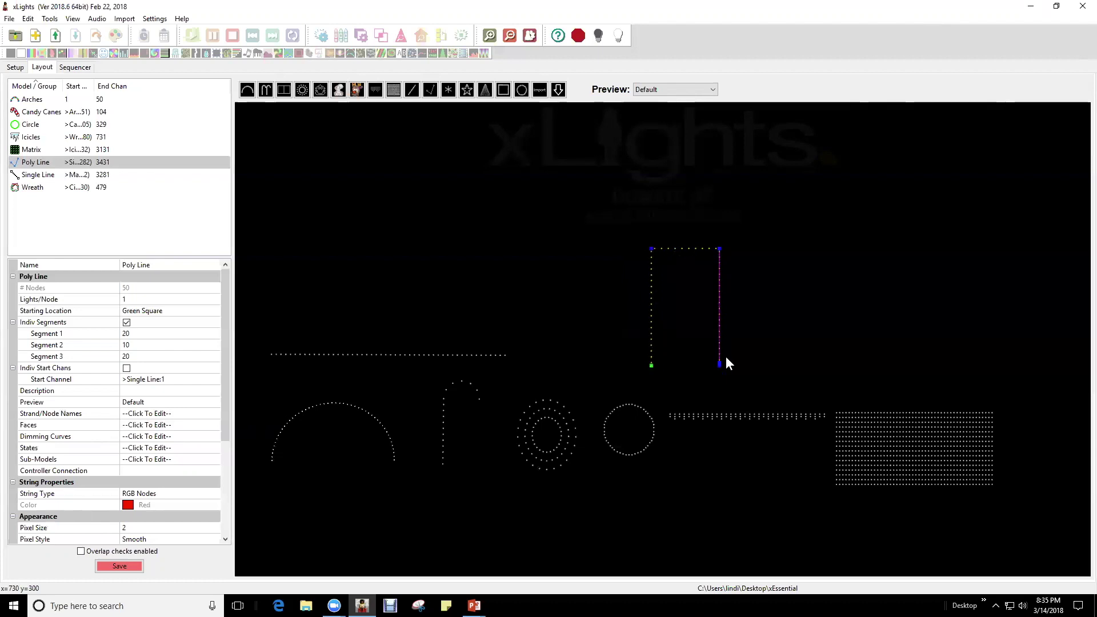
Step: Define a curve on the poly line's top segment and shape it into a rounded arch
click(689, 250)
right_click(686, 253)
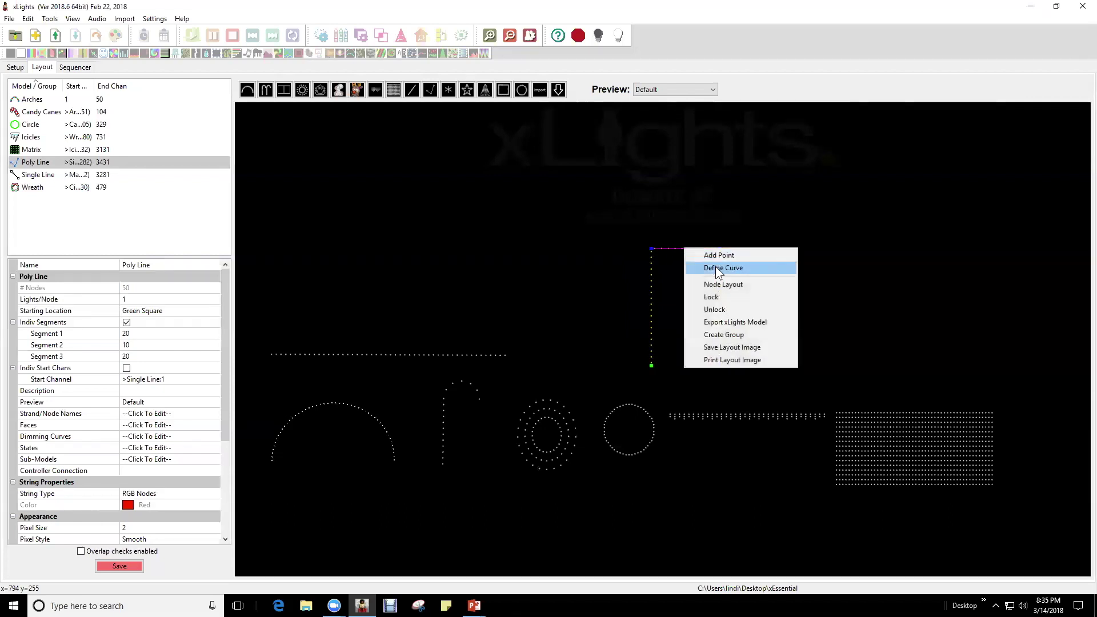
click(670, 262)
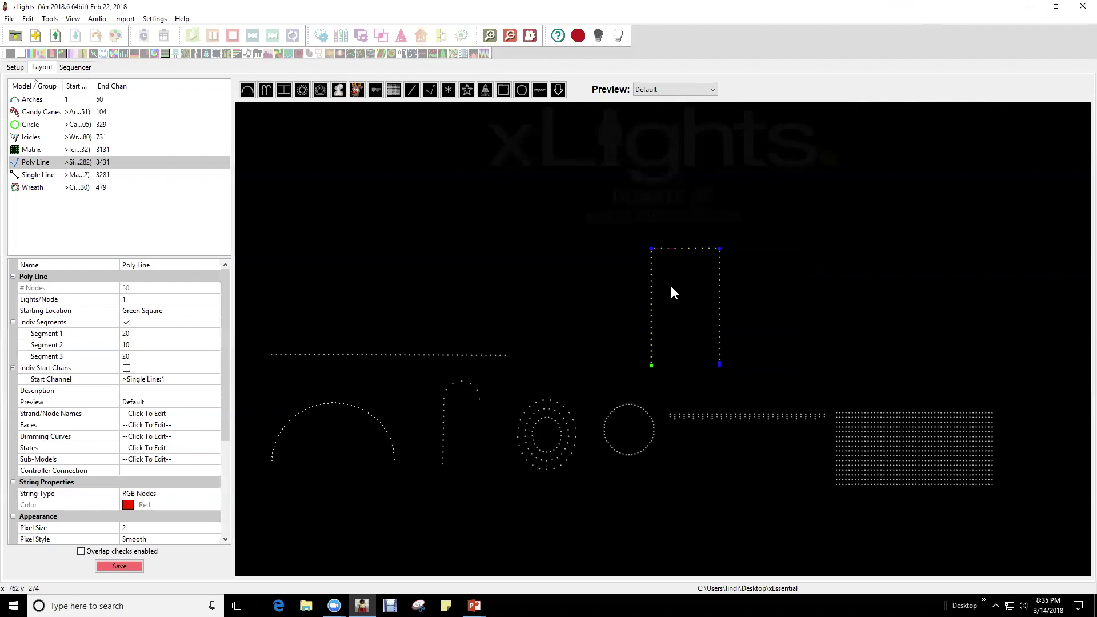
right_click(679, 250)
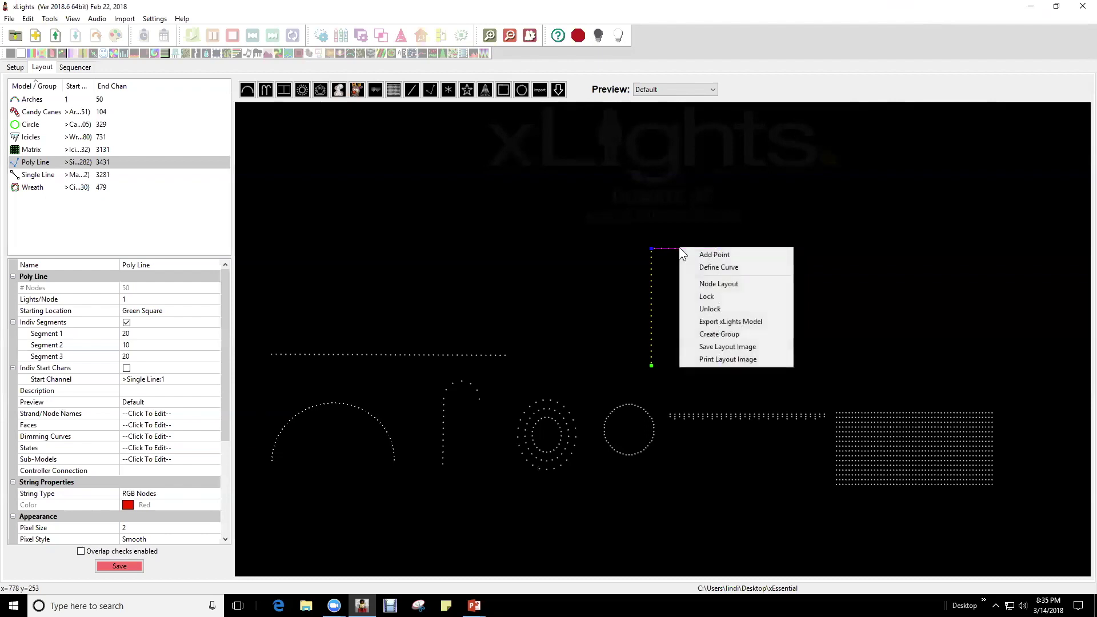
click(707, 266)
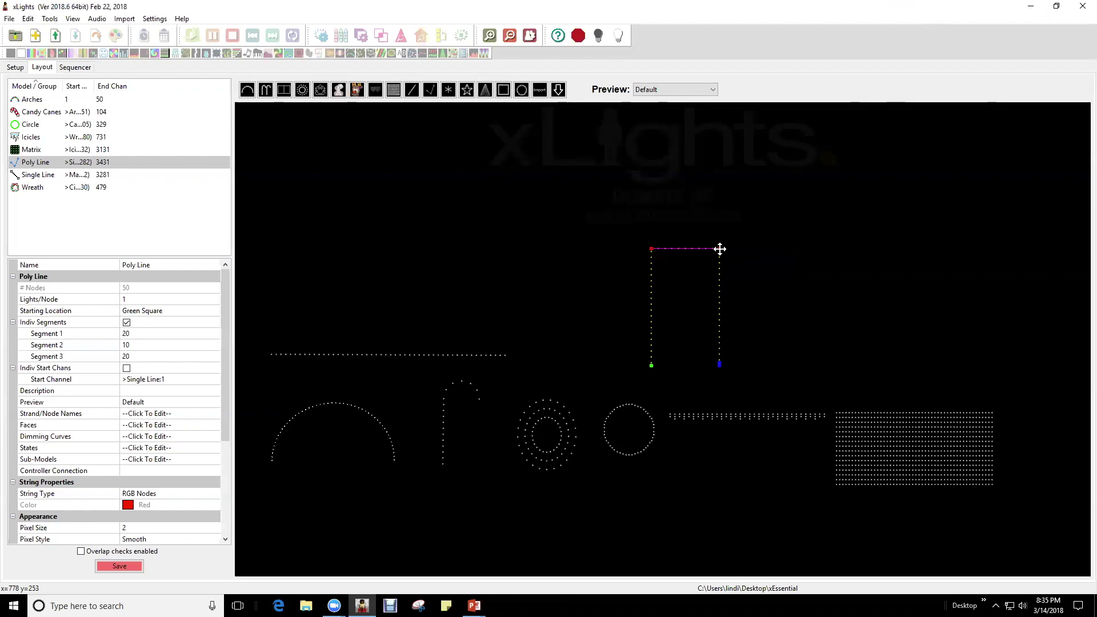
drag(720, 249, 686, 184)
drag(650, 248, 658, 231)
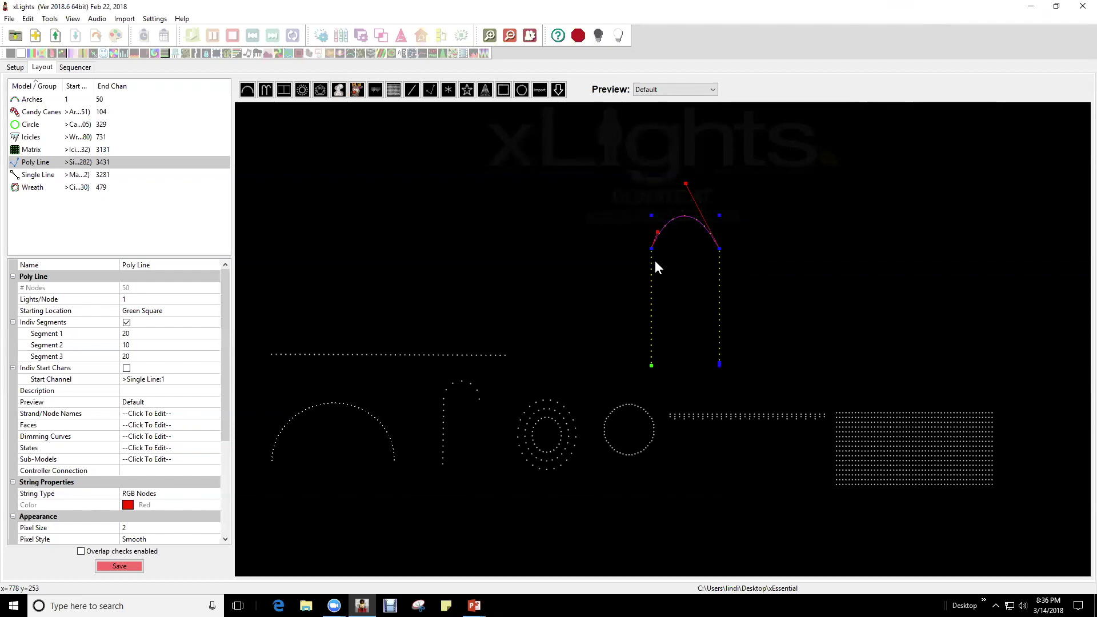
Step: Shrink the curved poly line and shift it slightly to the left above the wreath and circle
drag(721, 366, 704, 281)
drag(668, 215, 646, 254)
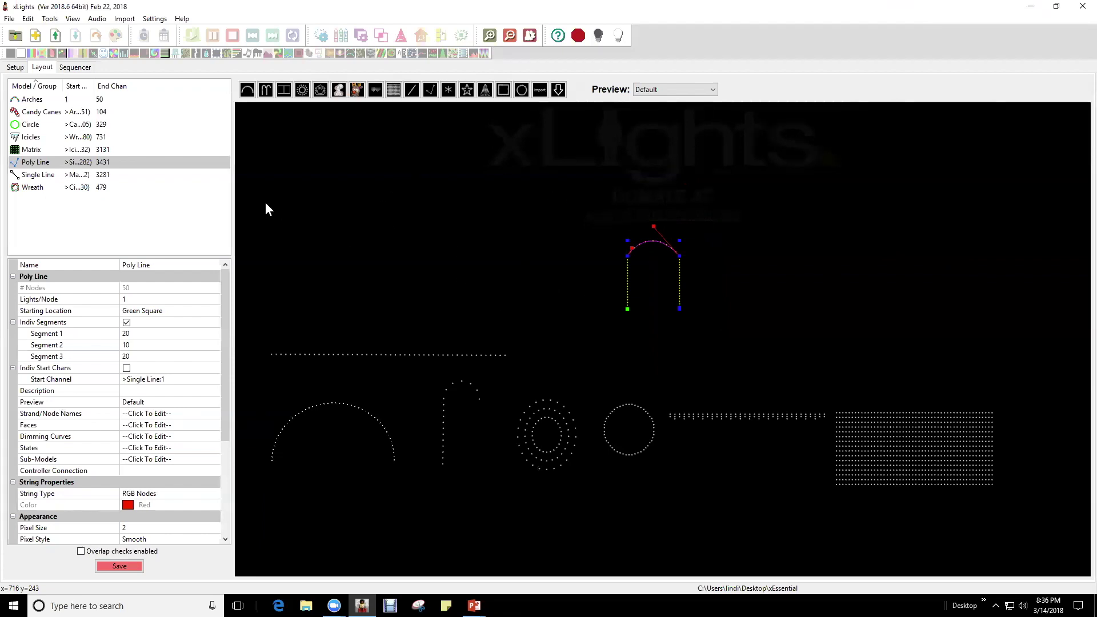
Step: Select all the models together and shift them slightly right and up in the layout
drag(248, 209, 562, 433)
drag(1015, 542, 1027, 514)
click(912, 454)
drag(911, 454, 940, 437)
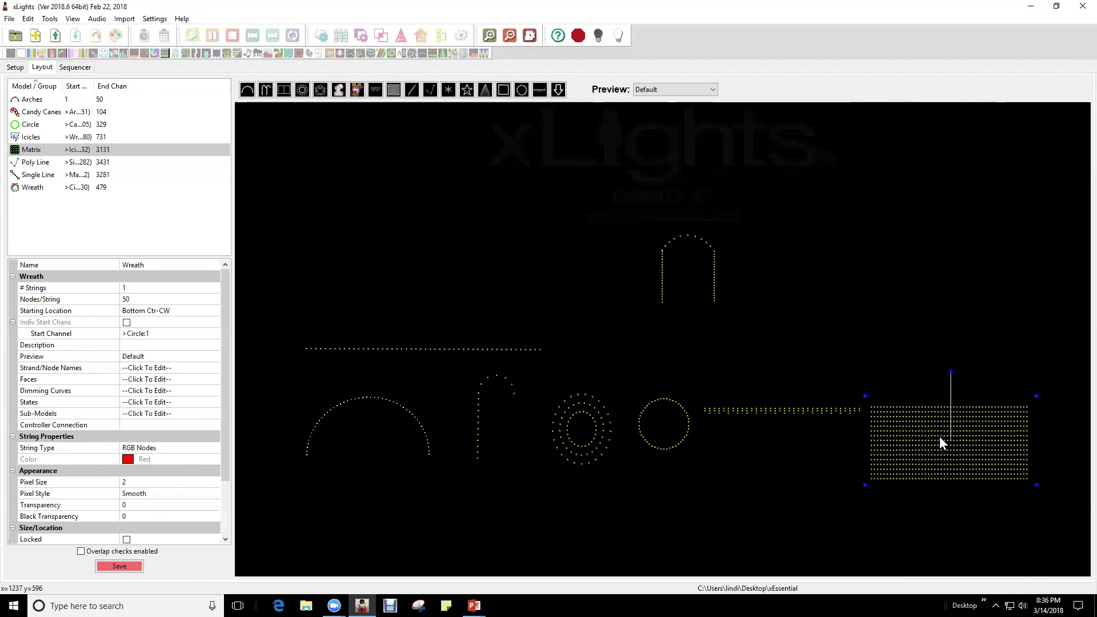
Step: Move only the poly line to the empty area just below the large arch
click(863, 284)
click(684, 235)
drag(684, 235, 331, 479)
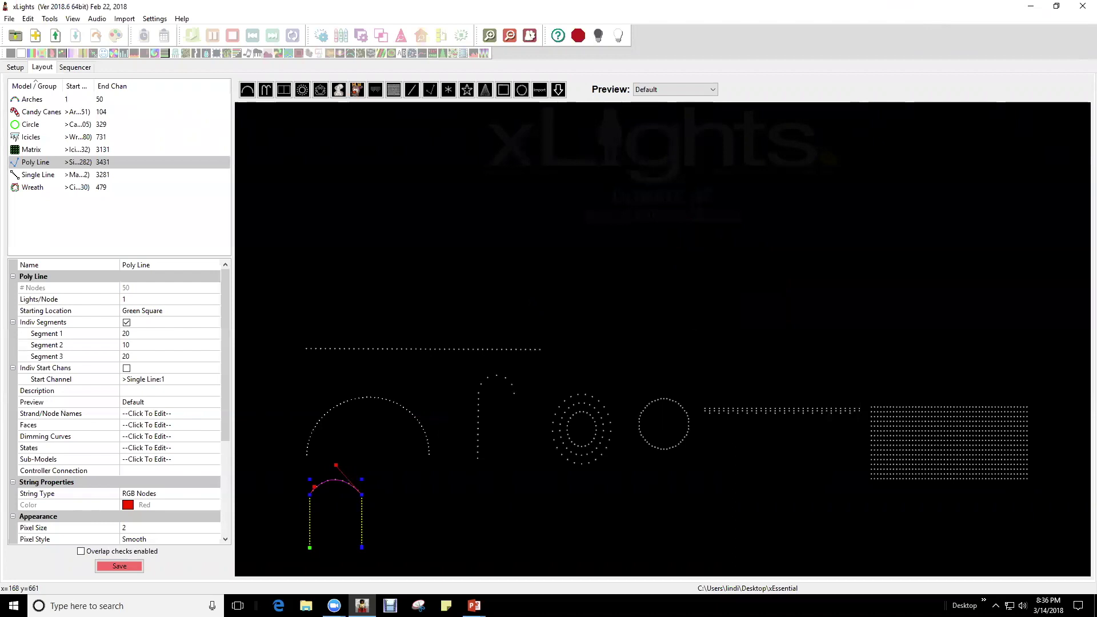
key(alt+Tab)
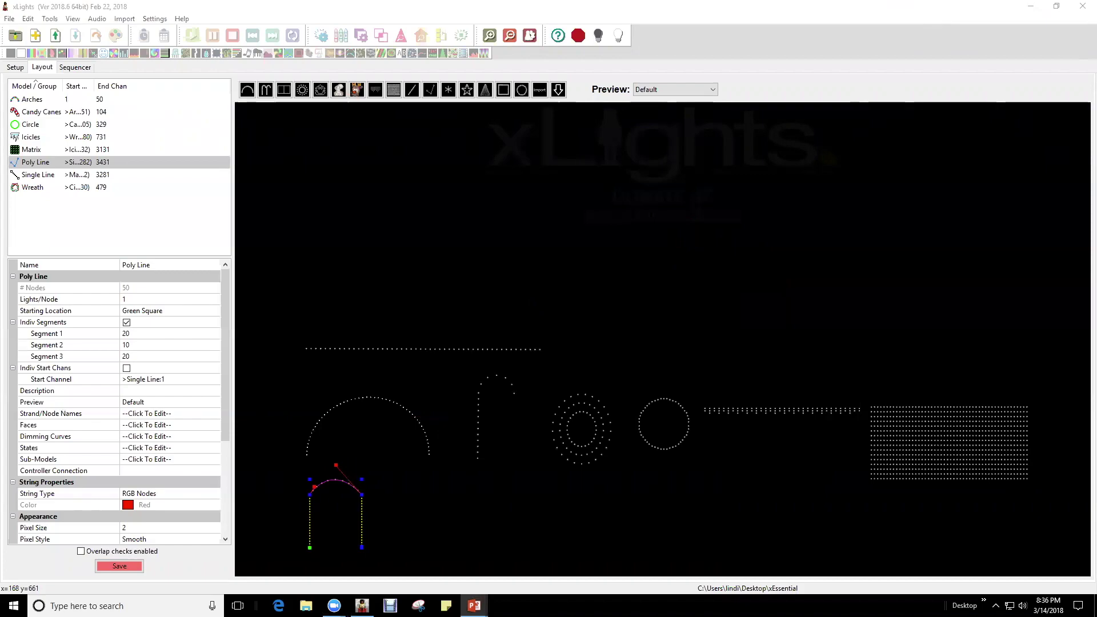
key(alt+Tab)
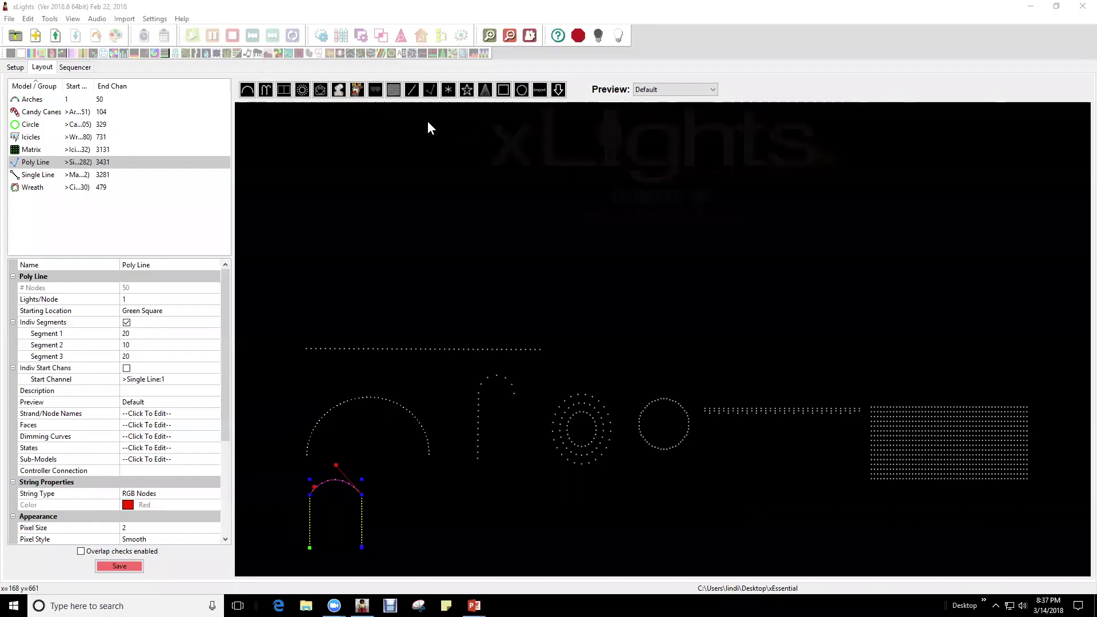
Step: Add a Spinner model and place it in the empty area above the single line and wreath
click(449, 92)
drag(415, 190, 468, 237)
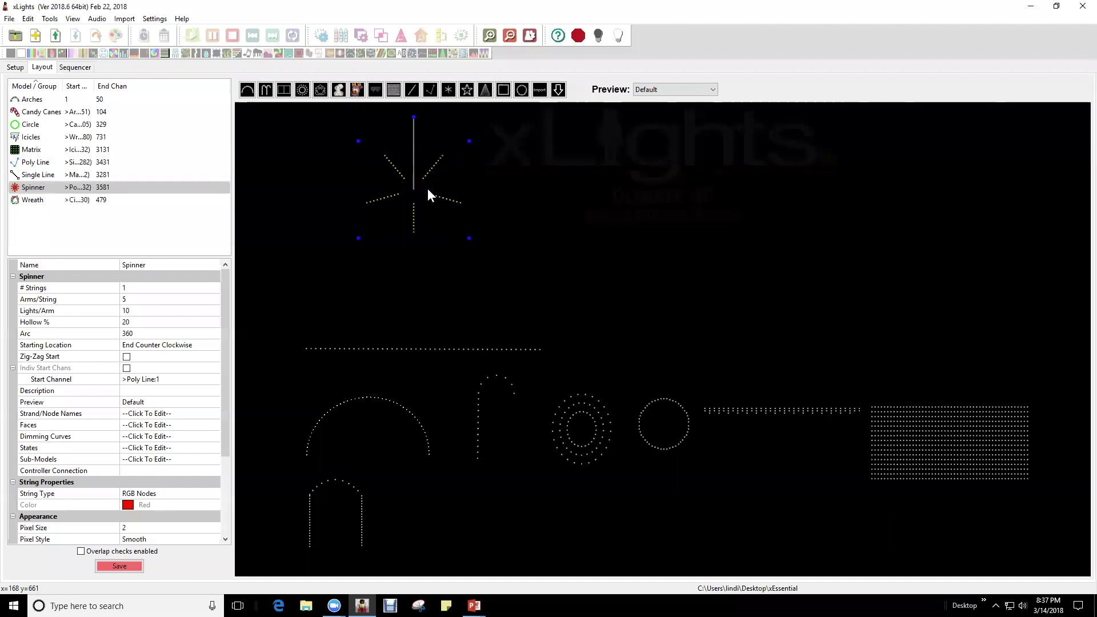
drag(421, 181, 575, 224)
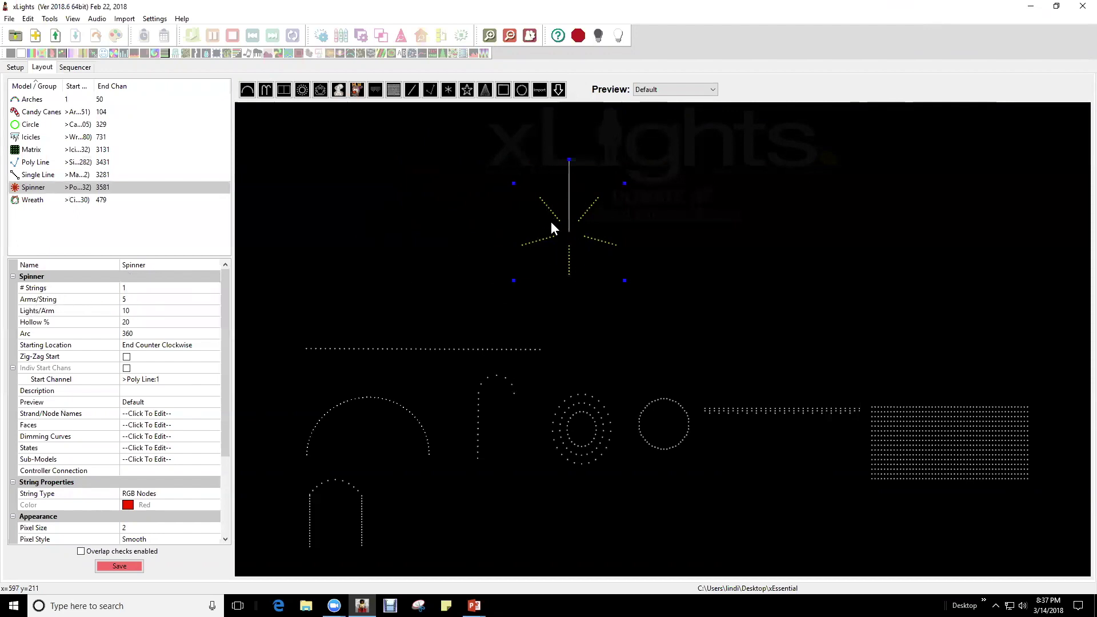
Step: Set the spinner's arms per string to 8
click(152, 299)
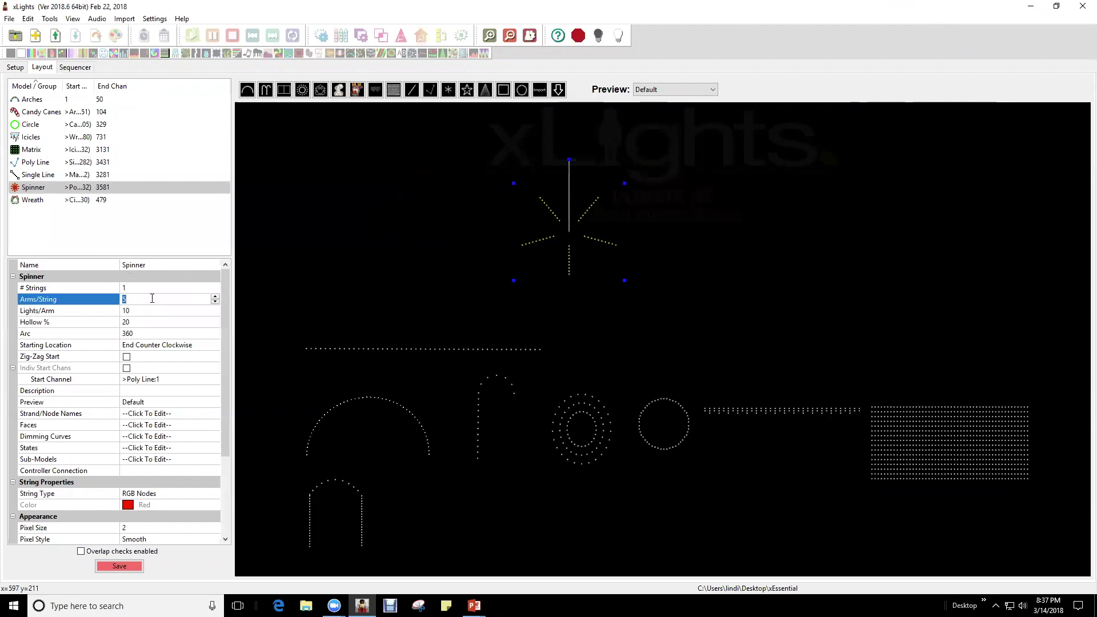
text(78)
key(BackSpace)
key(BackSpace)
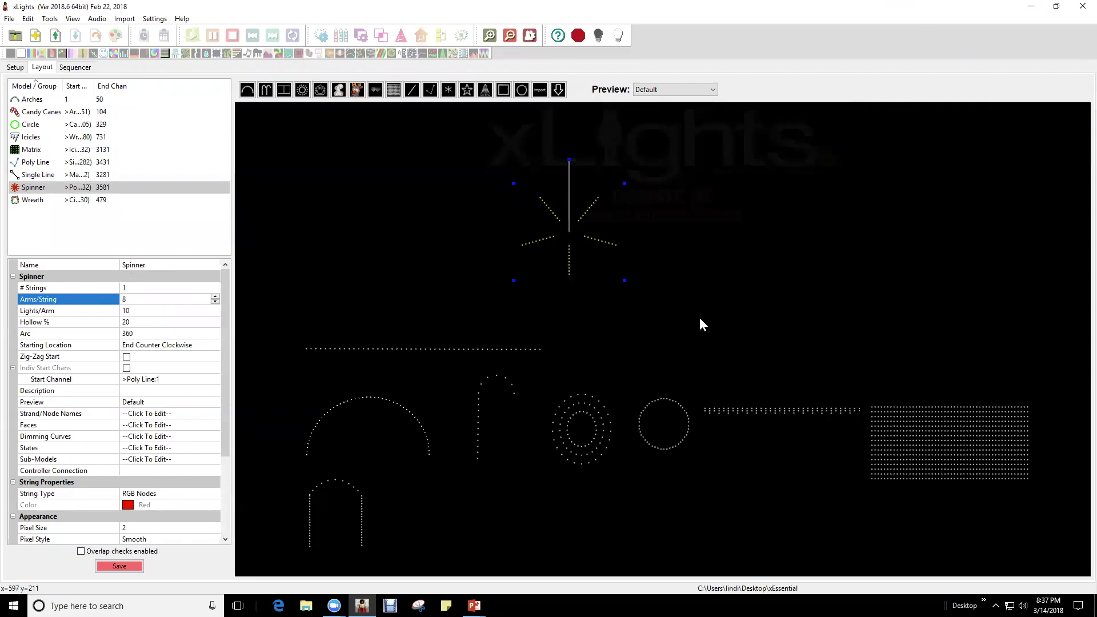
click(559, 208)
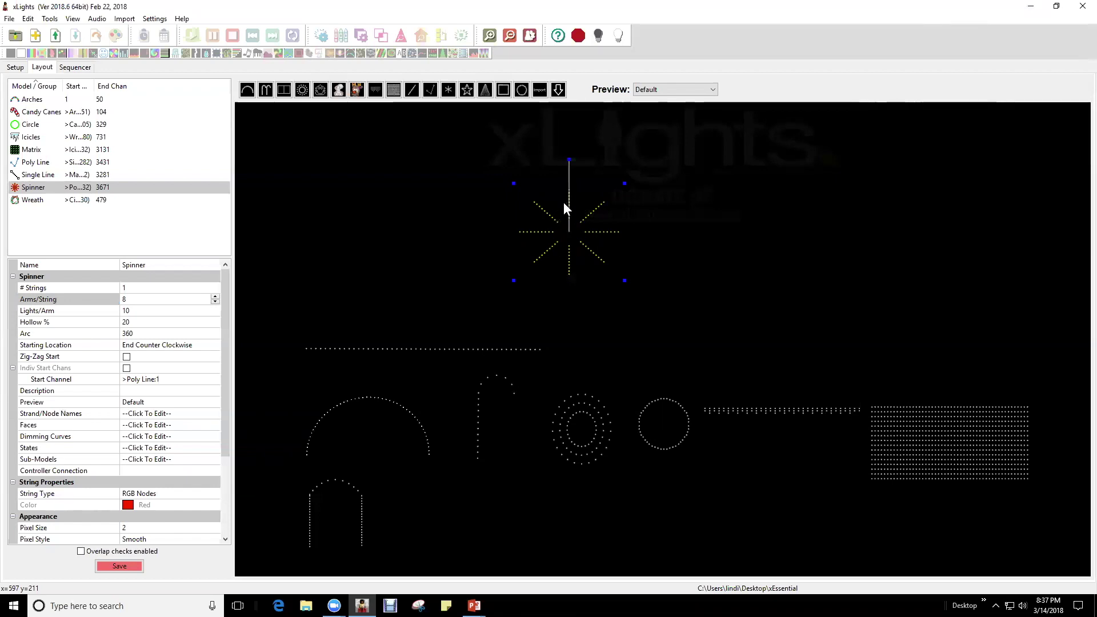
Step: Set the spinner's arms per string to 6
click(147, 297)
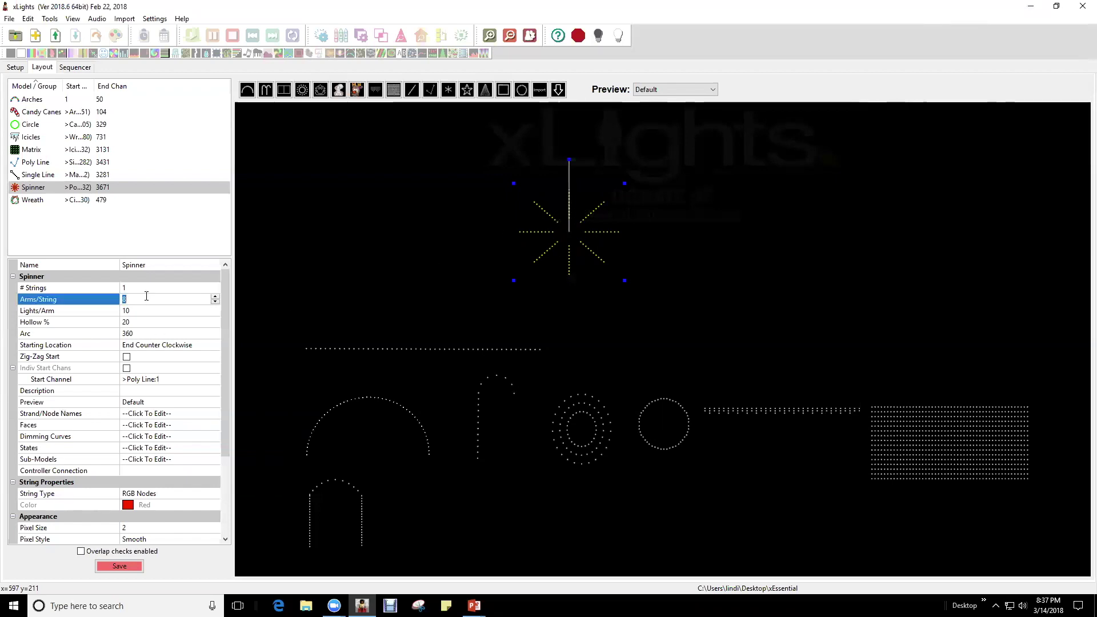
text(6)
key(Return)
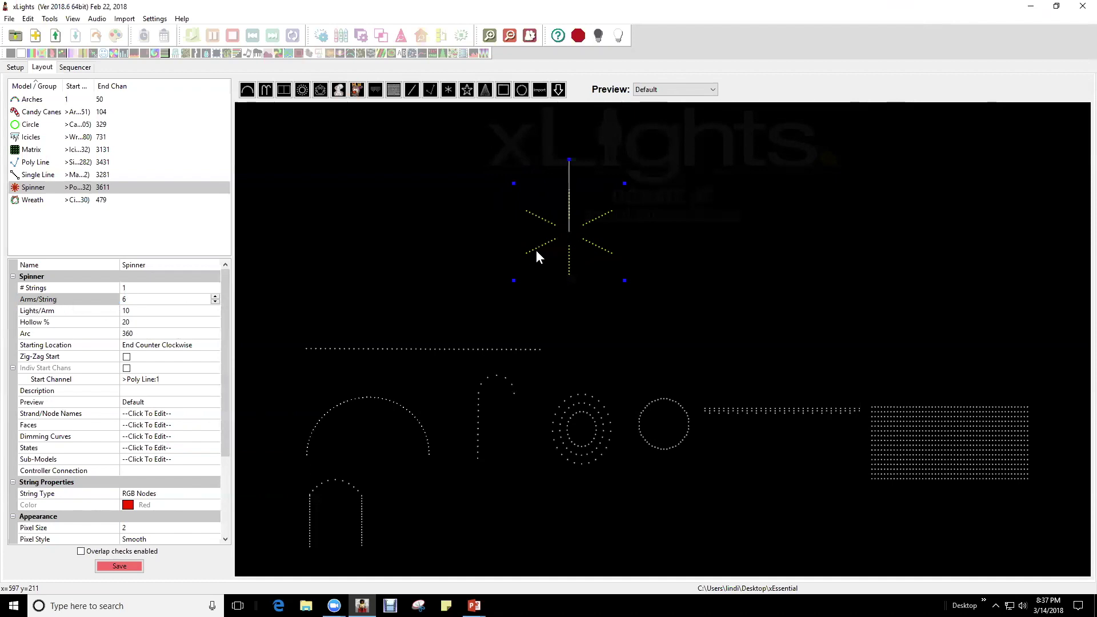
Step: Try 20 lights per arm on the spinner and return the setting to 10
click(135, 312)
text(20)
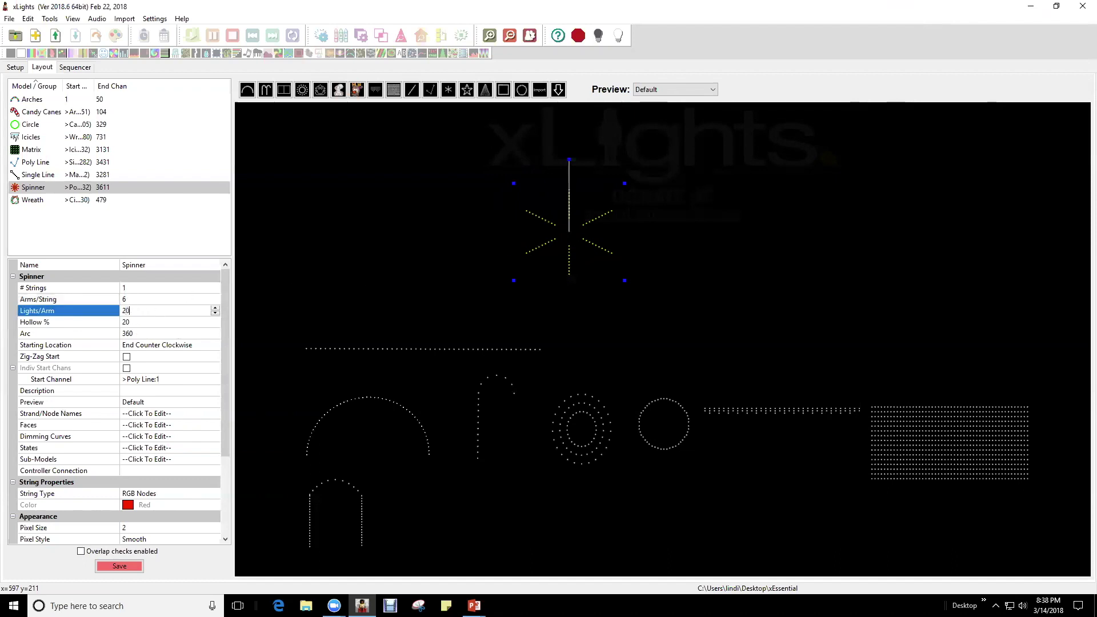
click(542, 250)
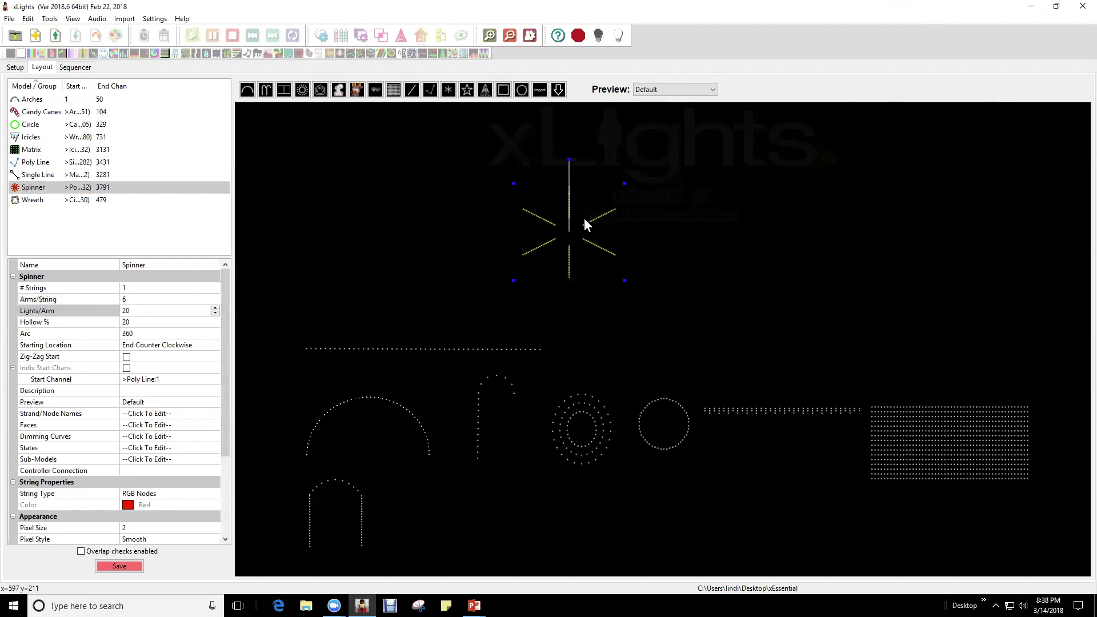
click(138, 313)
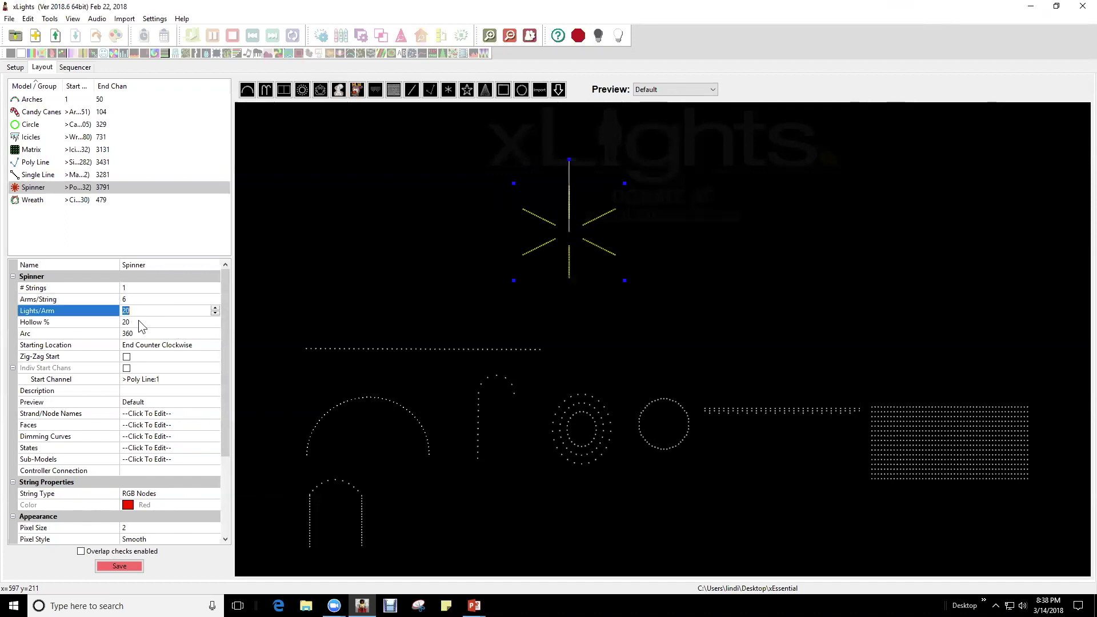
text(10)
key(Return)
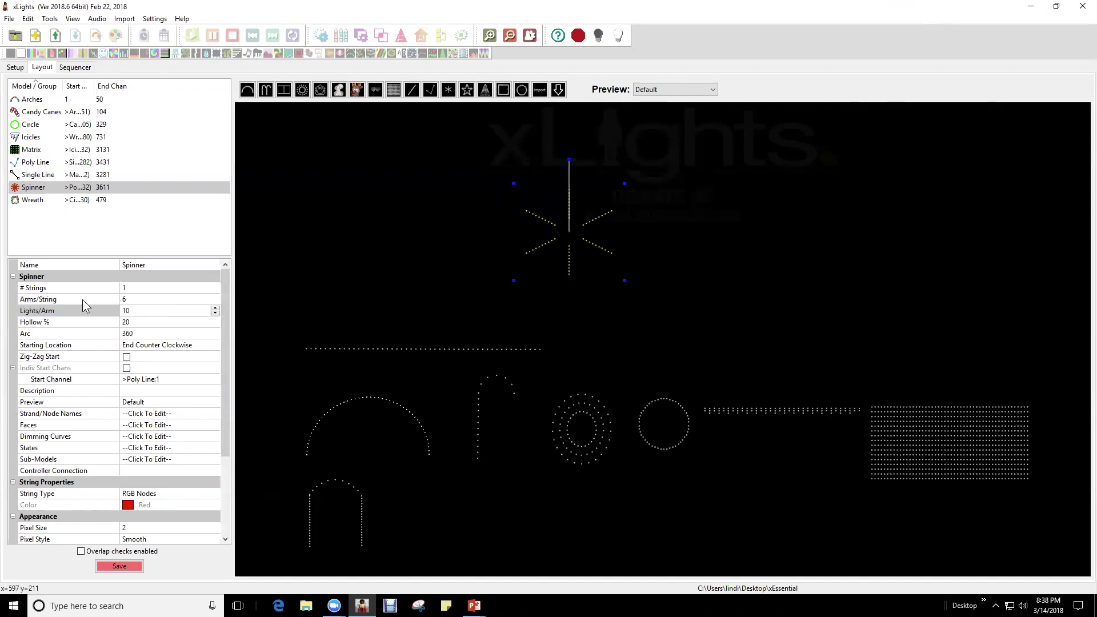
Step: Set the spinner's hollow percentage to 25
click(147, 321)
click(215, 324)
click(215, 325)
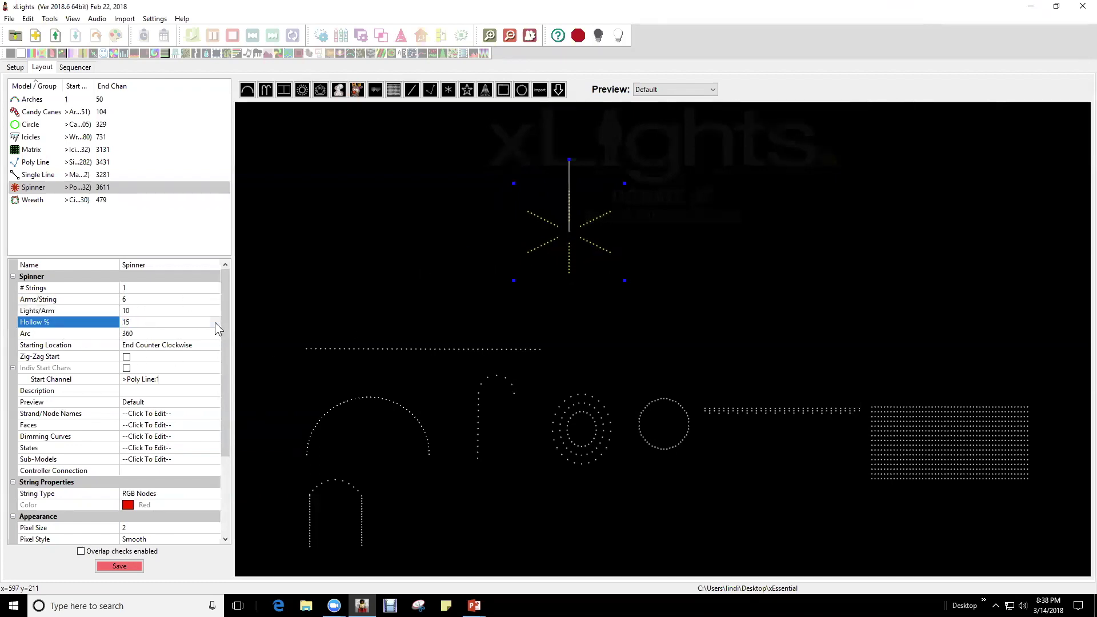
click(214, 320)
click(214, 320)
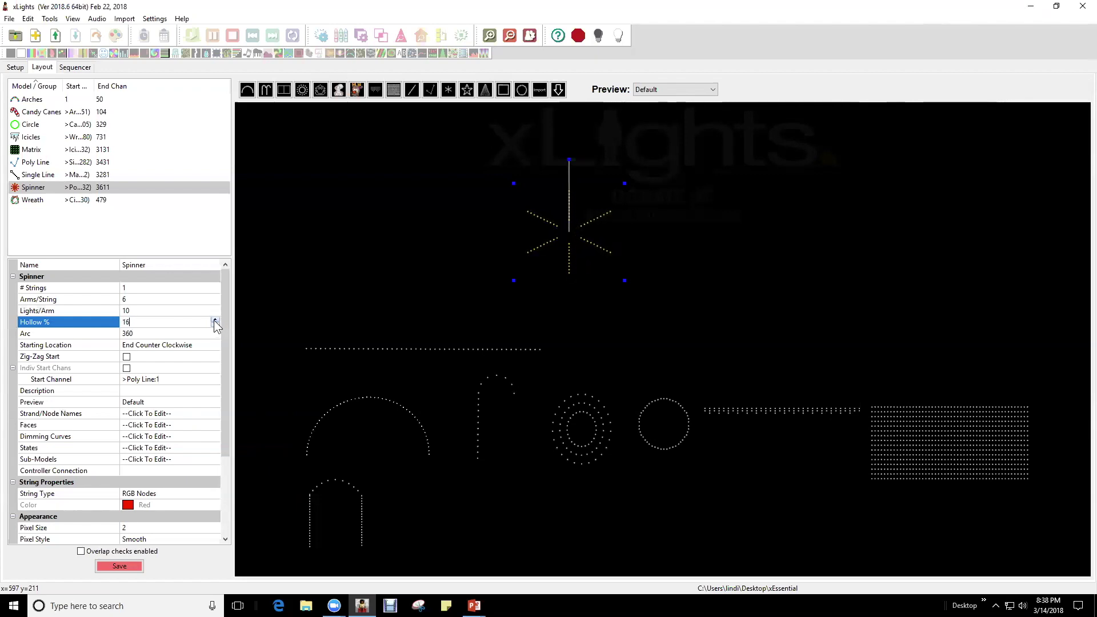
Step: Reduce the spinner's arc to 323 degrees
click(143, 336)
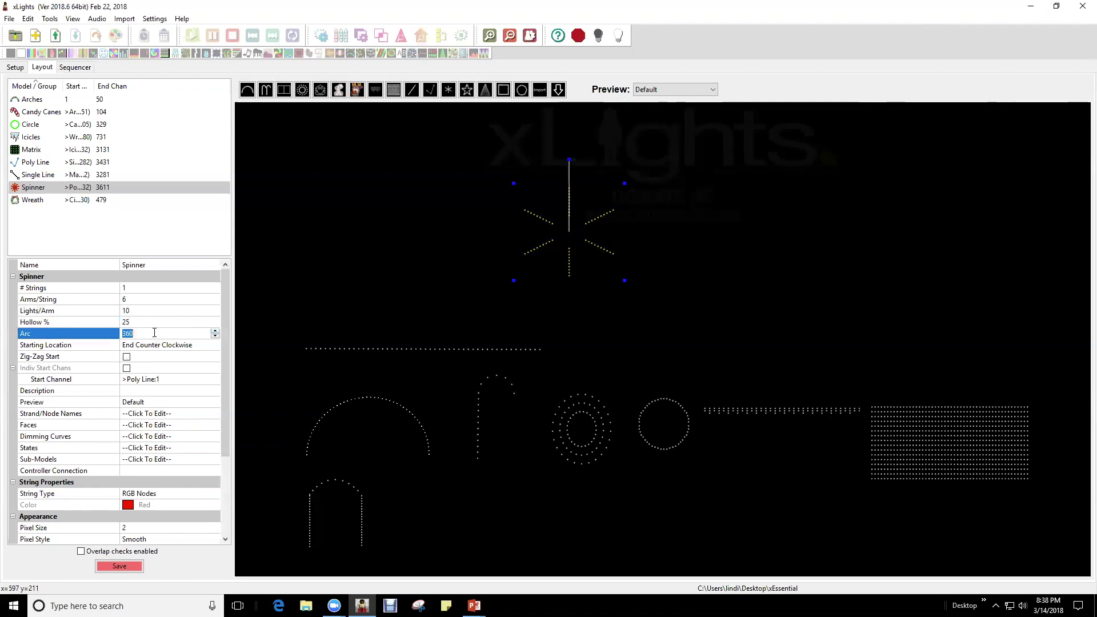
click(215, 335)
drag(215, 335, 215, 335)
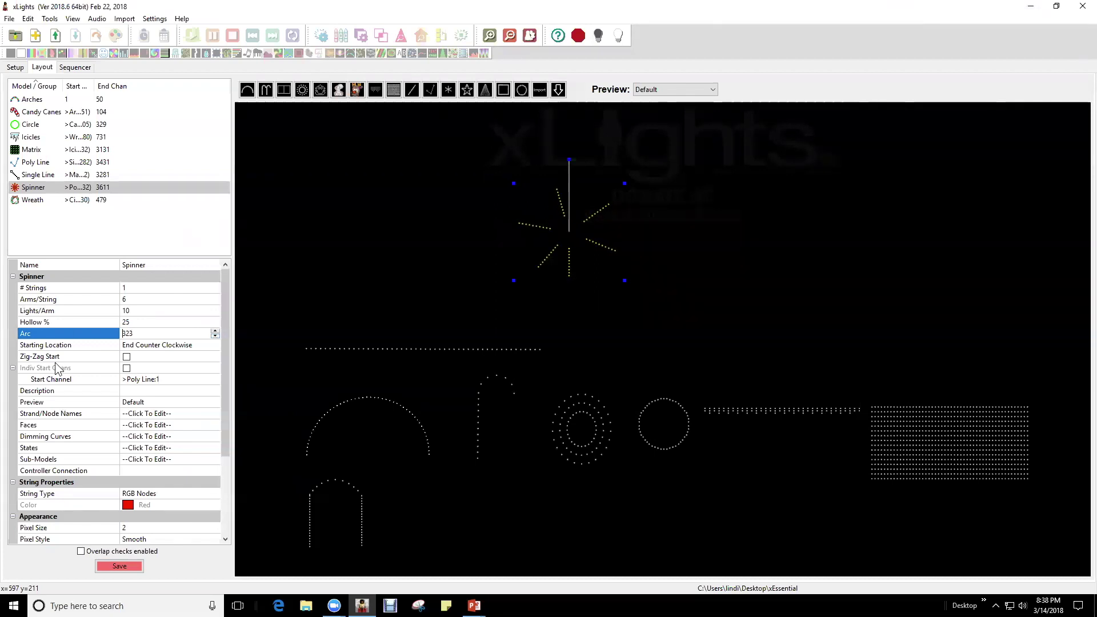
Step: Examine the starting location choices available for the spinner
click(166, 345)
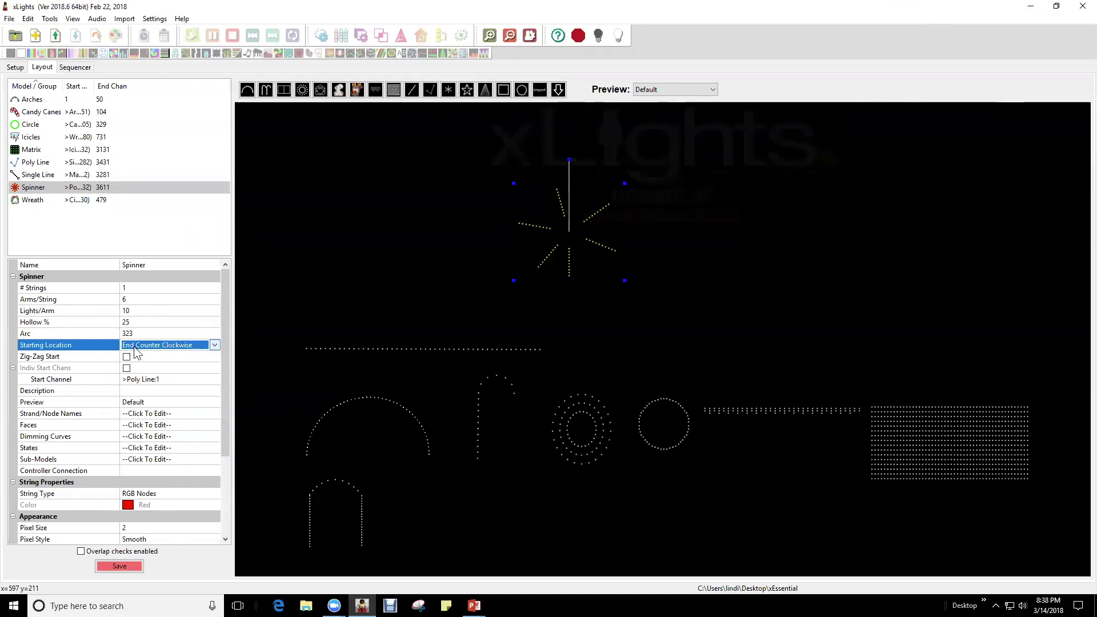
click(214, 345)
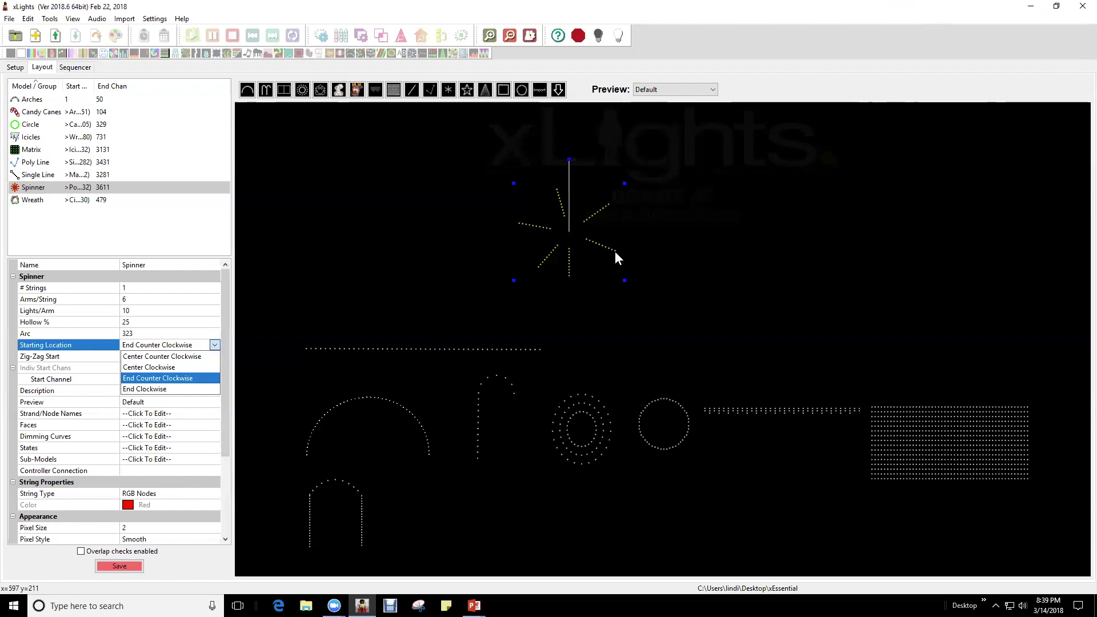
click(212, 346)
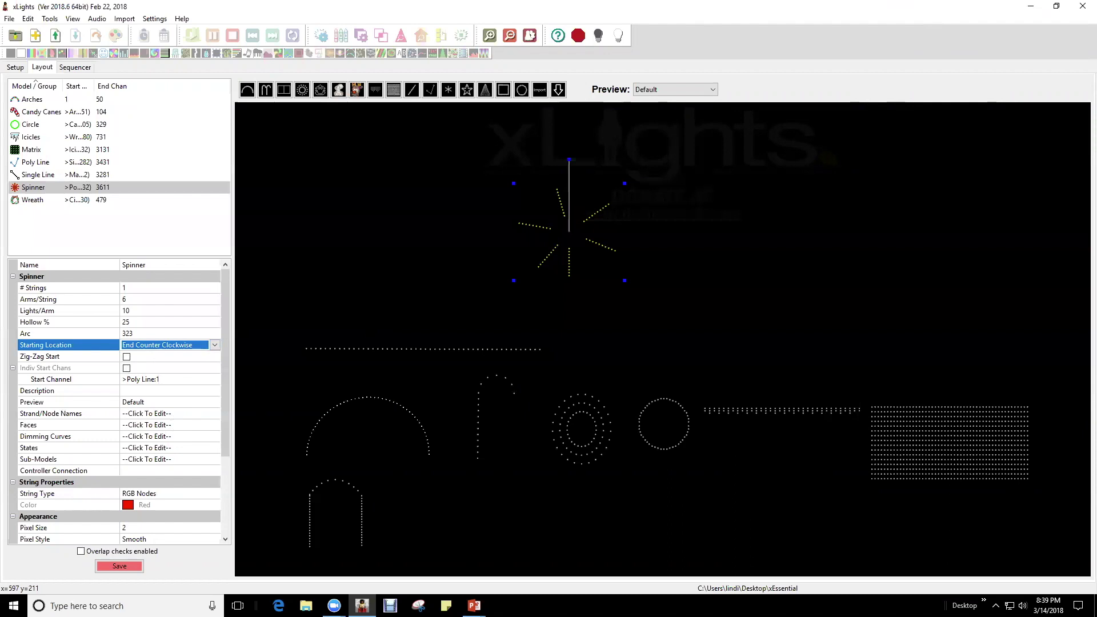
key(alt+Tab)
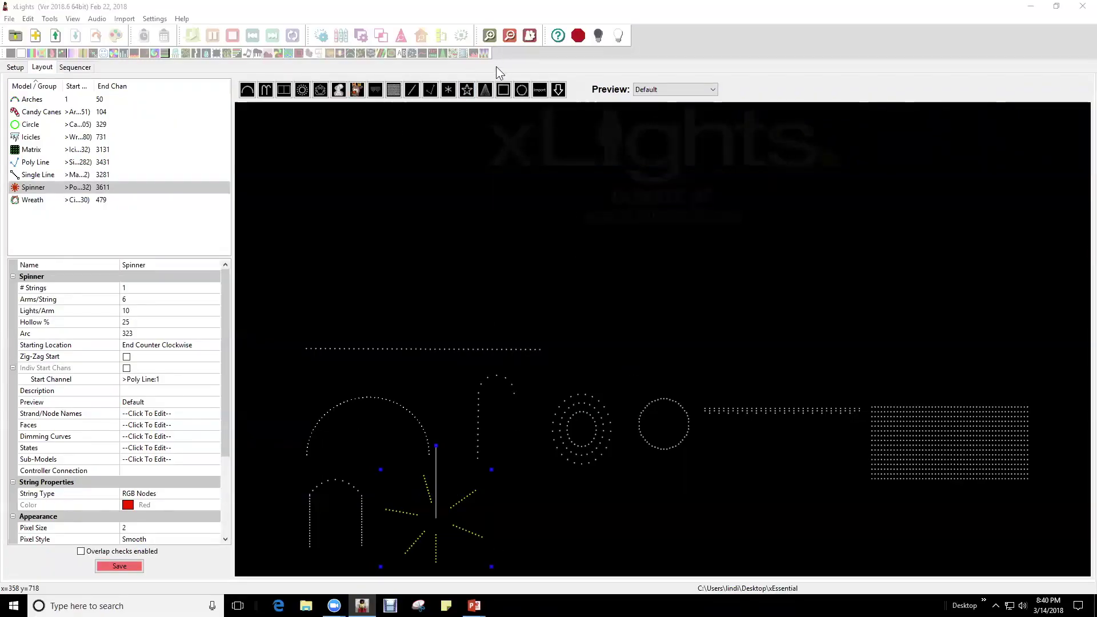
Step: Add a Star model in the empty area above the single line and view the Circle model's properties for comparison
click(465, 92)
drag(543, 215, 589, 263)
click(580, 415)
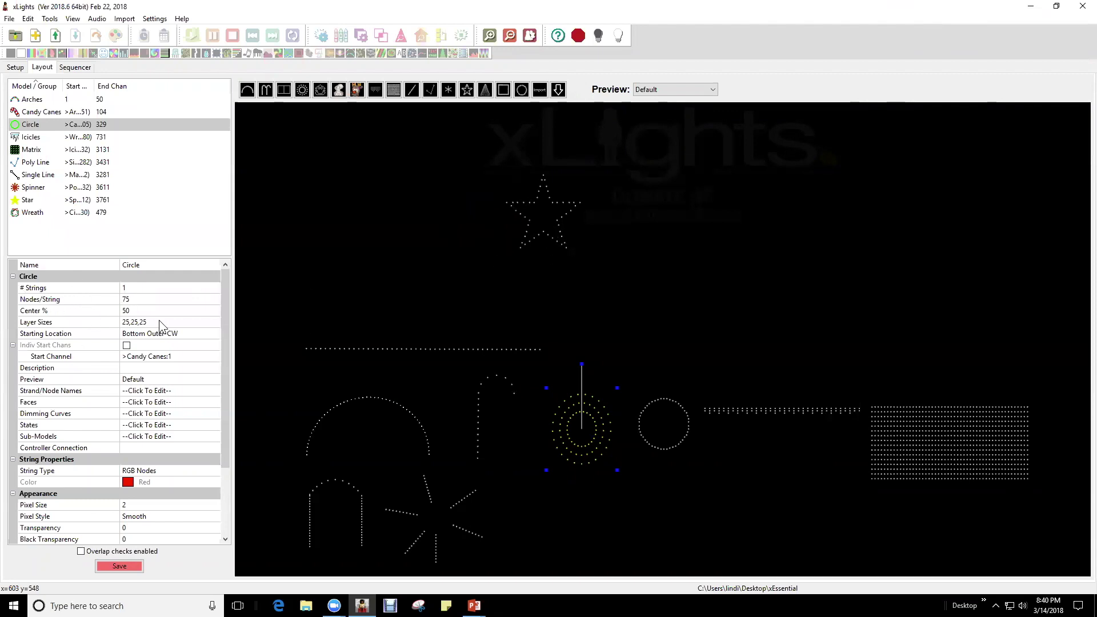
Step: Try 6 points on the star and return the number of points to 5
click(496, 235)
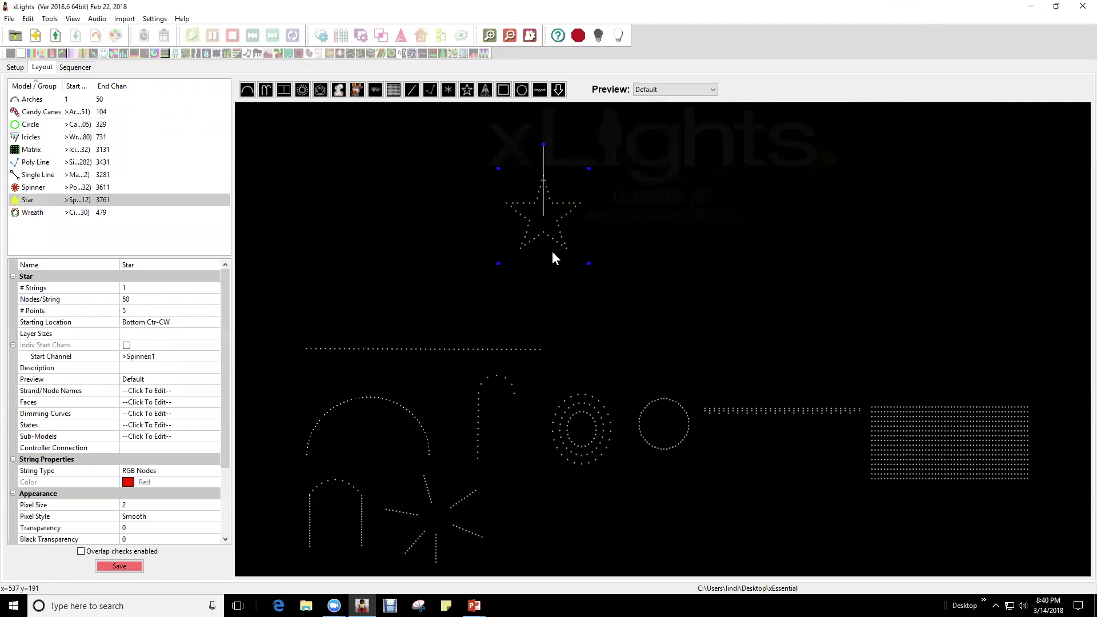
click(156, 310)
text(6)
key(Return)
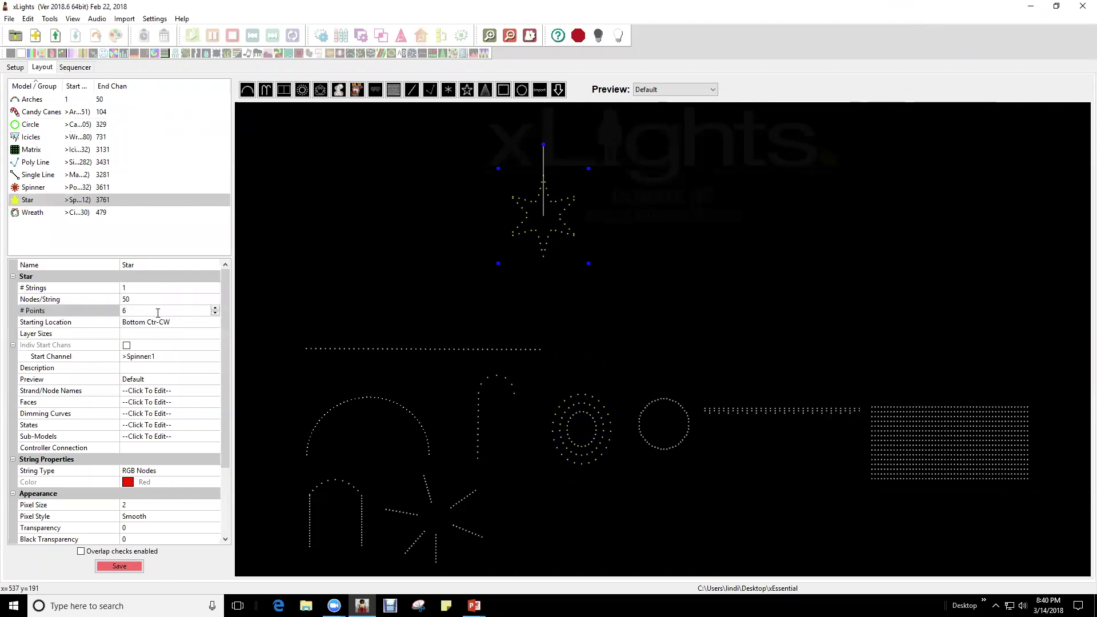
click(157, 313)
text(5)
key(Return)
Step: Set the star's nodes per string to 270
click(132, 333)
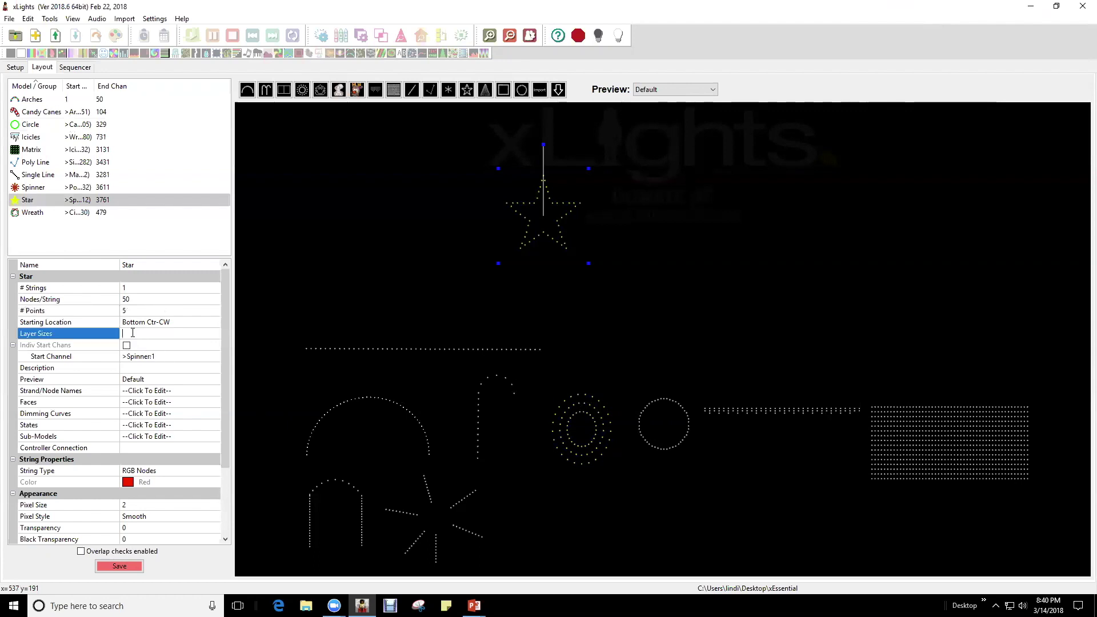
click(154, 299)
text(270)
key(Return)
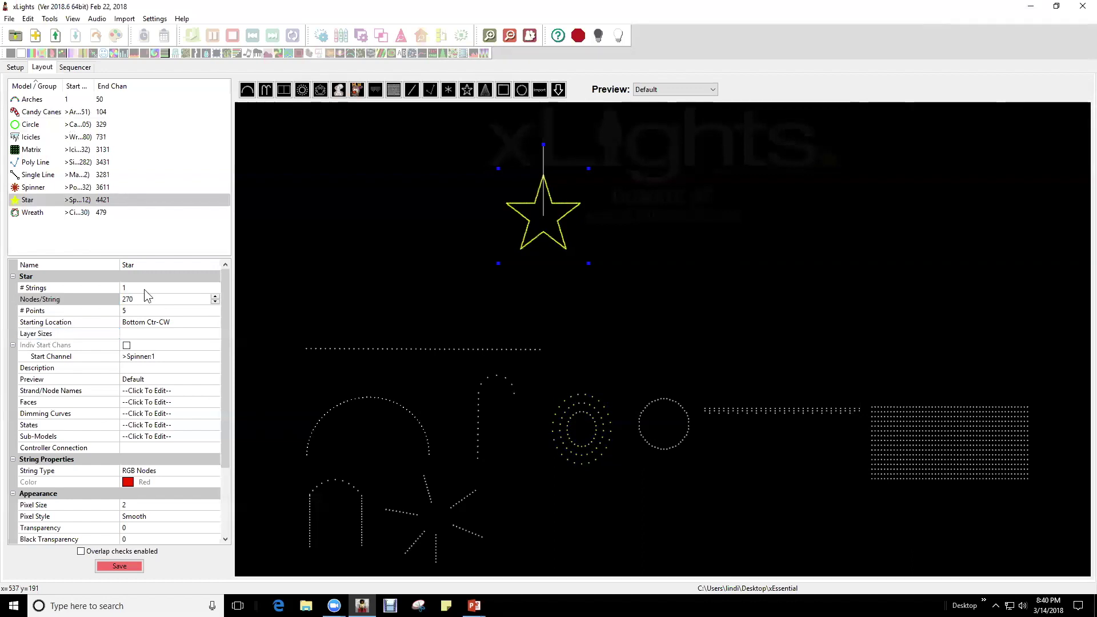
Step: Set the star's layer sizes to 70,60,50,40,30,20 and enlarge the star to more than twice its size
click(126, 334)
text(70,60)
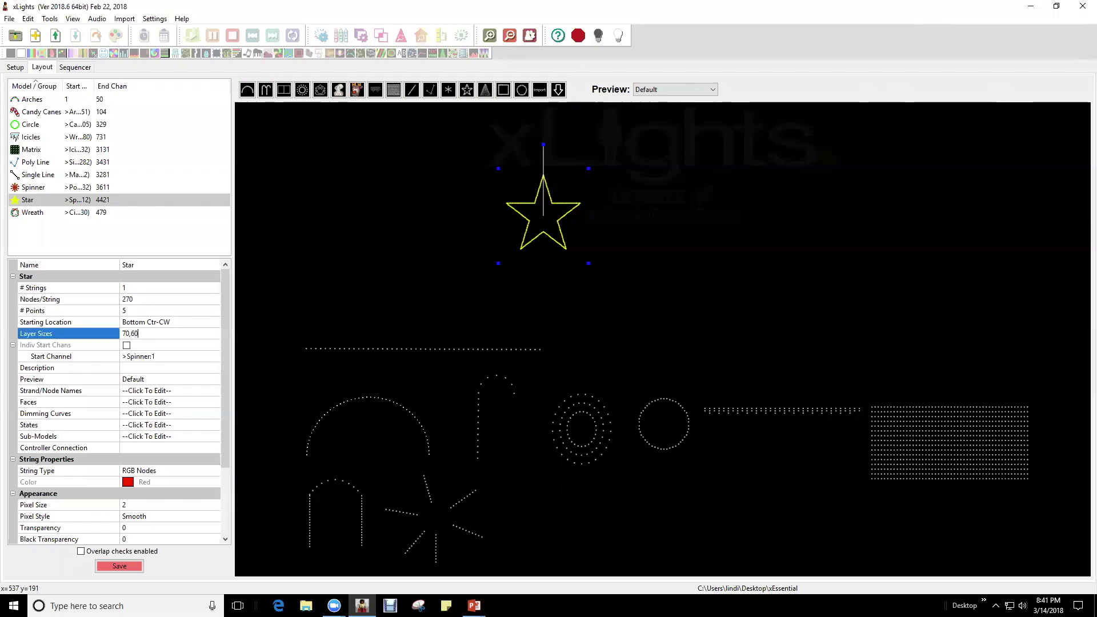
text(,50,40,30,20)
key(Return)
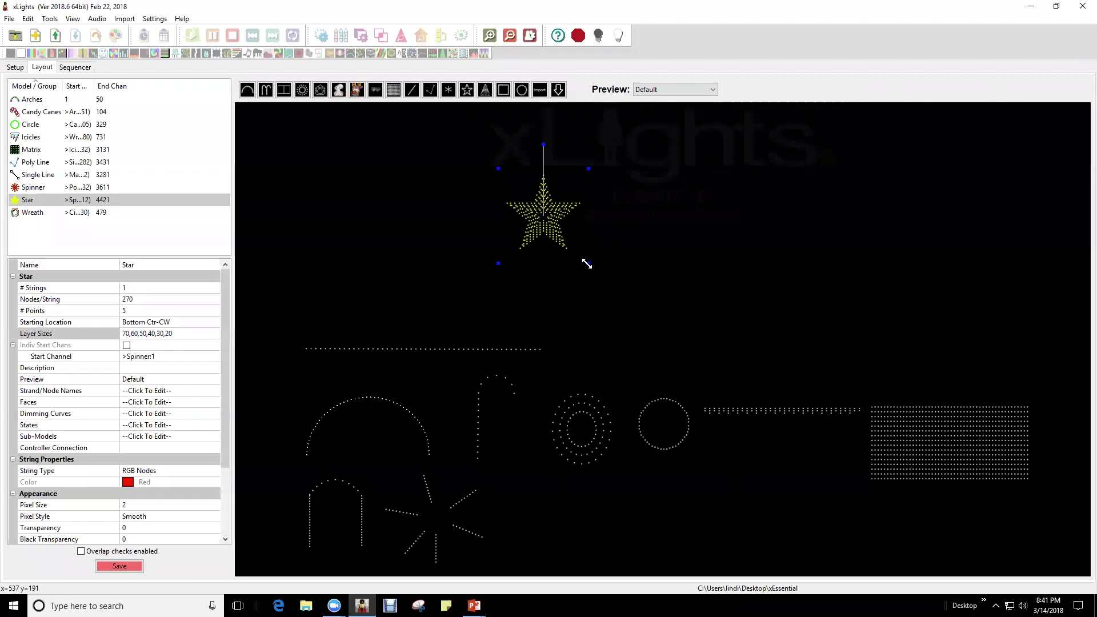
drag(588, 266, 668, 327)
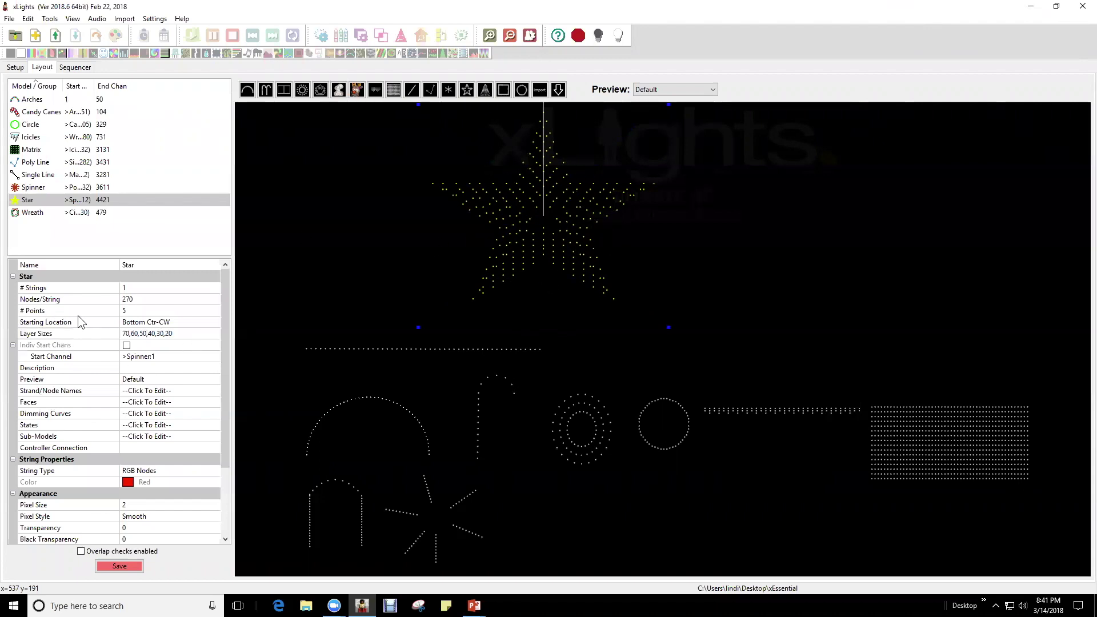
Step: Set the star's nodes per string to 75
click(171, 334)
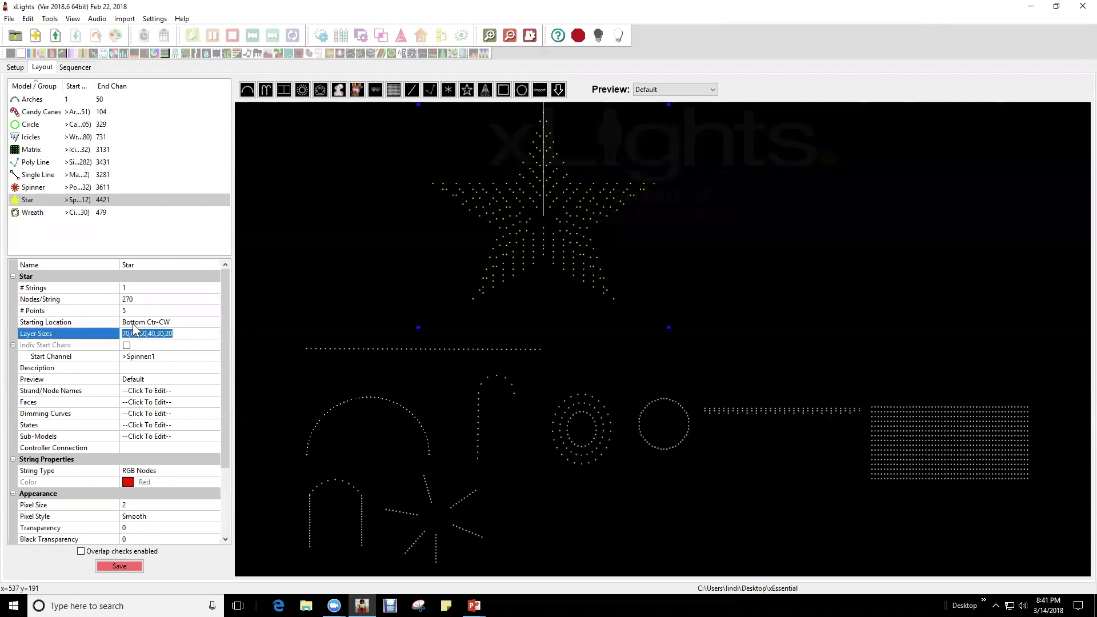
click(154, 300)
text(75)
key(Return)
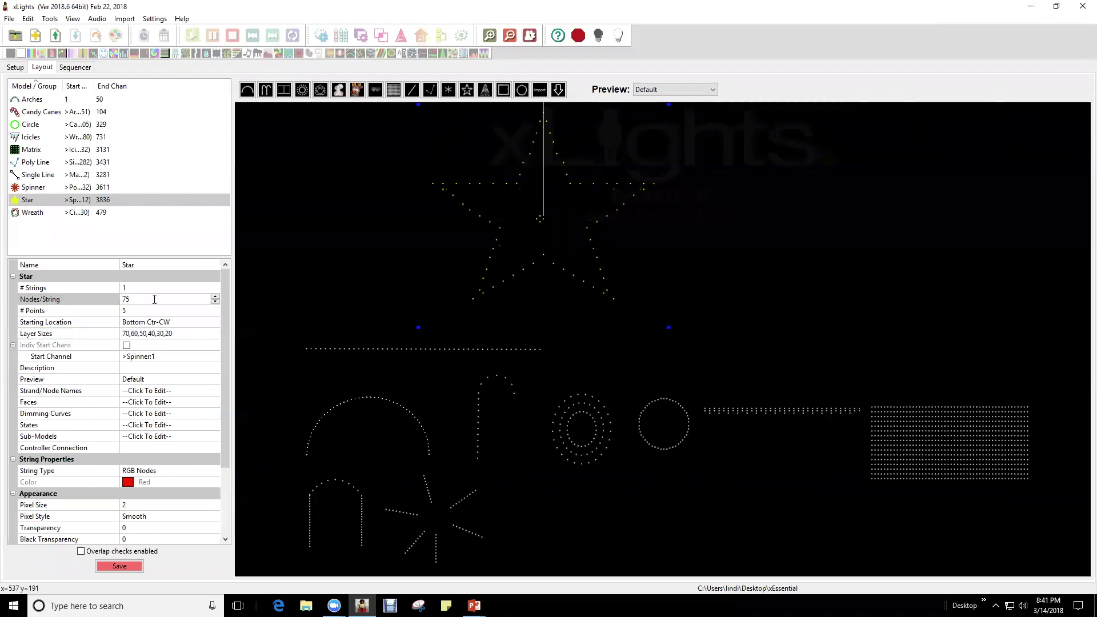
Step: Set the star's layer sizes to 25,25,25
click(188, 332)
double_click(159, 336)
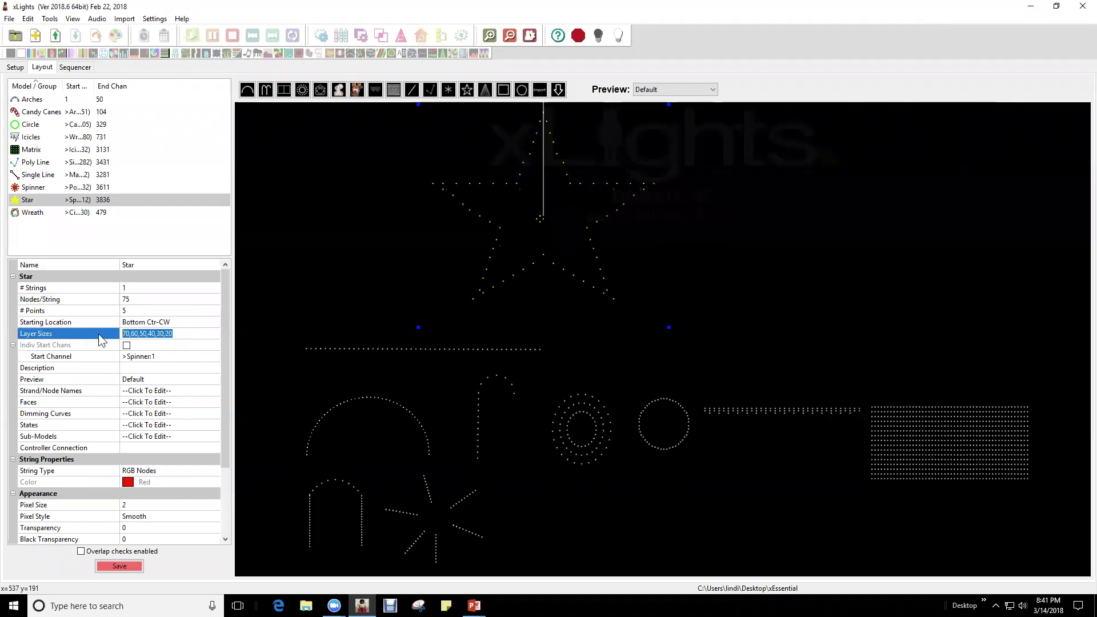
text(25,25,25)
key(Return)
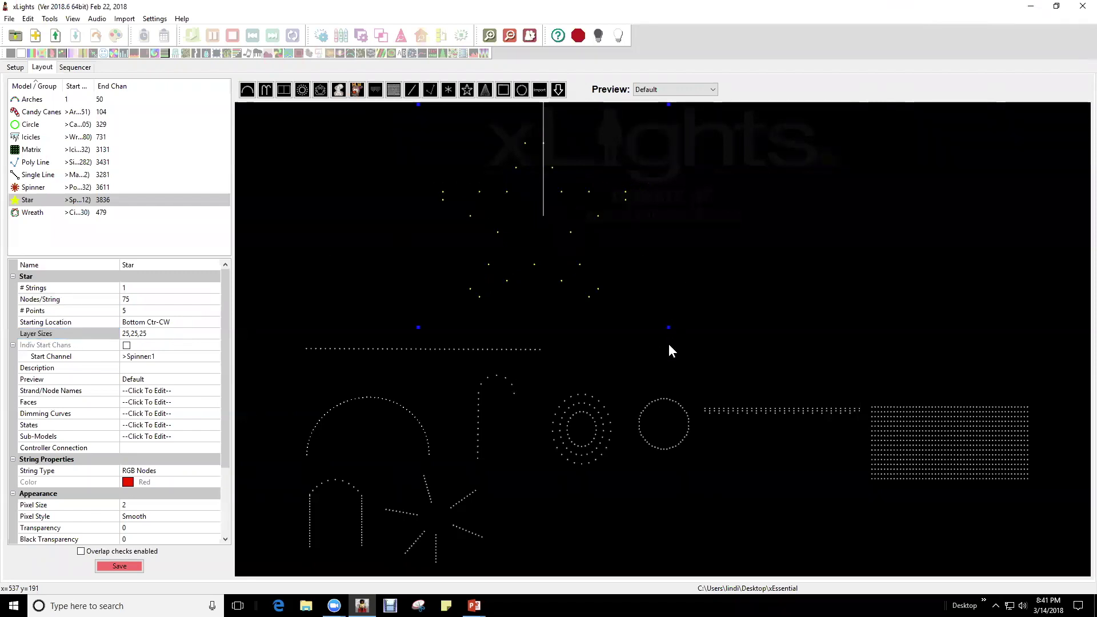
Step: Shrink the star to less than half its size and move it slightly down toward the single line
drag(668, 327, 589, 265)
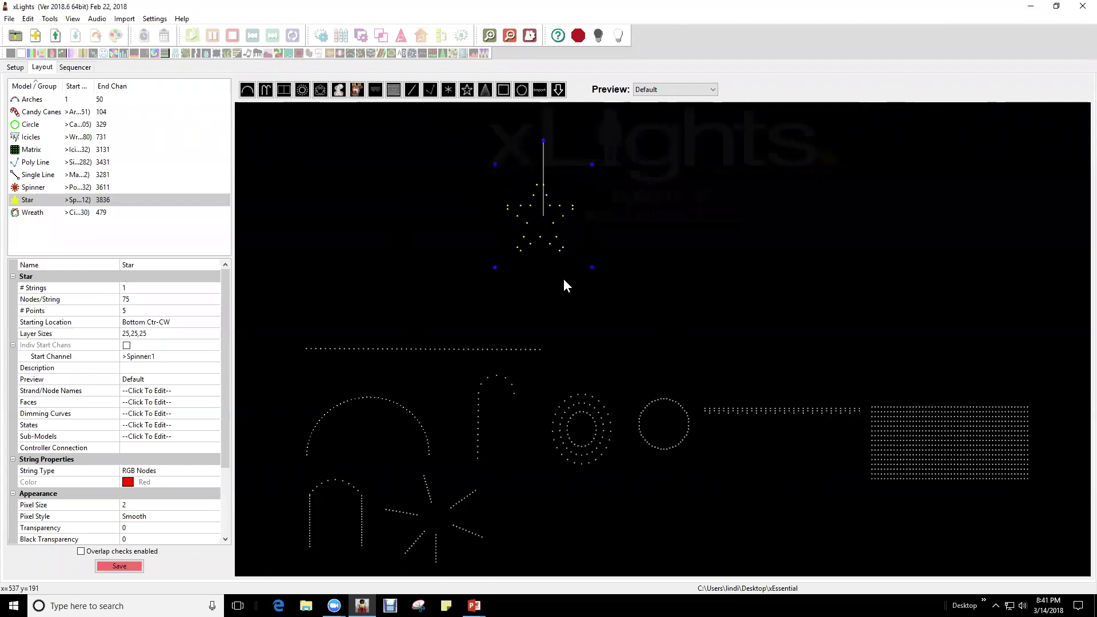
drag(539, 221, 530, 245)
Step: Set the star's nodes per string to 50
click(153, 333)
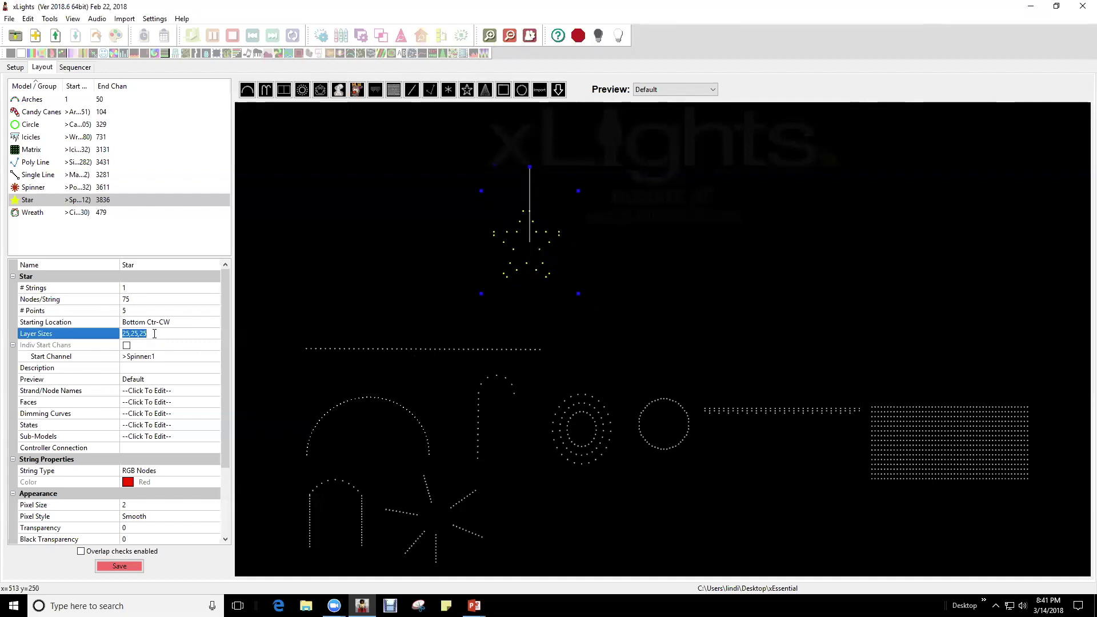
click(146, 298)
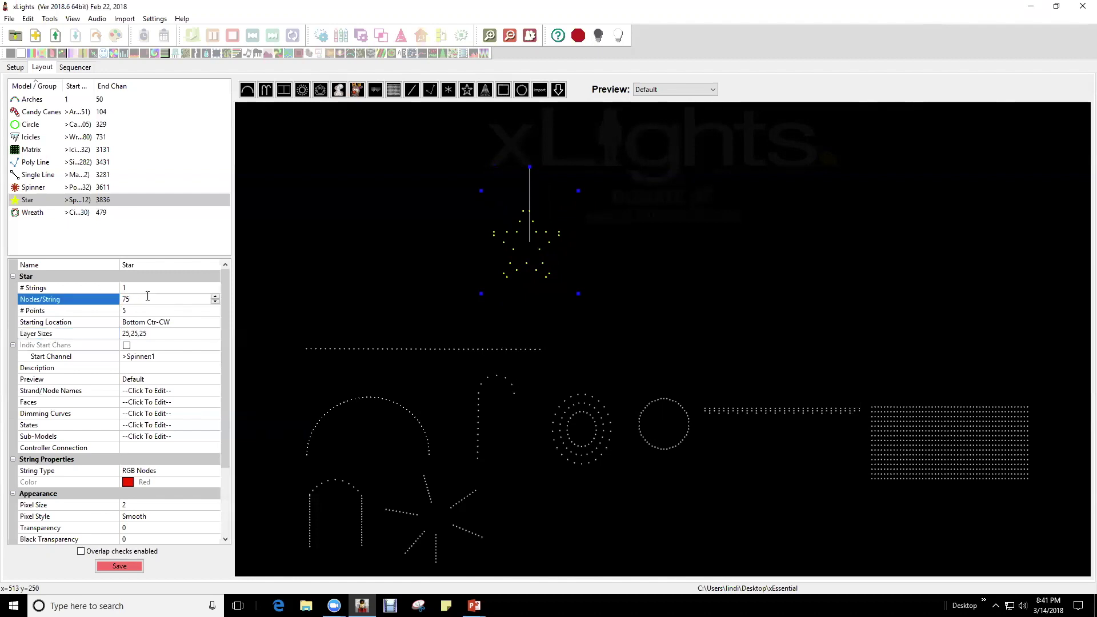
key(BackSpace)
key(BackSpace)
text(50)
key(Return)
Step: Open the star's layer sizes for editing
click(161, 335)
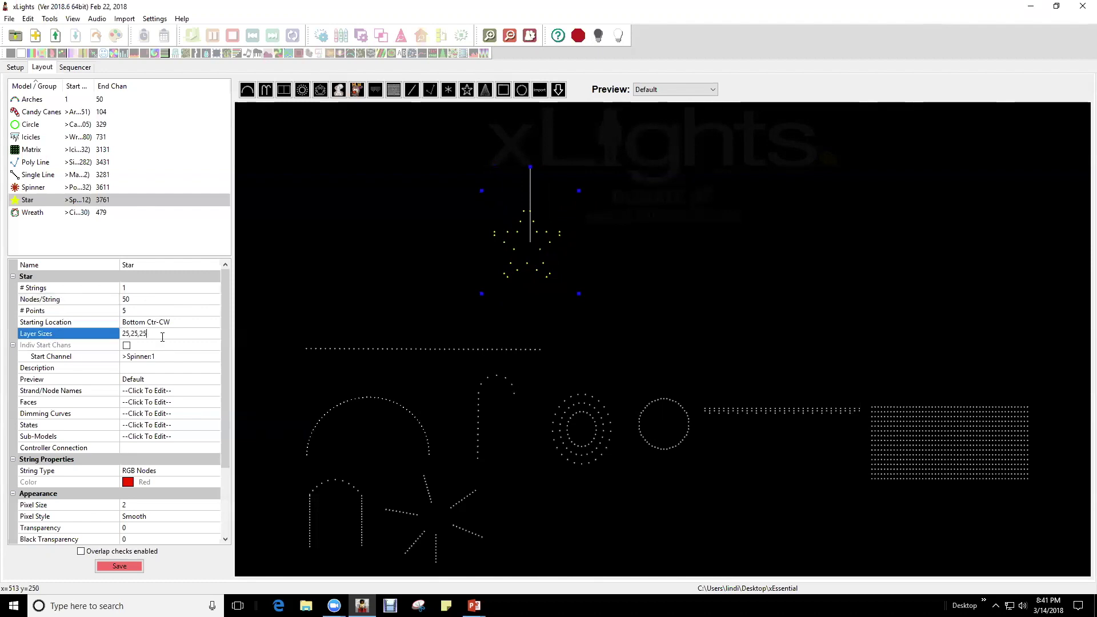
Step: Set the star's layer sizes to 25,25, move it upward and enlarge it in the layout preview
text(25,25)
key(Return)
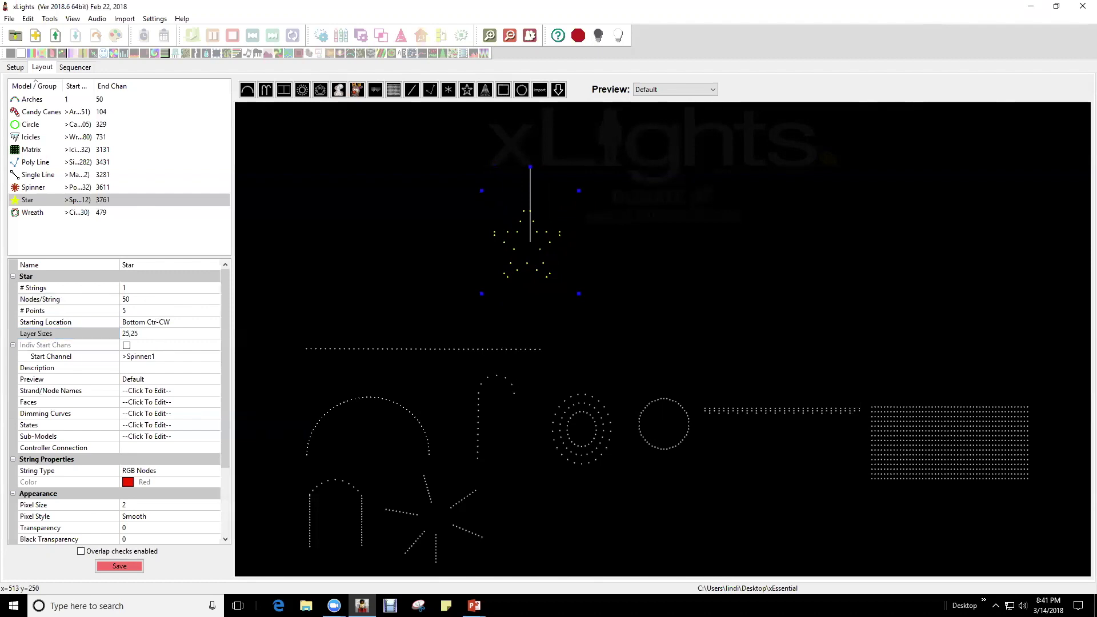
mouse_move(517, 260)
mouse_down()
mouse_move(578, 280)
mouse_move(517, 258)
mouse_up()
click(584, 277)
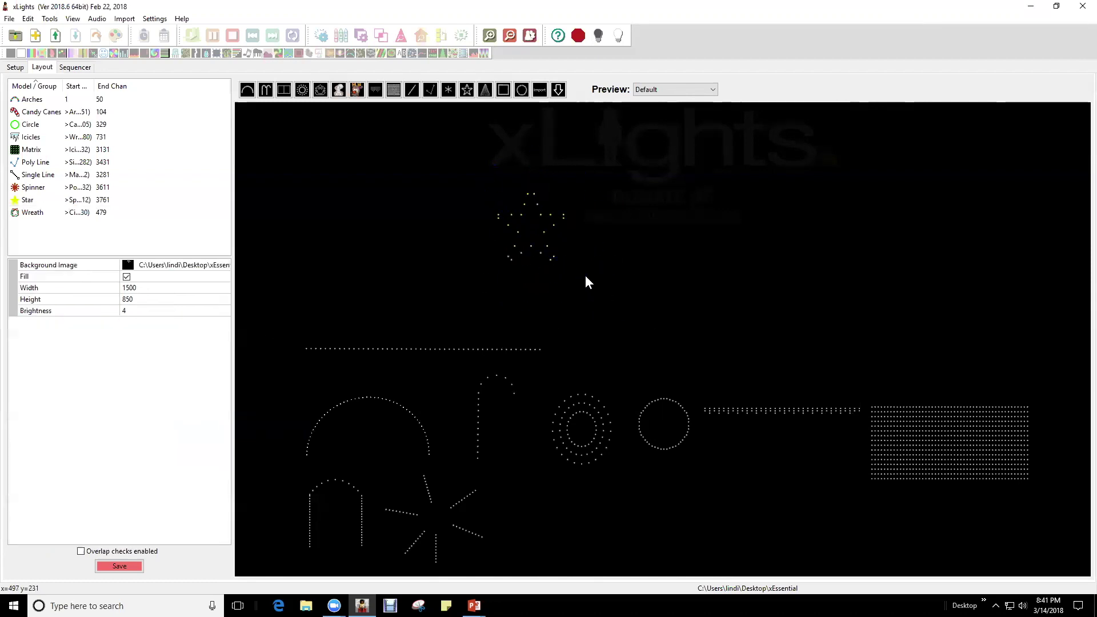
click(543, 238)
drag(583, 277, 629, 326)
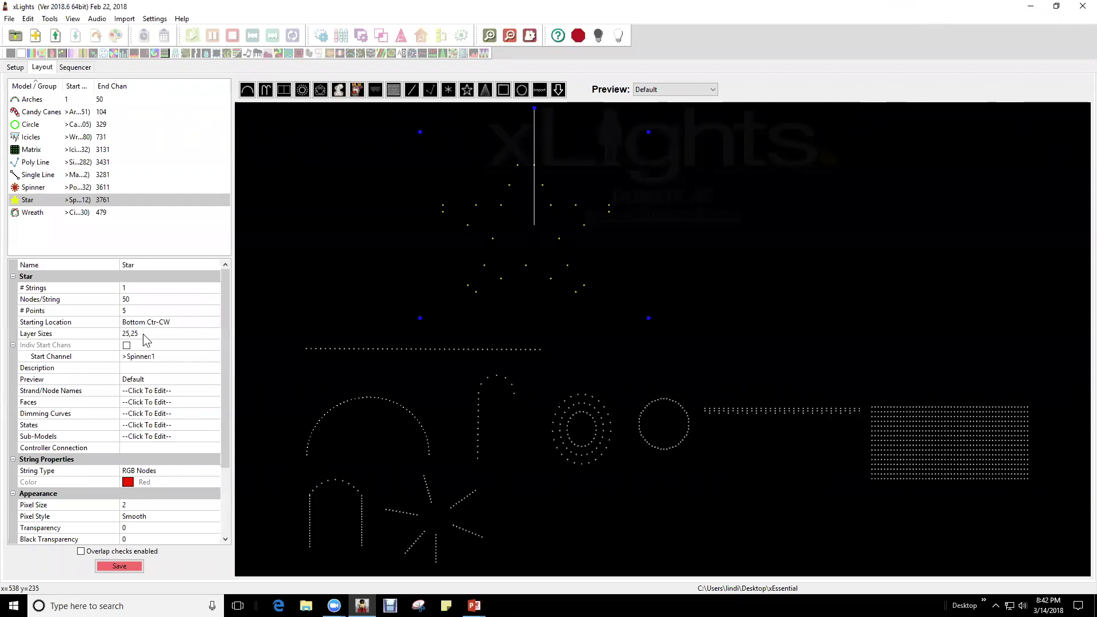
Step: Set the star to 270 nodes per string with layer sizes 70,60,50,40,30,20
click(144, 334)
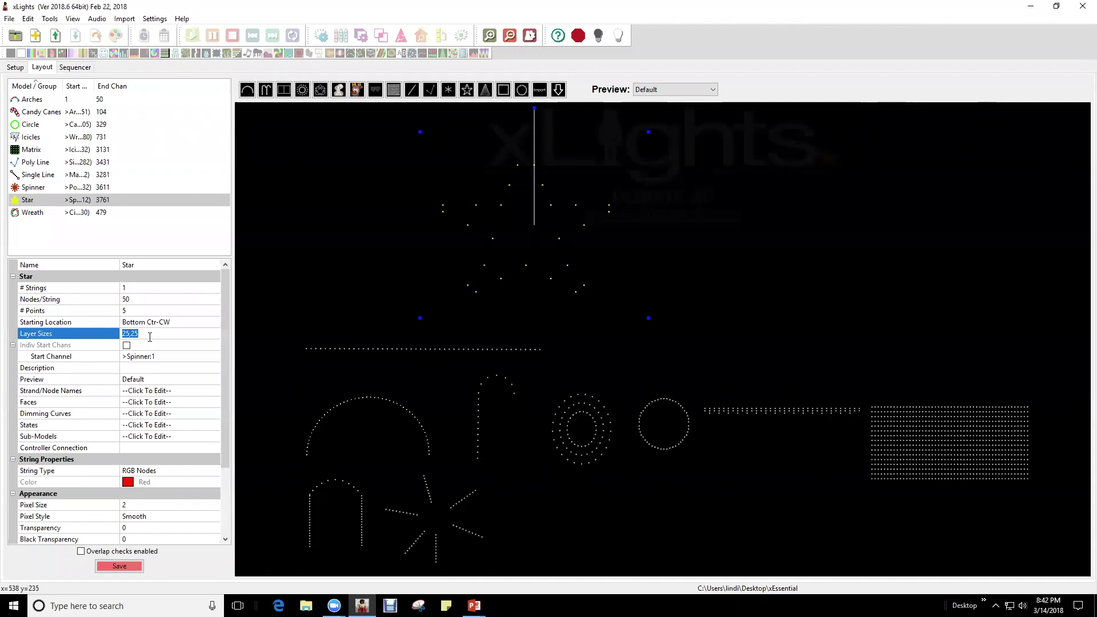
click(137, 300)
text(270)
key(Return)
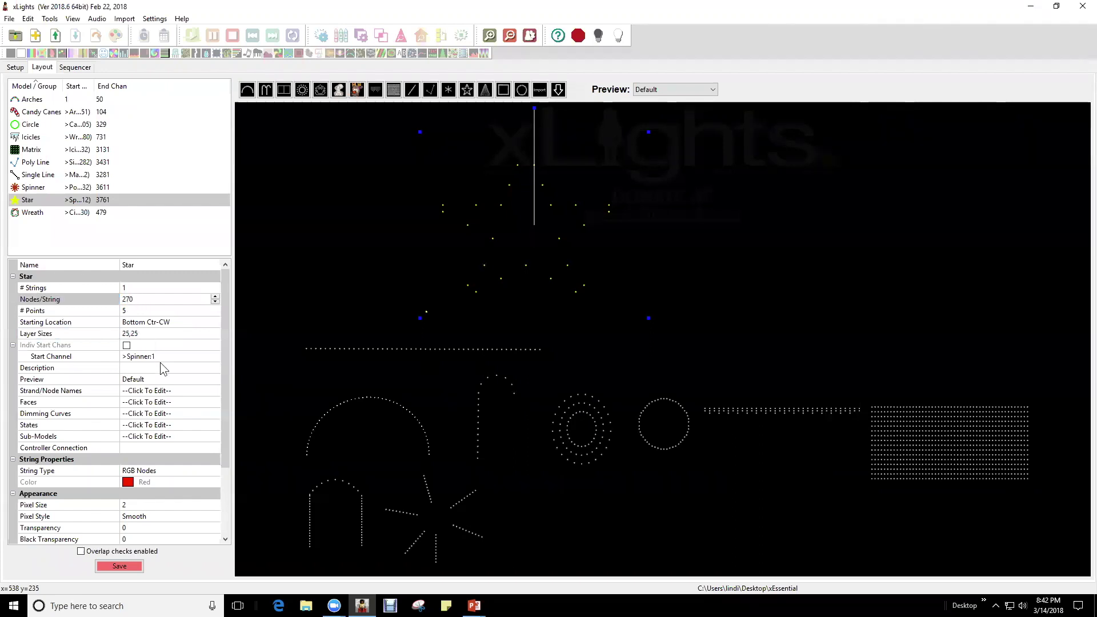
click(147, 336)
text(70,60,50,40,30,20)
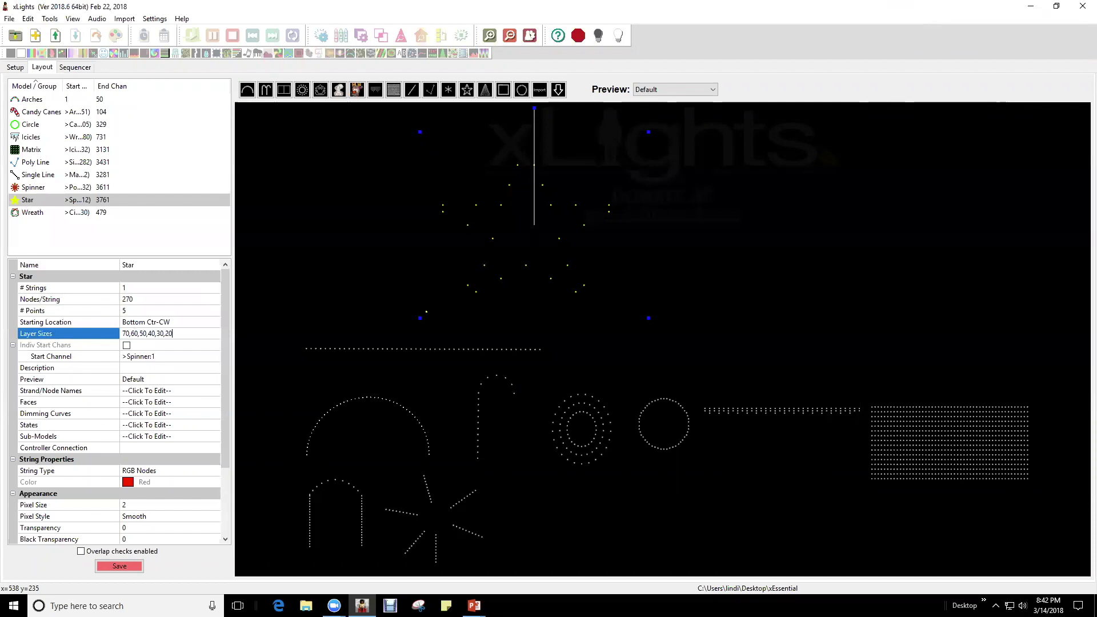
key(Return)
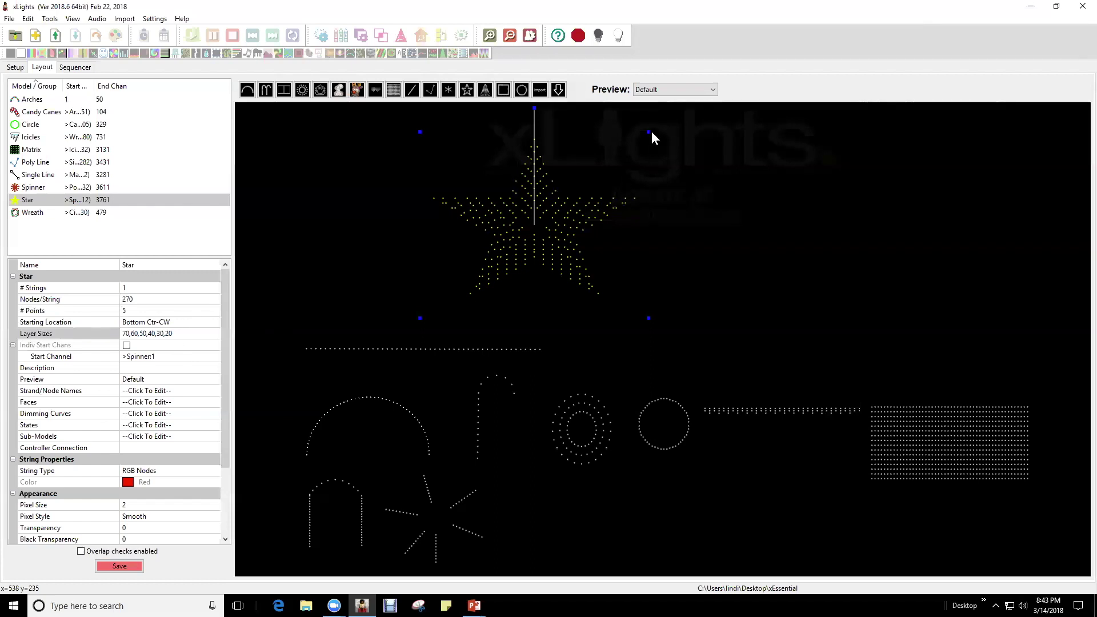
Step: Shrink the star to about half its size and place it beside the spinner, below the wreath
drag(650, 134, 596, 181)
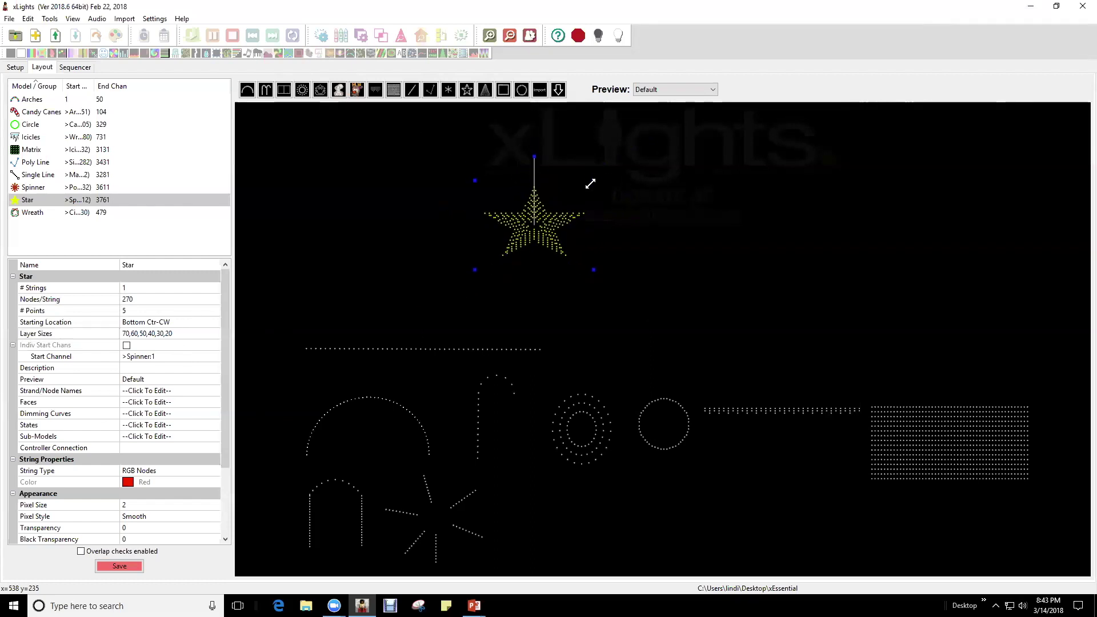
drag(554, 264, 555, 496)
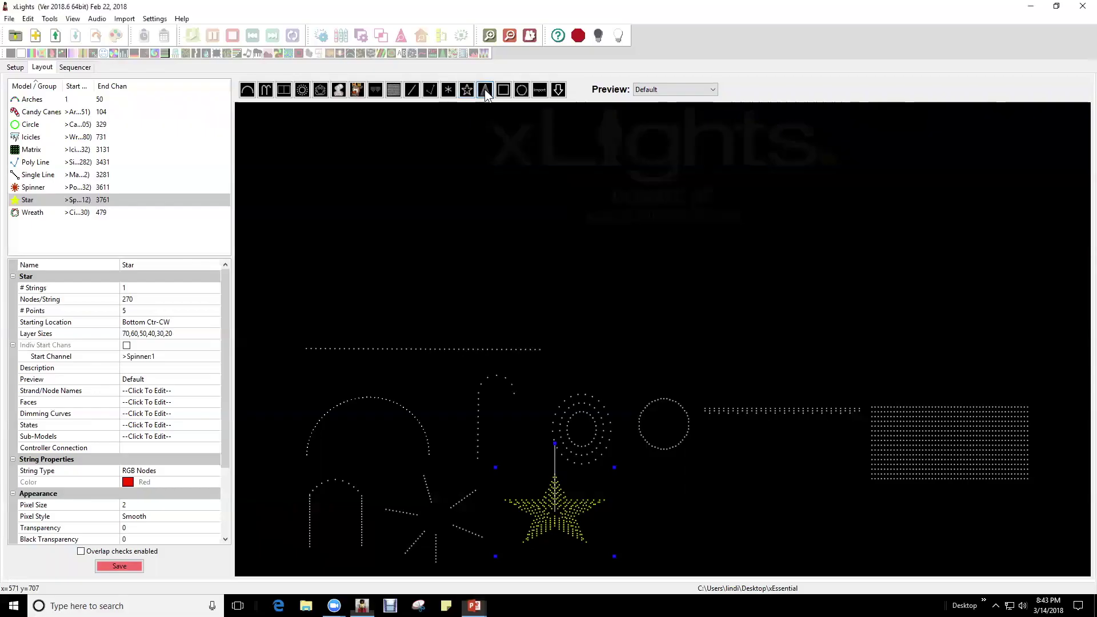
Step: Add a Tree model in the empty area above the circle and wreath, and shift it slightly down toward them
click(484, 90)
drag(600, 231, 655, 328)
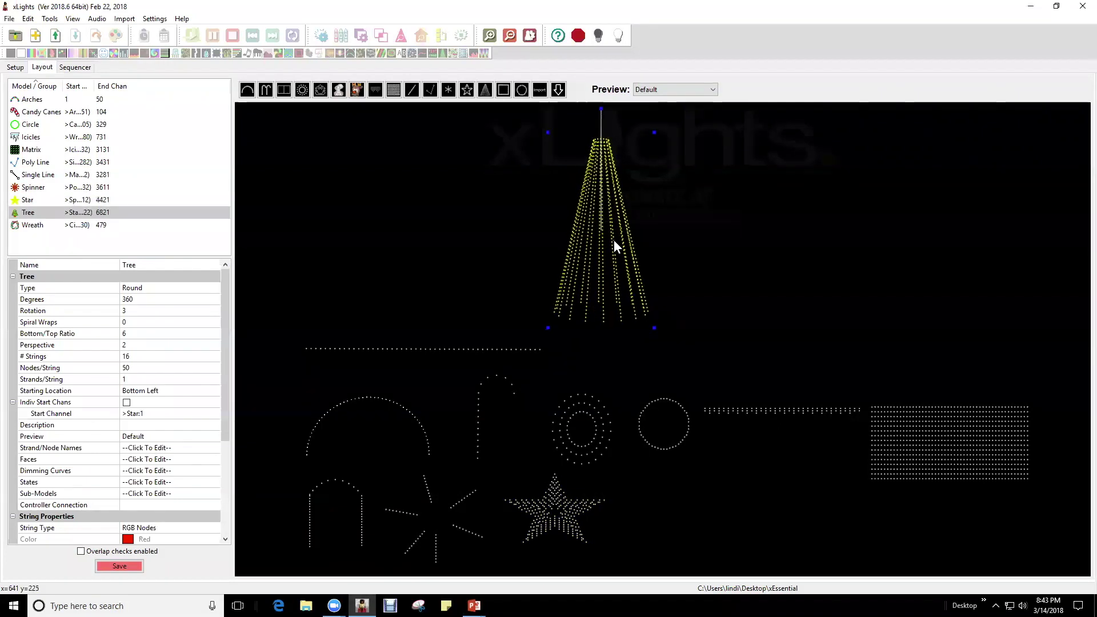
drag(615, 246, 638, 261)
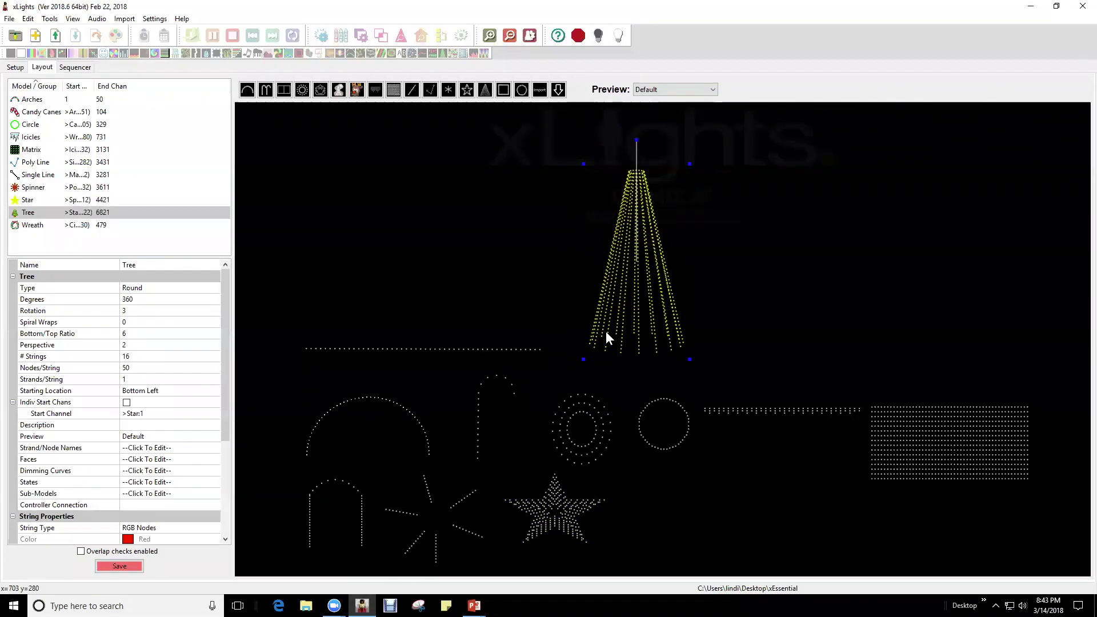
Step: Try the Flat type on the tree and return it to Round
click(157, 288)
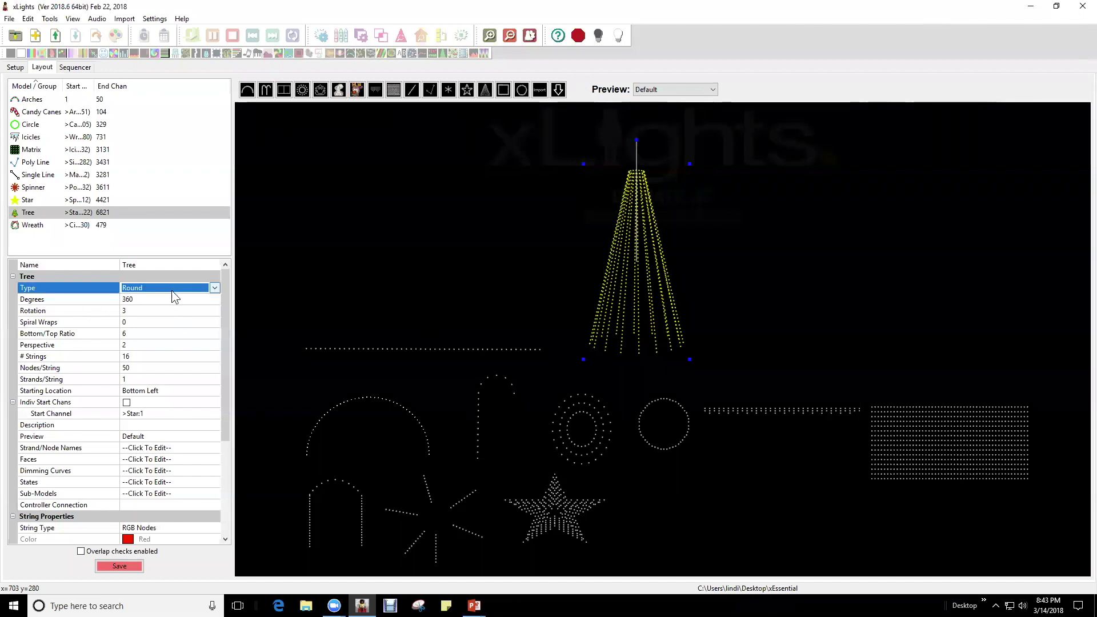
click(214, 289)
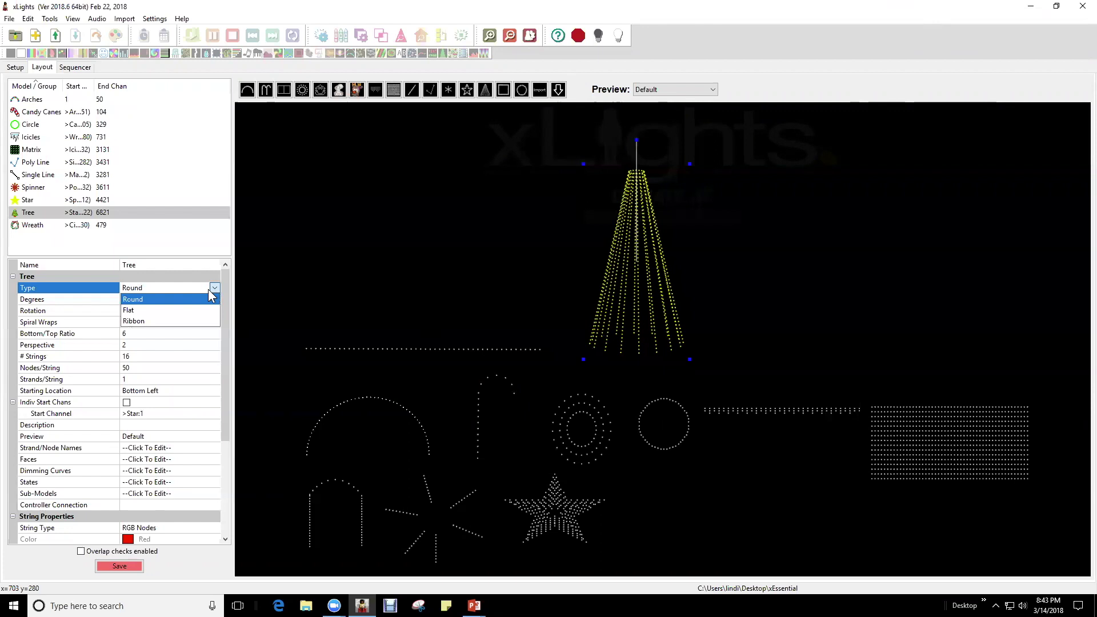
click(201, 308)
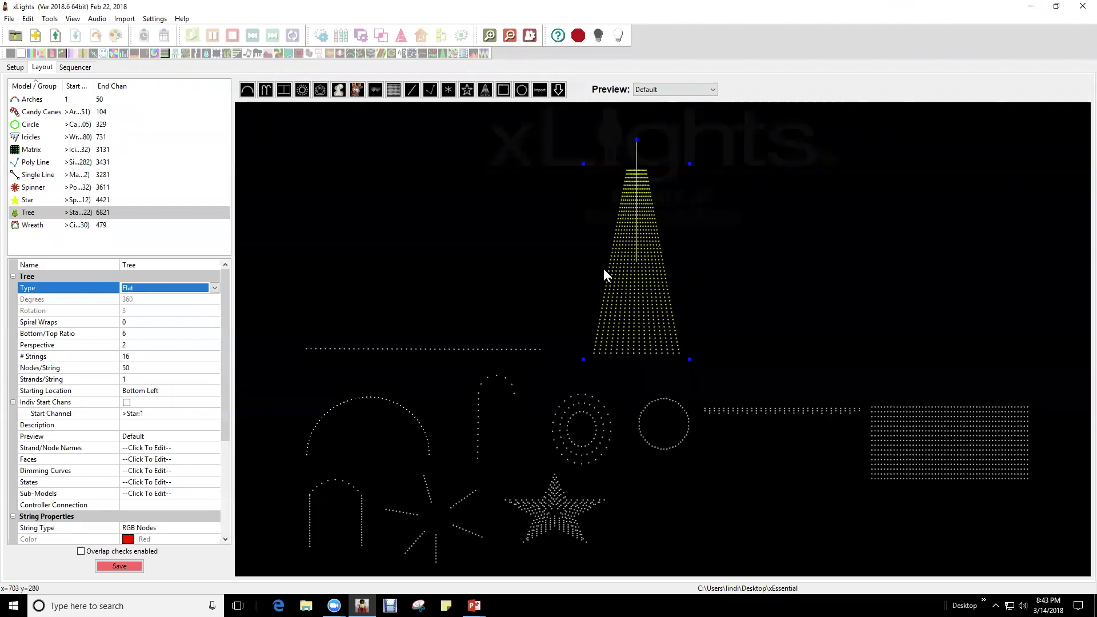
click(214, 288)
click(174, 298)
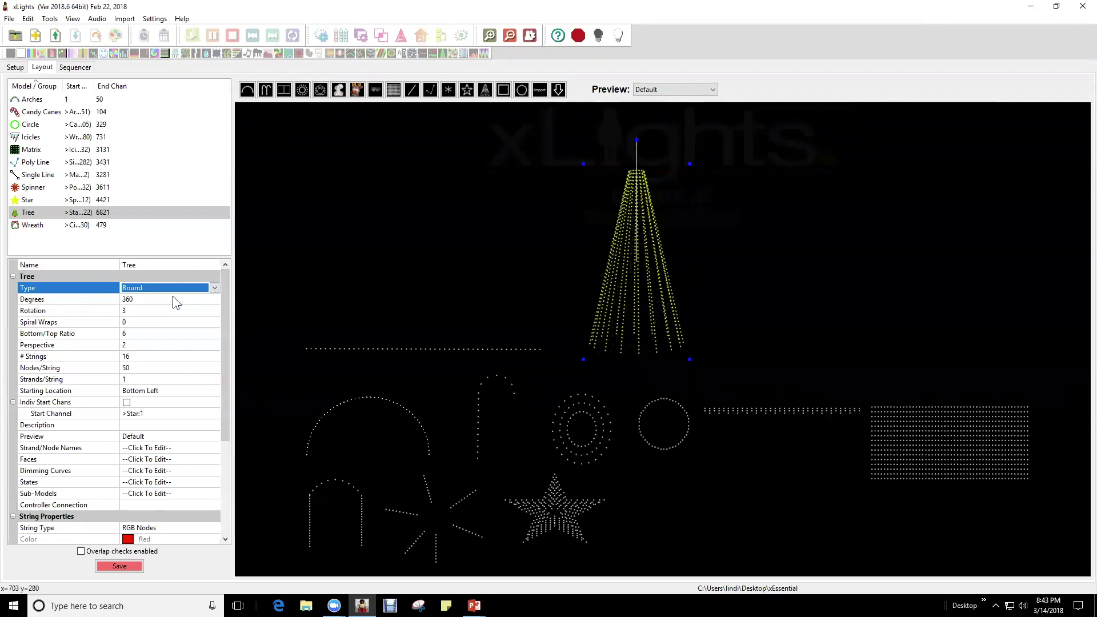
Step: Try the tree's Degrees at 180 and set them back to 360
click(153, 299)
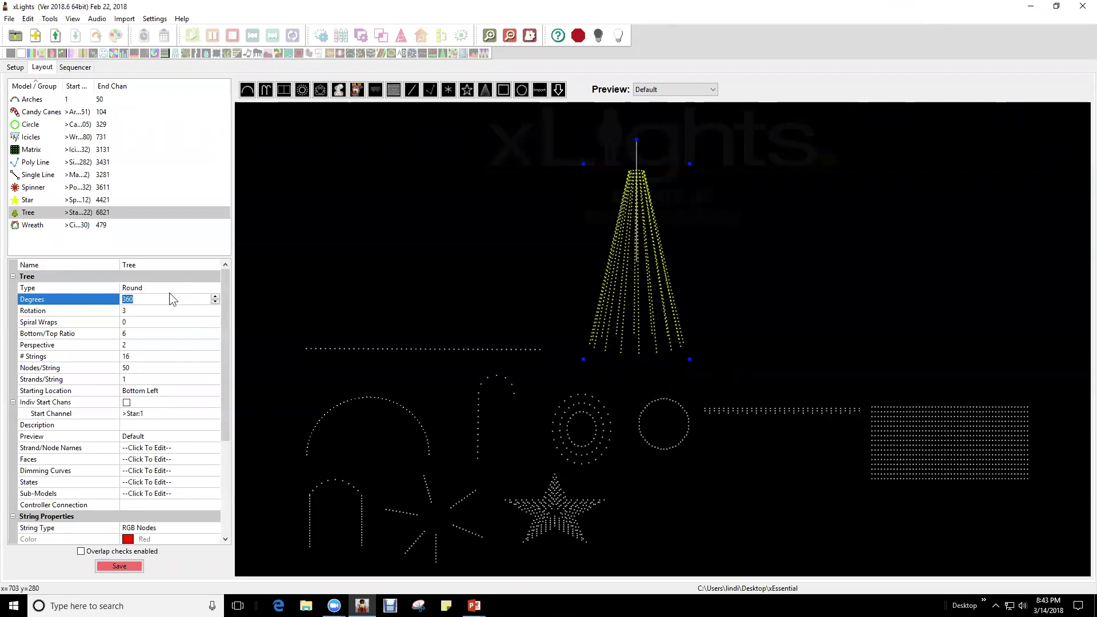
text(180)
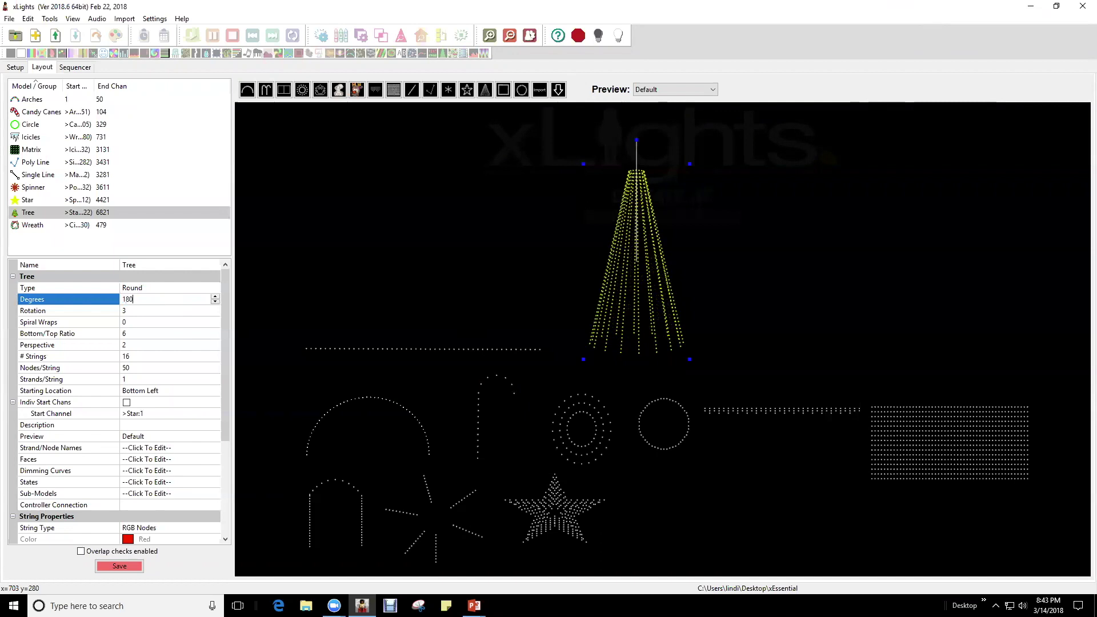
key(Return)
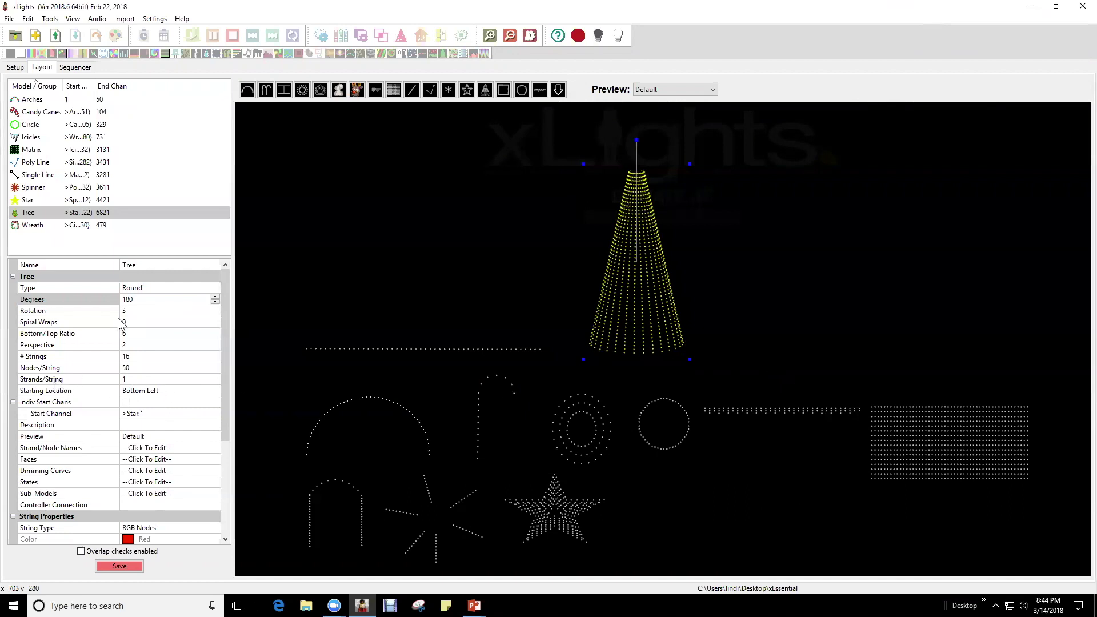
click(147, 301)
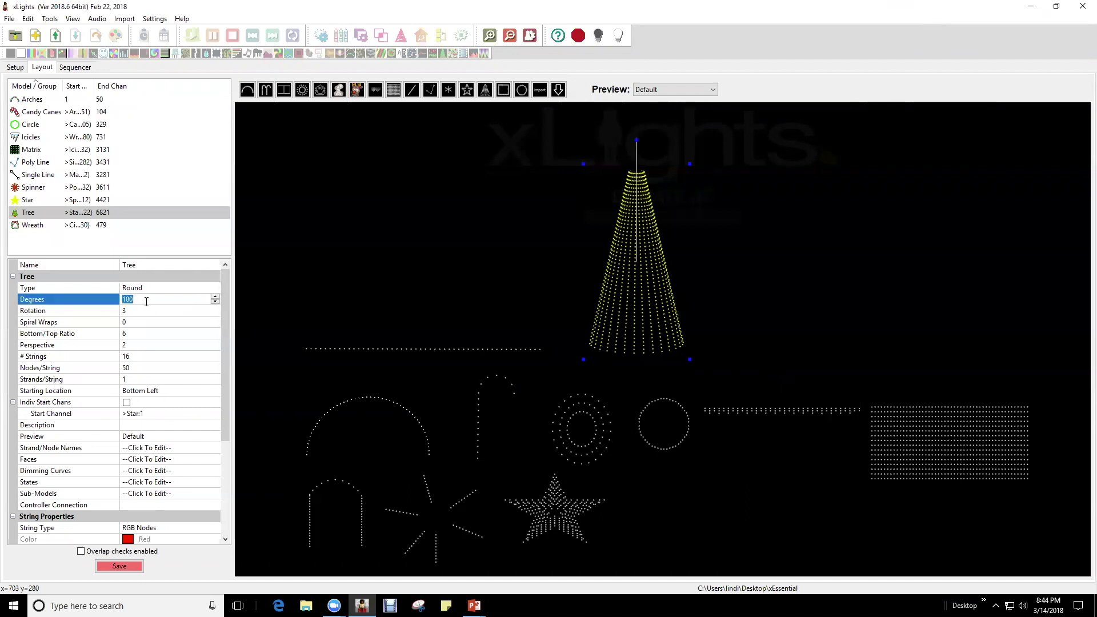
text(360)
key(Return)
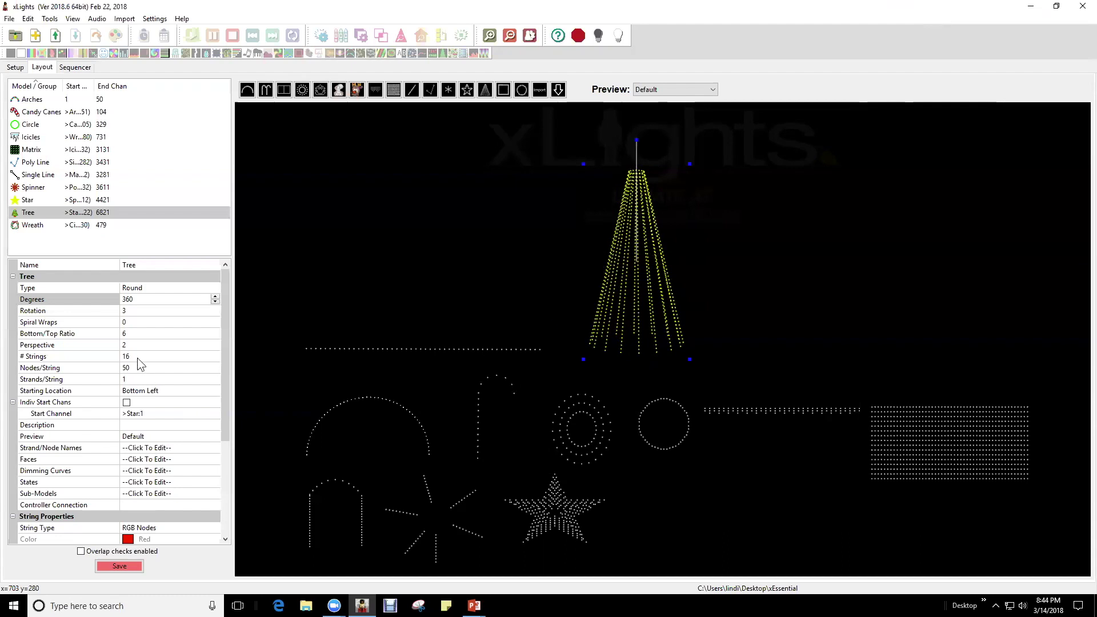
Step: Try the tree's Spiral Wraps at 1 and 0.5, and reset them to 0
click(160, 320)
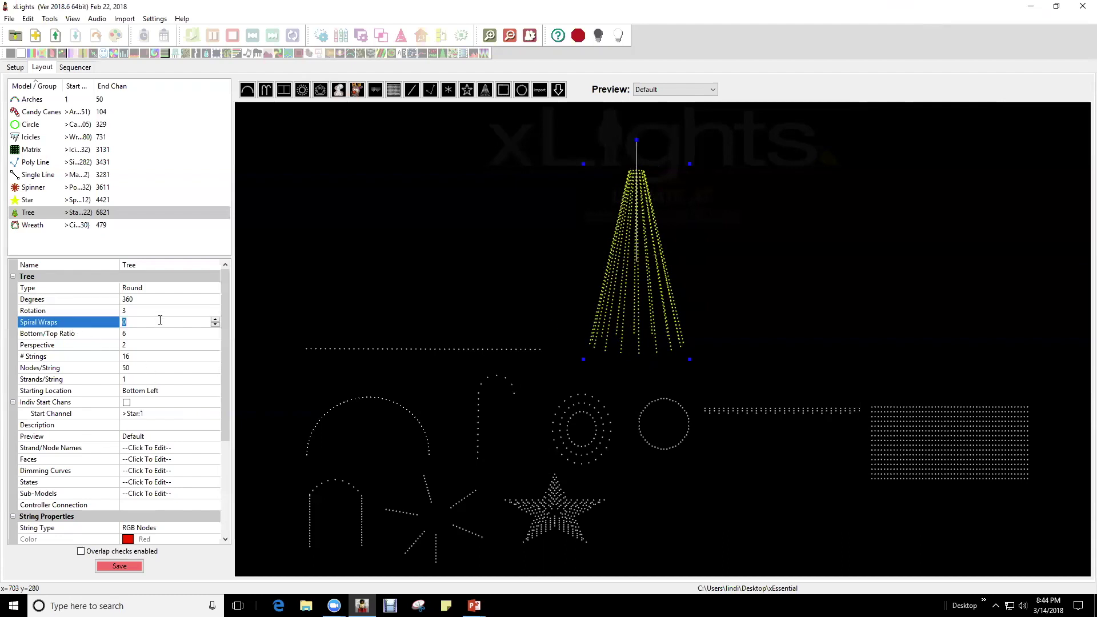
text(1)
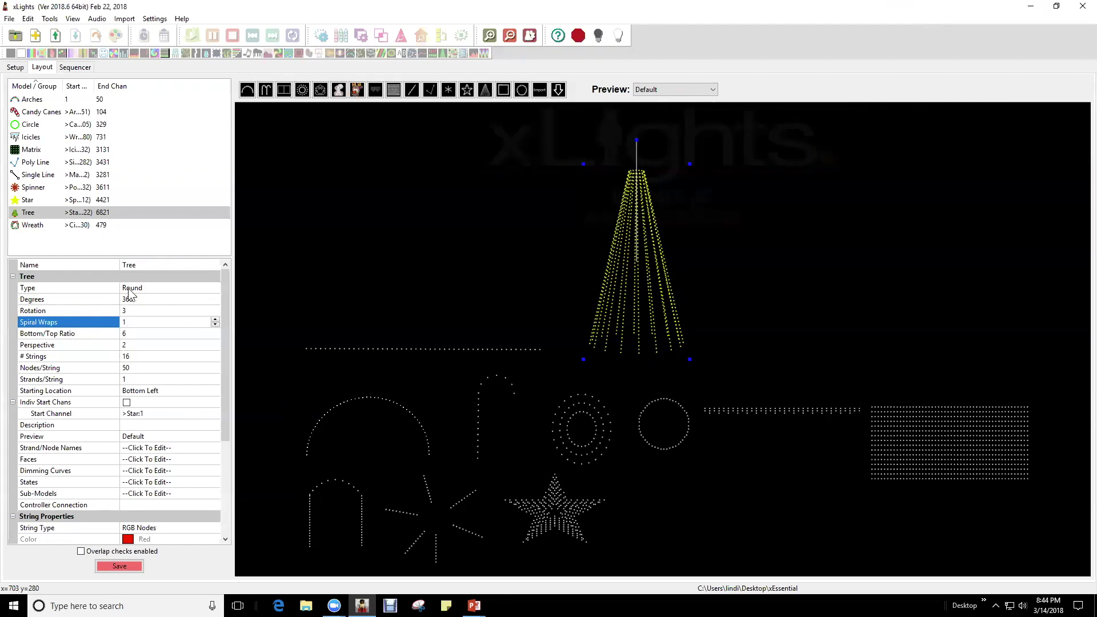
click(661, 251)
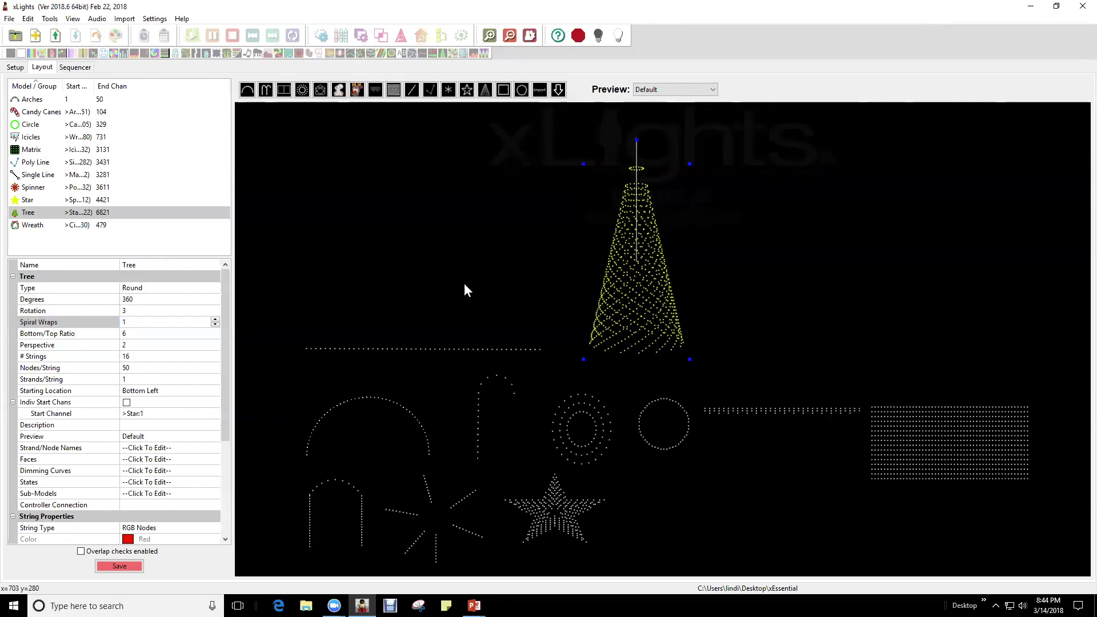
click(136, 325)
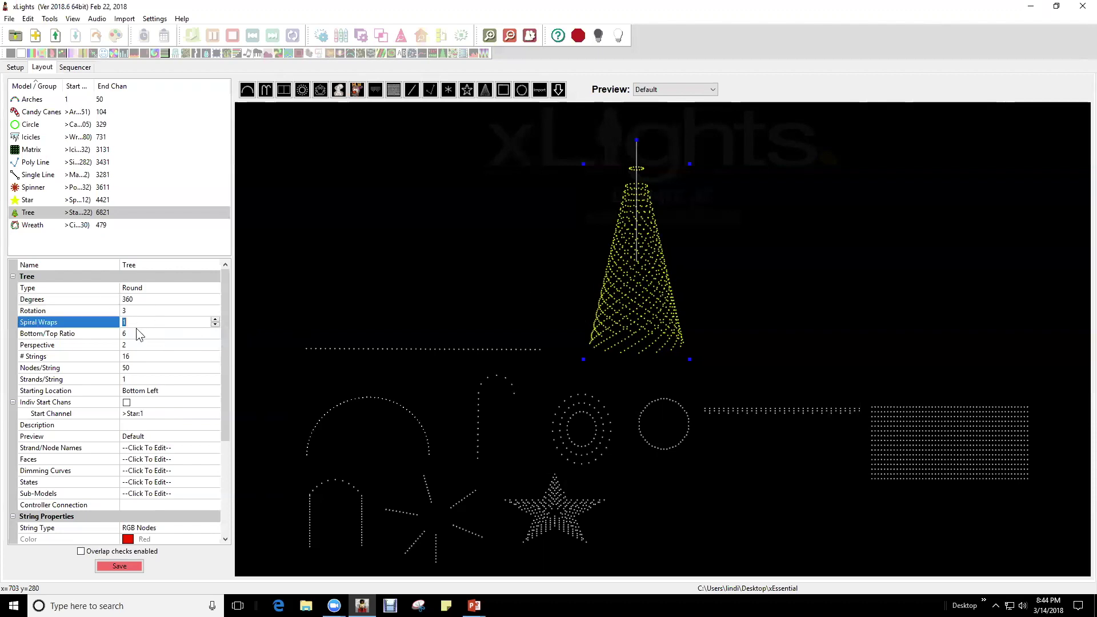
text(.5)
key(Return)
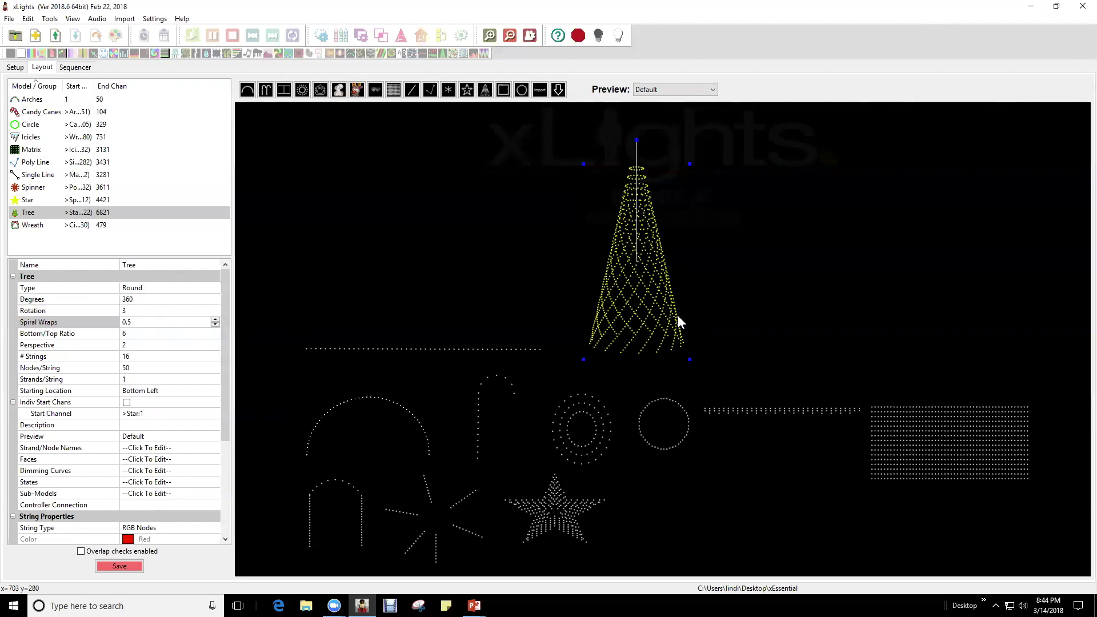
click(168, 323)
text(0)
key(Return)
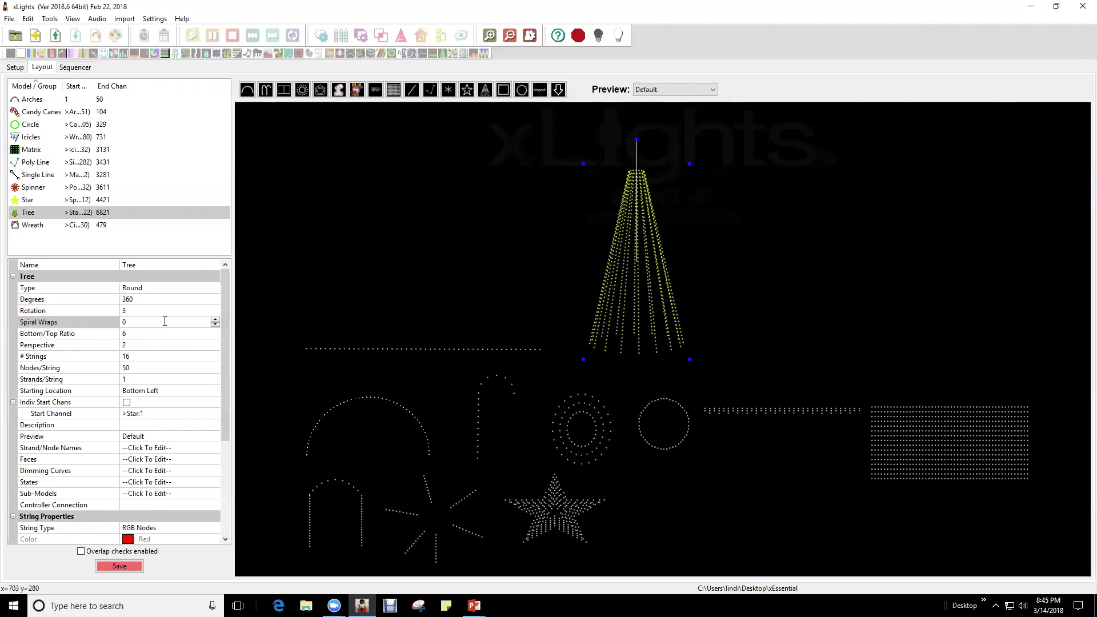
Step: Raise the tree's Bottom/Top Ratio to 8.5, and lower it step by step to 1
click(172, 333)
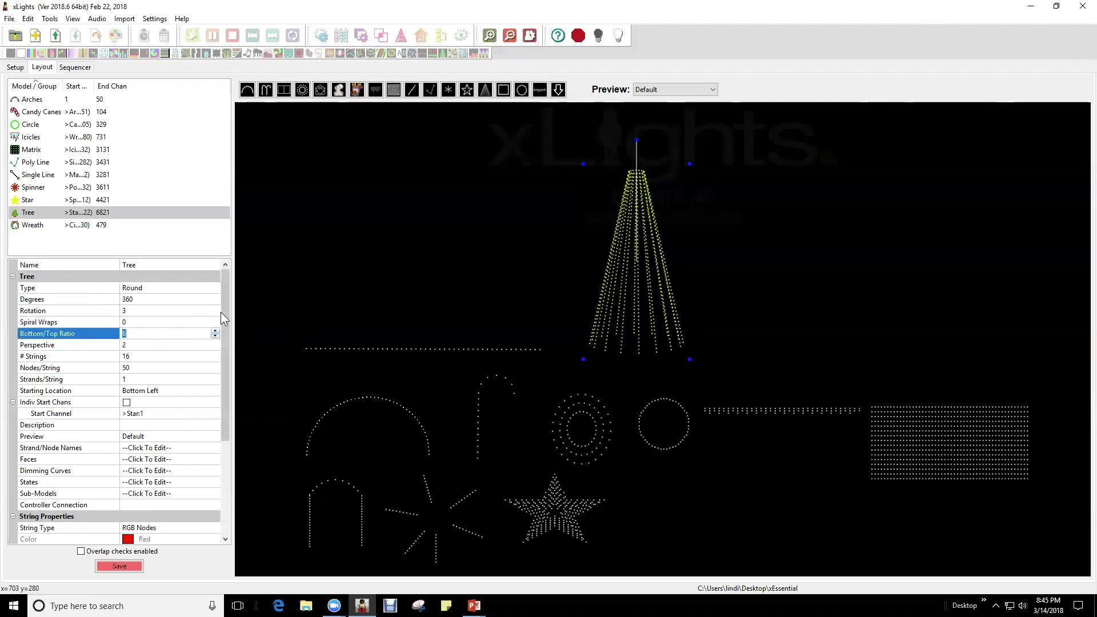
click(215, 331)
double_click(215, 331)
double_click(215, 330)
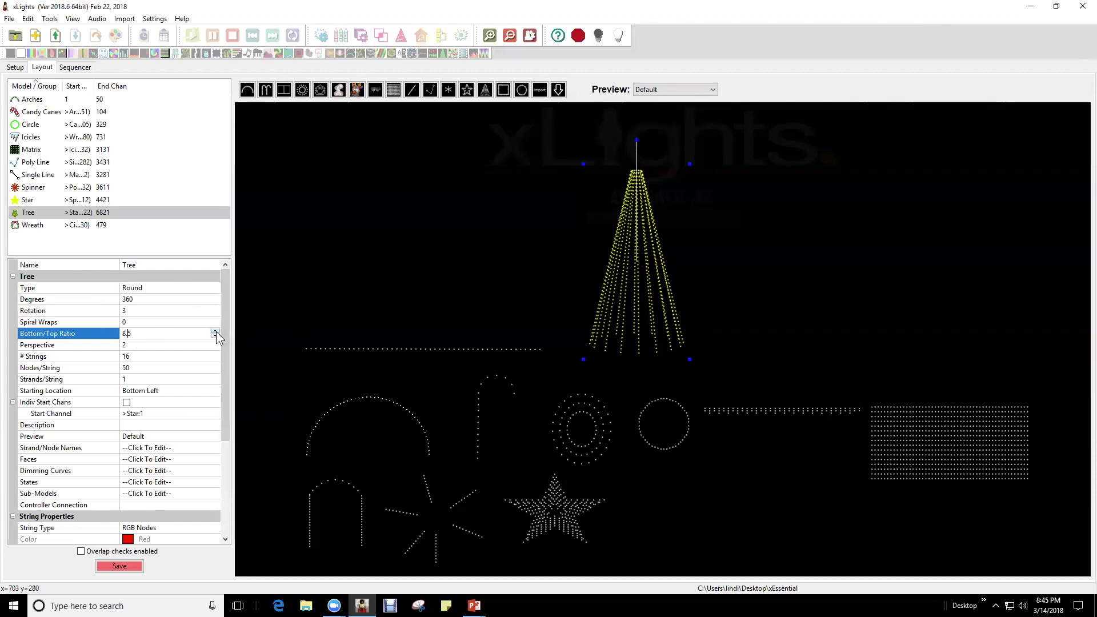
click(215, 336)
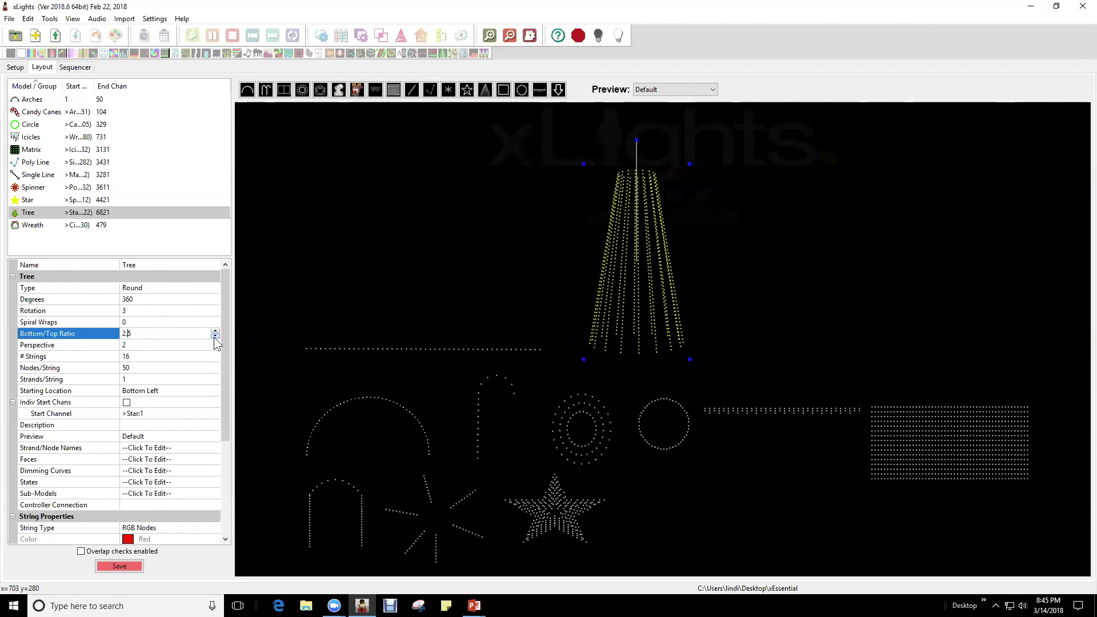
click(215, 336)
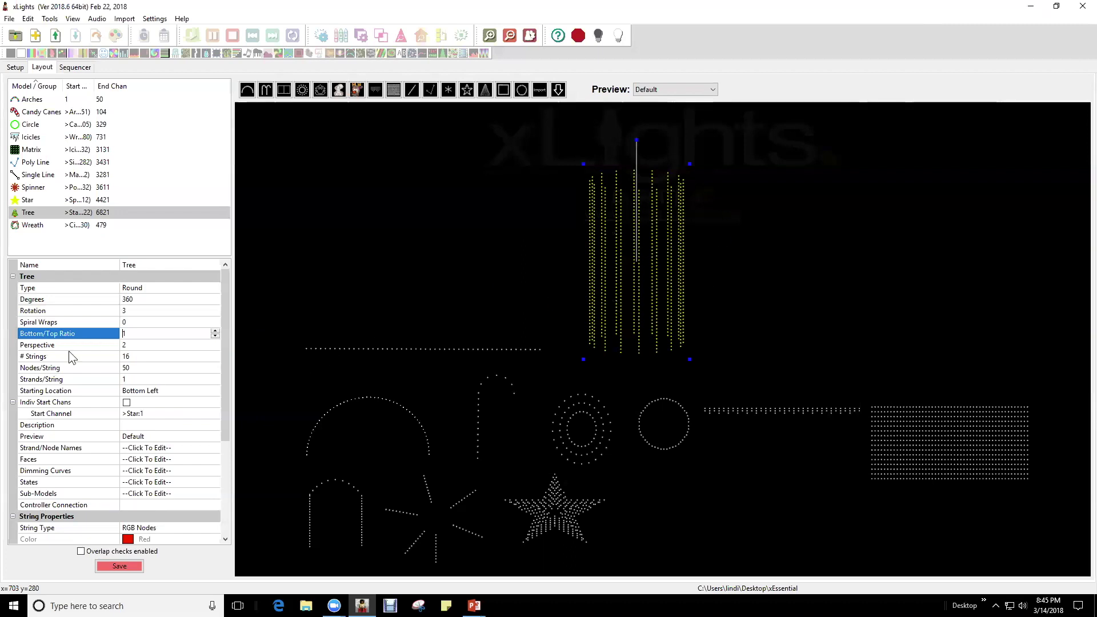
Step: Set the tree's Bottom/Top Ratio to 8
double_click(138, 334)
text(8)
key(Return)
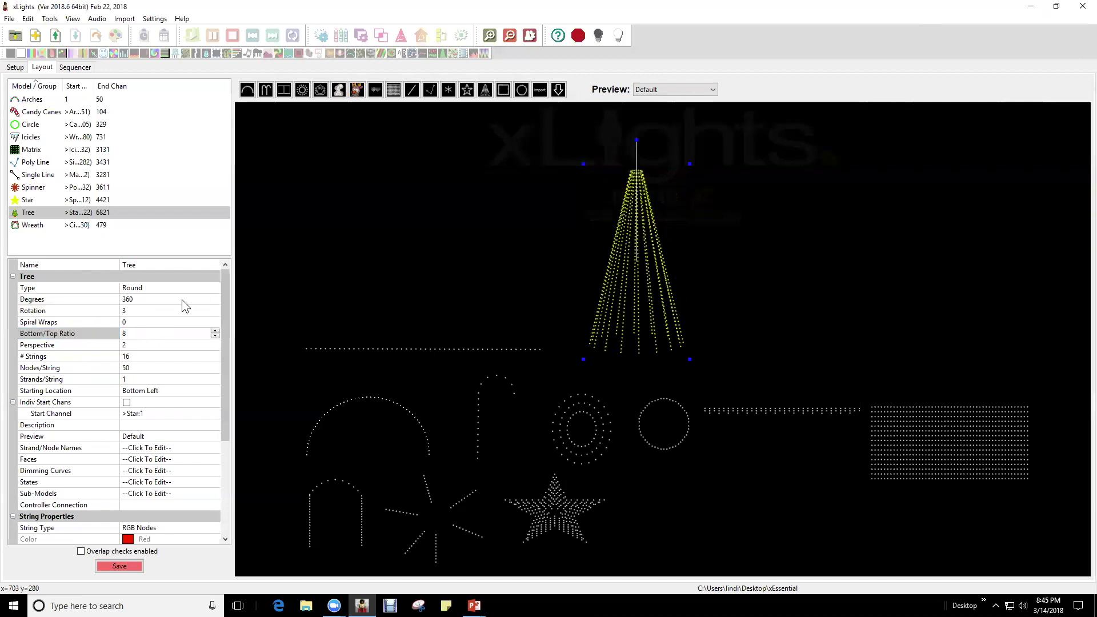
Step: Lower the tree's Perspective to 0 and raise it step by step to 4
click(133, 345)
click(215, 347)
click(215, 346)
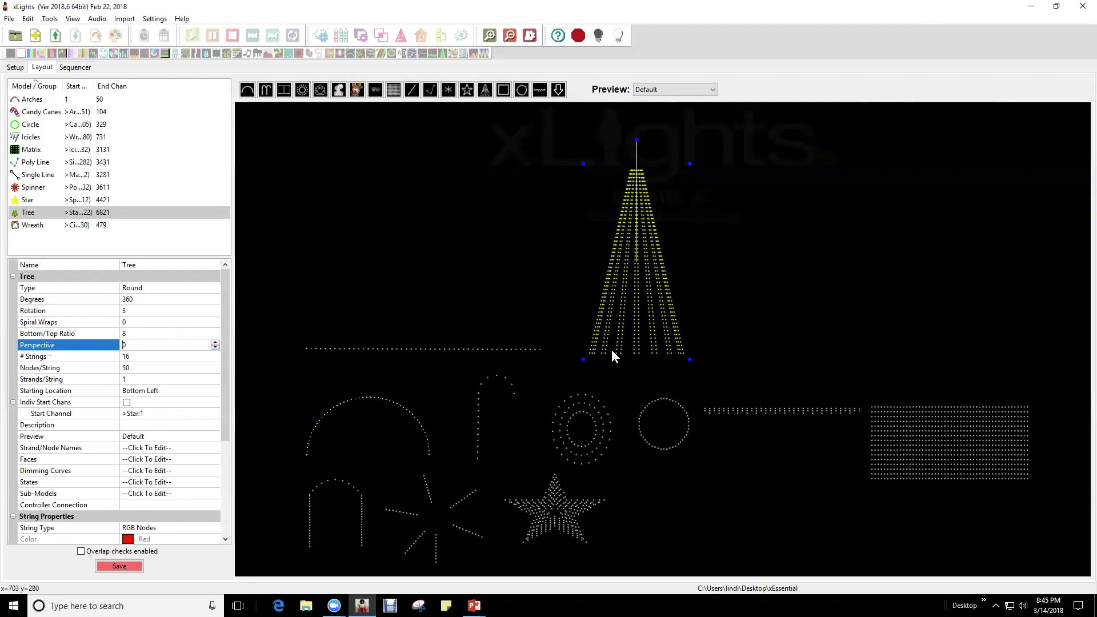
click(215, 343)
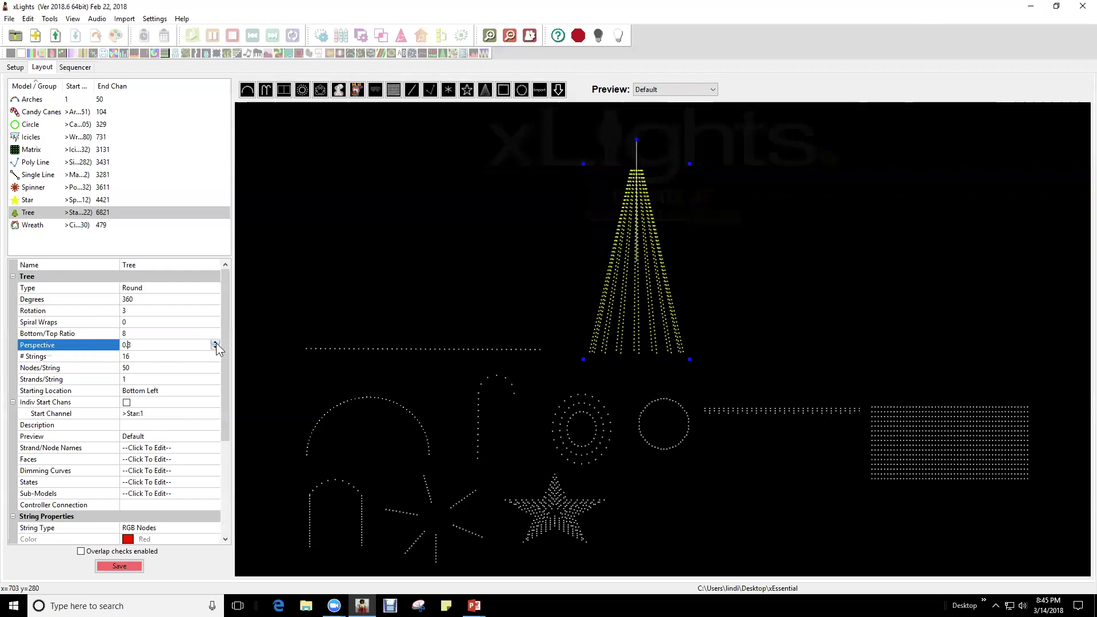
click(215, 343)
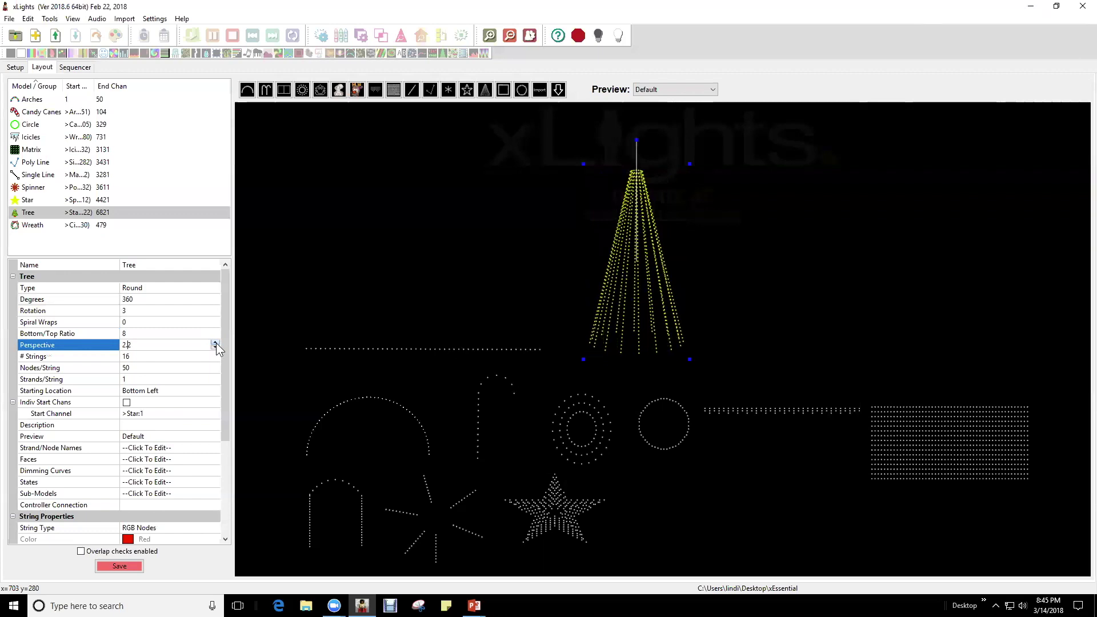
click(215, 343)
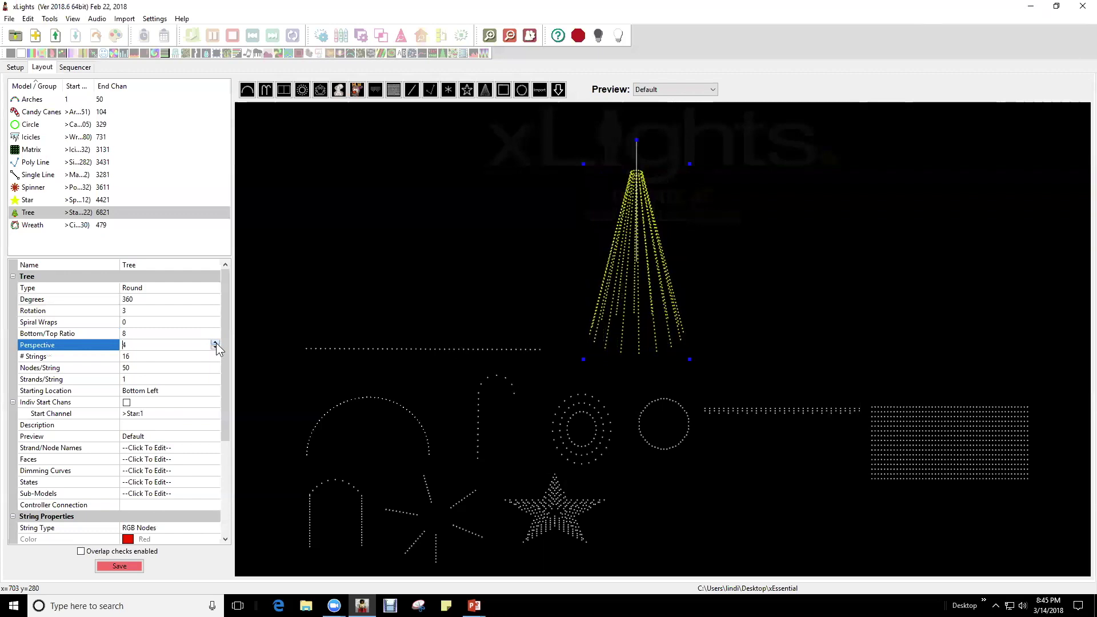
Step: Raise the tree's Perspective step by step past 9, lower it to 7.7, and reset it to 0
click(215, 343)
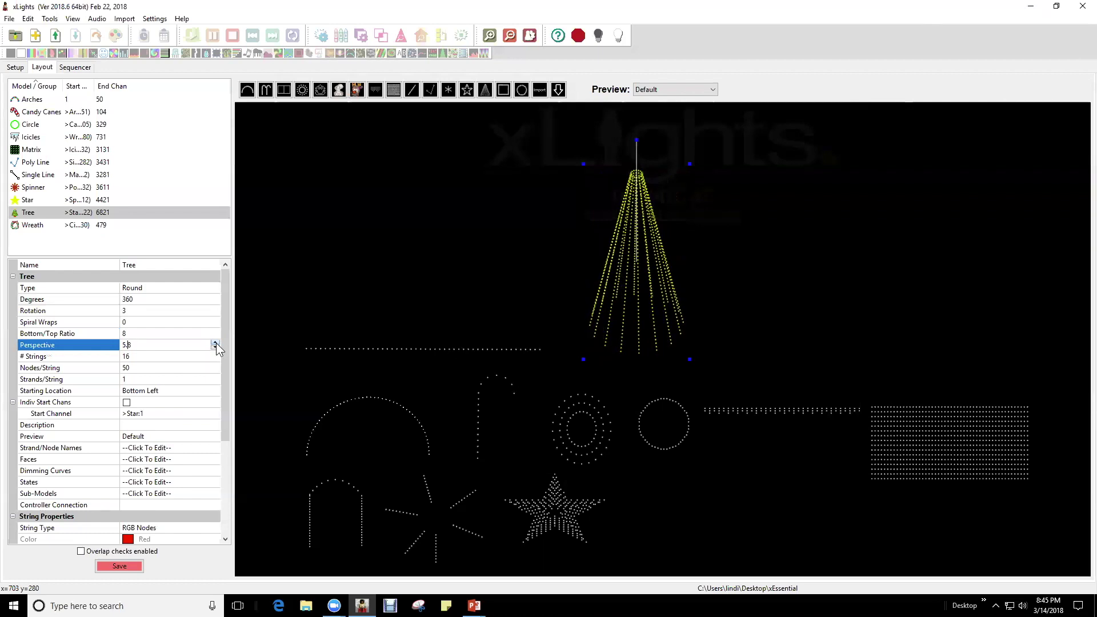
click(215, 343)
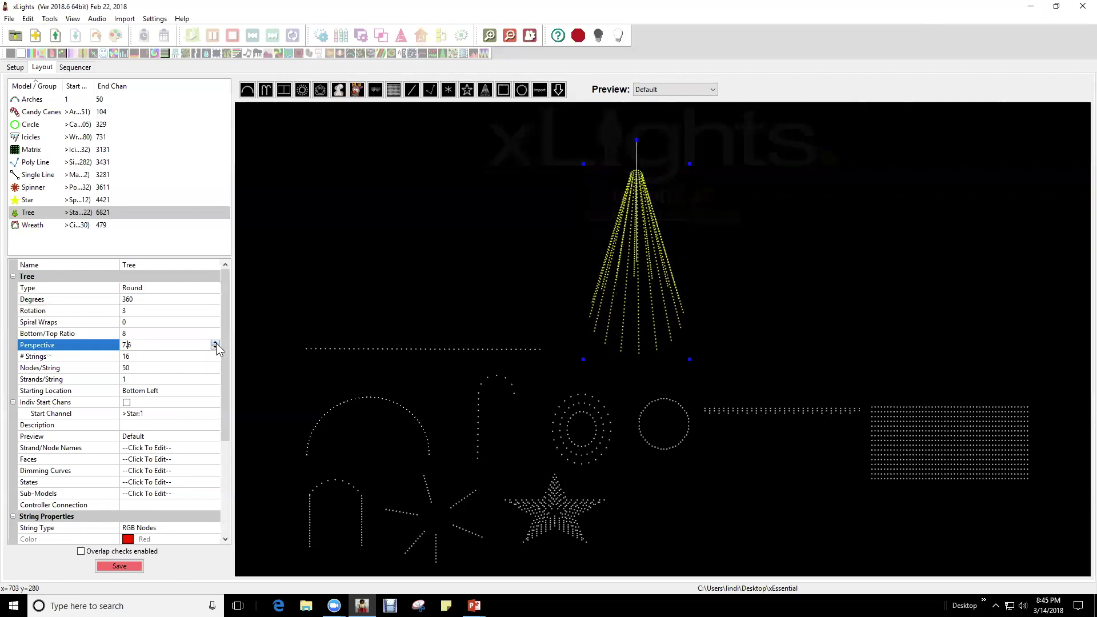
click(215, 343)
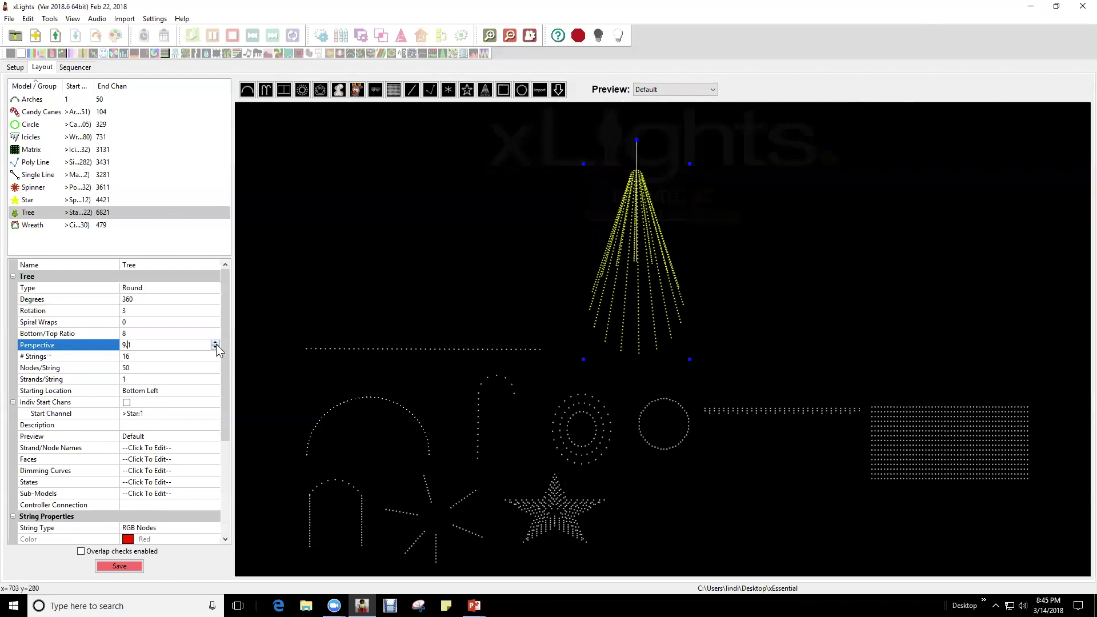
click(215, 347)
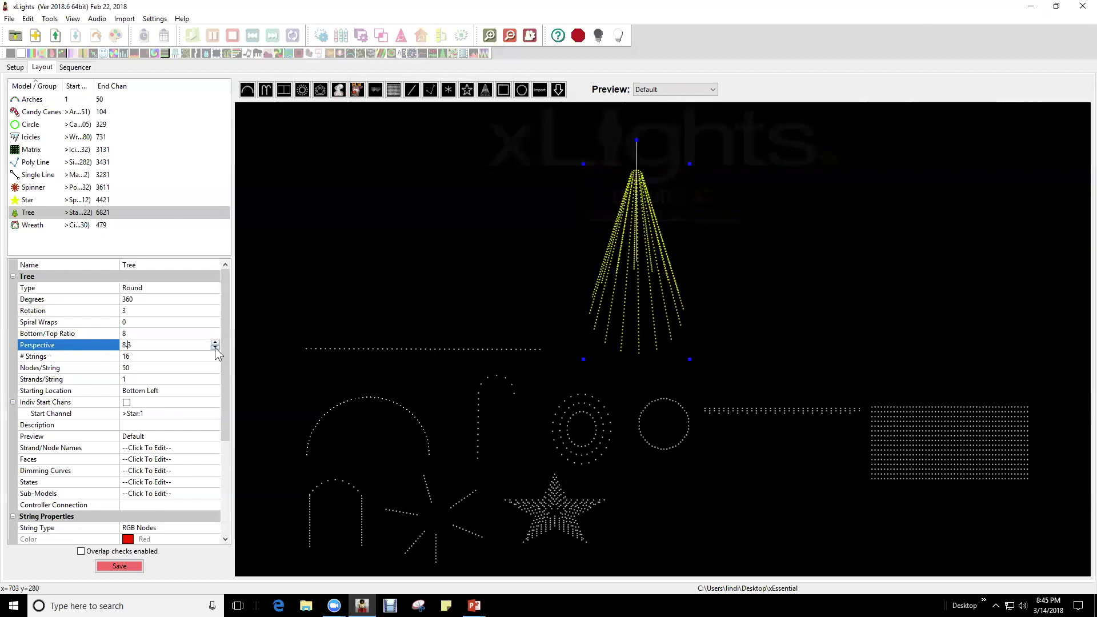
click(215, 347)
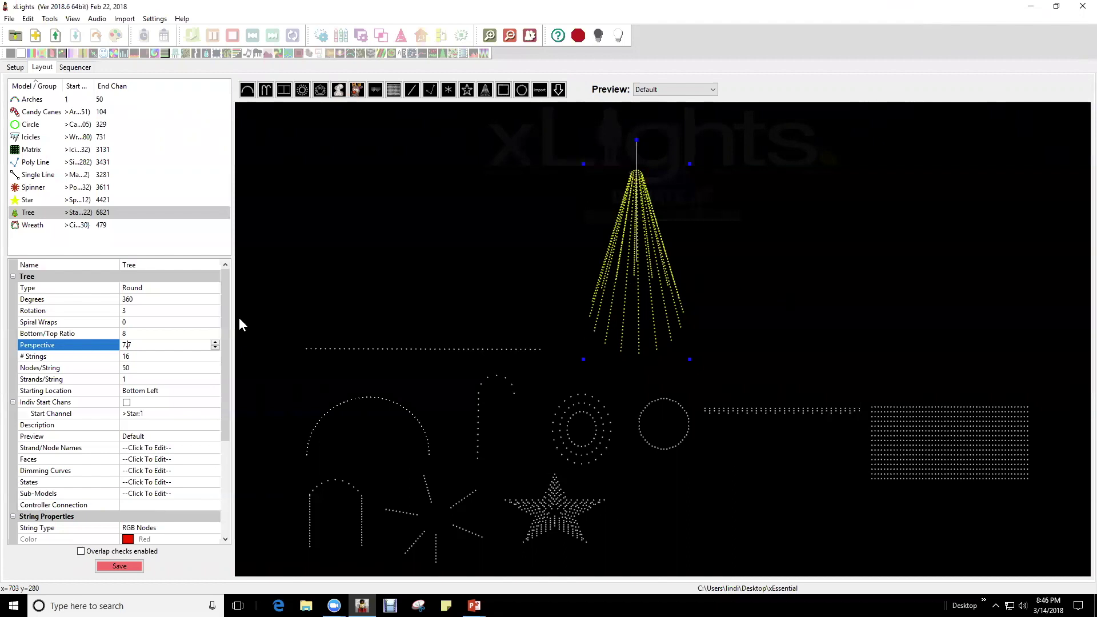
double_click(197, 344)
text(0)
key(Return)
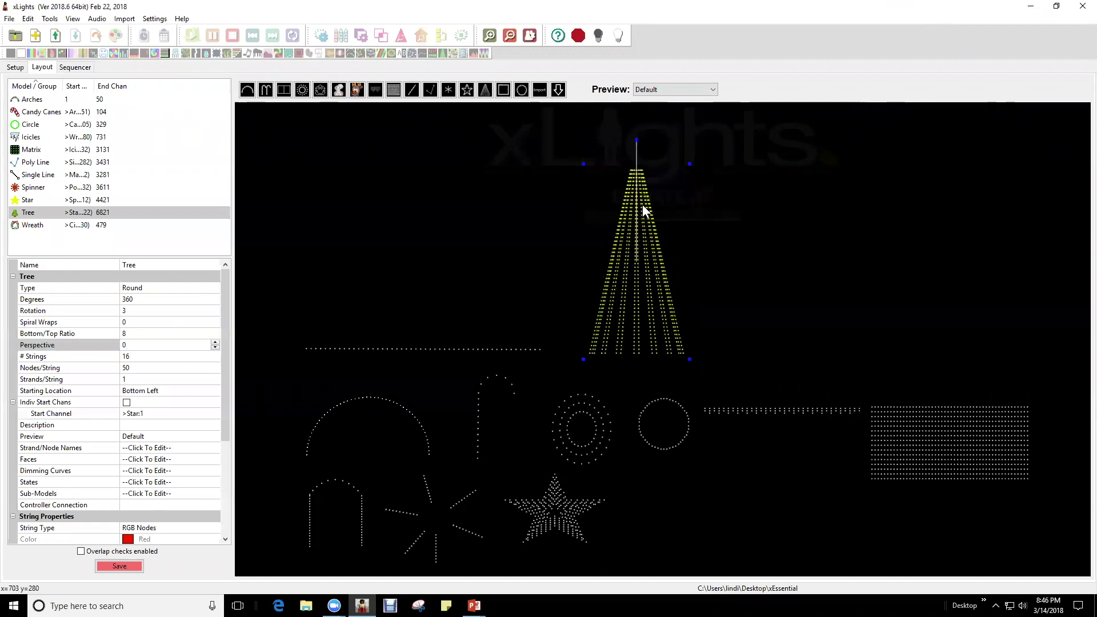
Step: Move the single line across the middle of the tree, and return it to the space above the arches
drag(468, 345, 681, 276)
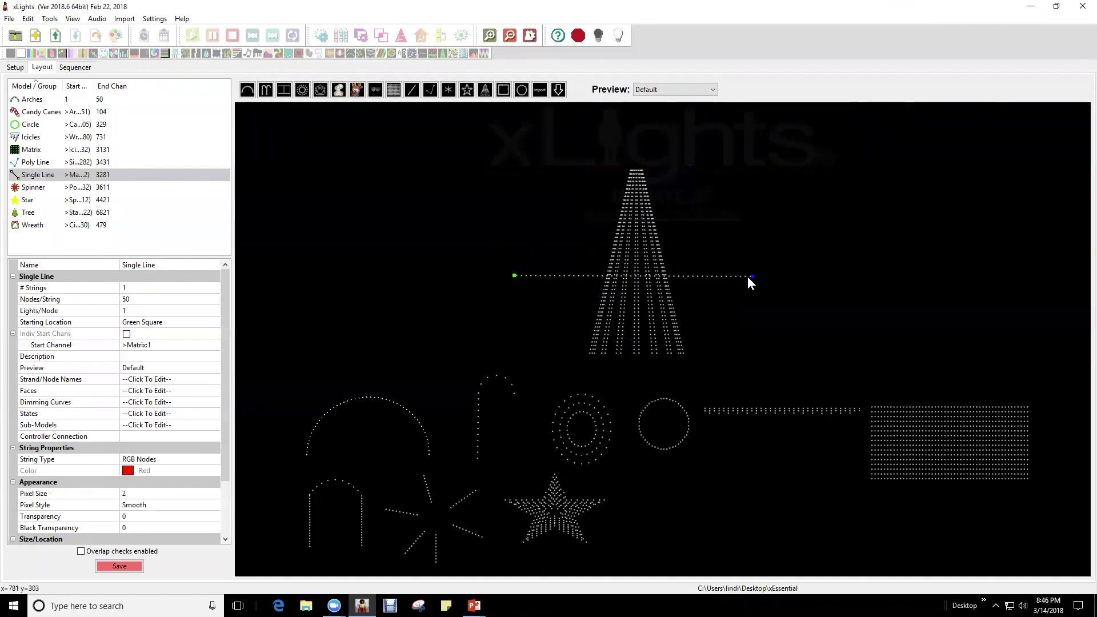
drag(754, 277, 475, 346)
drag(512, 346, 511, 354)
Step: Set the tree's Perspective to 3
click(626, 270)
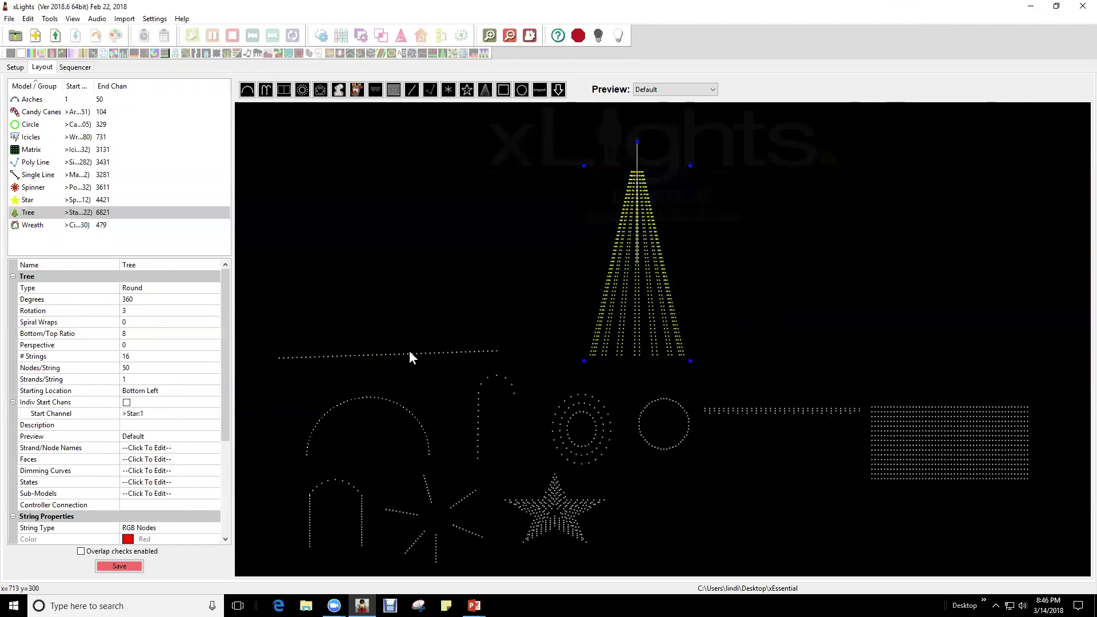
click(133, 356)
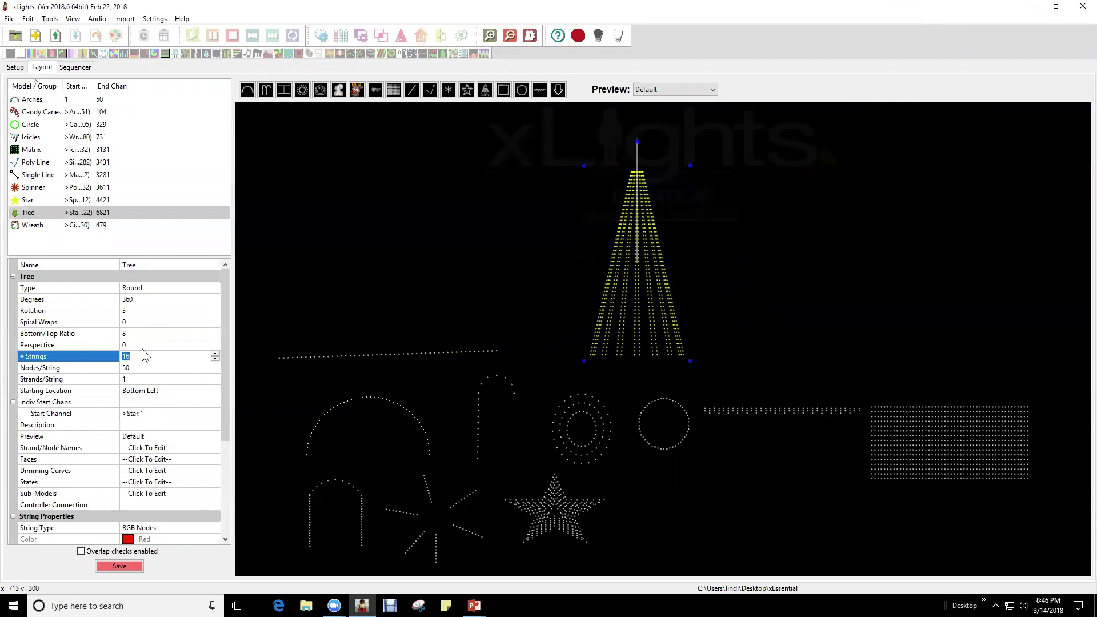
click(138, 345)
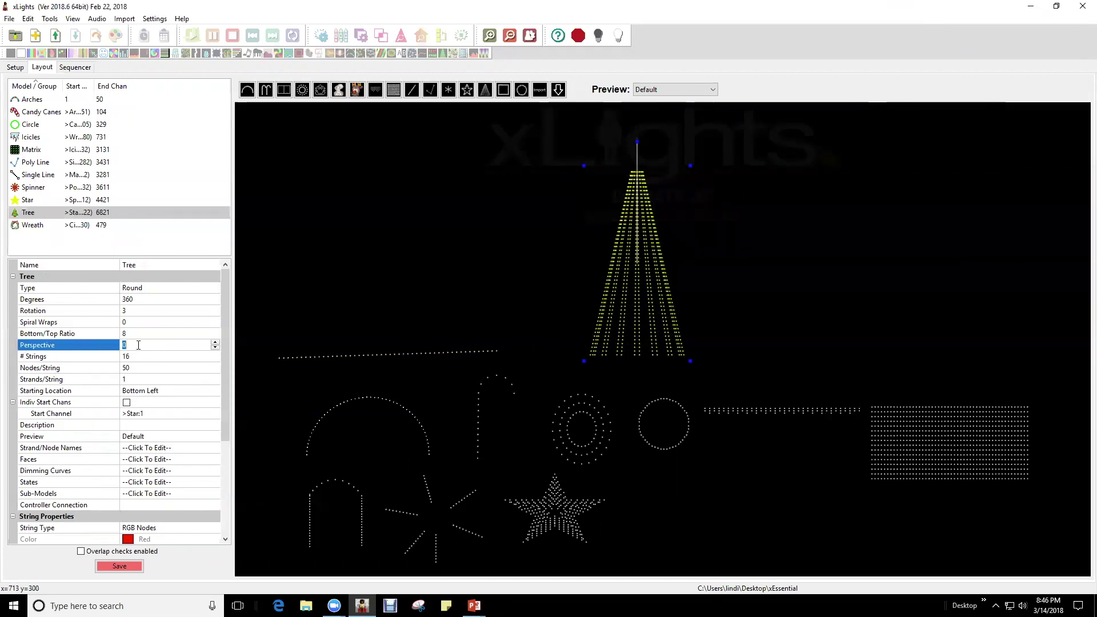
text(3)
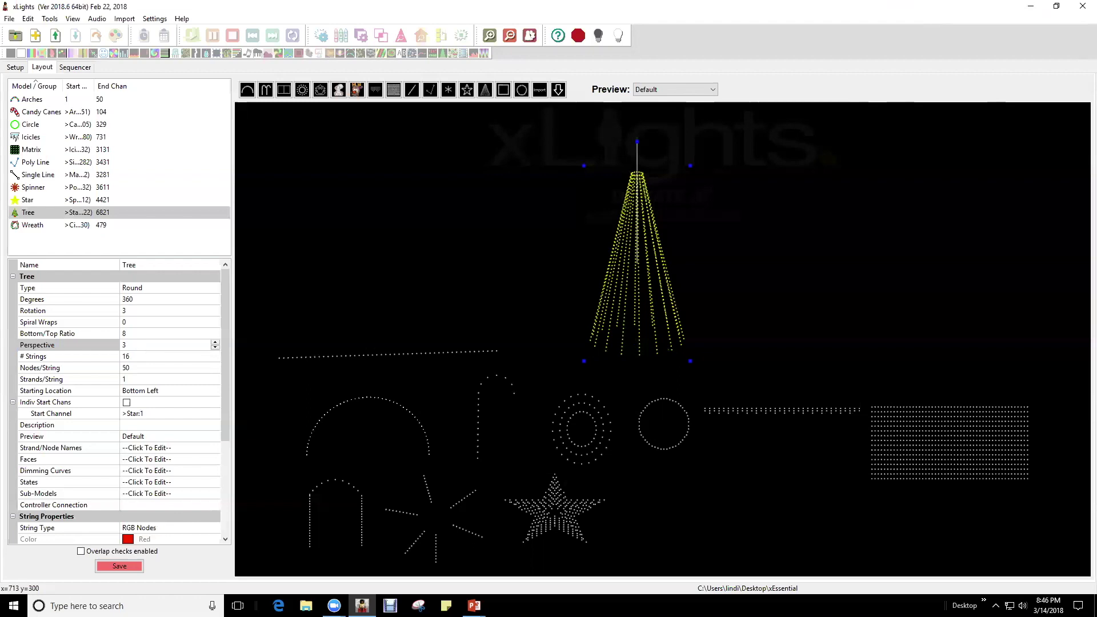
Step: Review the tree's Starting Location options and keep Bottom Left
click(139, 357)
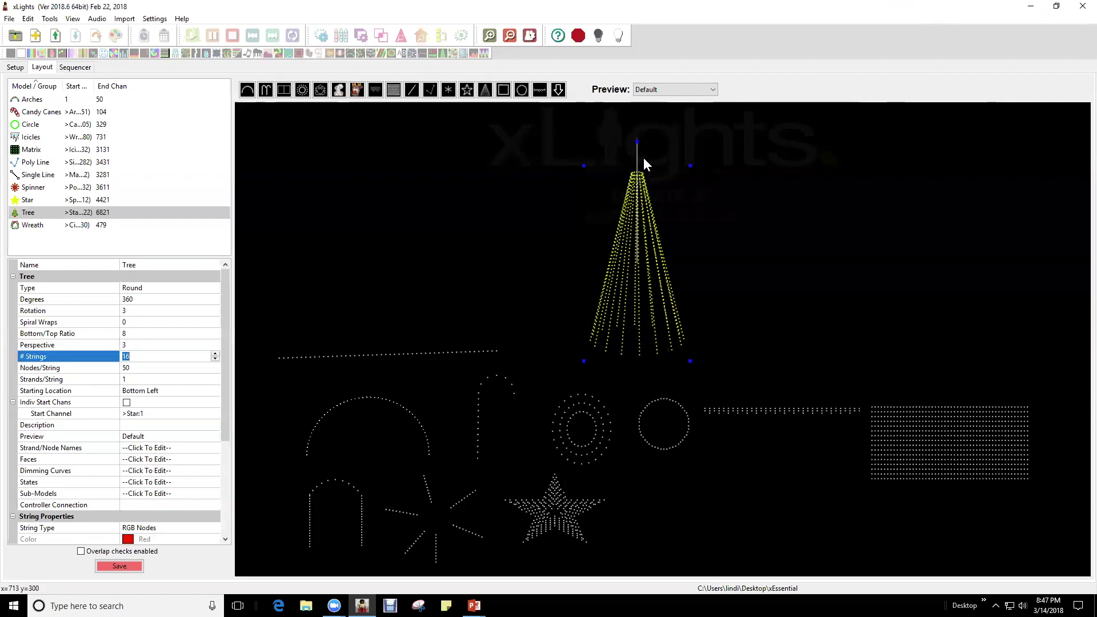
click(219, 387)
click(183, 391)
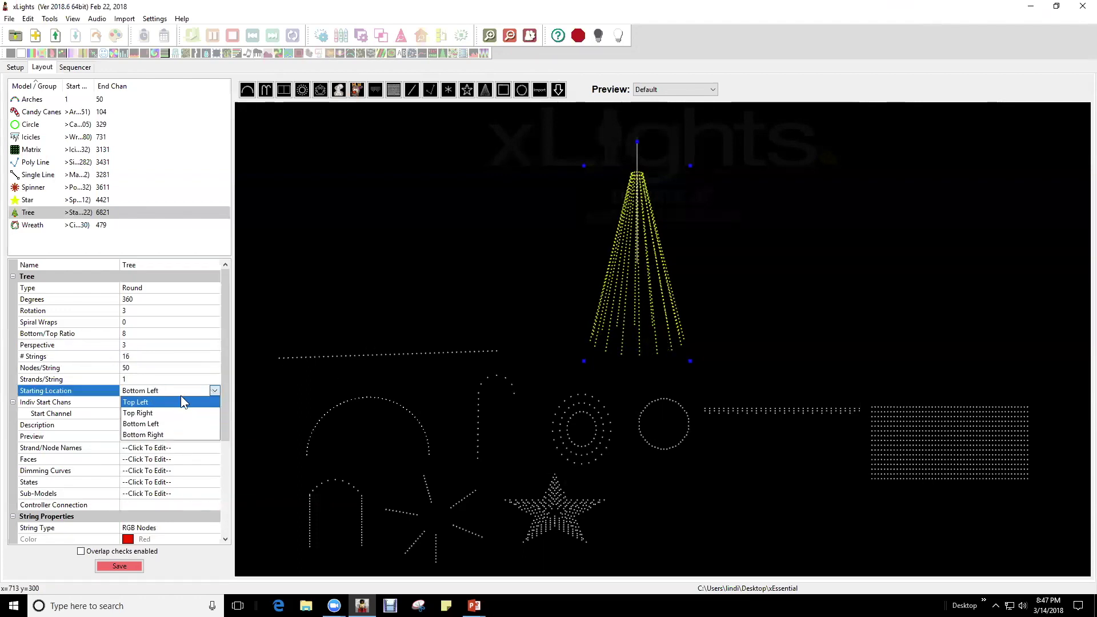
click(179, 423)
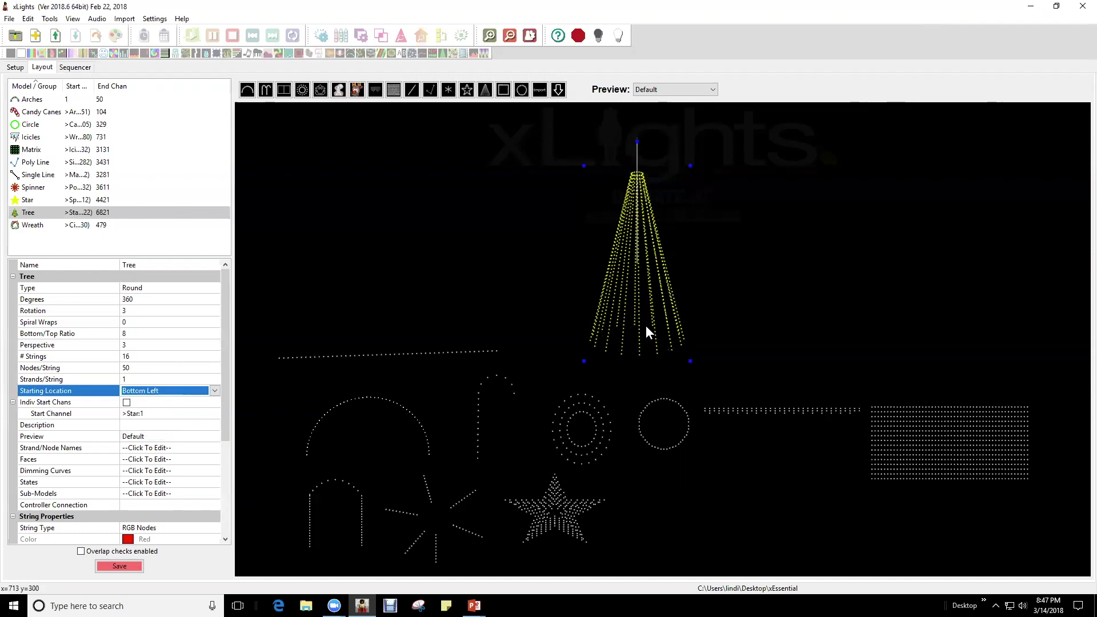
Step: Nudge the tree slightly upward, and set it to 8 strings with 100 nodes per string
mouse_move(634, 206)
mouse_down()
mouse_move(645, 211)
mouse_move(630, 199)
mouse_up()
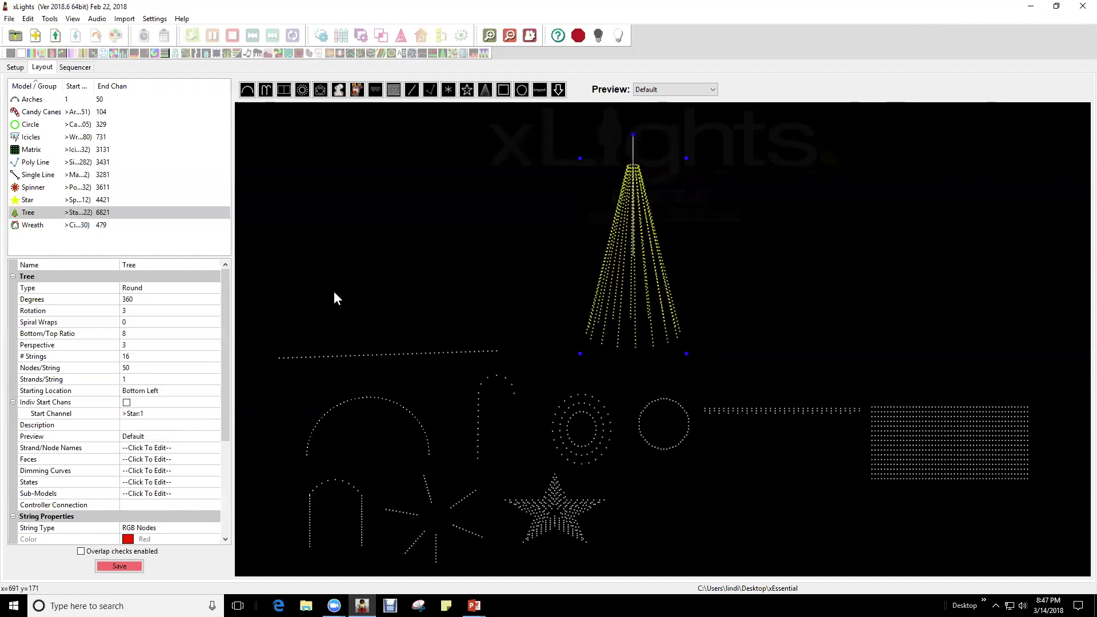
click(154, 356)
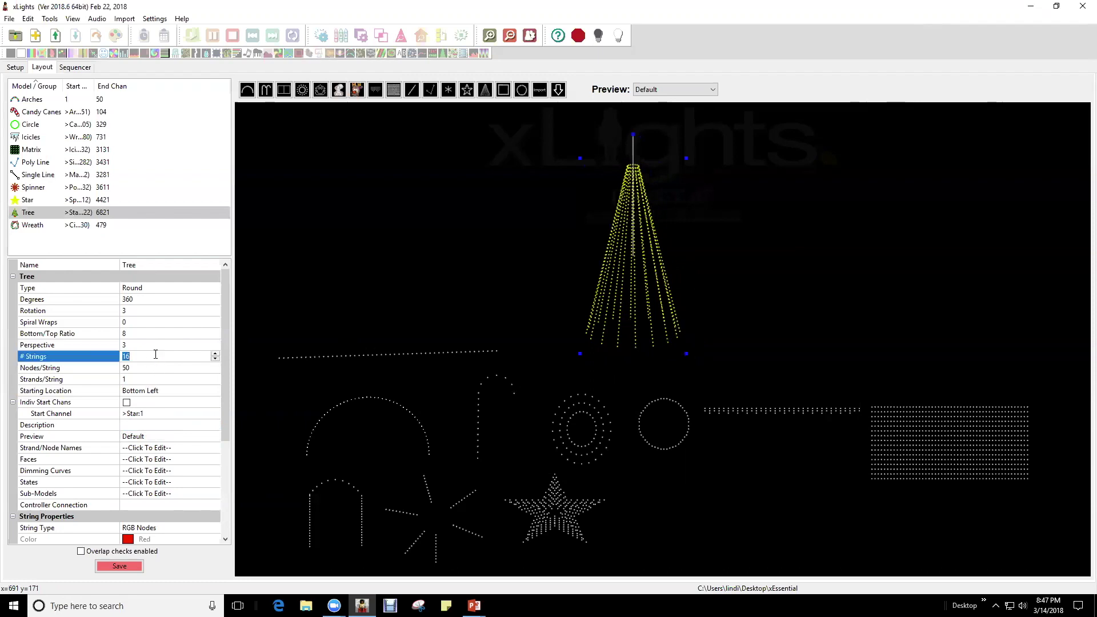
text(8)
key(Return)
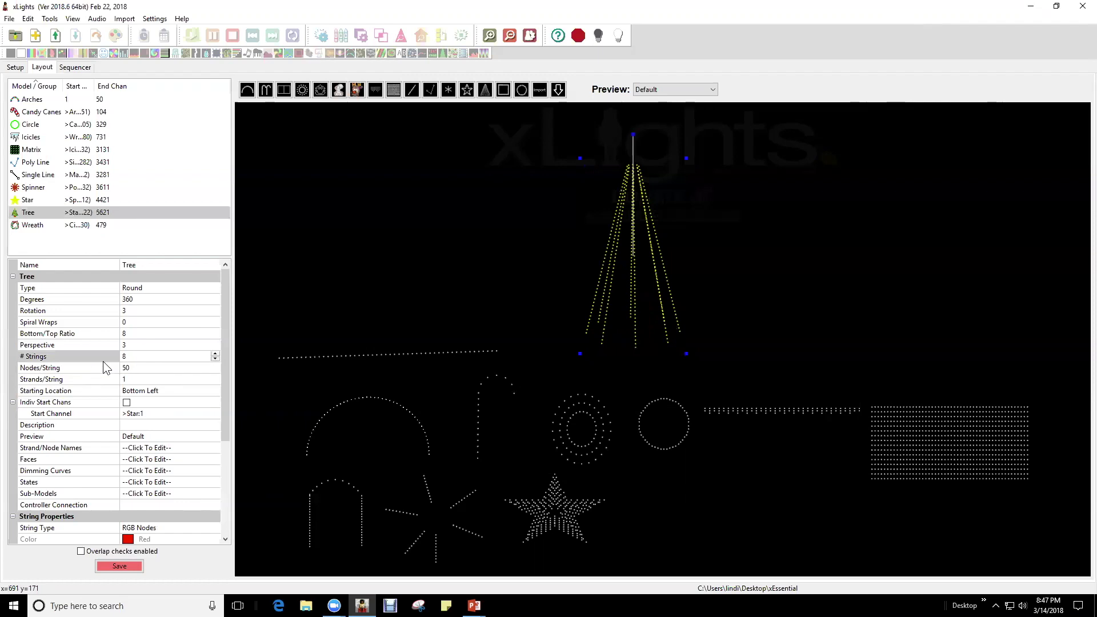
click(137, 368)
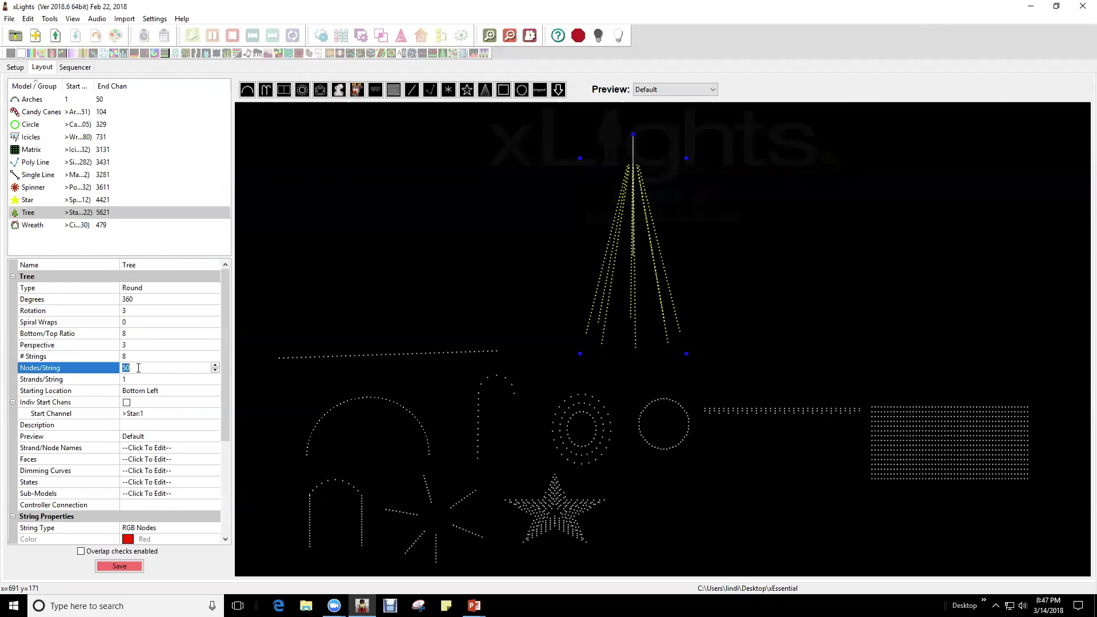
text(100)
key(Return)
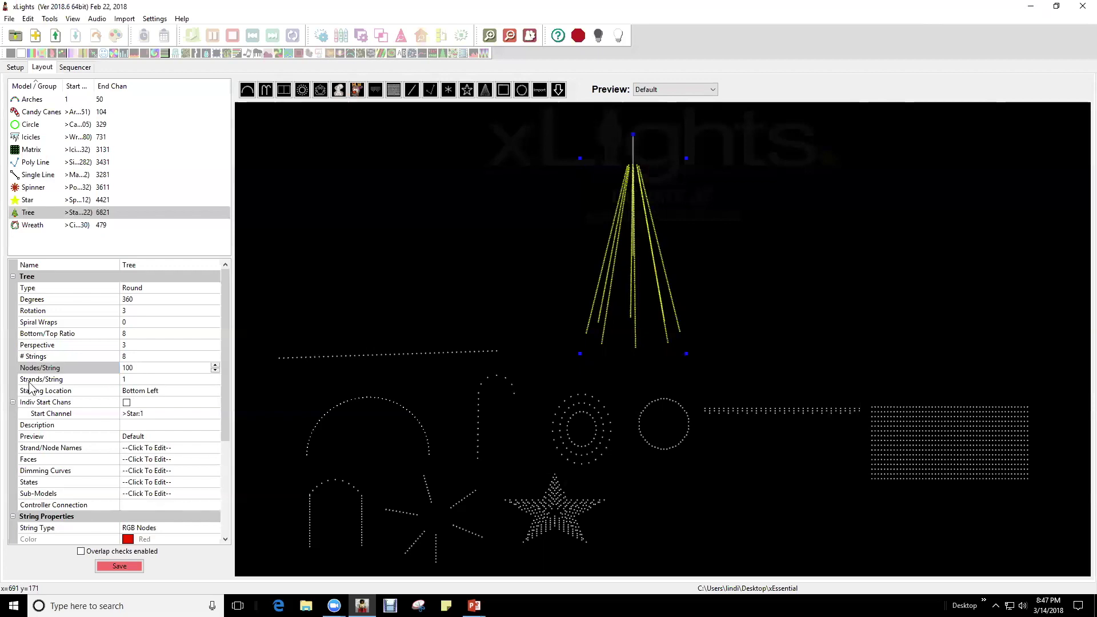
Step: Set the tree's Strands/String to 2
click(152, 380)
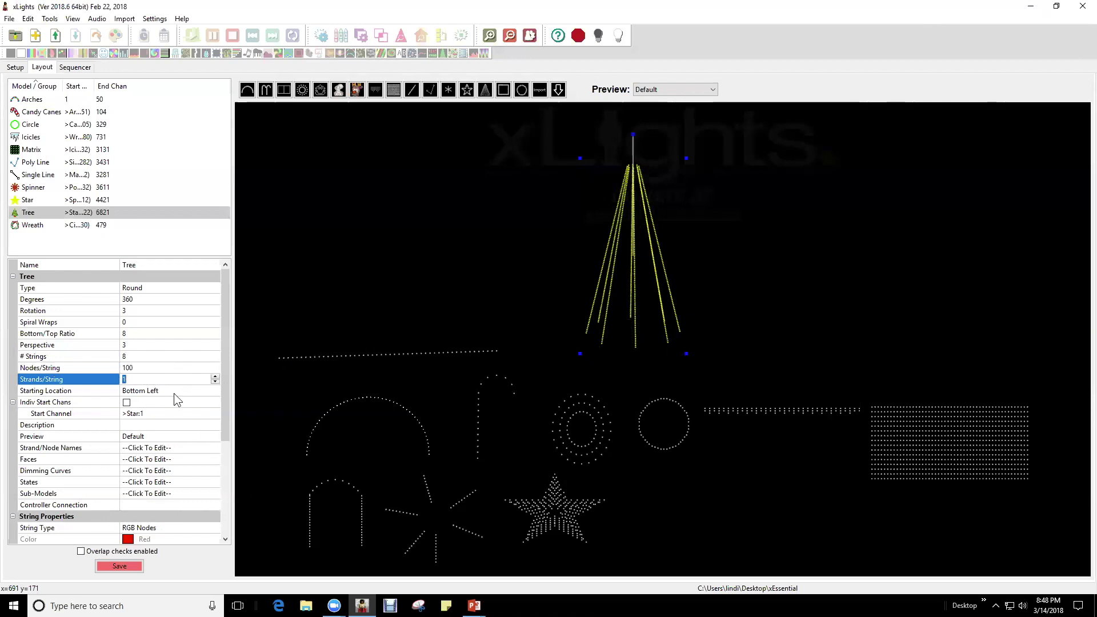
text(2)
key(Return)
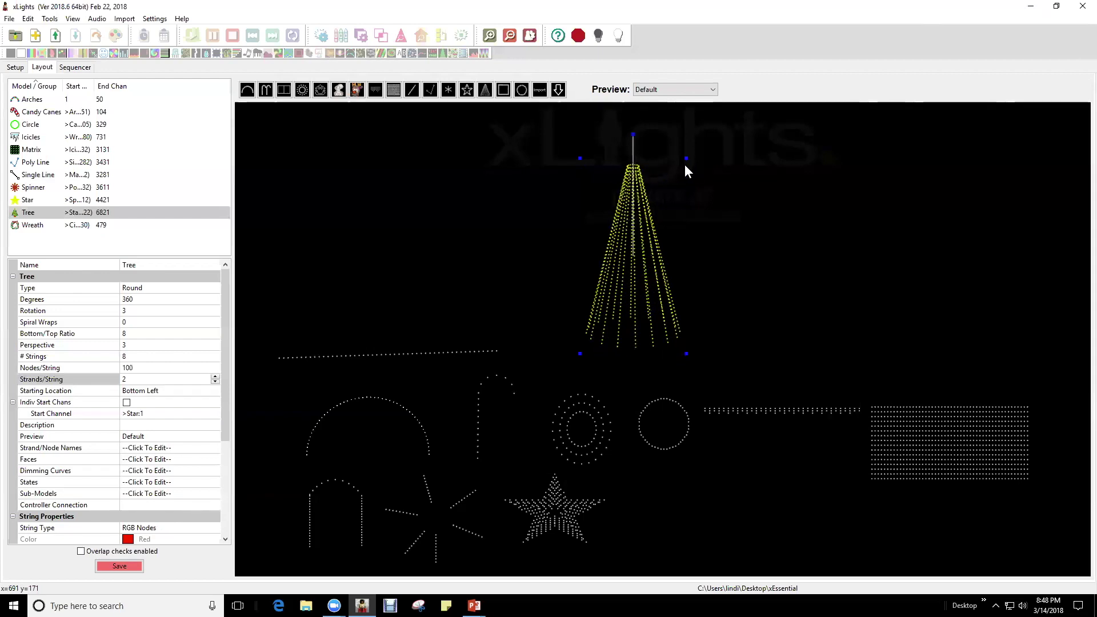
Step: Shrink the tree and place it beside the star below the circle, and level the single line above the arches
drag(687, 157, 668, 500)
key(alt+Tab)
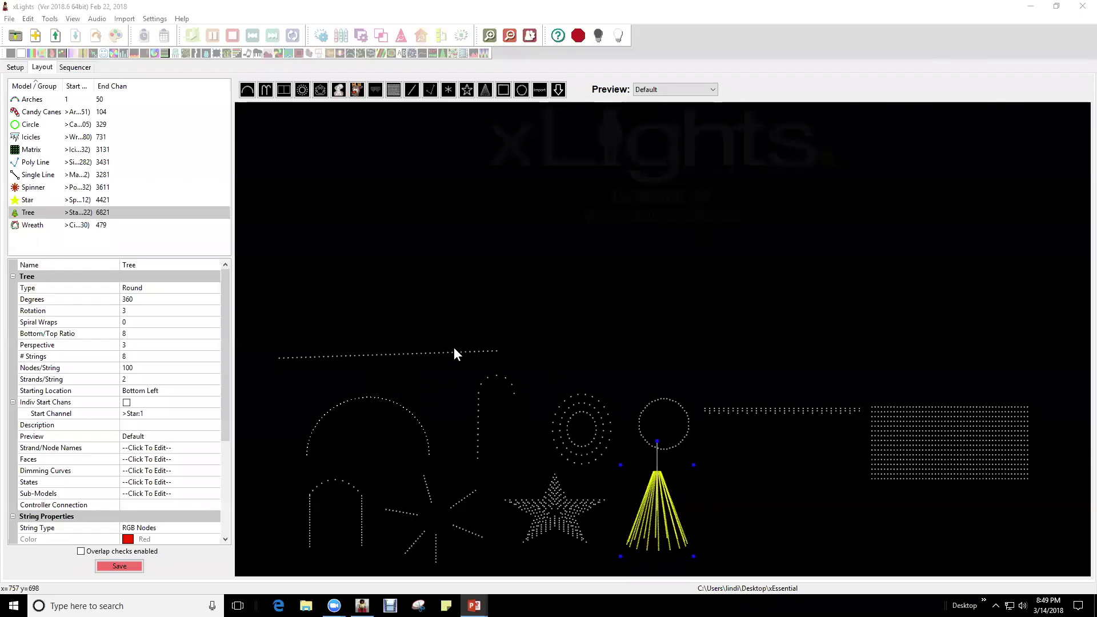
click(453, 353)
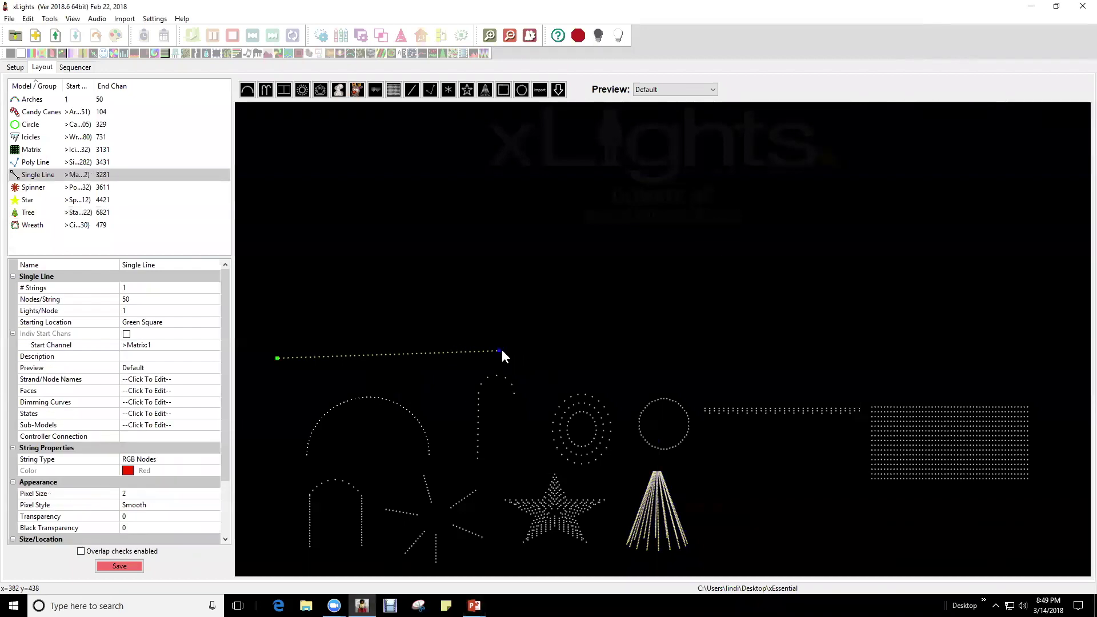
mouse_move(499, 351)
mouse_down()
mouse_move(495, 367)
mouse_move(501, 357)
mouse_up()
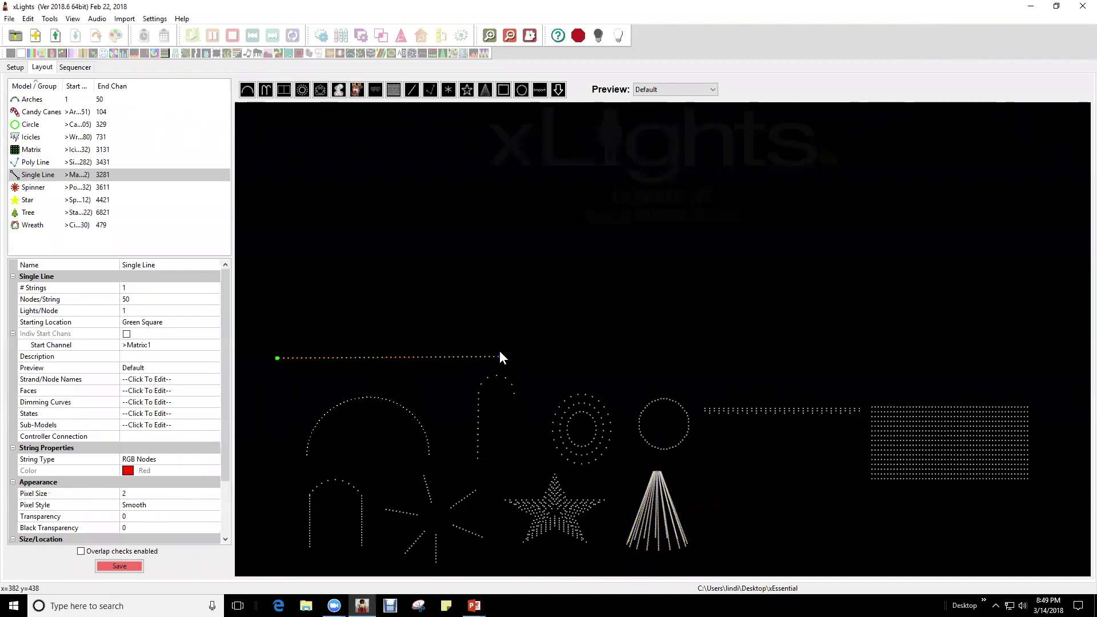
Step: Add a Window Frame model in the empty area above the wreath and circle, and shift it slightly downward
click(503, 90)
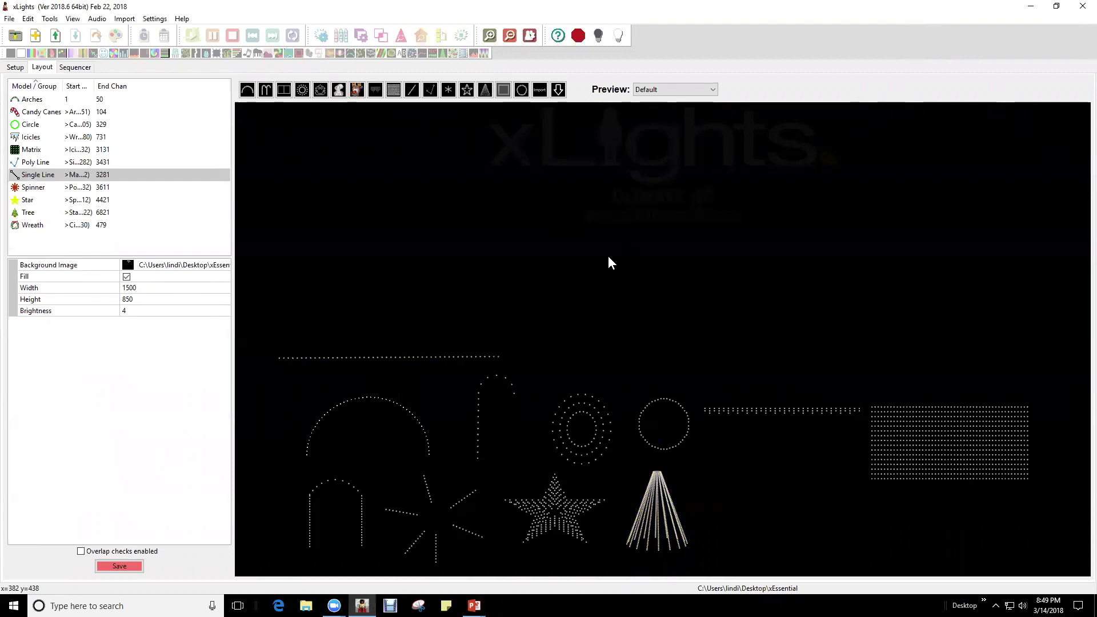
mouse_move(551, 212)
mouse_down()
mouse_move(574, 223)
mouse_move(576, 274)
mouse_move(597, 277)
mouse_up()
drag(553, 201, 619, 230)
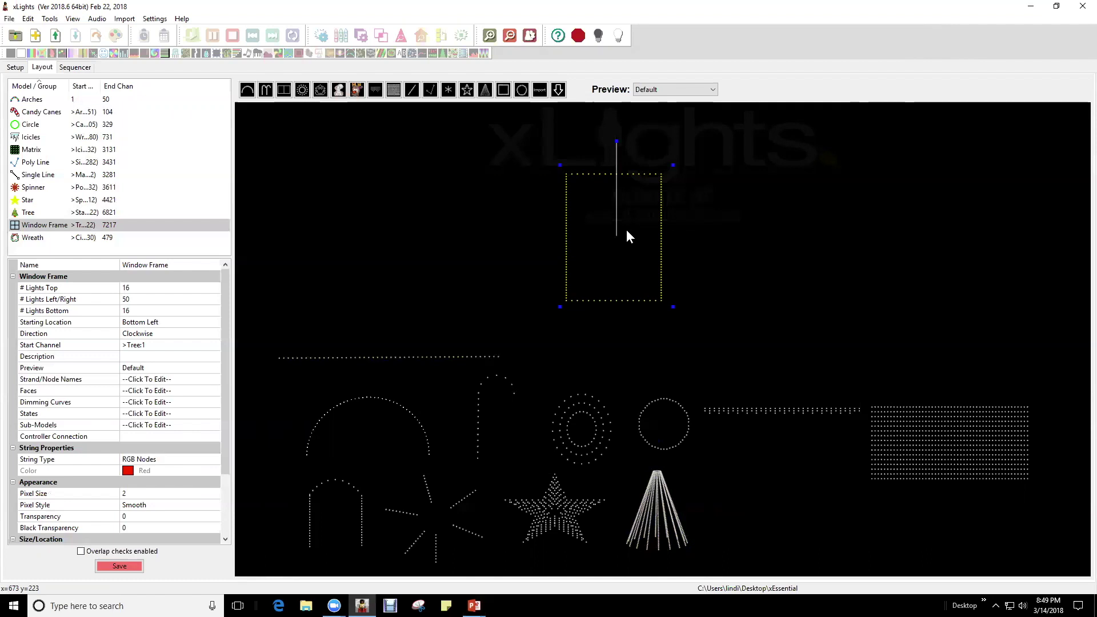
drag(603, 229, 615, 269)
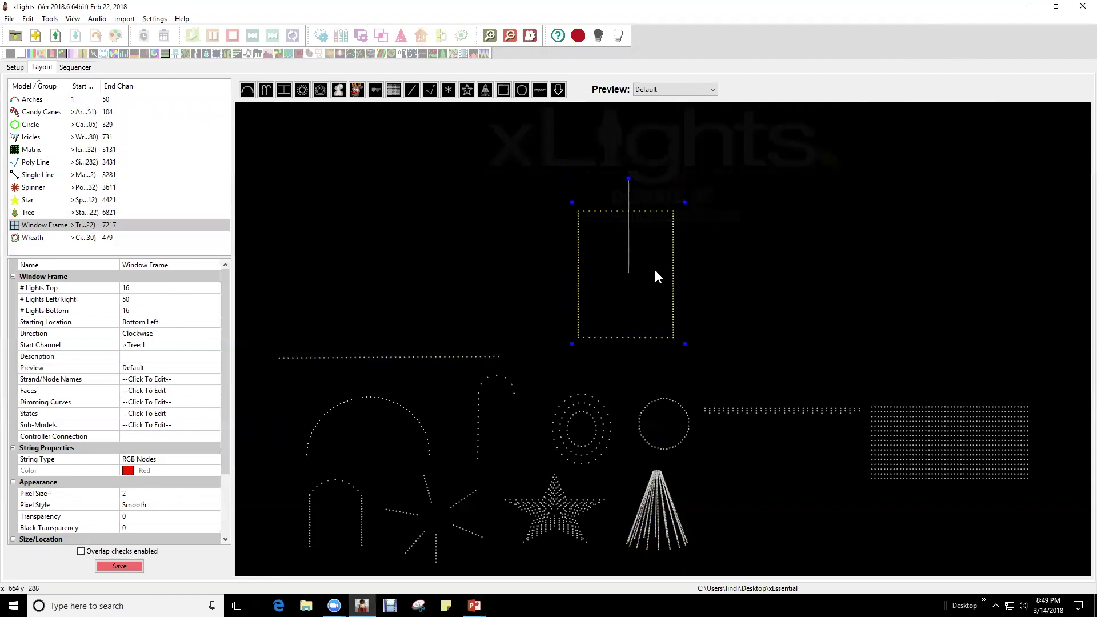
Step: Examine the window frame's Node Layout from the first node at its bottom-left corner around the frame, and close it
right_click(641, 254)
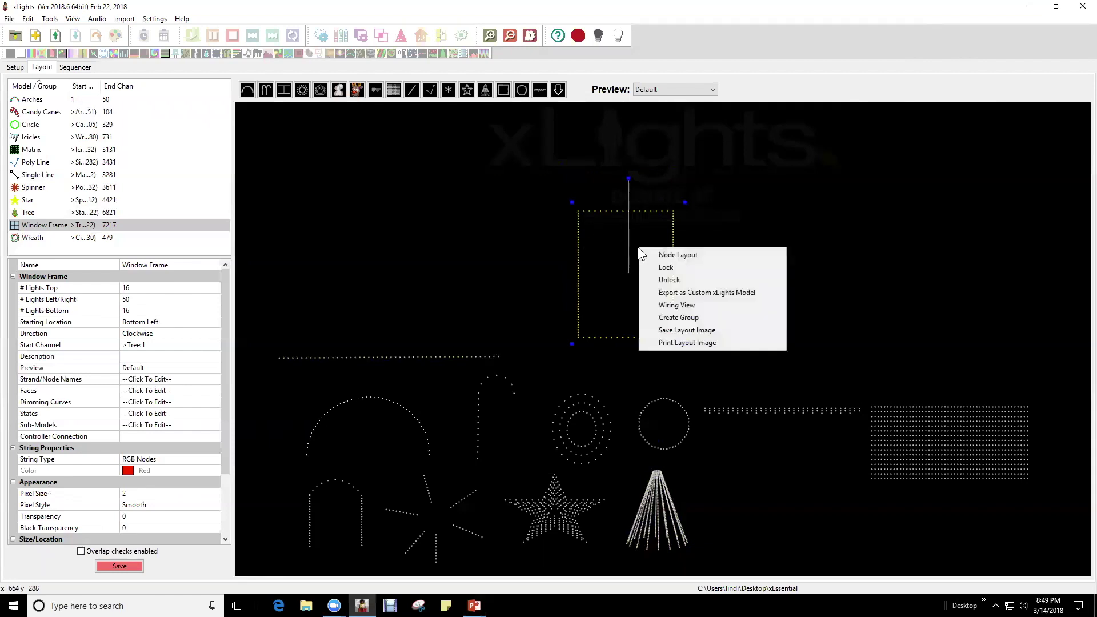
click(658, 254)
click(297, 58)
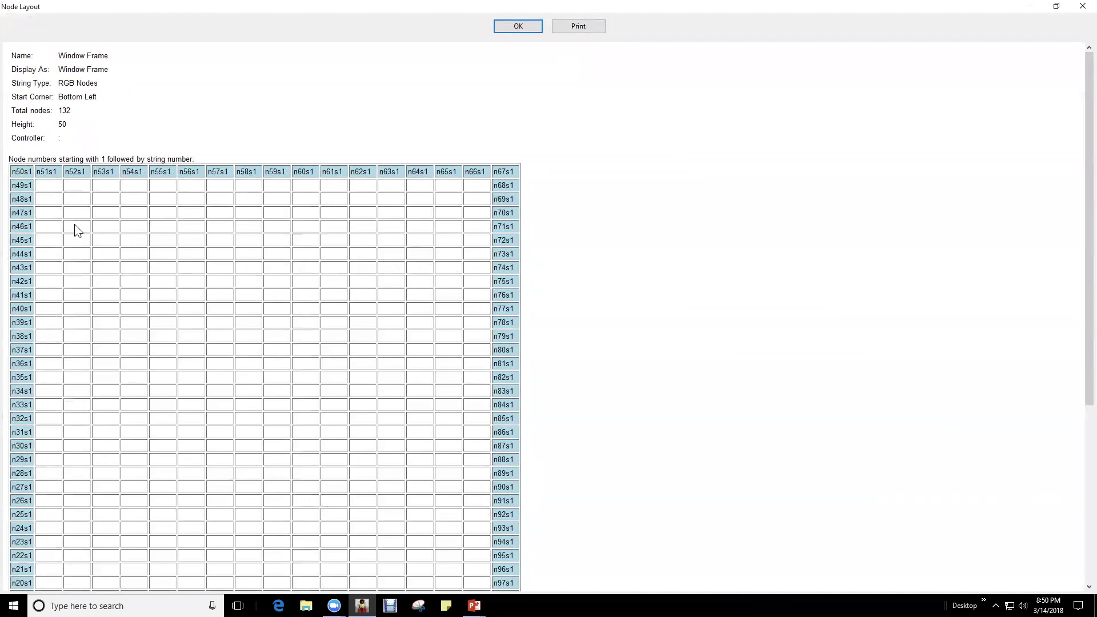
scroll(74, 224, down, 5)
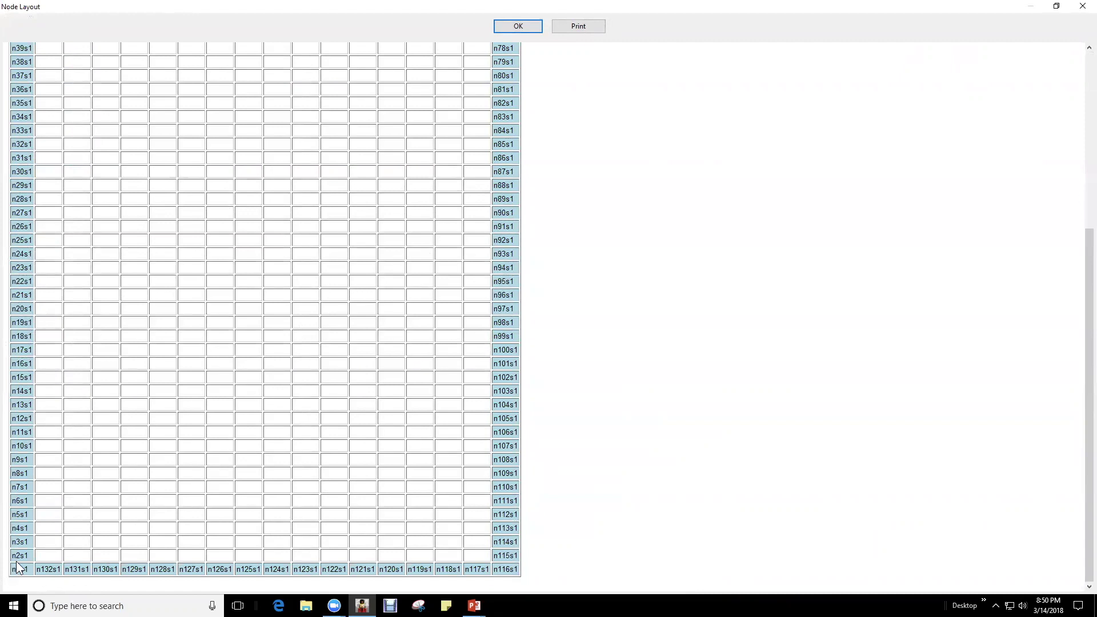
scroll(43, 164, up, 5)
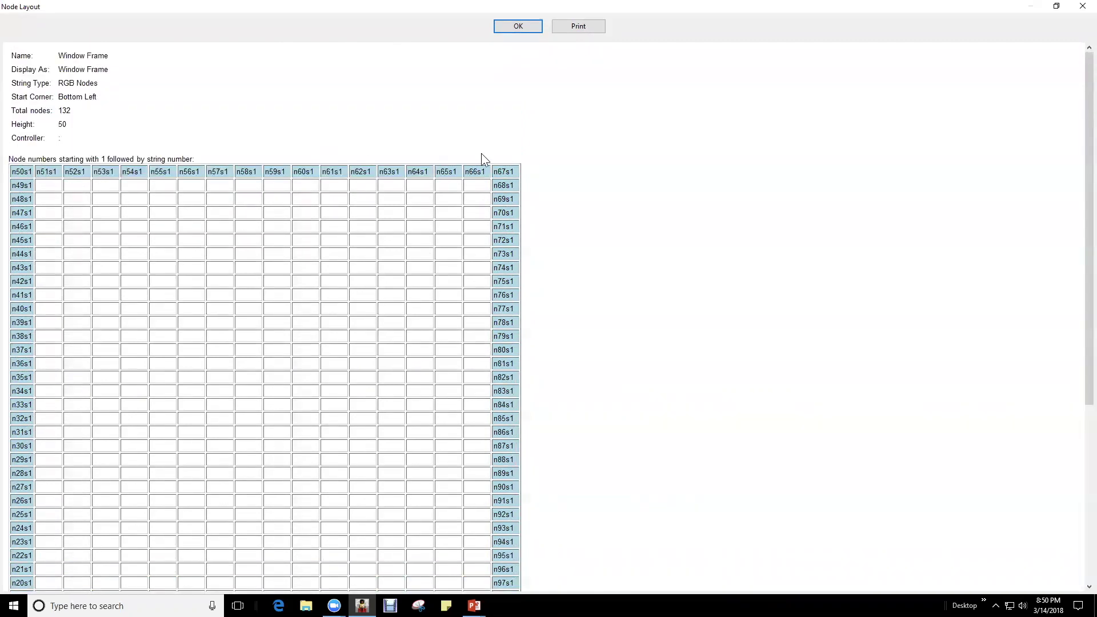
scroll(485, 281, down, 5)
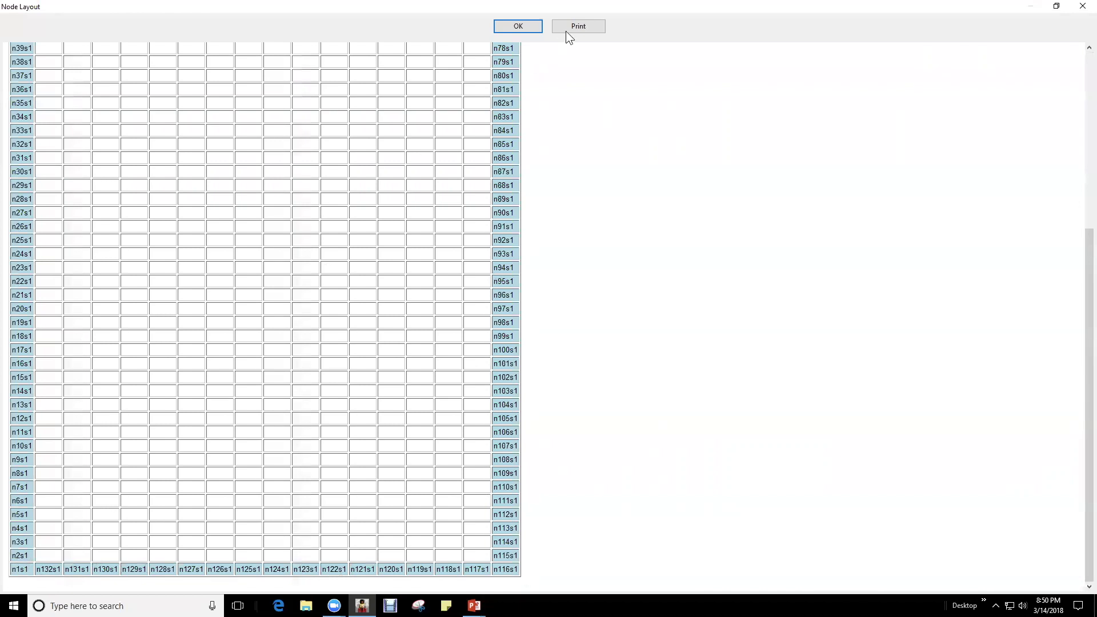
key(Return)
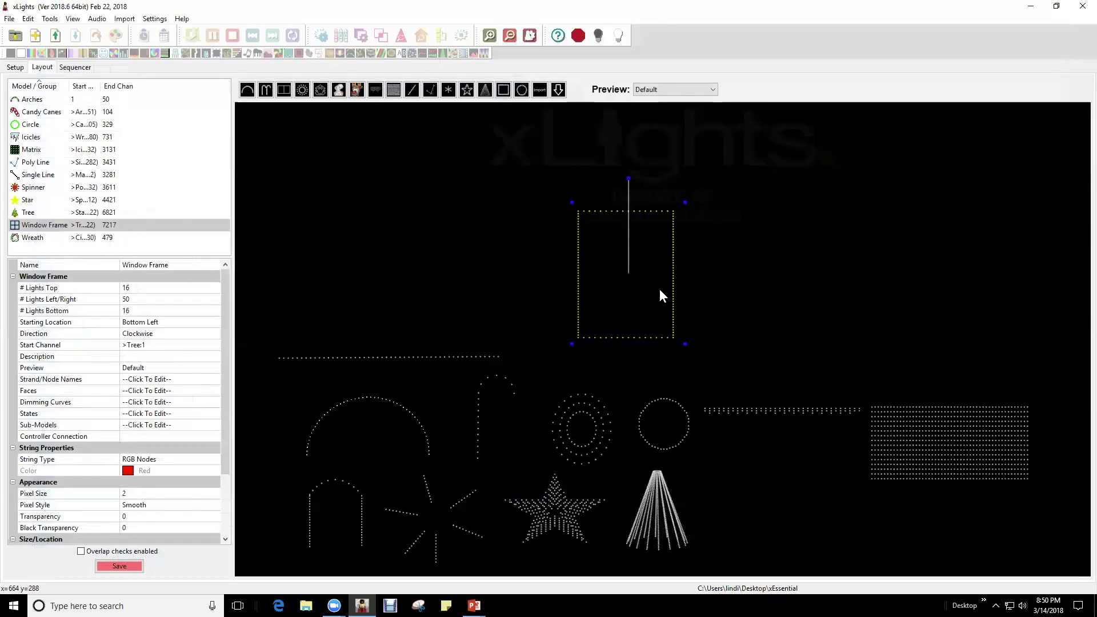
Step: Check the window frame's Direction options, keep Clockwise, and examine the Node Layout down to its bottom row before closing it
click(151, 335)
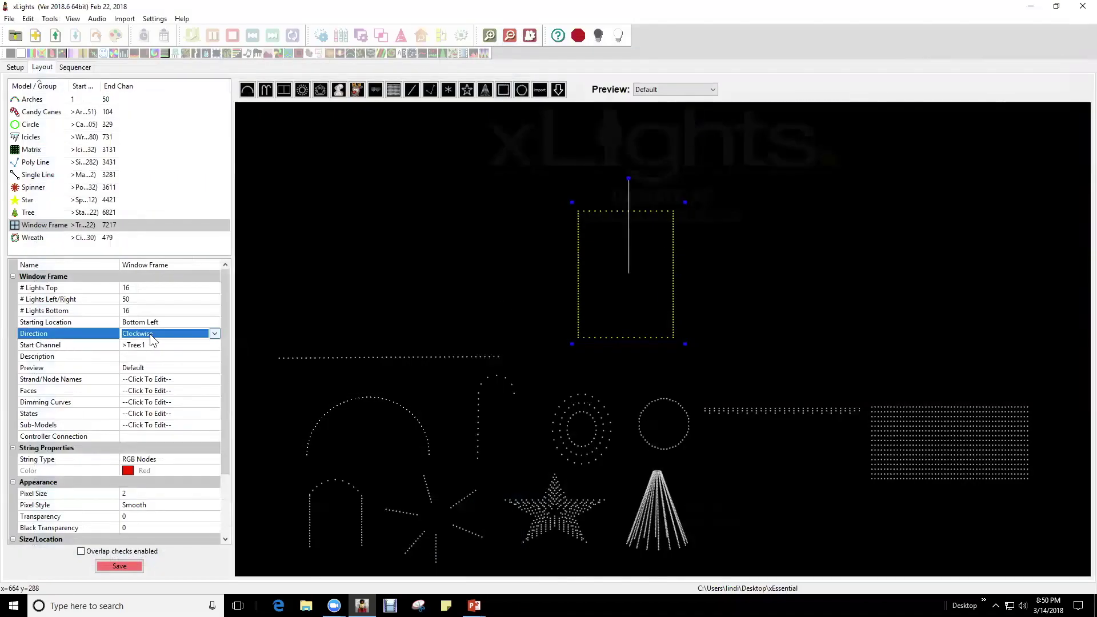
click(214, 334)
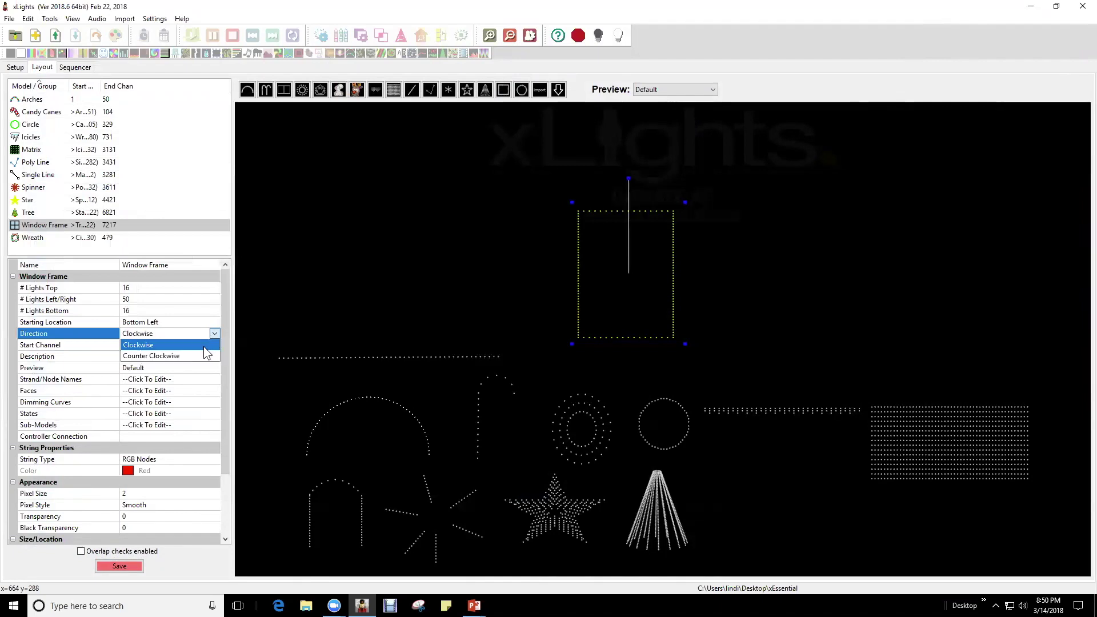
click(203, 346)
click(634, 286)
right_click(633, 283)
click(661, 293)
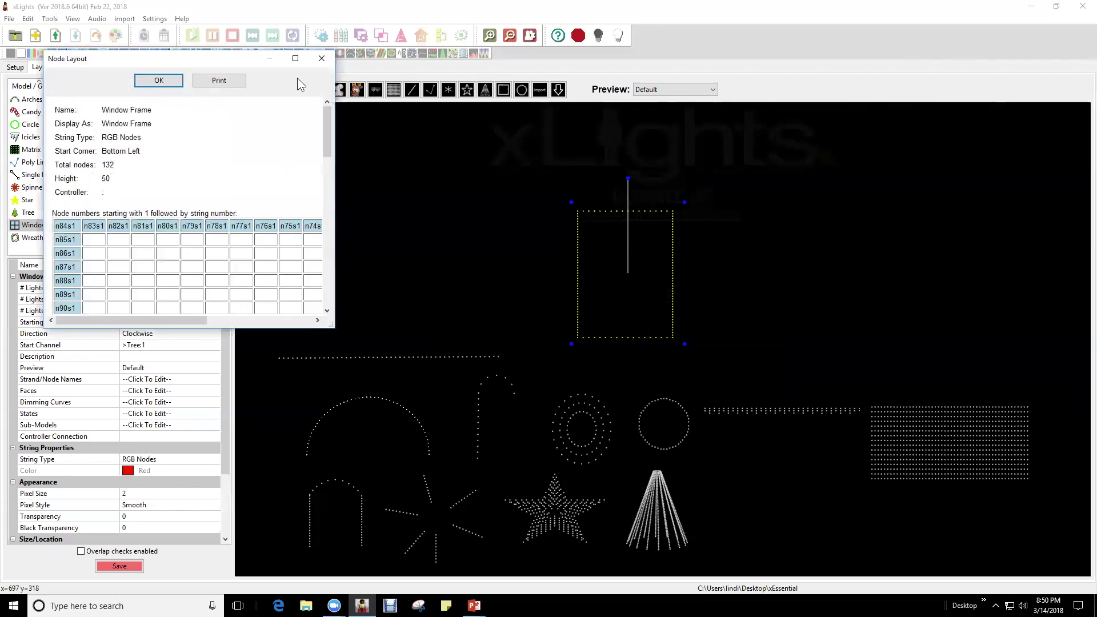
click(296, 58)
scroll(88, 377, down, 5)
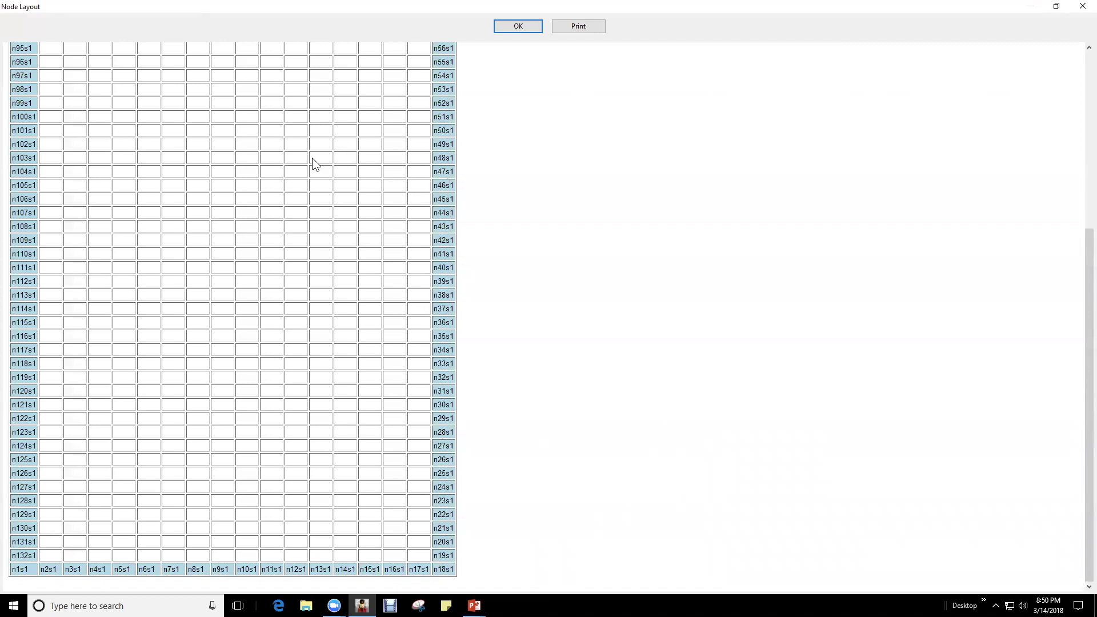
click(518, 27)
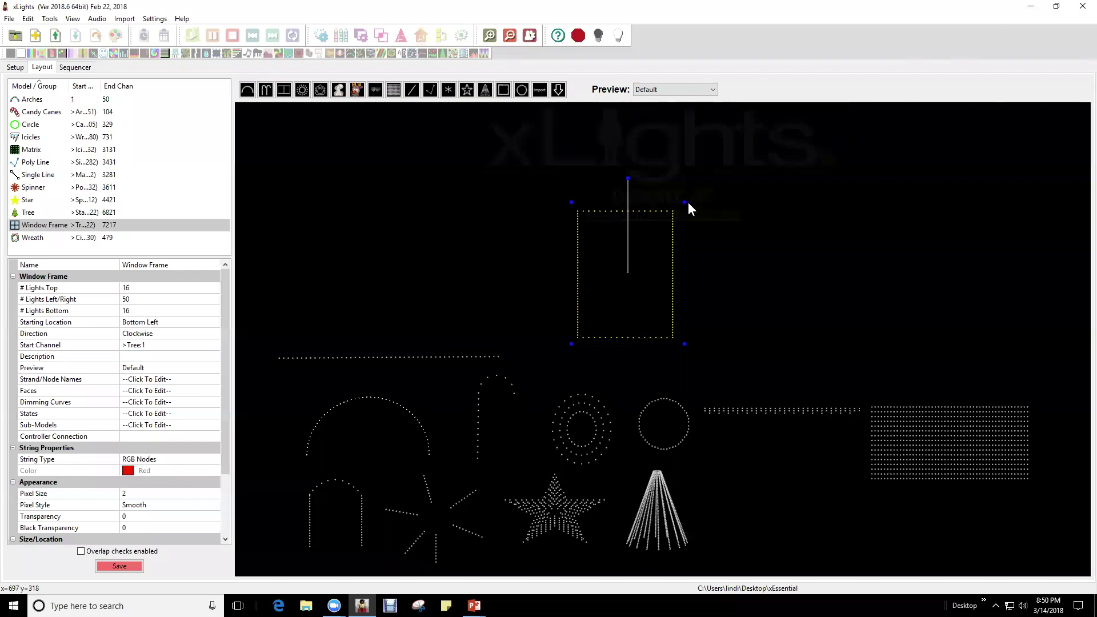
Step: Shrink the window frame and move it slightly upward in the empty area above the wreath and circle
drag(684, 202, 663, 223)
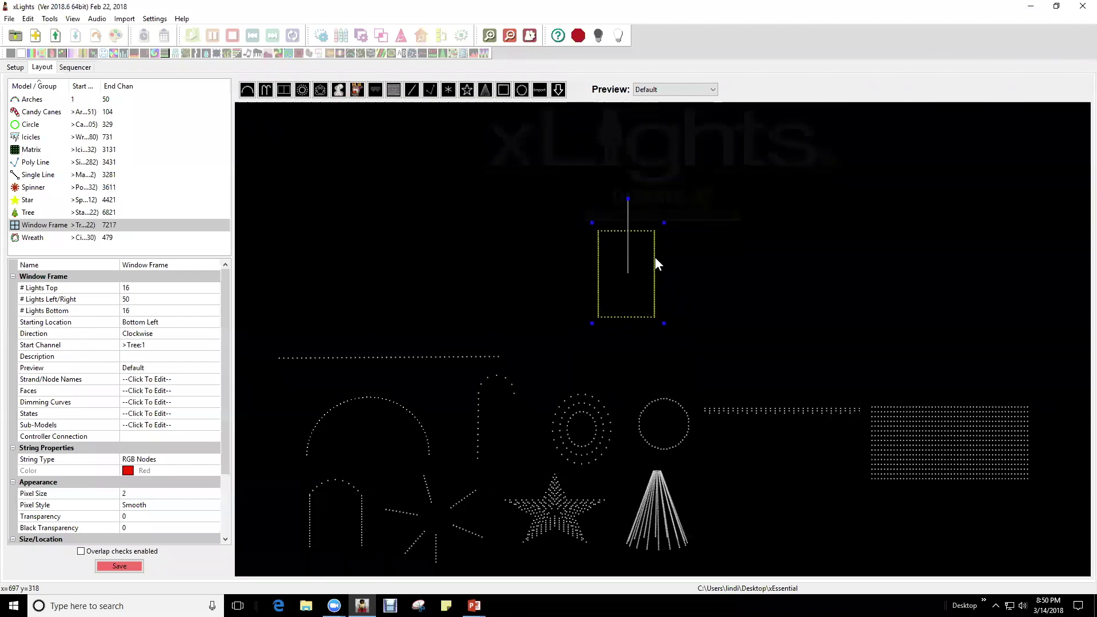
drag(630, 272, 626, 251)
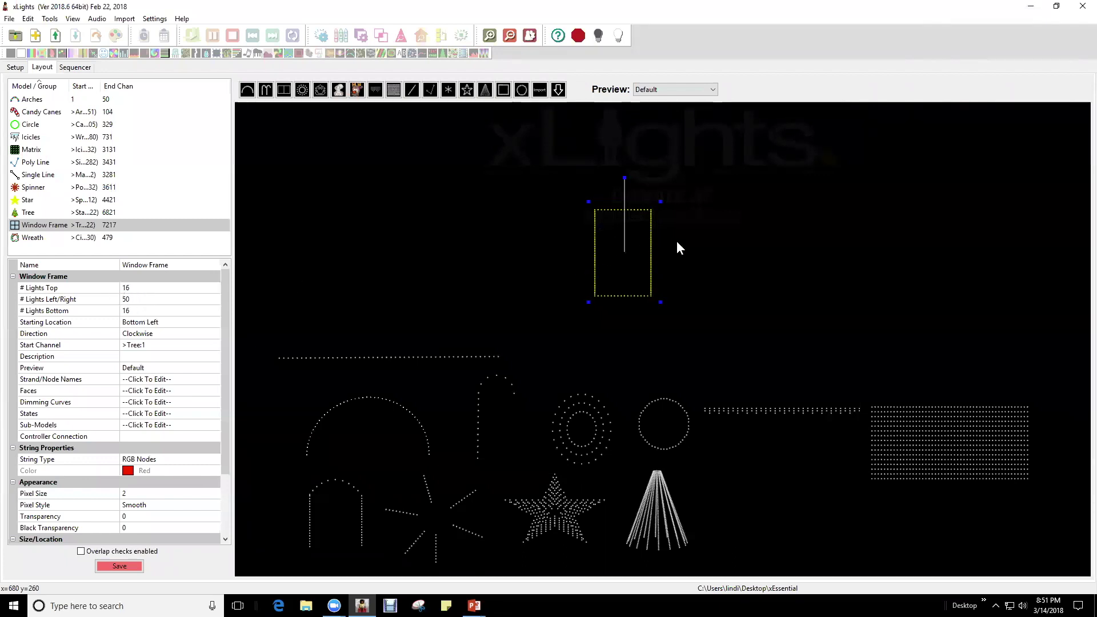
Step: Set the window frame's # Lights Left/Right to 10 and # Lights Top to 10
click(150, 299)
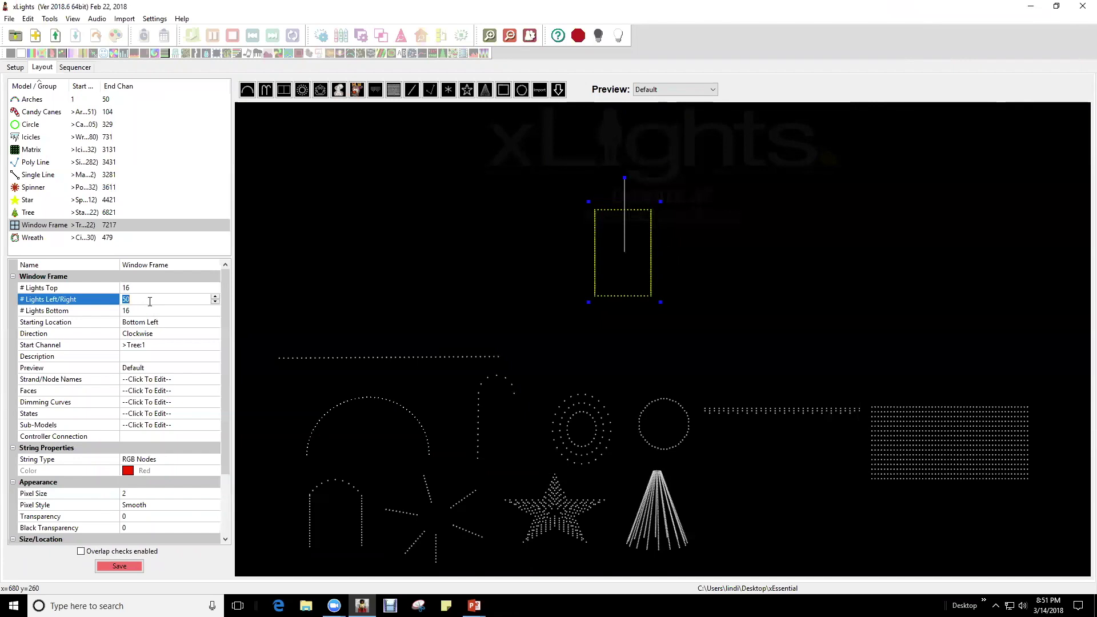
text(1)
key(Return)
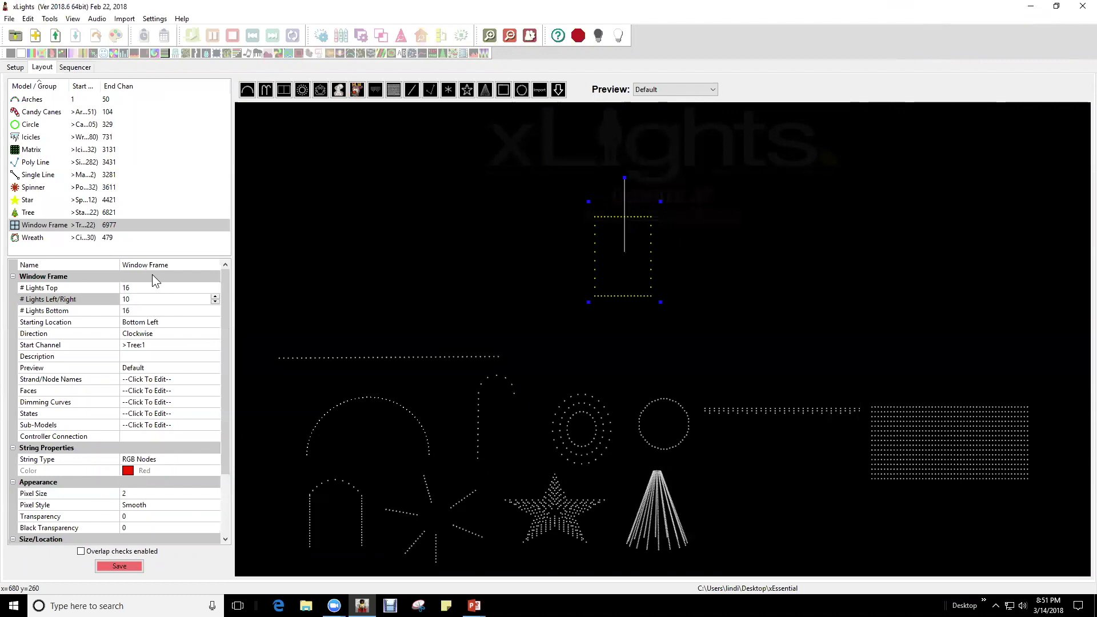
click(150, 289)
double_click(150, 292)
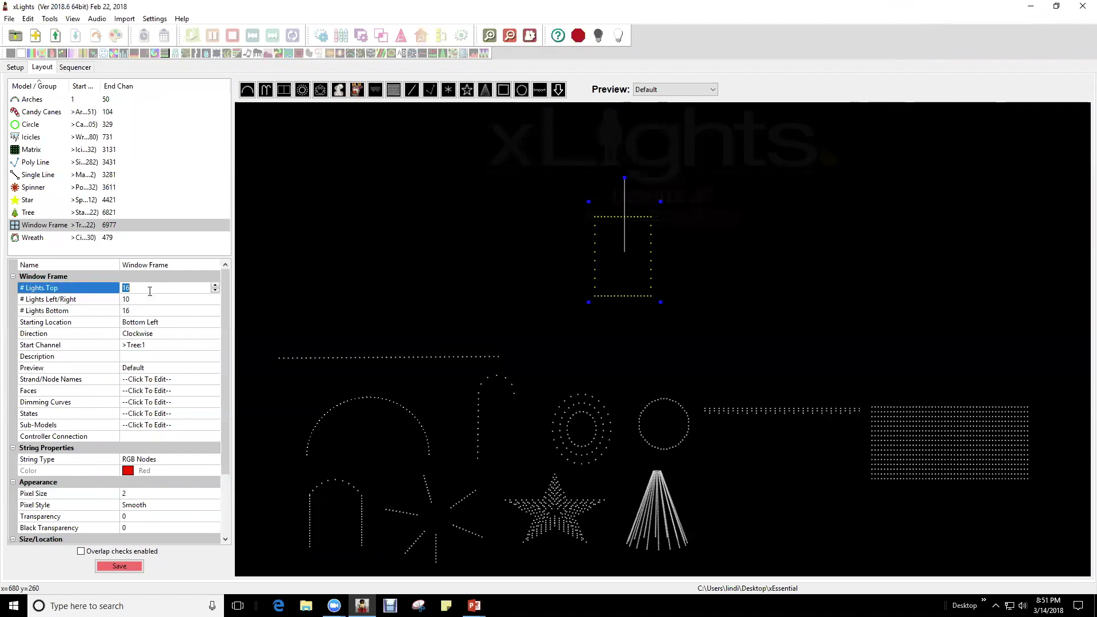
text(10)
key(Return)
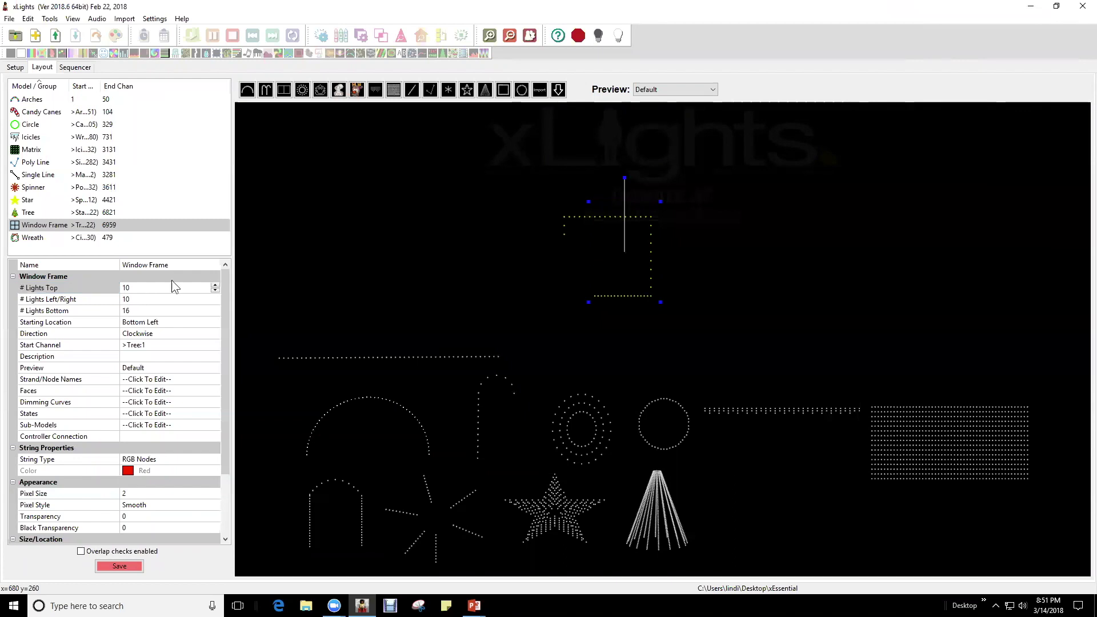
Step: Reduce the window frame's # Lights Top to 5 and set # Lights Bottom to 5
click(163, 285)
click(162, 286)
text(5)
key(Return)
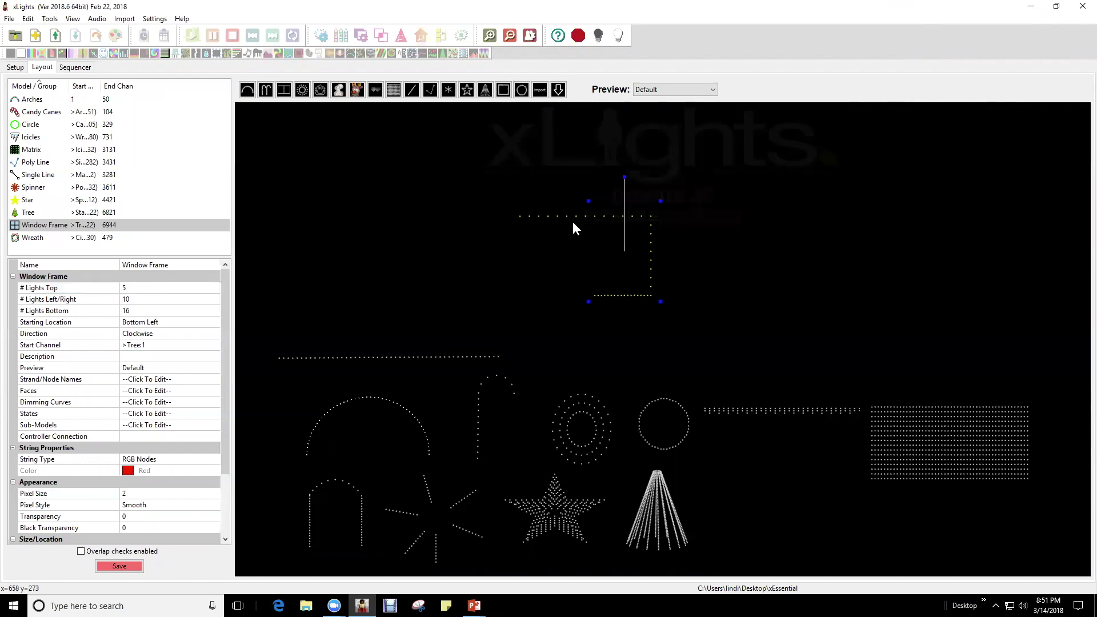
drag(581, 214, 593, 225)
click(652, 236)
click(156, 310)
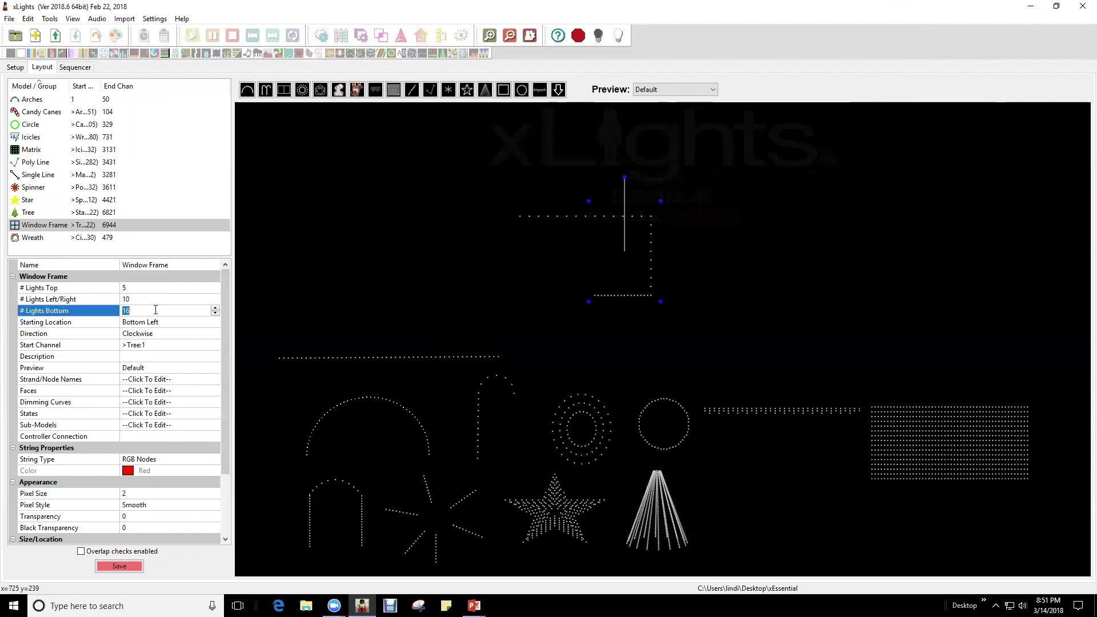
text(5)
key(Return)
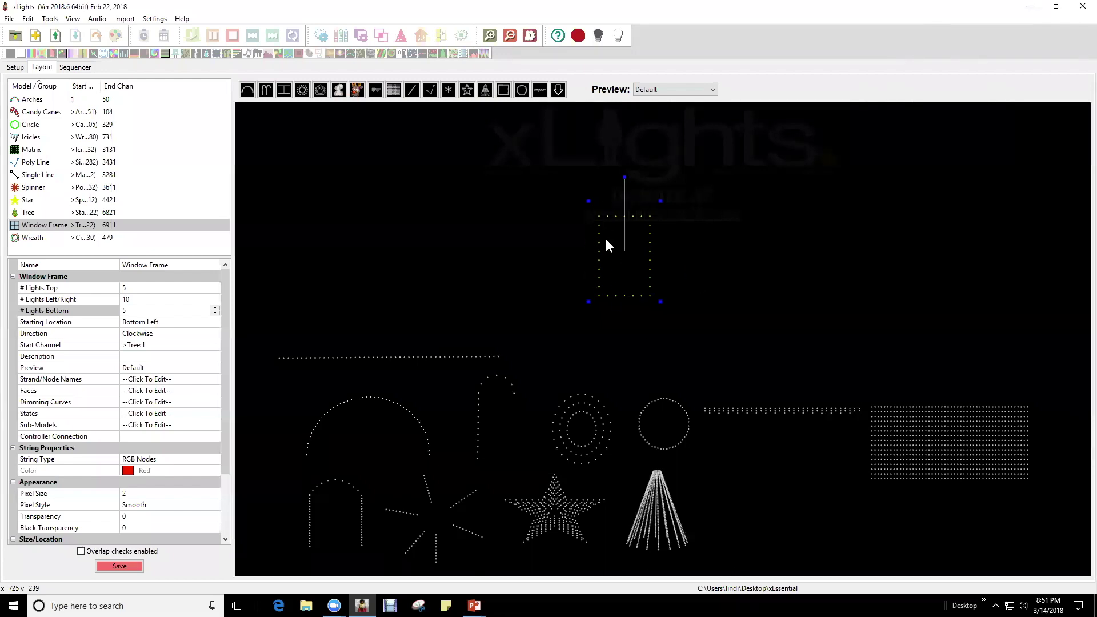
Step: Open the window frame's Sub-Models editor and add a submodel named test
click(192, 426)
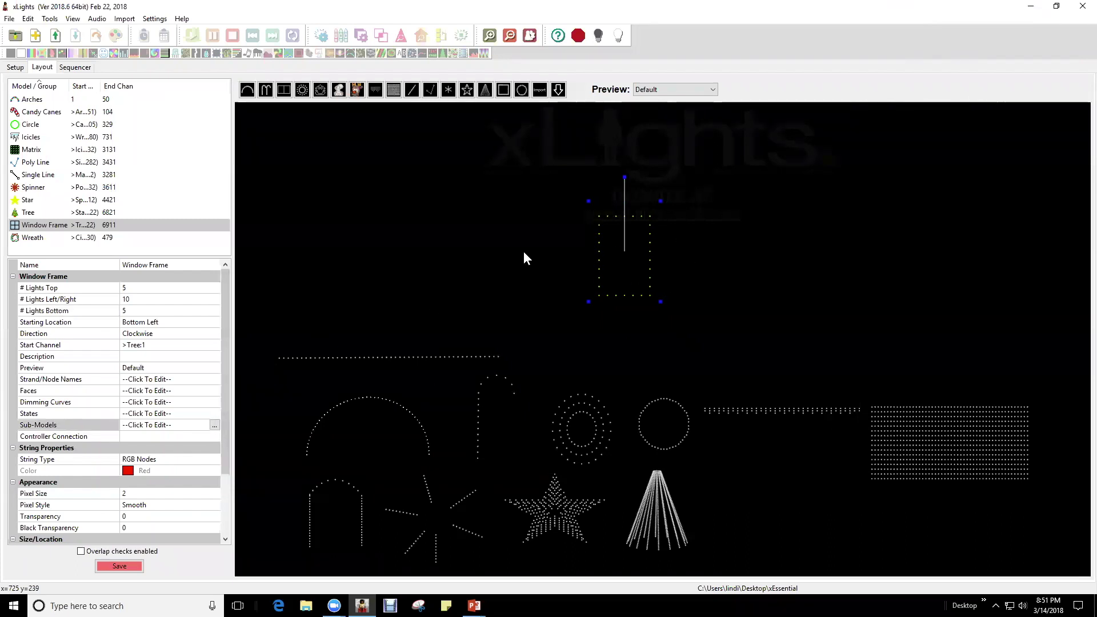
click(212, 416)
click(209, 425)
click(215, 425)
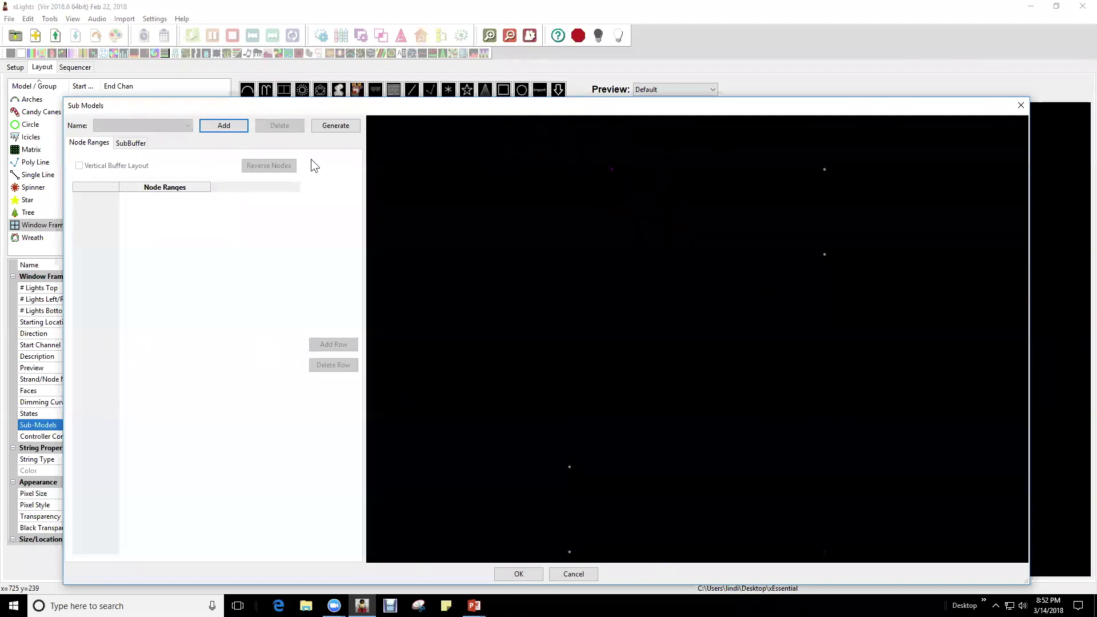
click(218, 128)
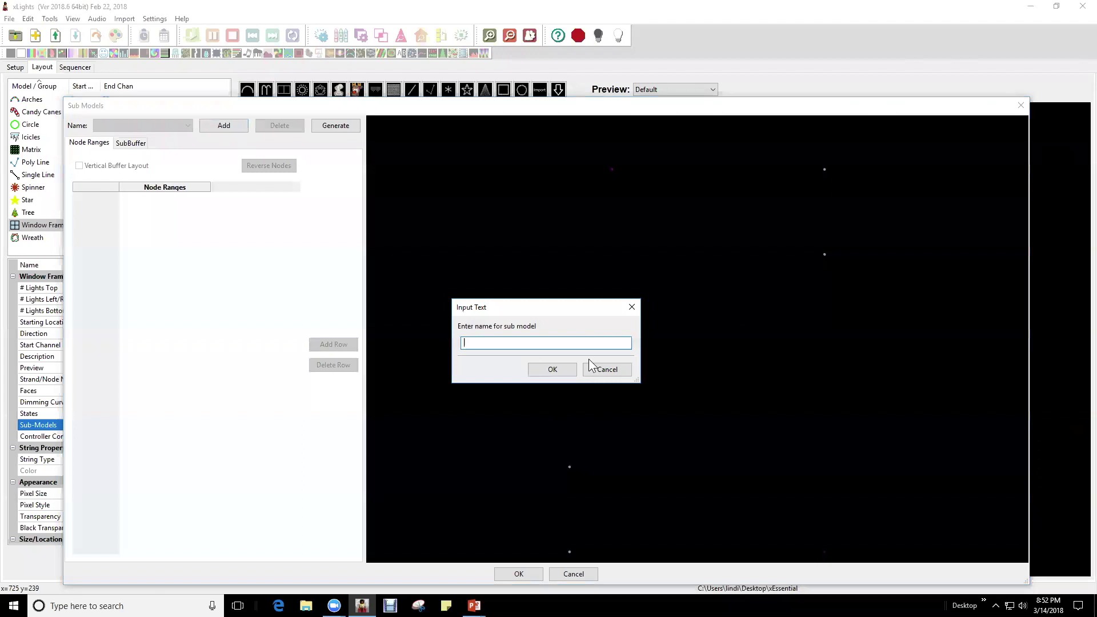
text(test)
key(Return)
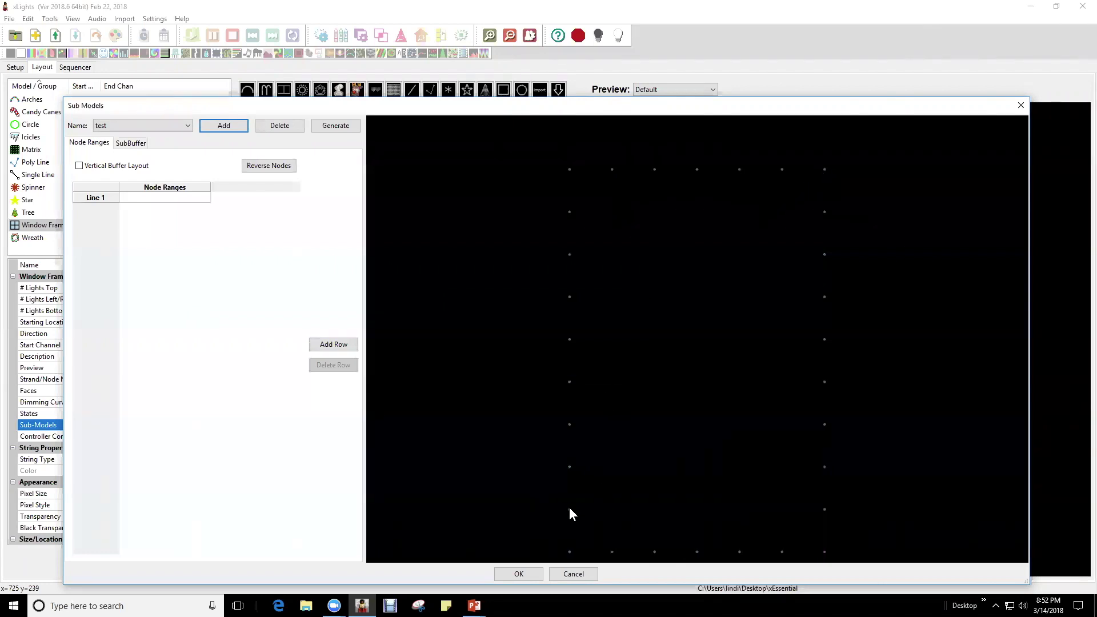
Step: Define Line 1 of submodel test with node ranges 1-7,22-16 to cover the frame's bottom and top edges
mouse_move(569, 509)
mouse_move(825, 554)
click(194, 197)
text(1-7,22-16)
key(Return)
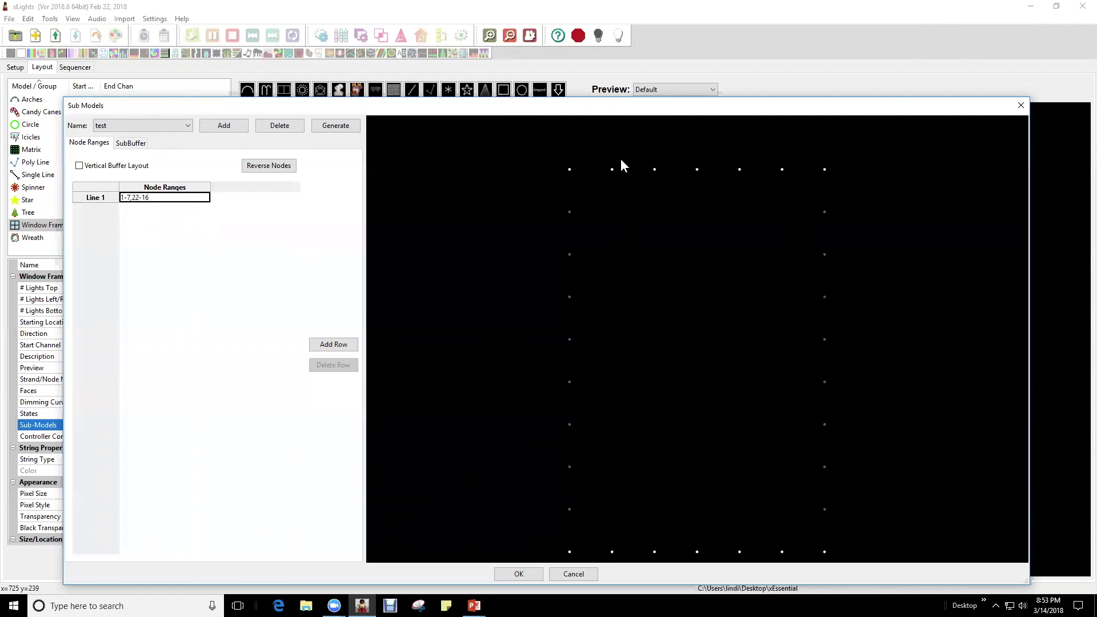
Step: Add a second window frame submodel named test2
click(225, 127)
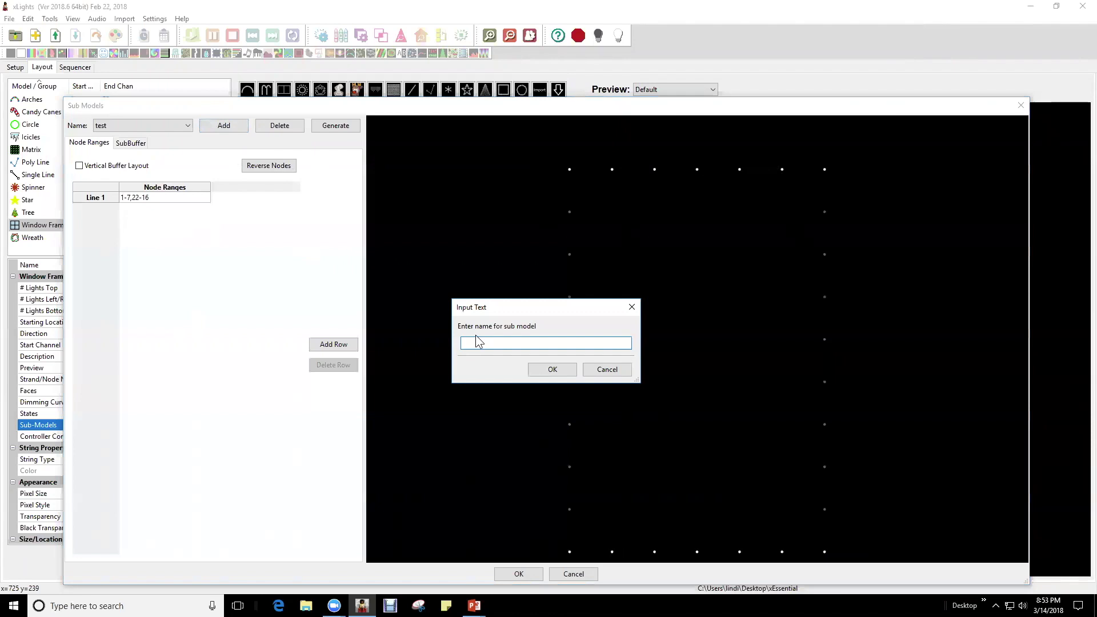
text(tey)
text(st2)
key(Return)
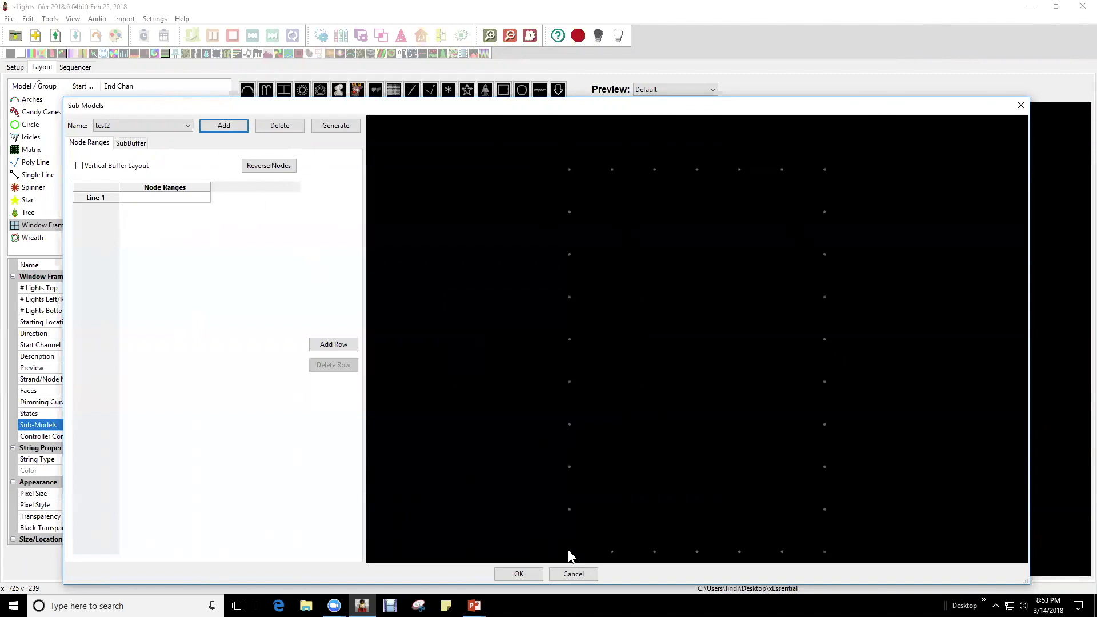
Step: Define Line 1 of submodel test2 with node ranges 22-30,1,7-16 to cover the frame's two vertical sides
click(164, 198)
text(22-30,1)
key(Return)
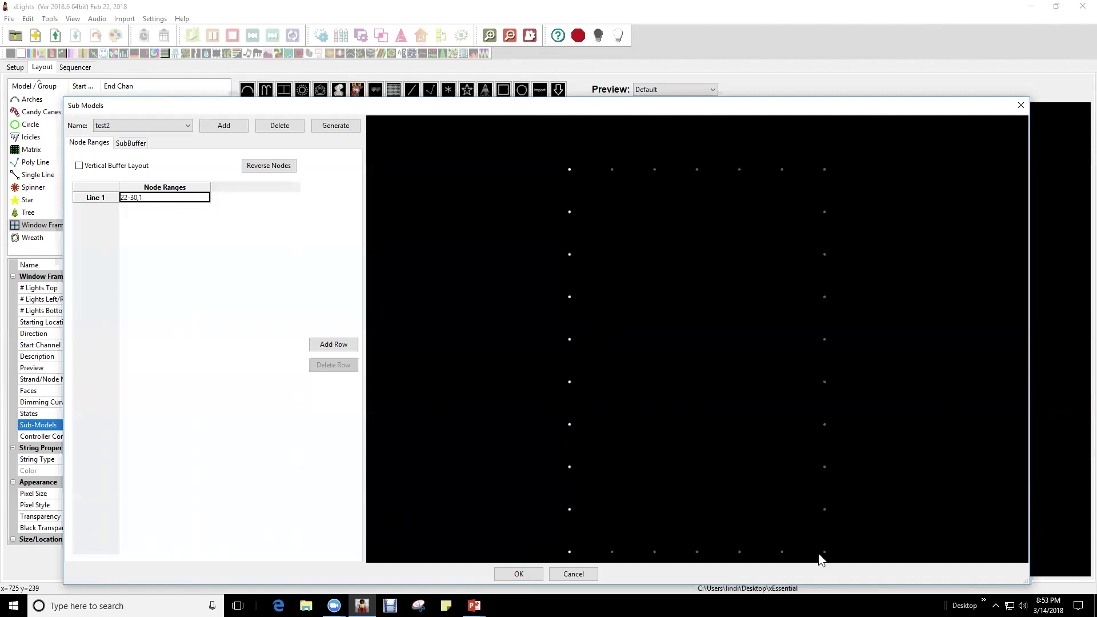
mouse_move(827, 557)
click(180, 198)
click(181, 200)
text(,7-16)
key(Return)
Step: Compare the highlighted nodes of submodels test and test2, and close the Sub Models editor without saving
click(190, 130)
click(153, 139)
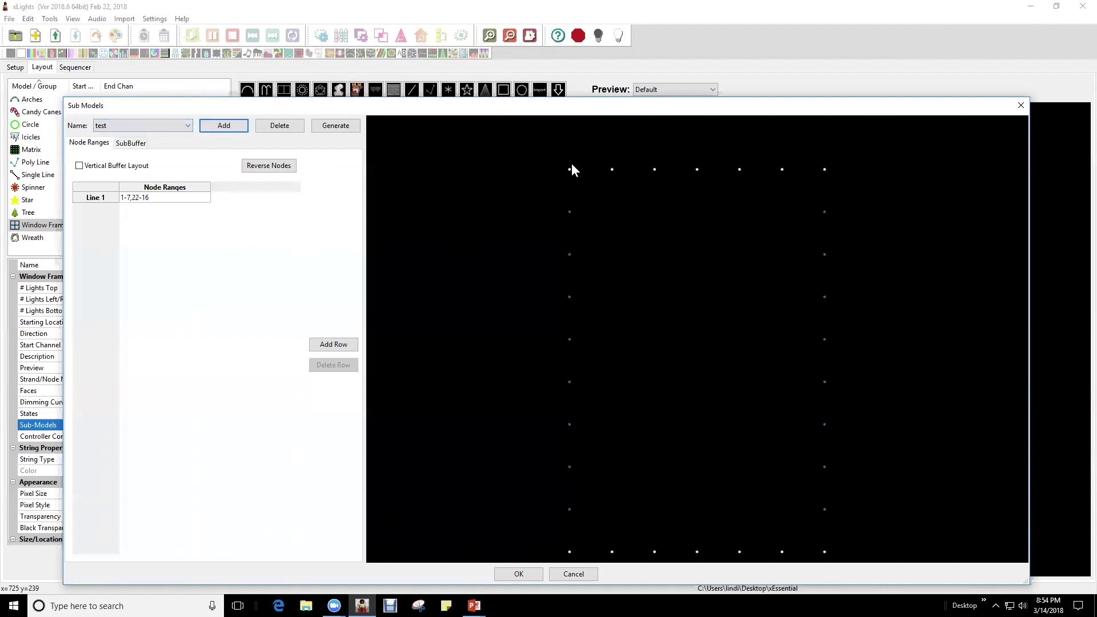
click(155, 126)
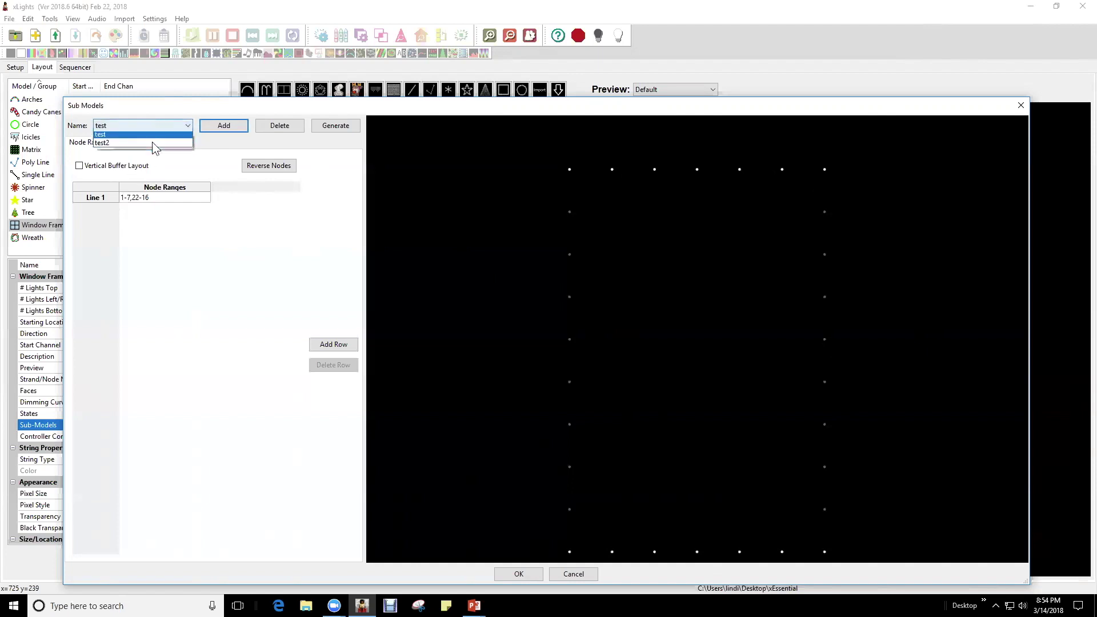
click(153, 143)
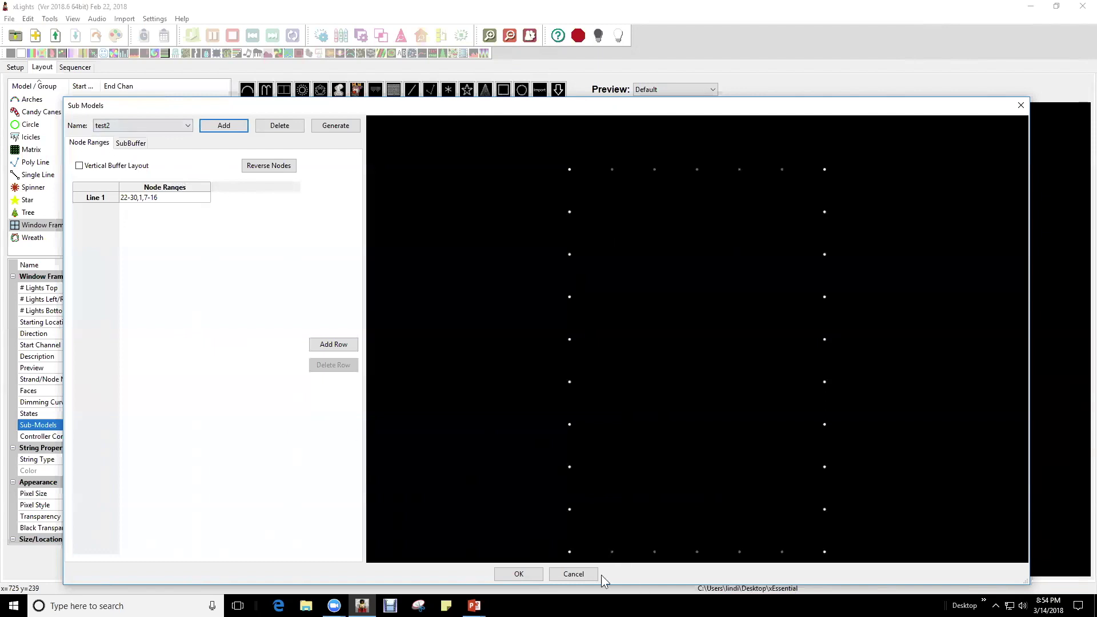
click(573, 574)
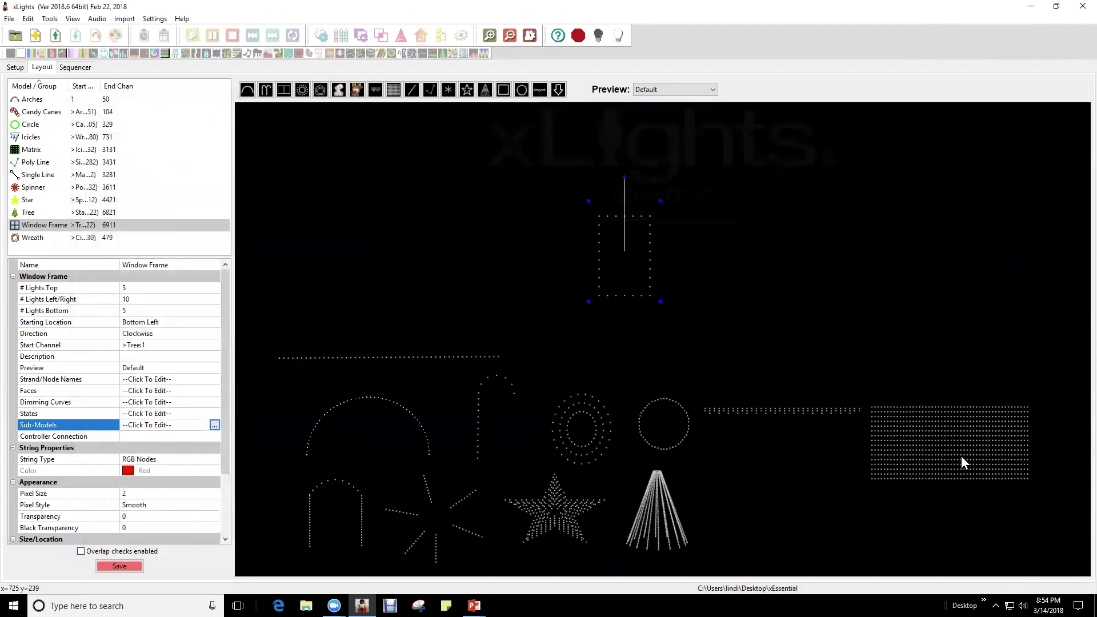
Step: Move the matrix into the empty area beside the window frame and add a submodel named test to it
right_click(962, 457)
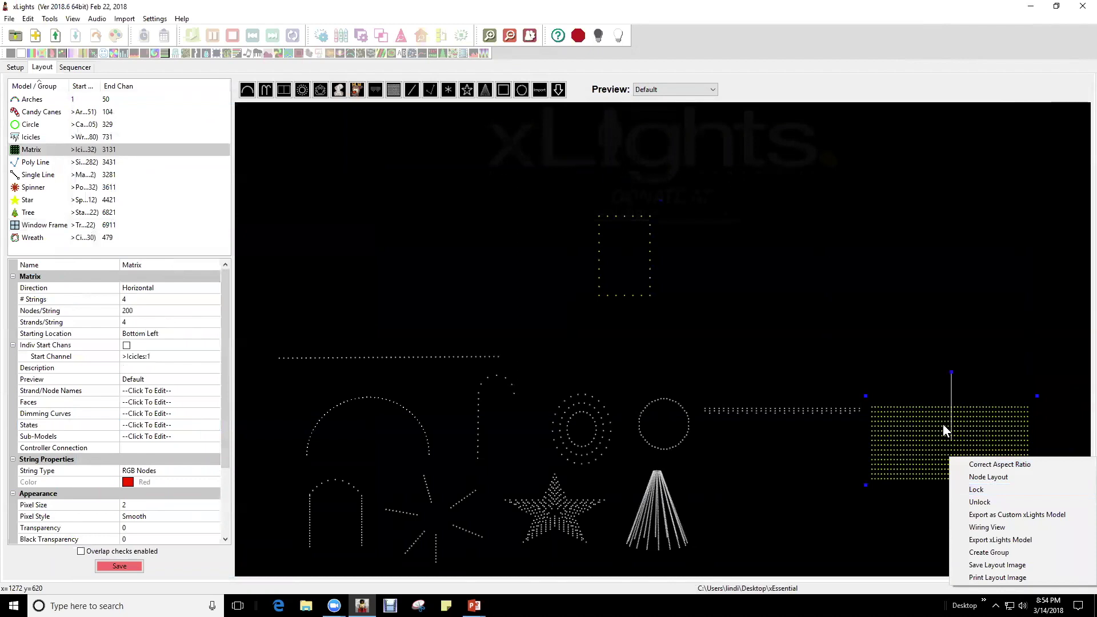
drag(933, 430, 818, 238)
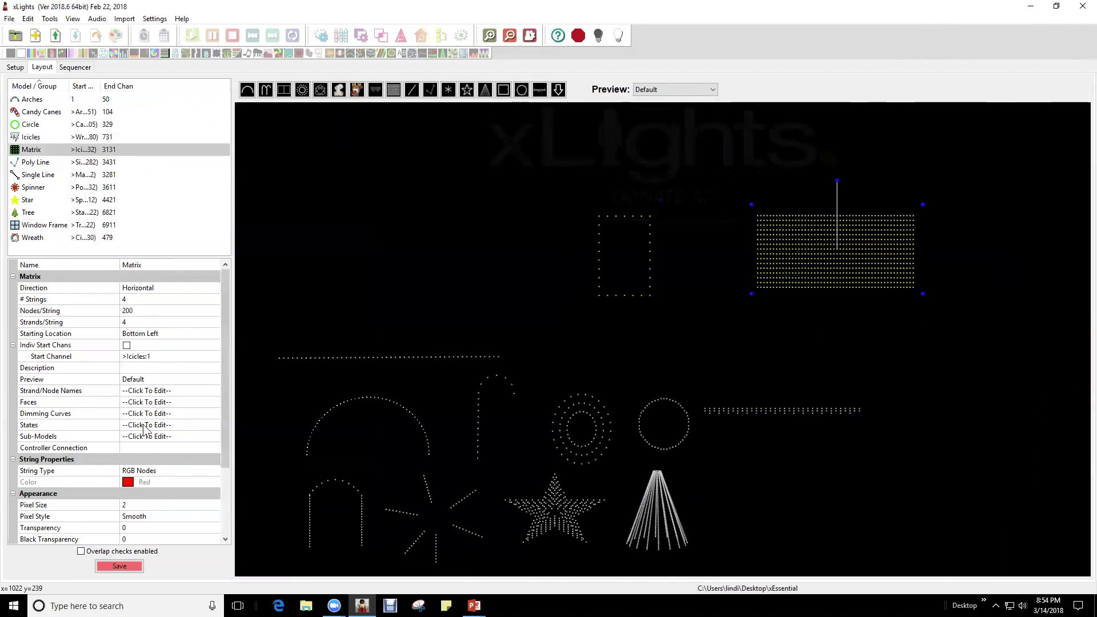
click(158, 439)
click(213, 434)
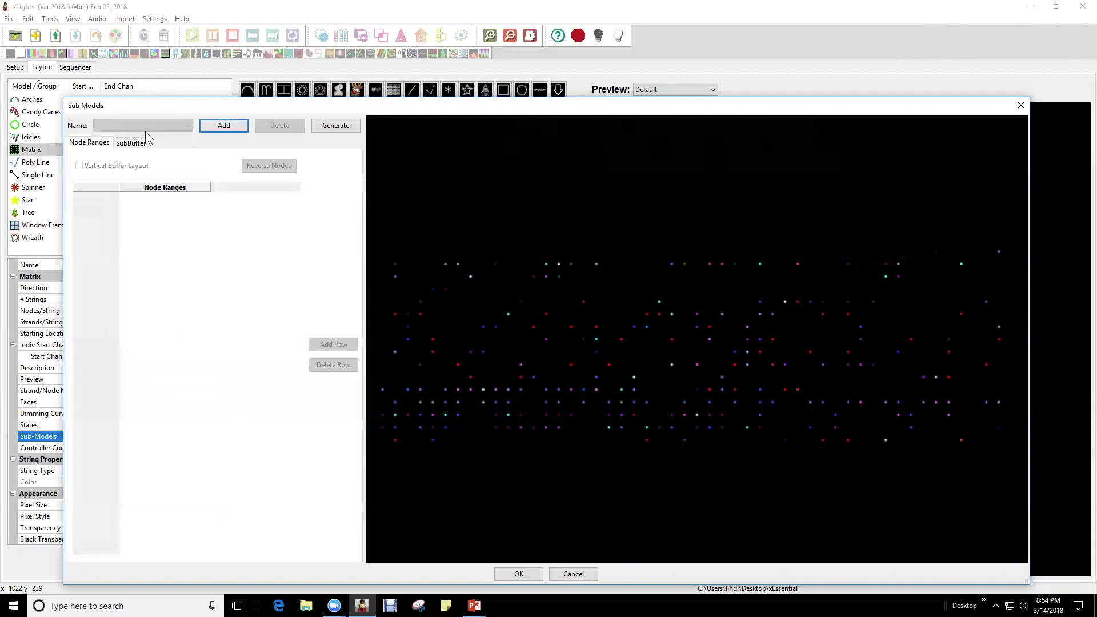
click(218, 127)
text(test)
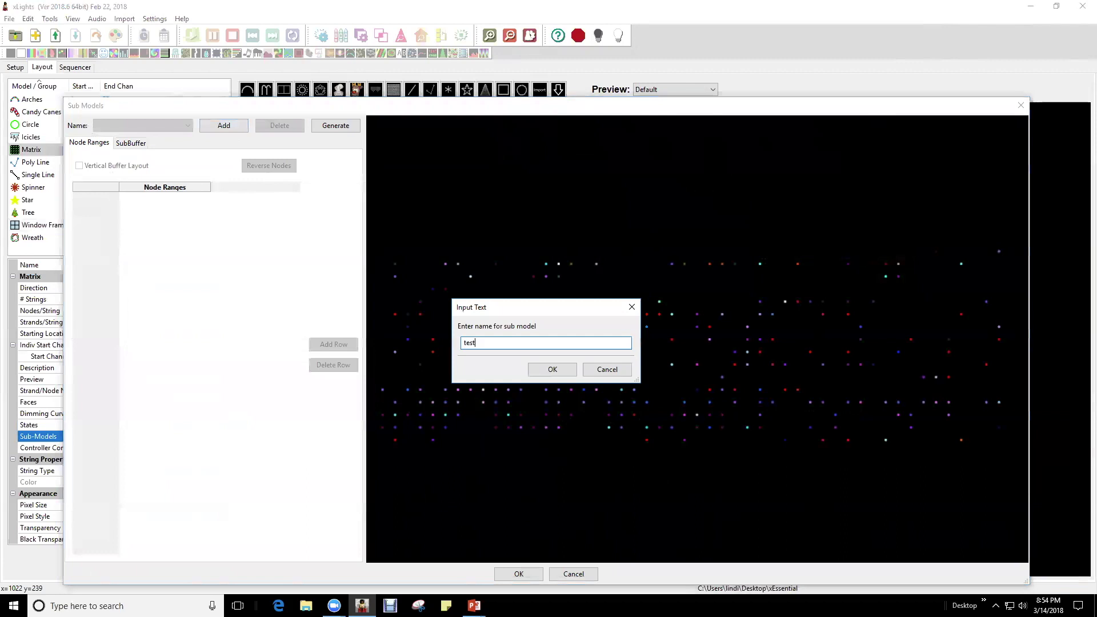
key(Return)
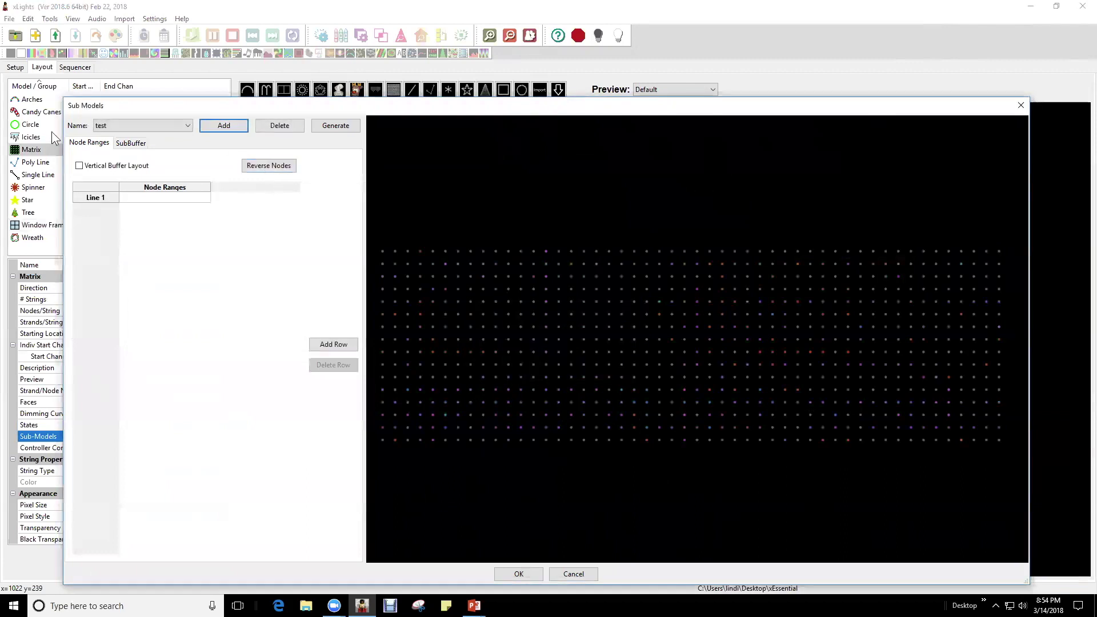
Step: In the matrix's SubBuffer view, generate 4 Vertical Slices submodels with the base name SubModel
click(128, 144)
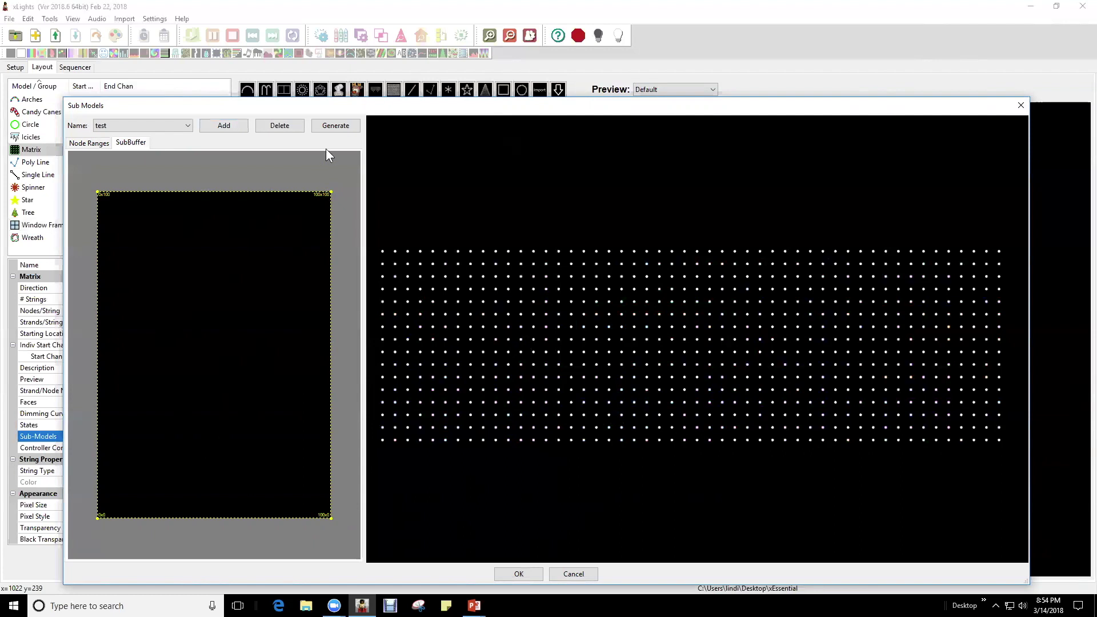
click(341, 123)
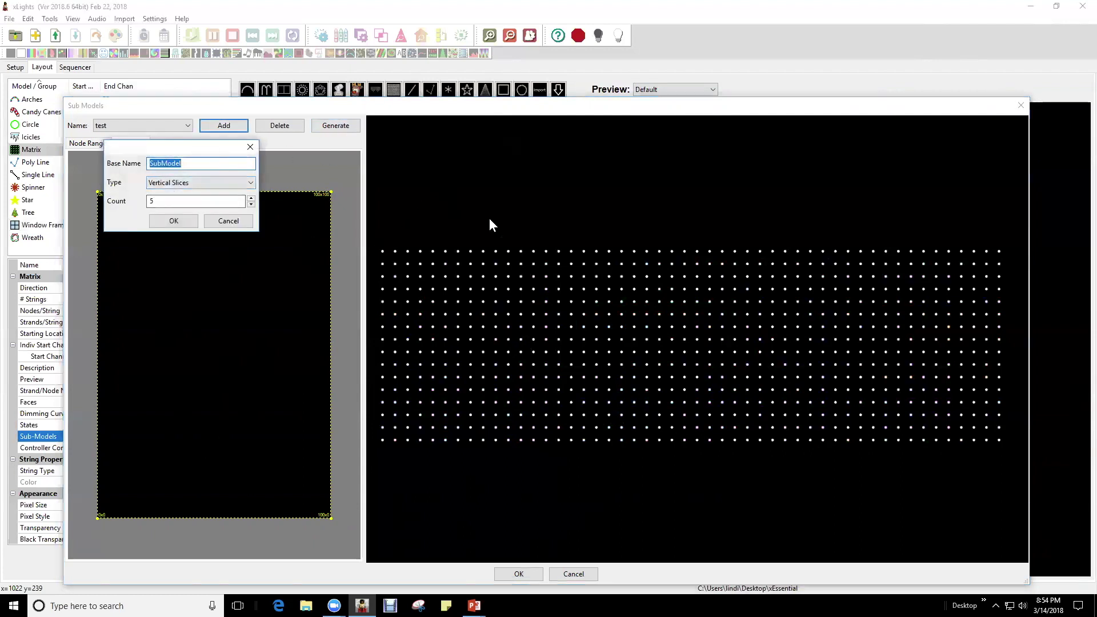
click(218, 203)
key(BackSpace)
text(4)
key(Tab)
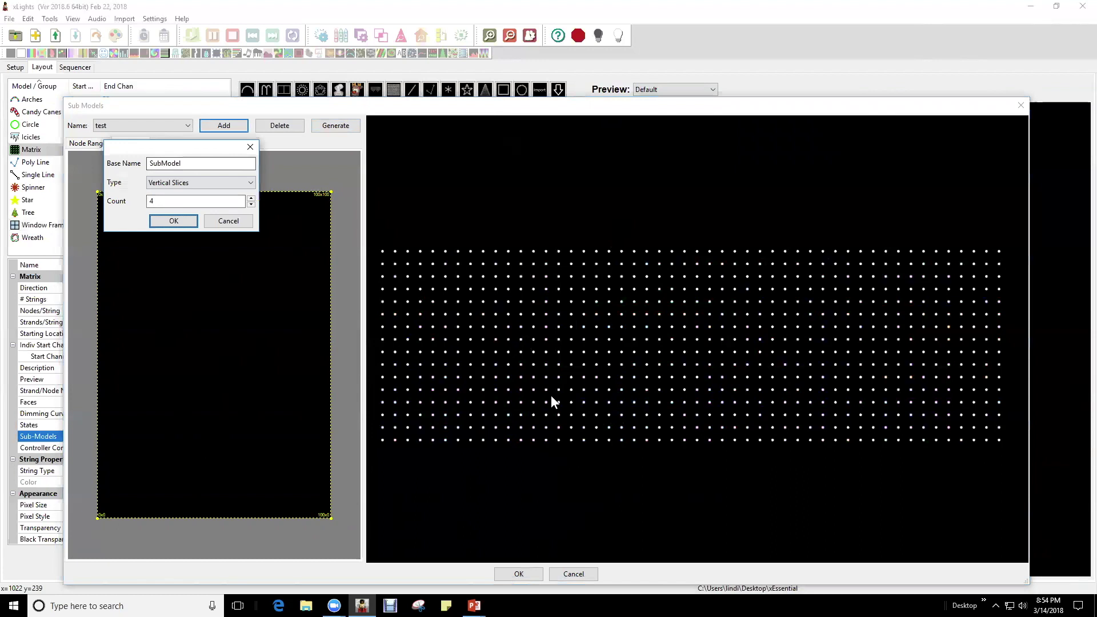
click(184, 222)
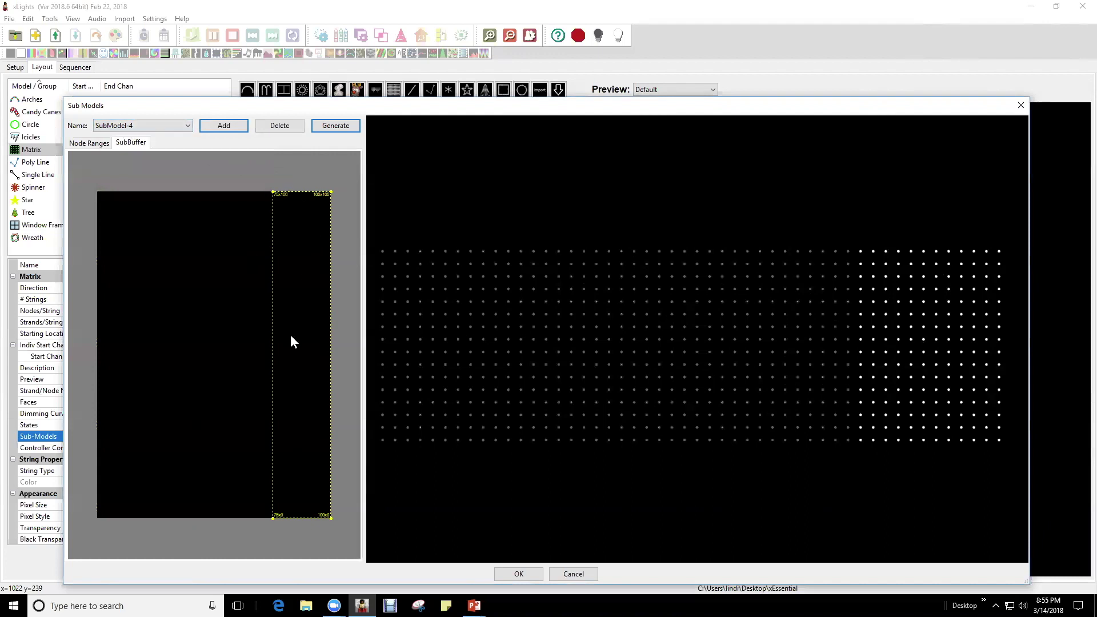
Step: Compare the matrix areas highlighted for SubModel-3, SubModel-2 and SubModel-1, and close the Sub Models editor without saving
click(138, 125)
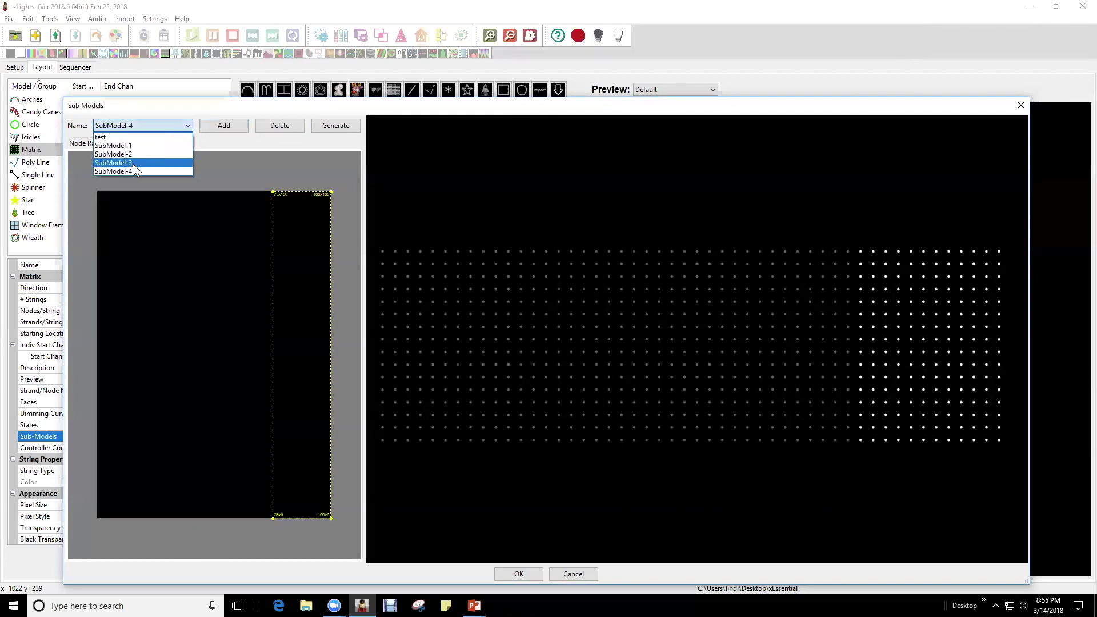
click(132, 164)
click(131, 127)
click(128, 155)
click(121, 127)
click(130, 147)
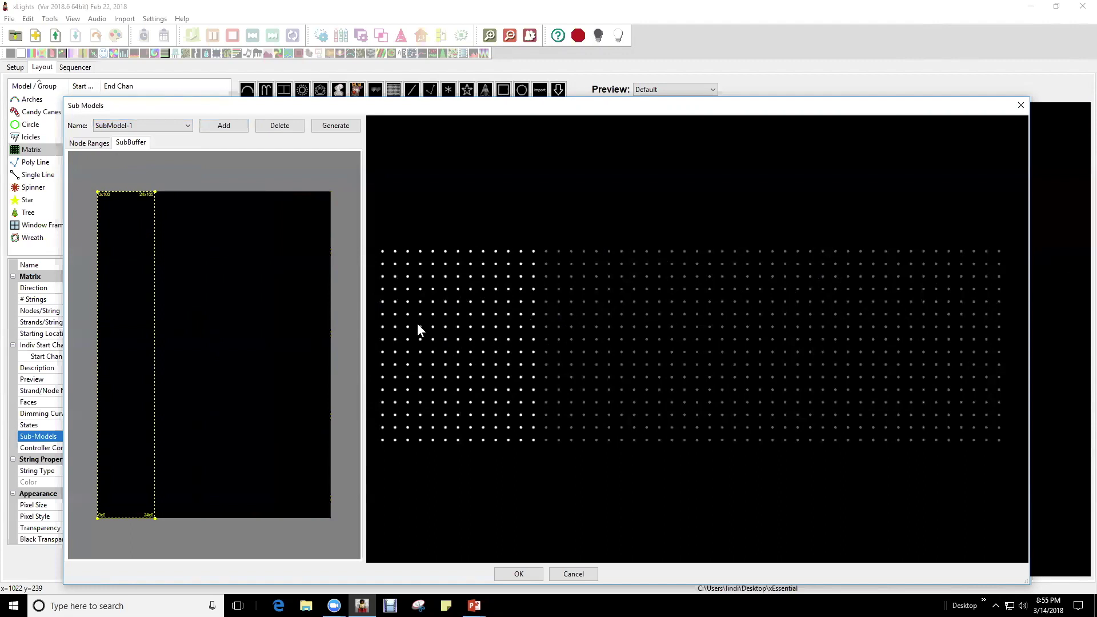
click(577, 573)
Step: Move the matrix to the empty space beyond the icicles, and place the window frame beside the tree in the lower row
drag(828, 246, 960, 443)
click(626, 257)
drag(627, 257, 752, 497)
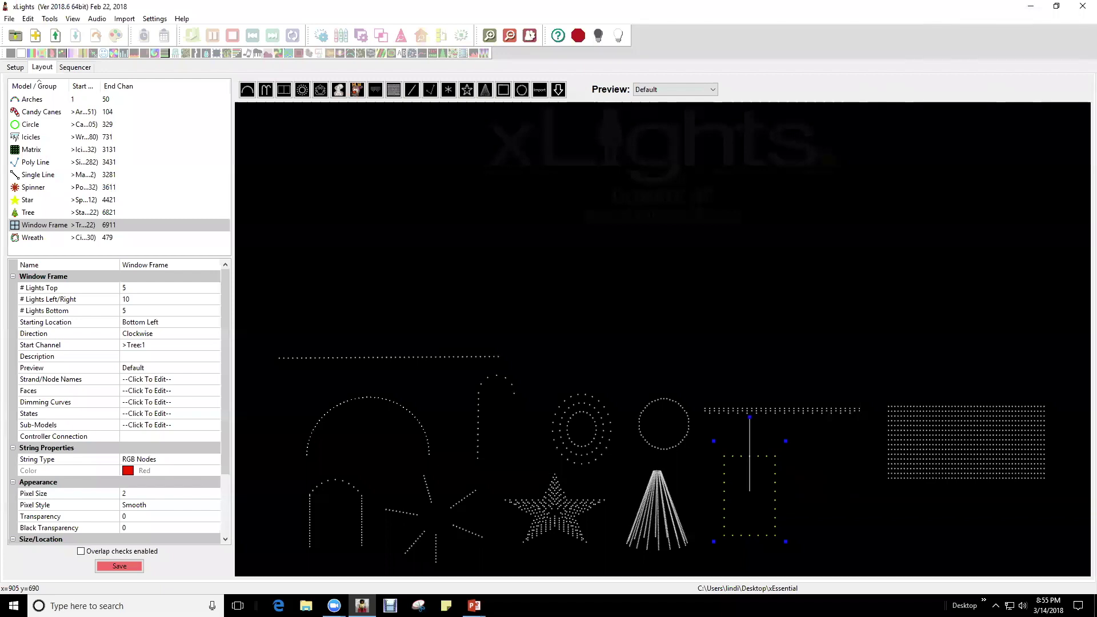
key(alt+Tab)
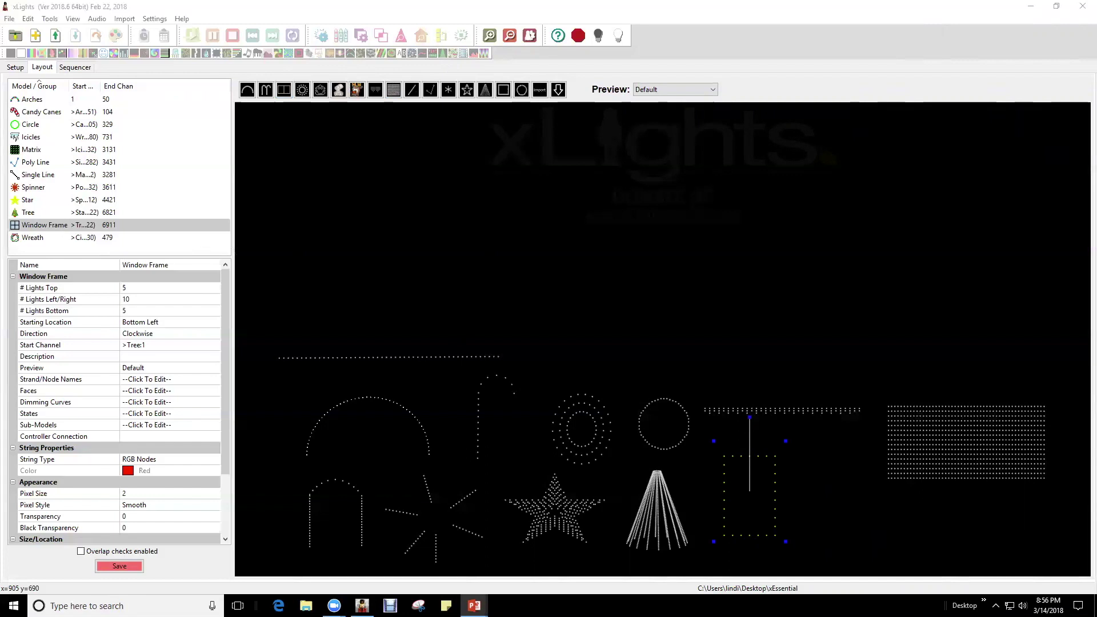
Step: Draw a download-model placeholder in the empty upper area of the layout and browse the holiday categories in the Boscoyo Studio catalog
click(560, 92)
click(559, 220)
drag(637, 264, 641, 283)
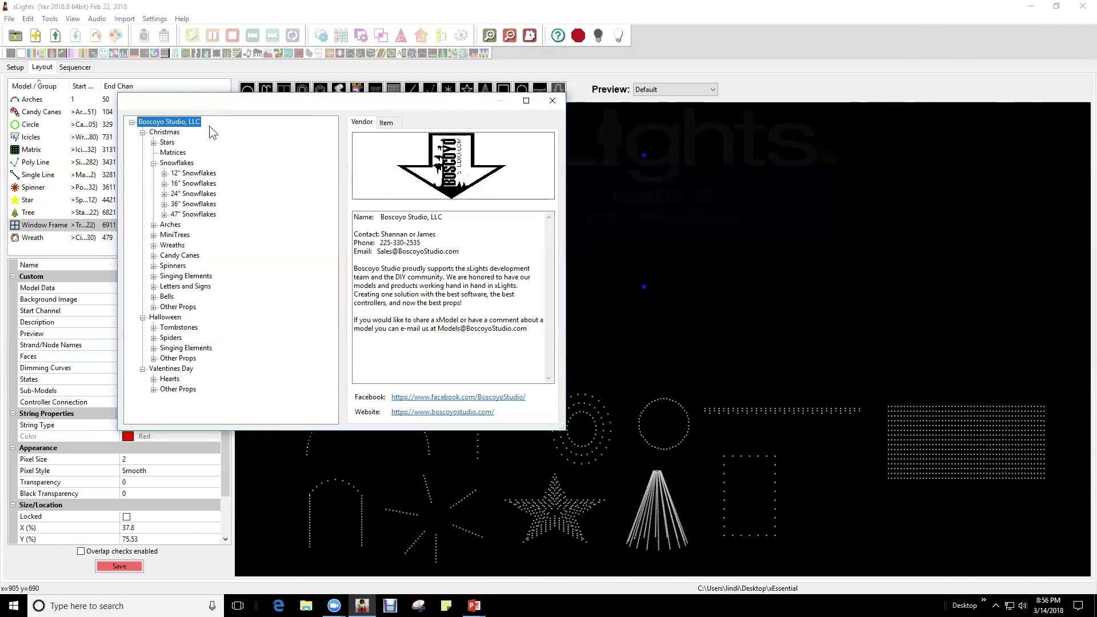
click(144, 132)
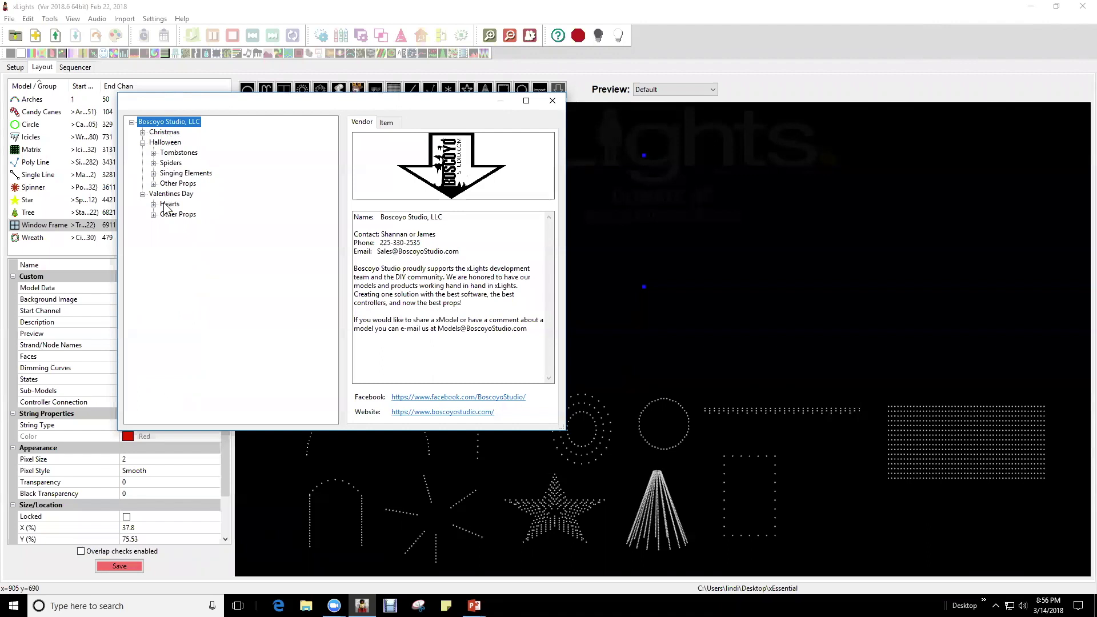
click(144, 143)
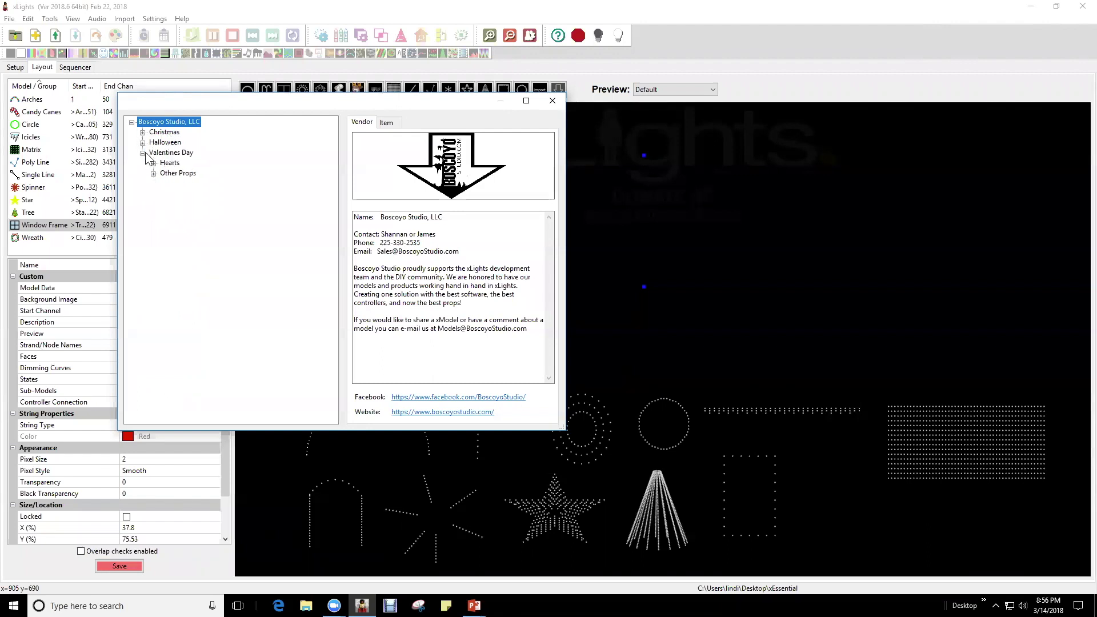
click(143, 153)
click(144, 133)
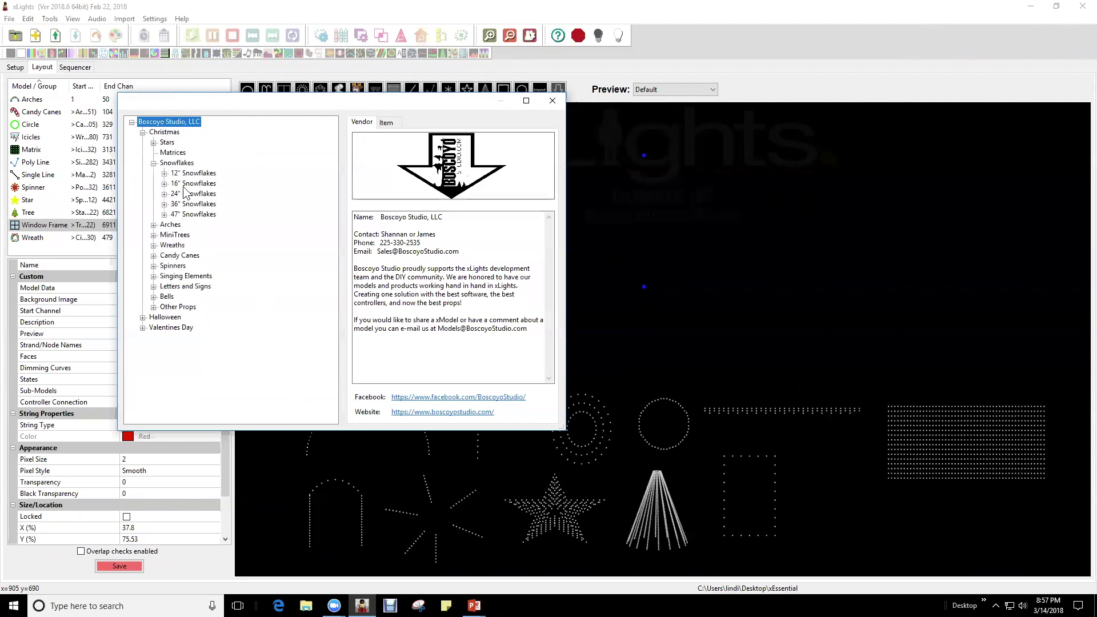
Step: Insert the ChromaFlakes 47"--3 Prong Fancy model from the catalog's 47" Snowflakes category and enlarge the snowflake in the layout
click(192, 215)
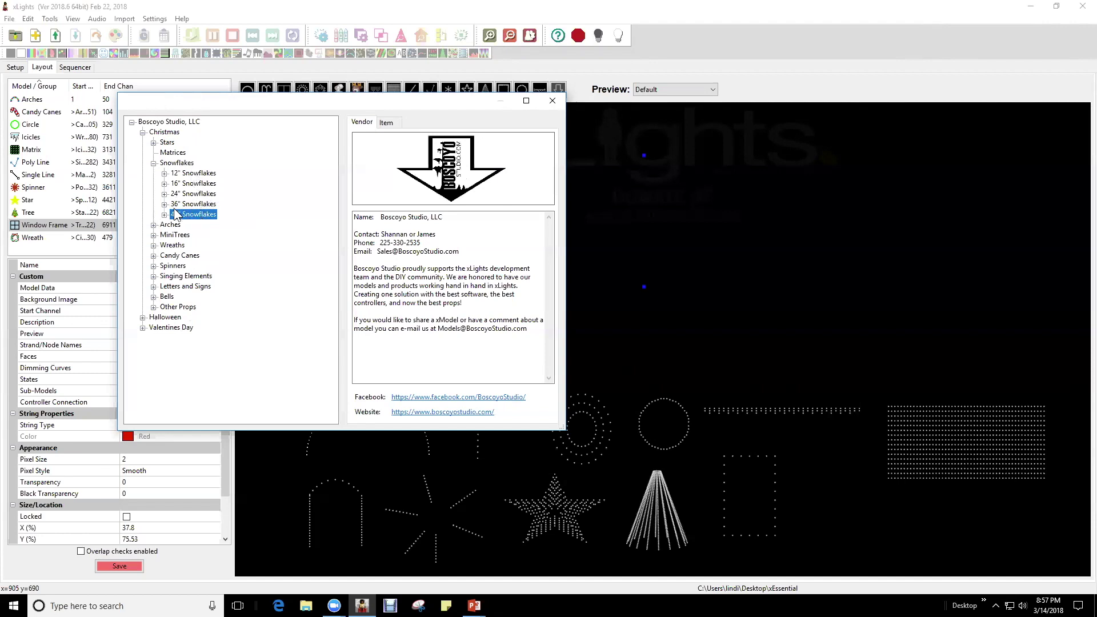
click(166, 214)
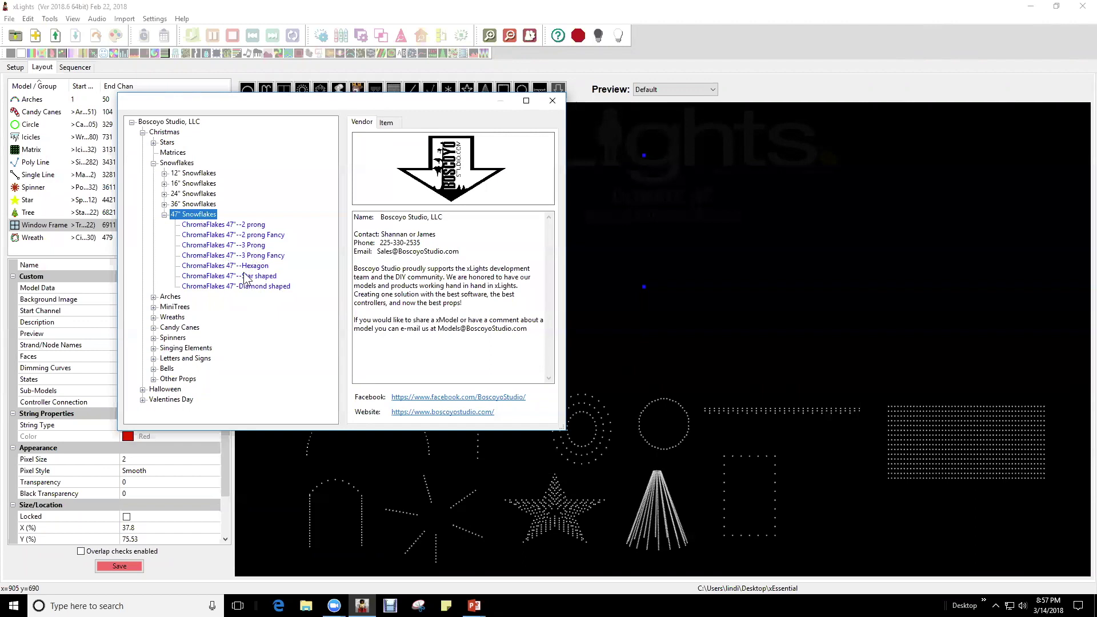
click(256, 257)
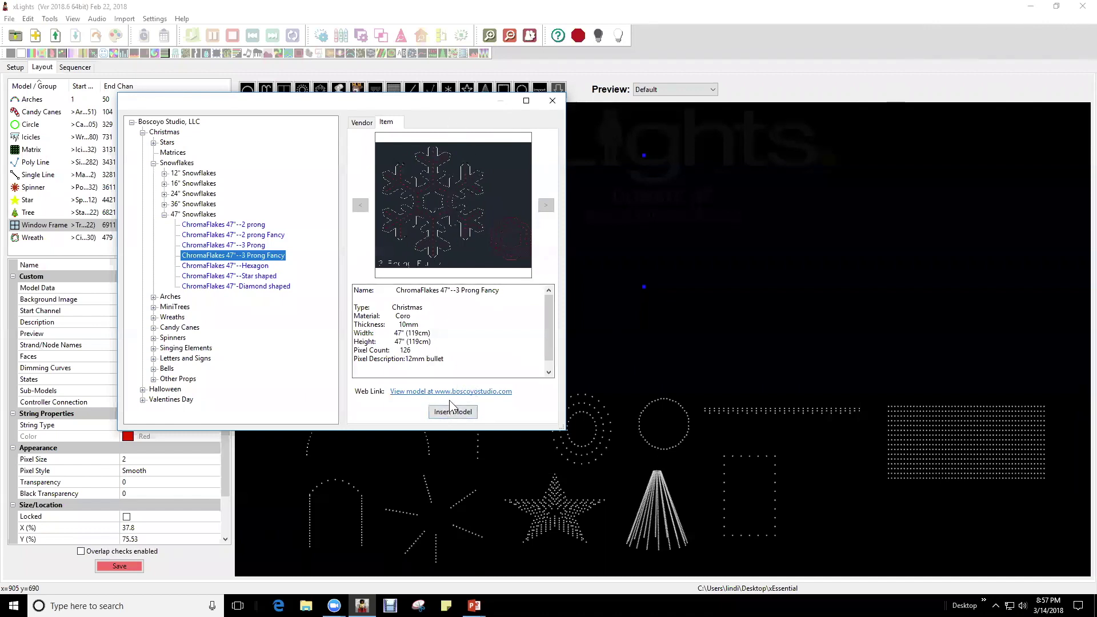
click(459, 411)
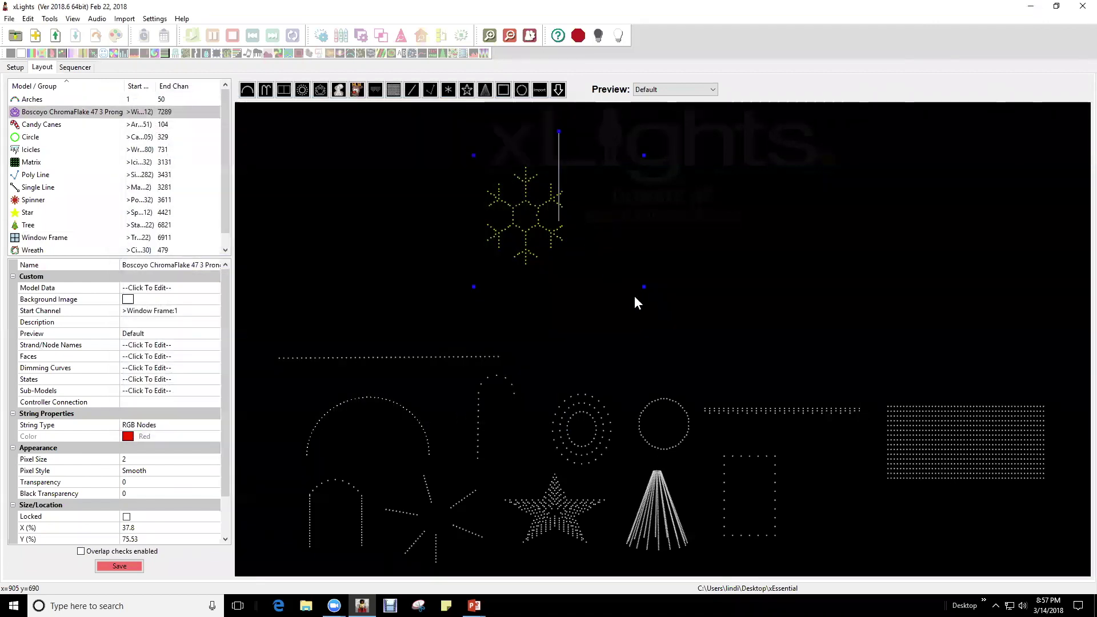
drag(644, 287, 759, 319)
Step: Examine the snowflake's node numbering and wiring path in a maximized Wiring View, and close the view
right_click(508, 224)
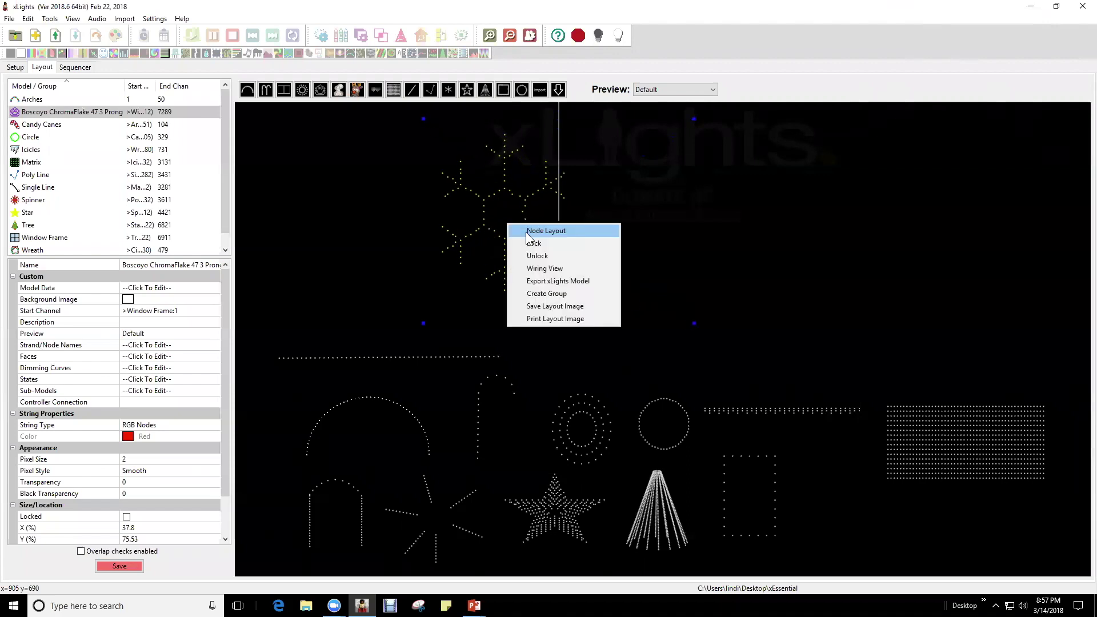
click(333, 210)
click(502, 225)
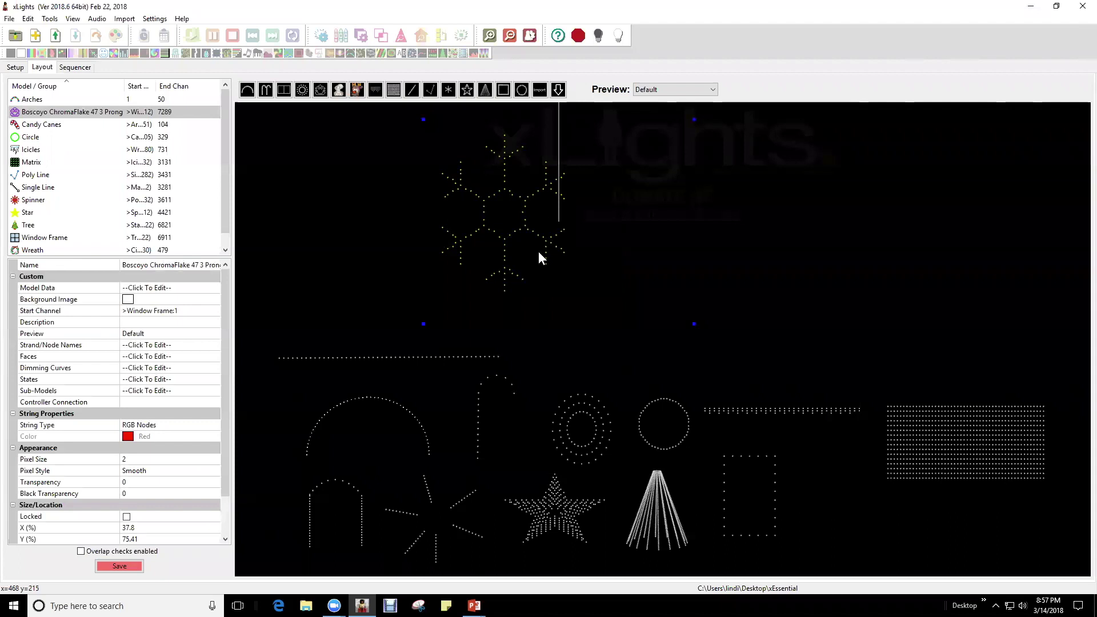
right_click(504, 245)
click(555, 291)
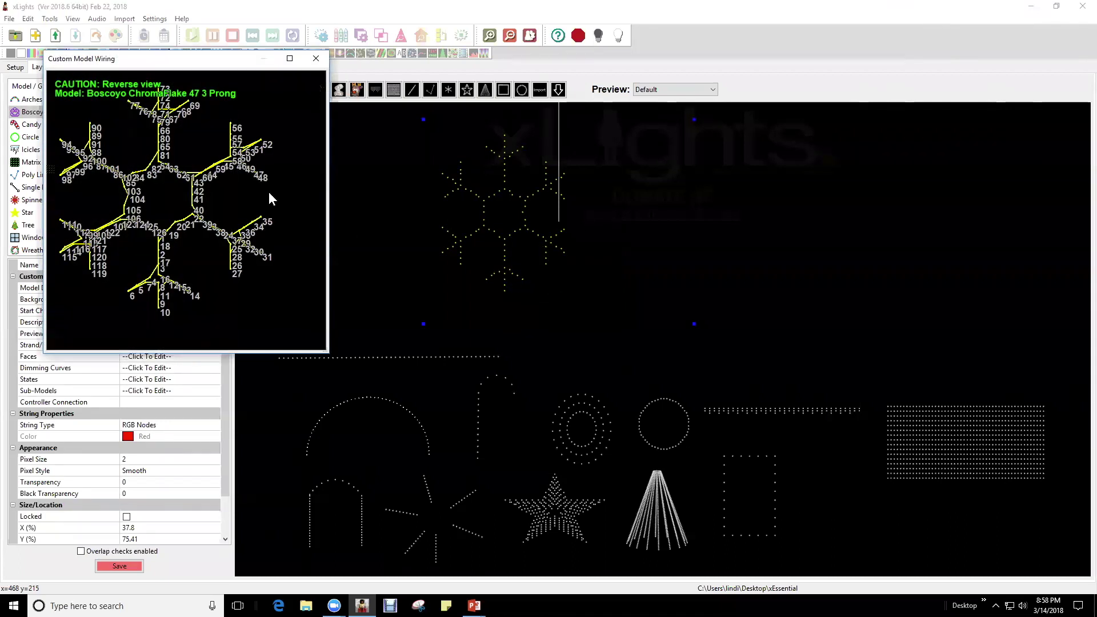
click(292, 60)
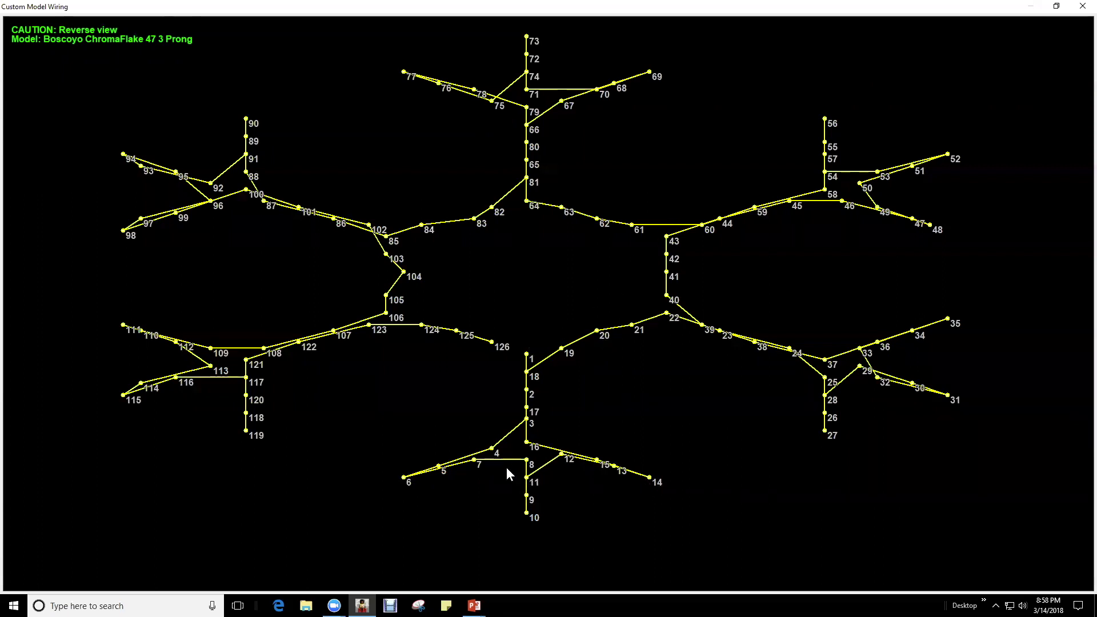
click(1083, 6)
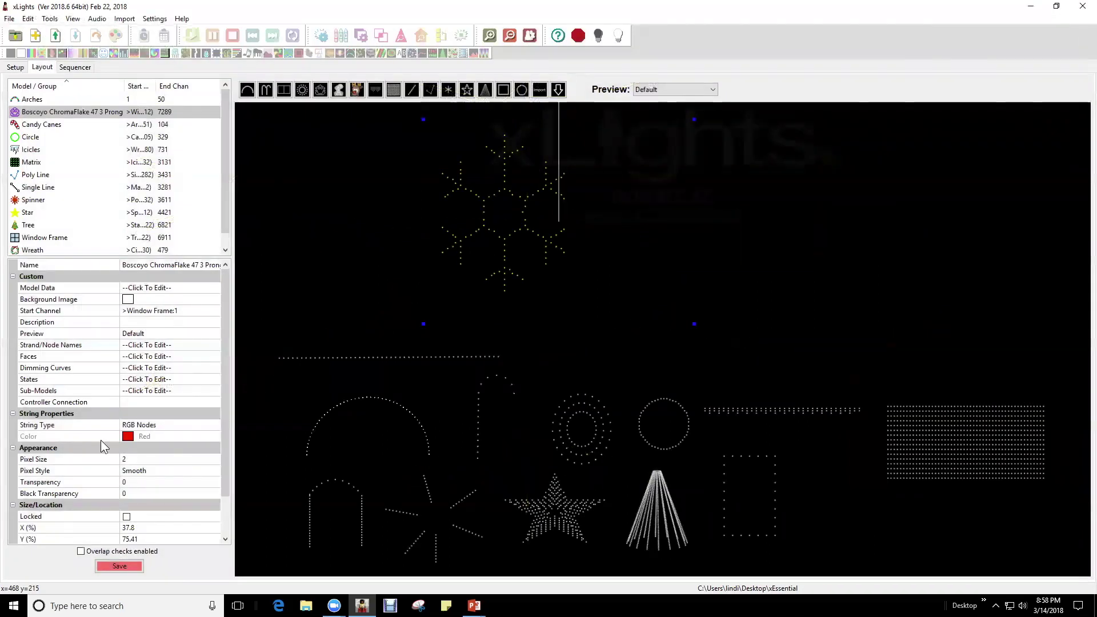
Step: Inspect the snowflake's Sub-Models editor and close it without adding any submodel
click(161, 391)
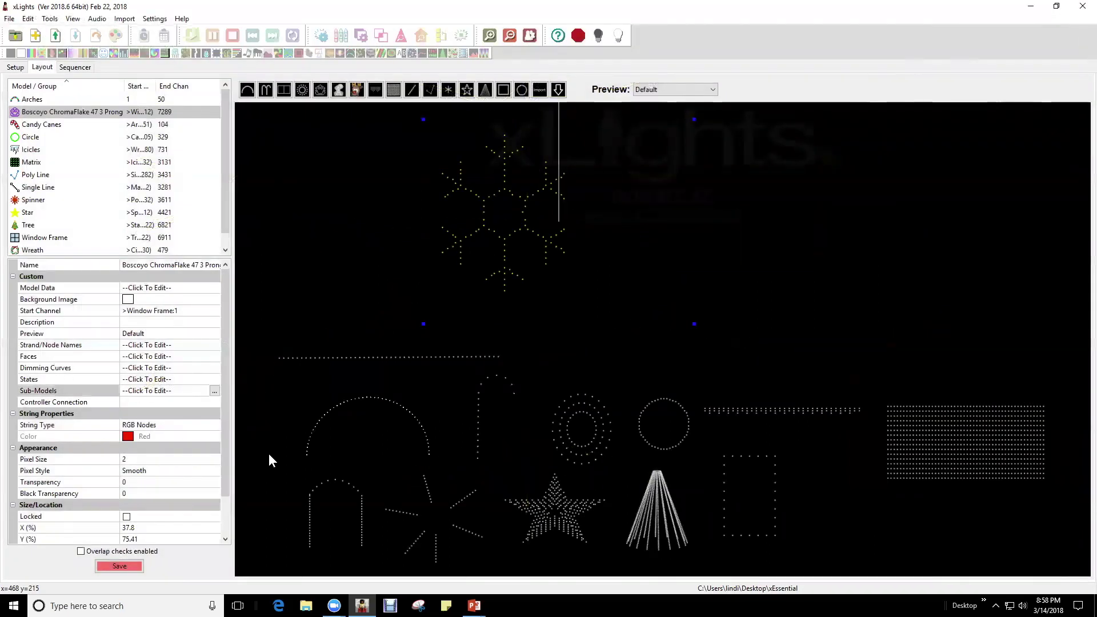
click(215, 392)
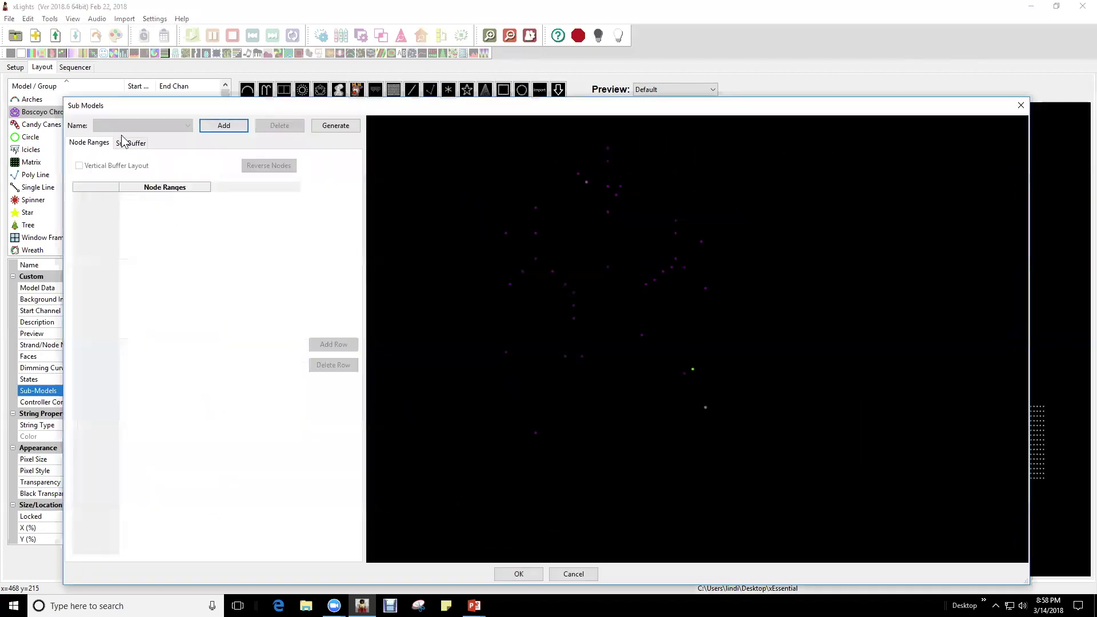
click(579, 572)
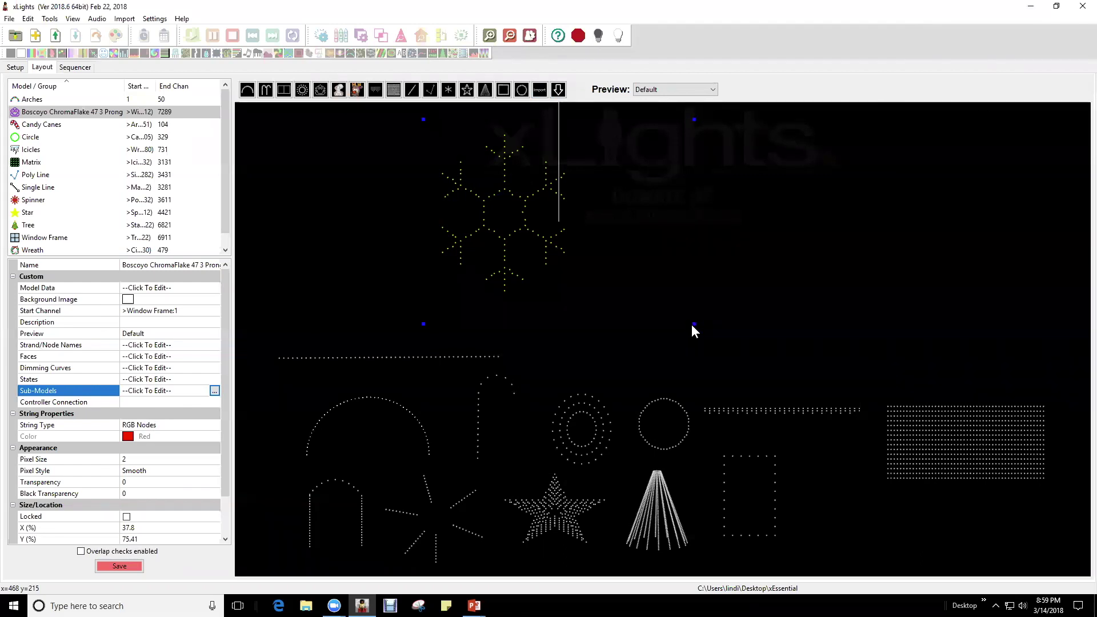
Step: Shrink the ChromaFlake snowflake and move it beside the window frame in the lower row
drag(692, 324, 607, 260)
drag(508, 219, 818, 512)
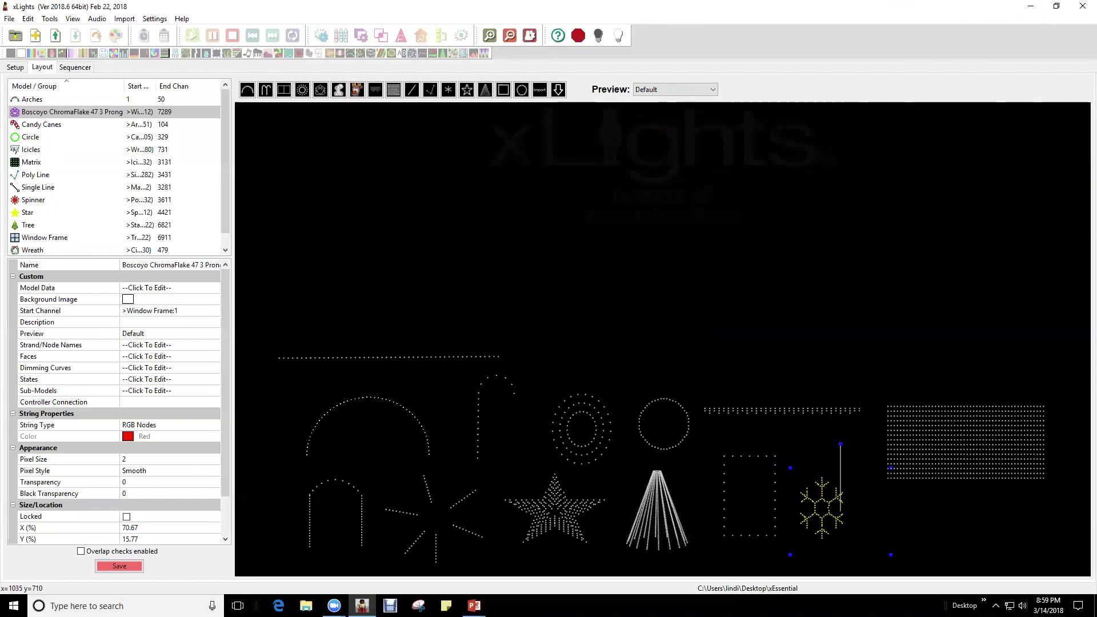
key(alt+Tab)
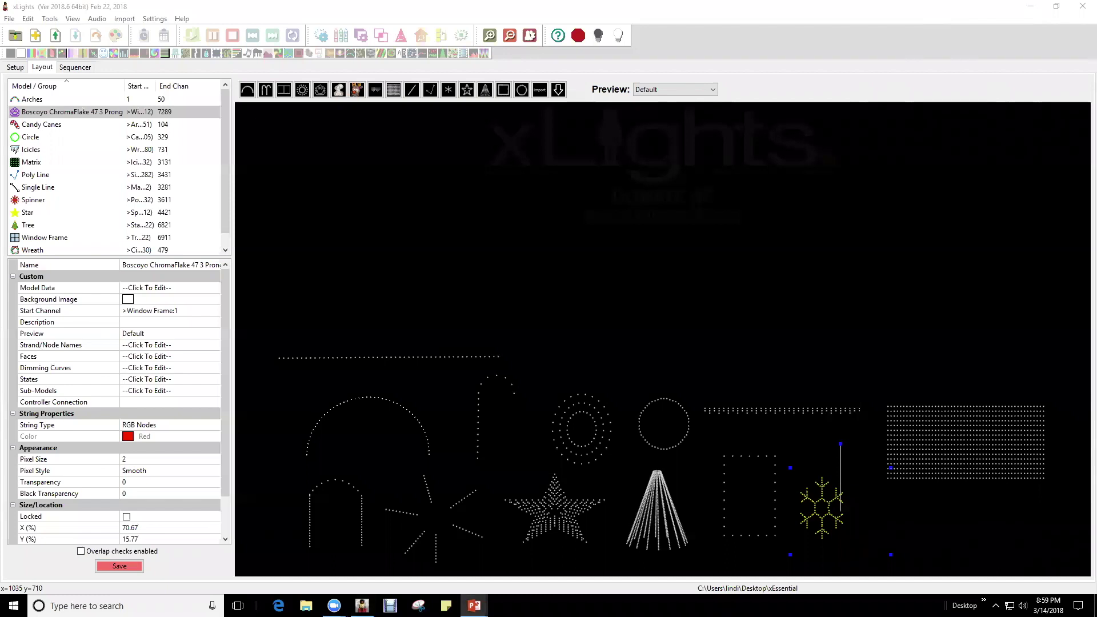
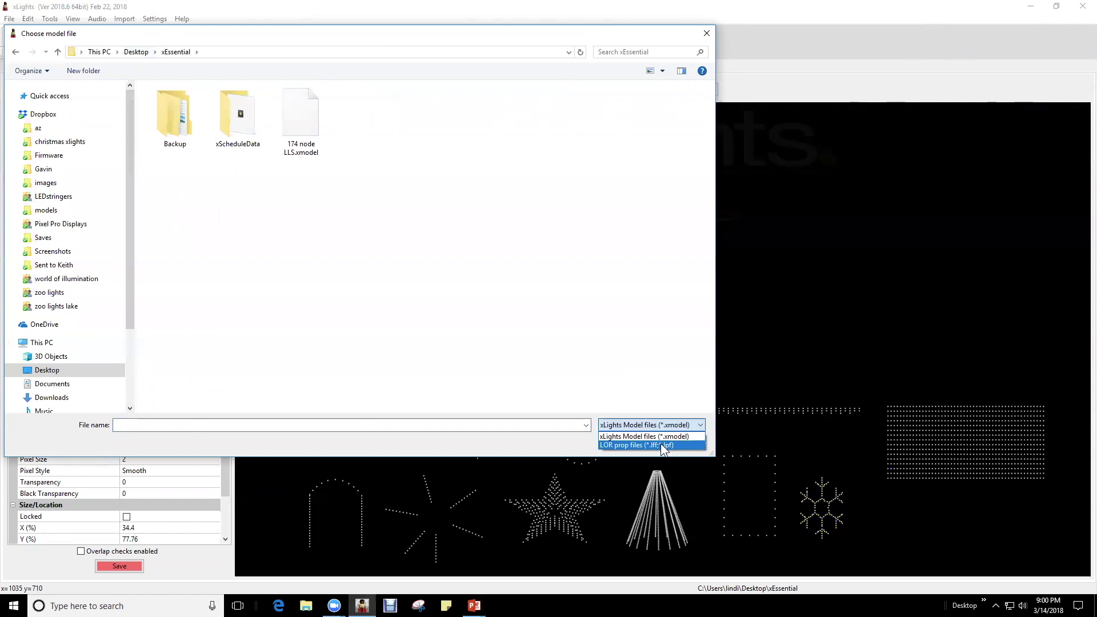
Step: Import the model file 174 node LLS.xmodel and place it at reduced size beside the ChromaFlake, below the matrix
click(662, 446)
click(658, 429)
click(652, 435)
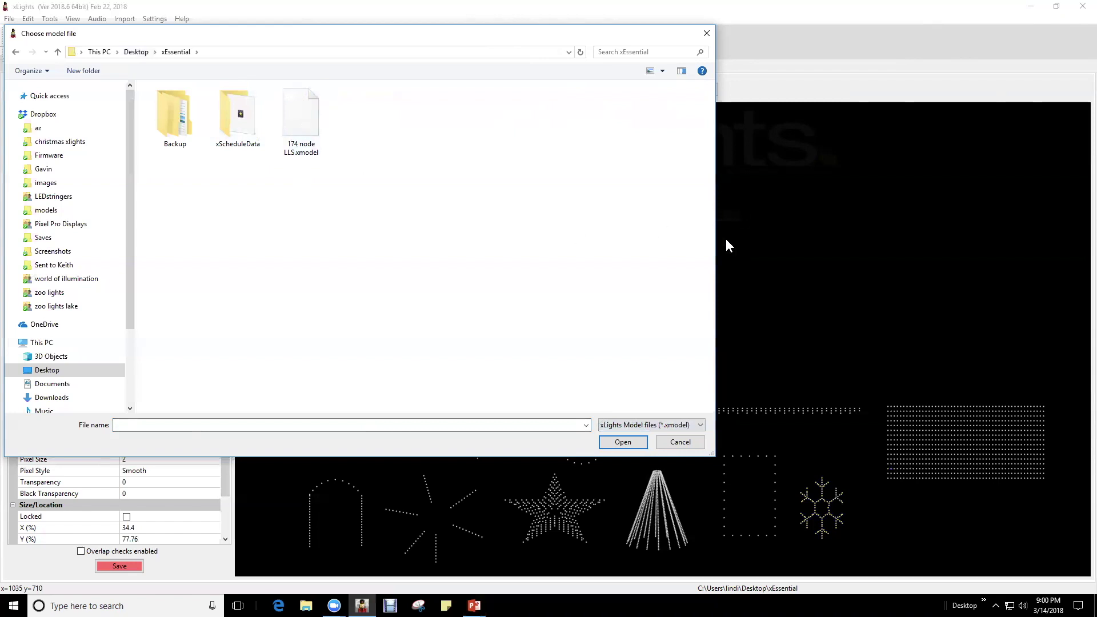
click(296, 116)
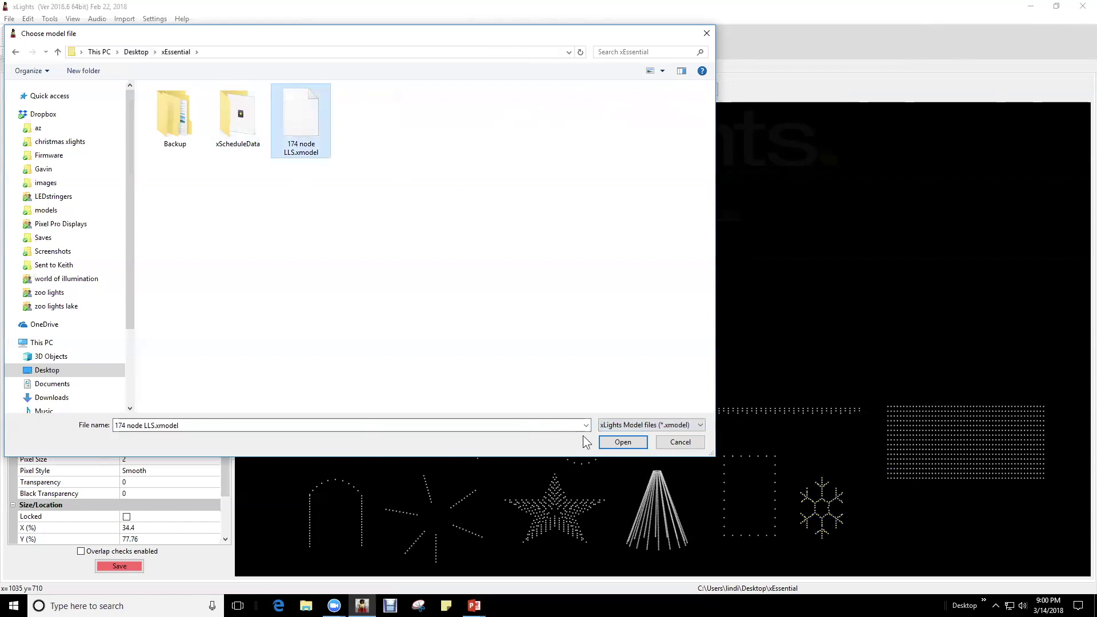
click(605, 442)
drag(621, 277, 568, 250)
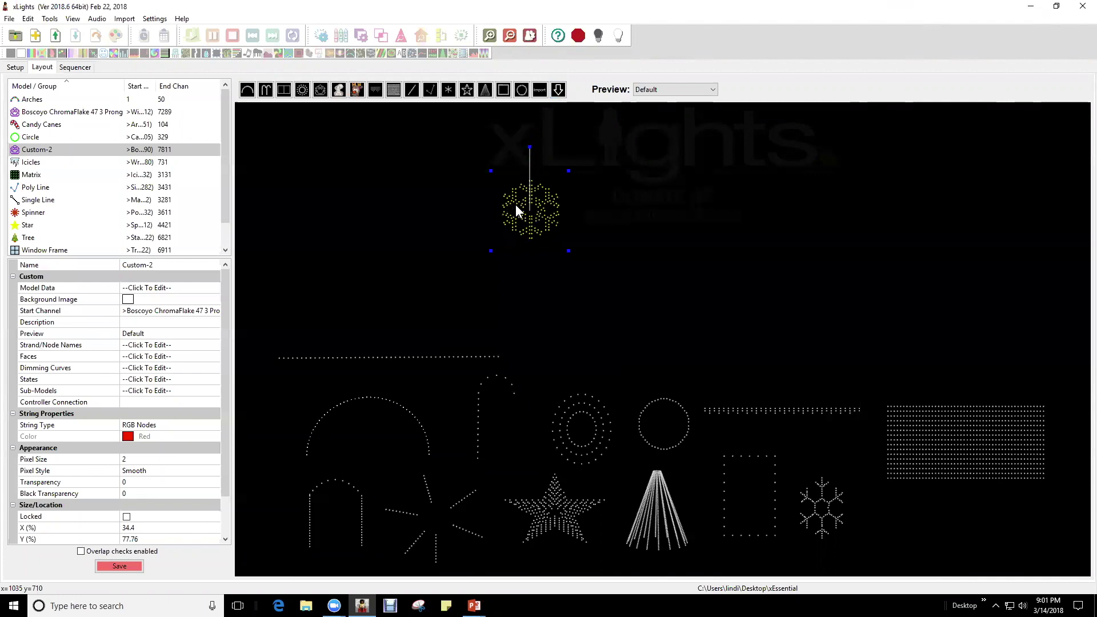
drag(523, 209, 881, 520)
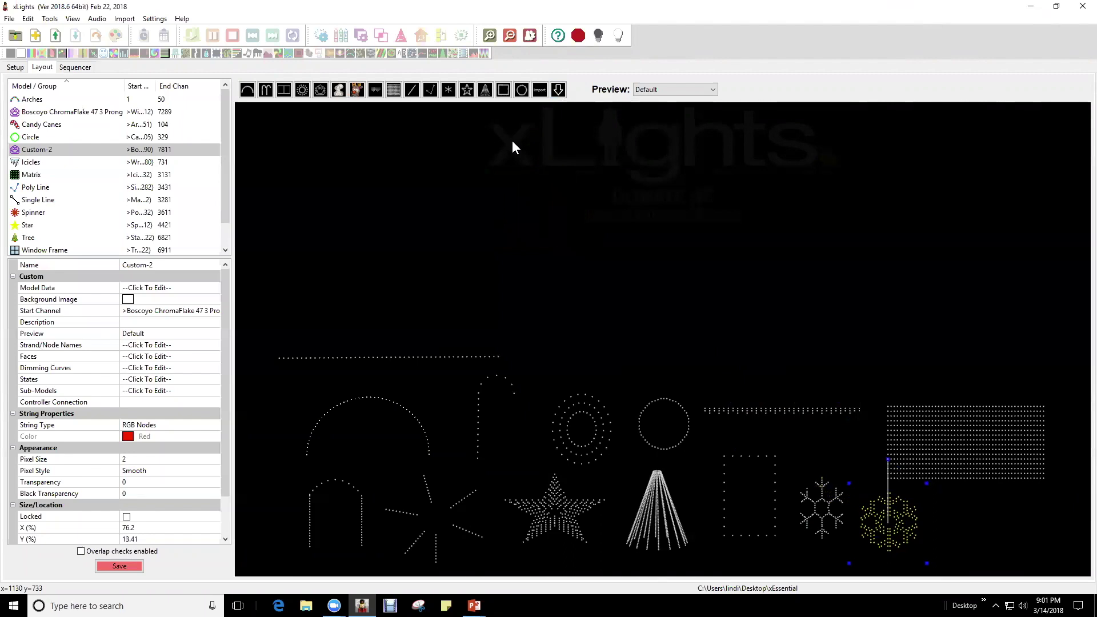
Step: Draw a new custom model in the empty upper area and assign it a snowflake background image from the xEssential folder
click(321, 92)
drag(512, 208, 608, 281)
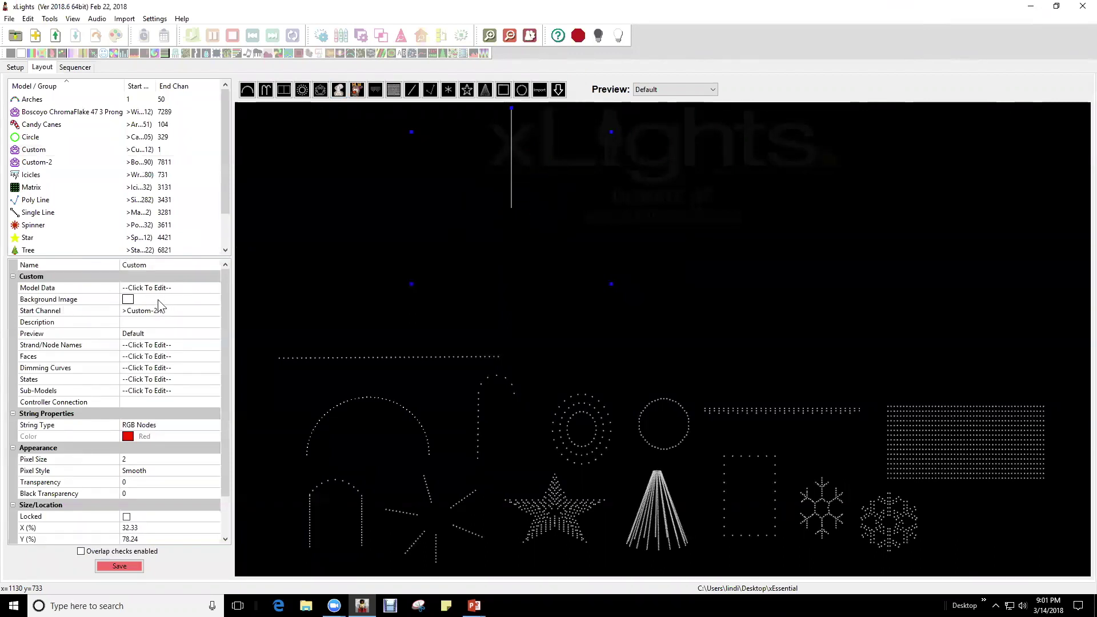
click(214, 300)
click(214, 299)
double_click(303, 111)
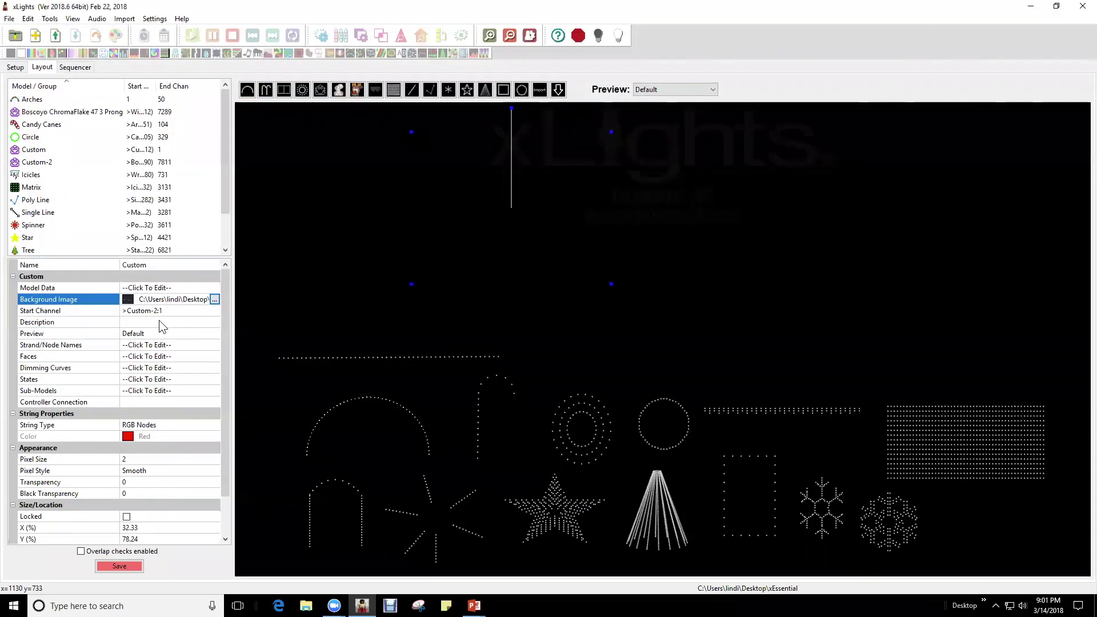
Step: Set the custom model's data grid to a width of 100 and a height of 100
click(178, 286)
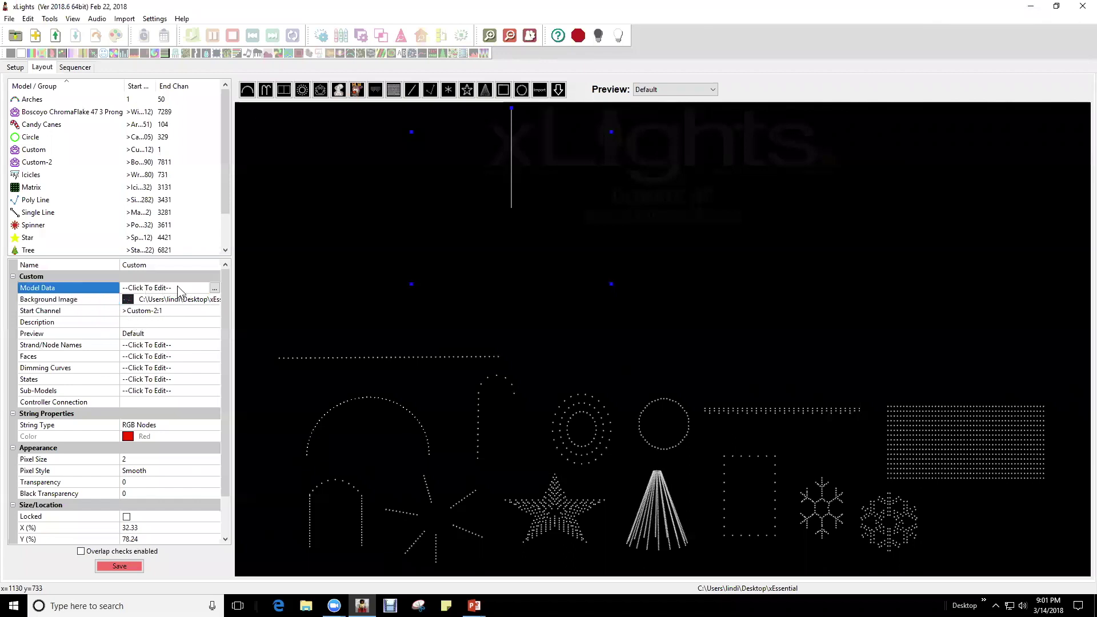
click(215, 288)
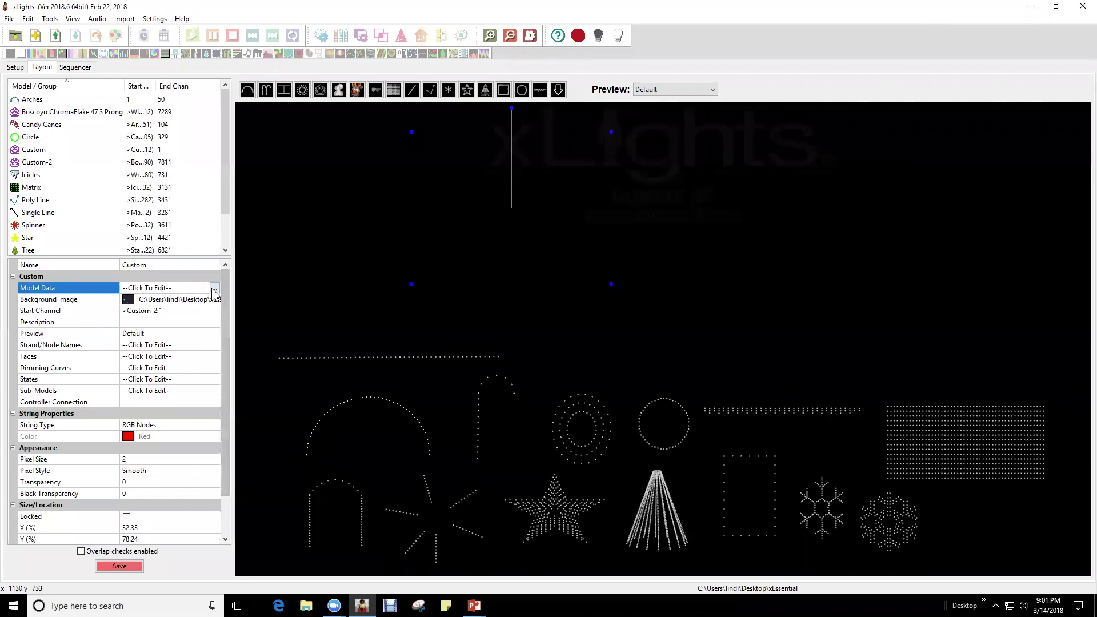
click(415, 206)
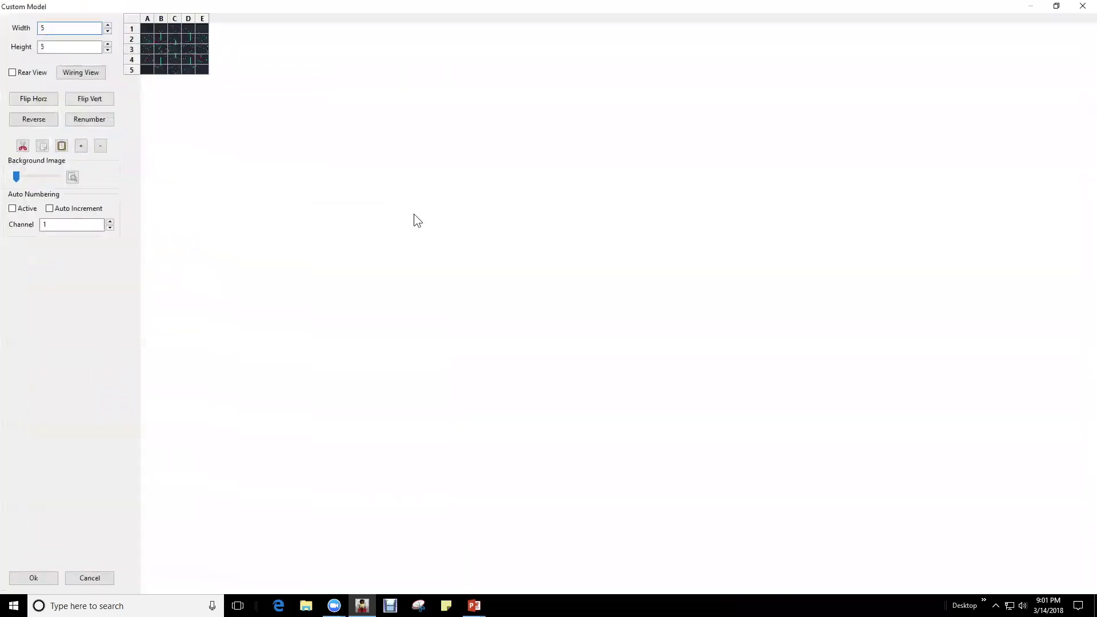
text(5)
click(78, 48)
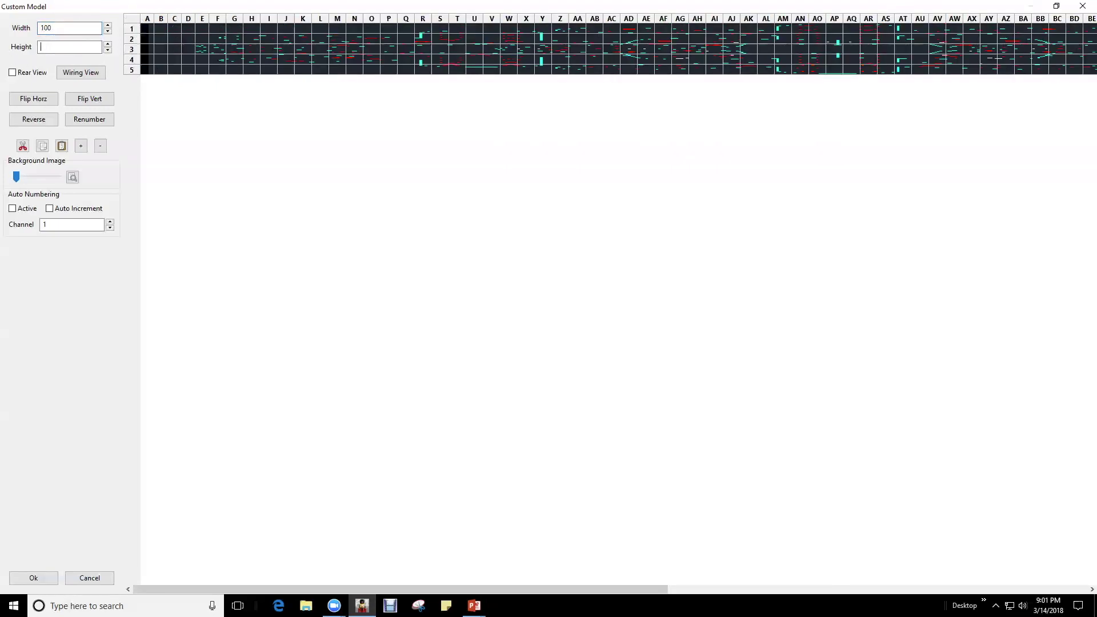
key(Tab)
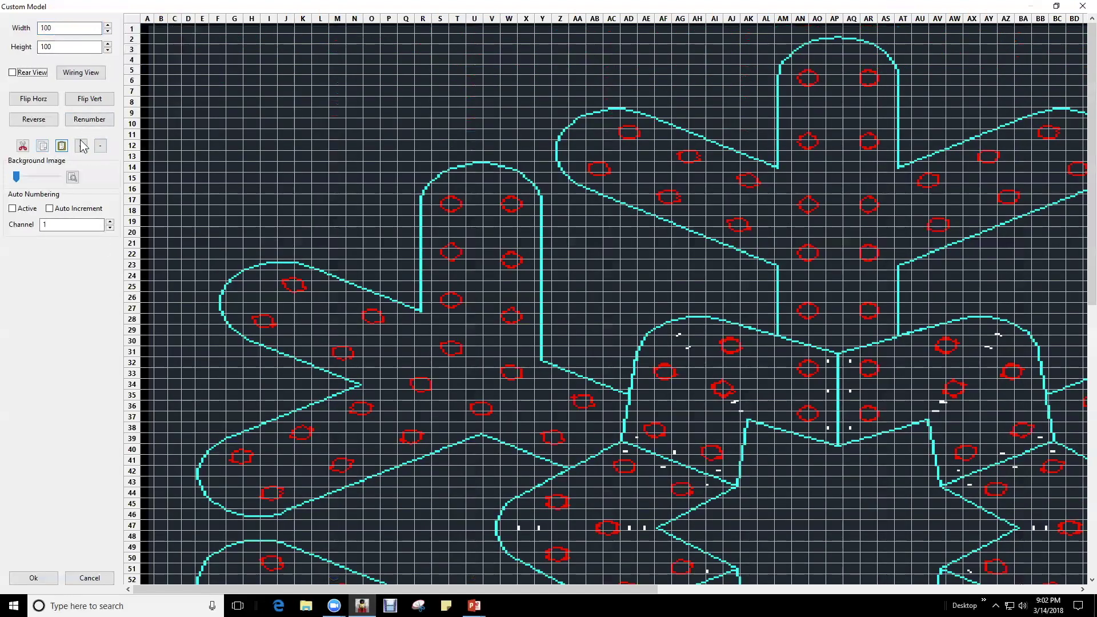
click(101, 148)
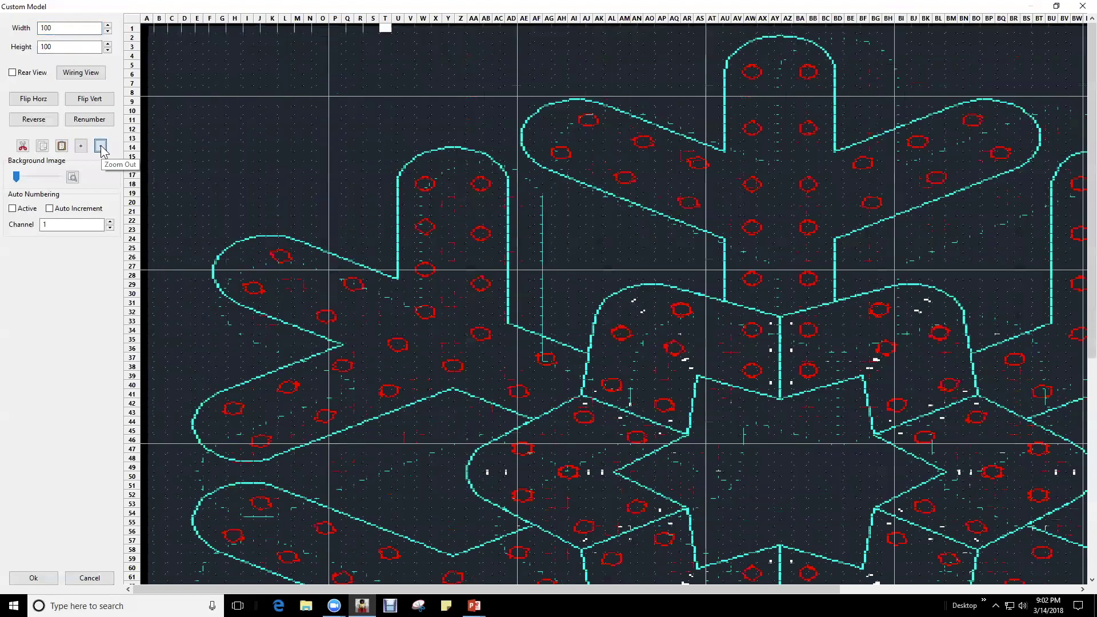
Step: Lighten the snowflake background image in the custom model grid to about mid-brightness
click(101, 148)
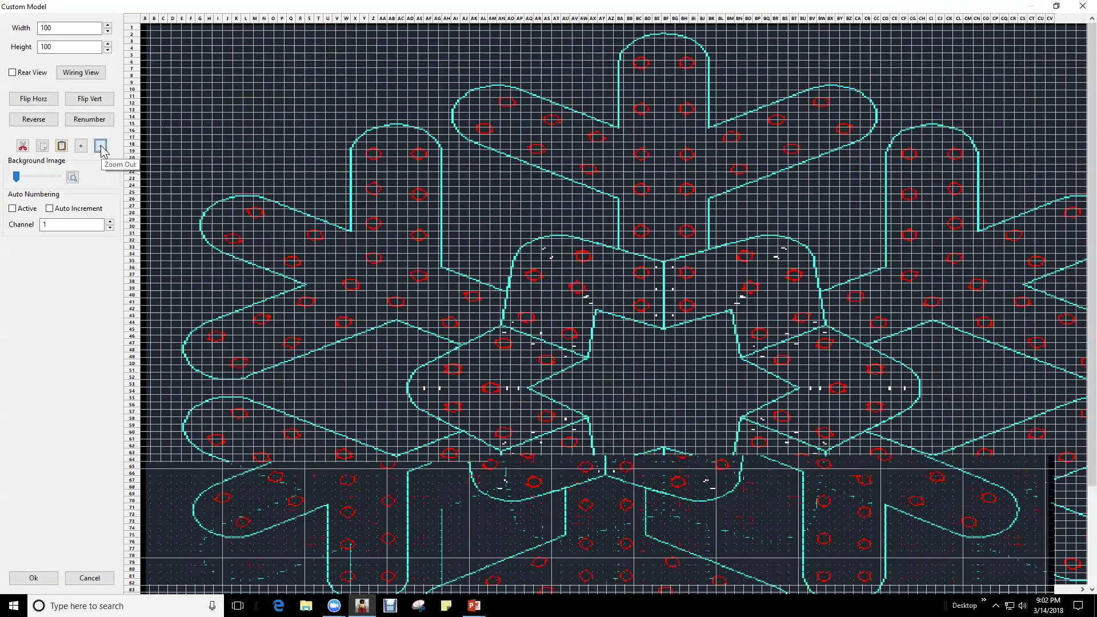
click(100, 147)
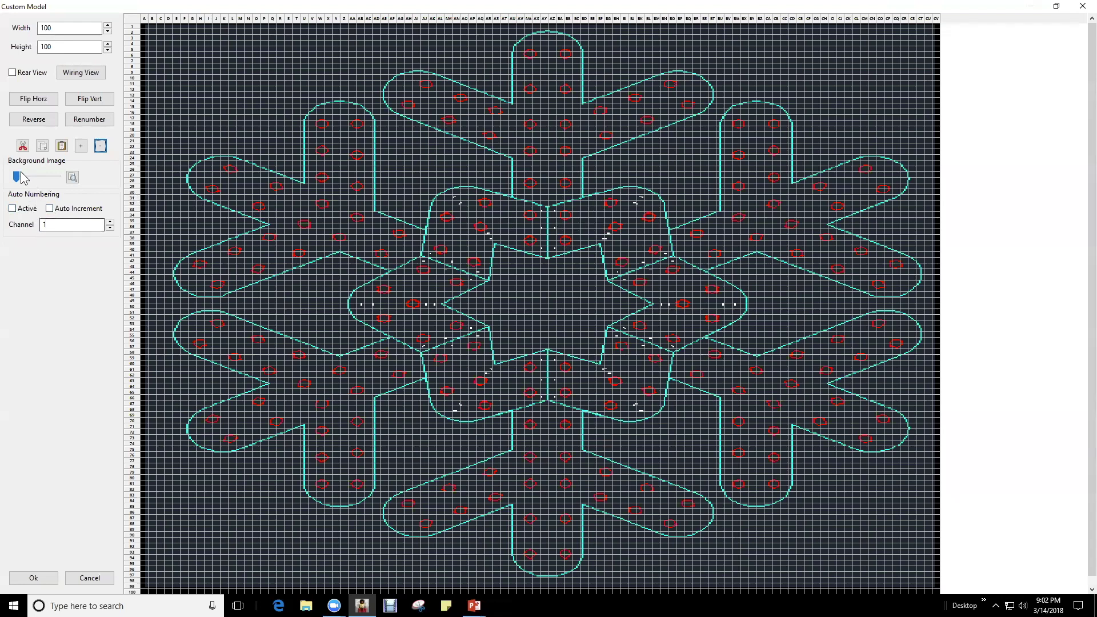
drag(19, 182, 24, 182)
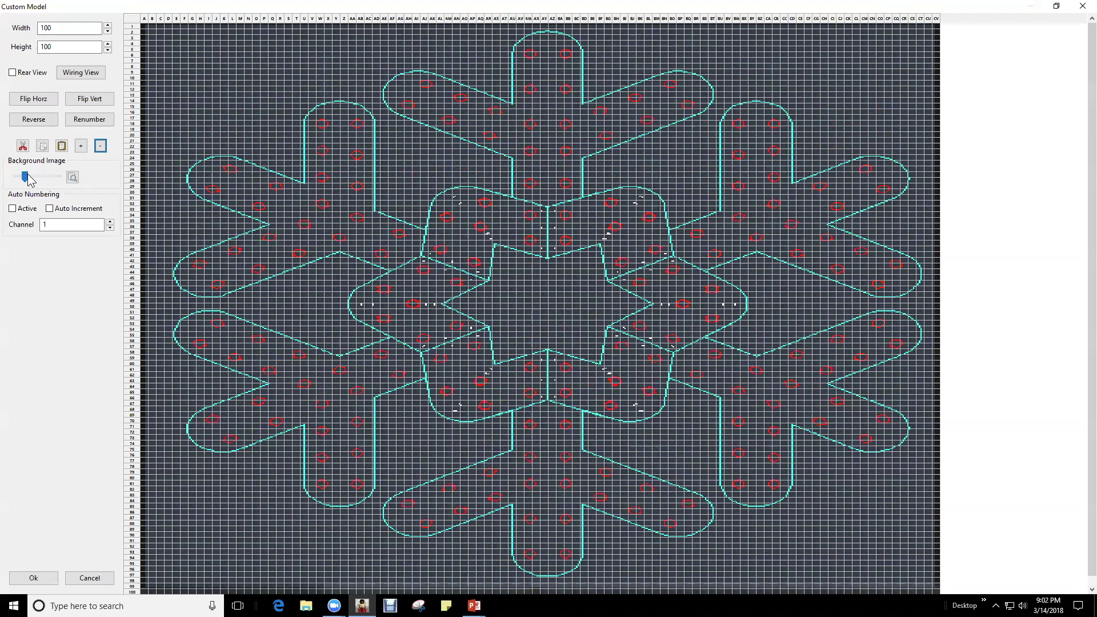
drag(29, 181, 29, 175)
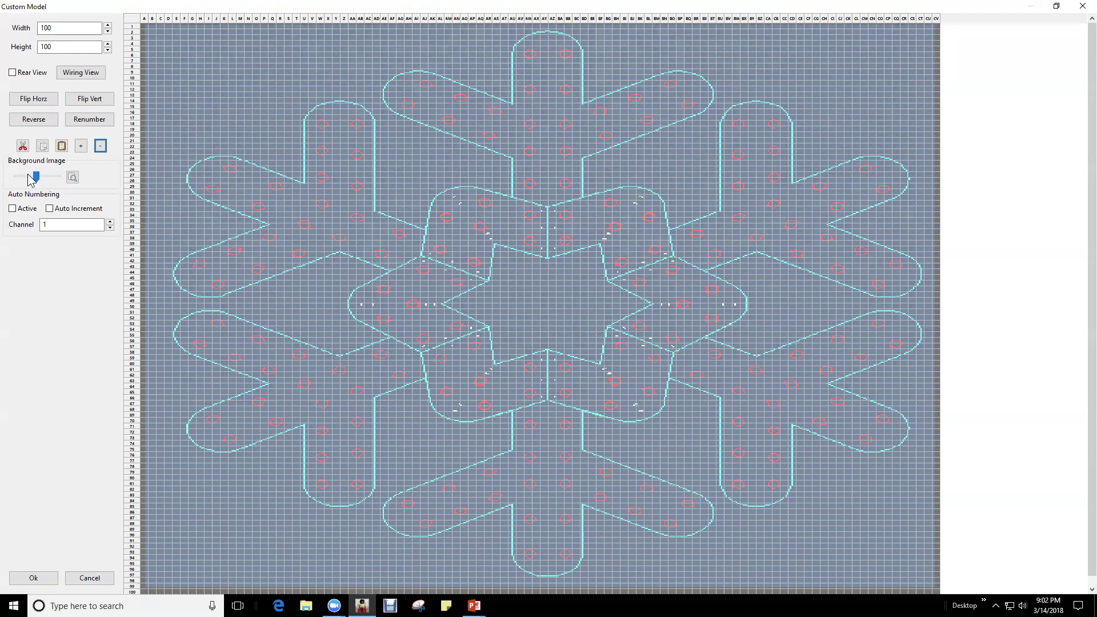
drag(29, 175, 33, 177)
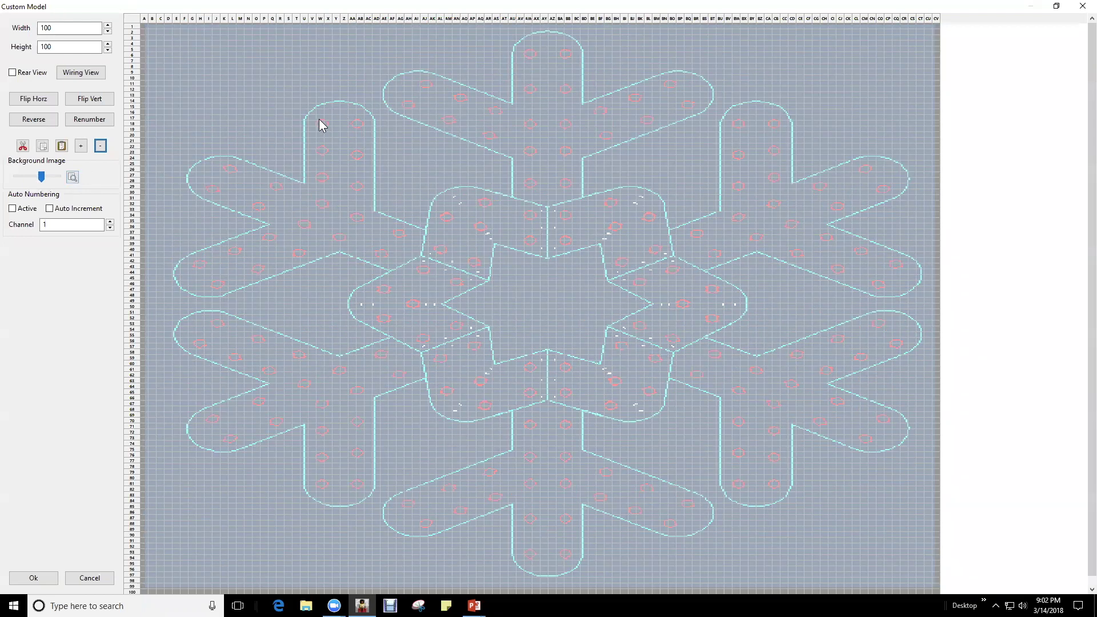
Step: Enter node numbers 1 and 2 by hand in grid cells over the red circles of the upper-left snowflake arm
click(232, 170)
click(81, 146)
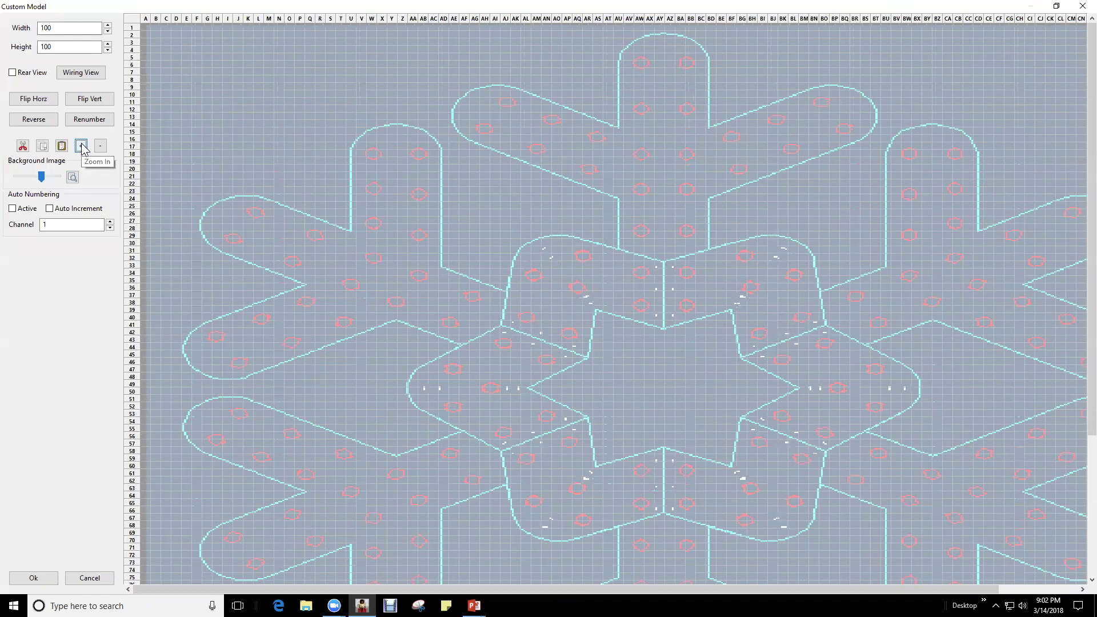
click(81, 146)
click(282, 257)
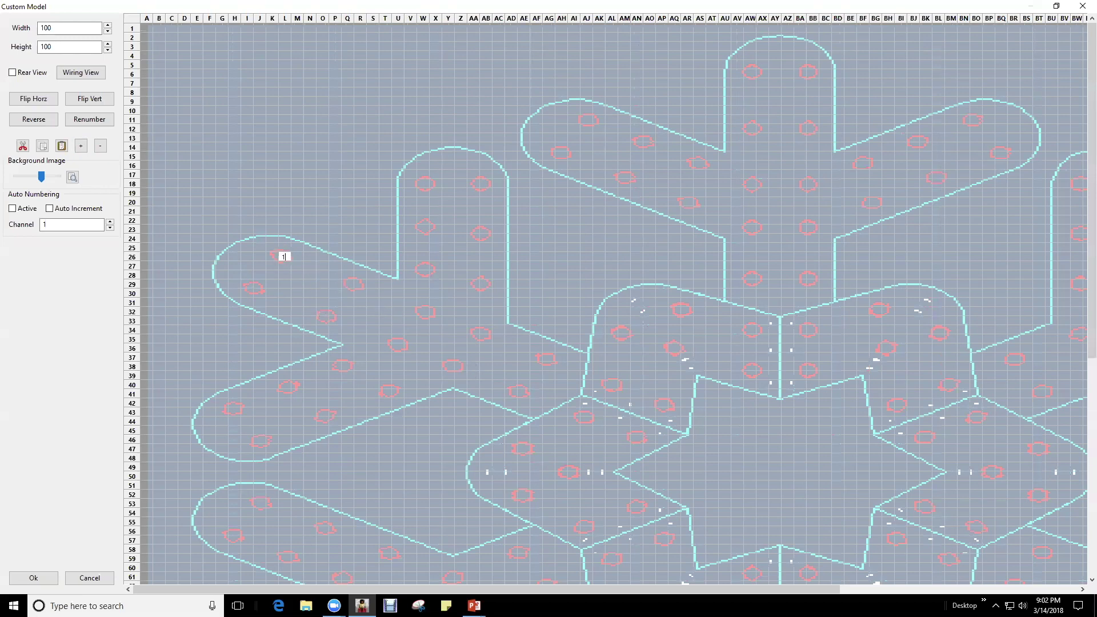
click(253, 285)
text(2)
click(321, 320)
text(3)
key(BackSpace)
Step: Give the remaining cells at the tip of the upper-left arm the same node number, 1
double_click(247, 285)
text(1)
key(Return)
double_click(322, 321)
text(1)
double_click(348, 284)
text(1)
Step: Clear the hand-entered node numbers from the four cells at the tip of the upper-left arm
click(286, 257)
key(BackSpace)
click(348, 285)
key(BackSpace)
click(322, 320)
key(BackSpace)
click(245, 284)
key(BackSpace)
Step: Activate auto numbering with auto increment and number the four circles at the tip of the upper-left arm in sequence
click(14, 209)
click(50, 209)
click(285, 256)
click(247, 292)
click(323, 319)
click(347, 284)
Step: Deactivate auto numbering and clear the sequential node numbers from the upper-left arm
click(31, 208)
click(285, 256)
key(Delete)
click(323, 320)
click(249, 293)
Step: Auto-number the four circles at the tip of the upper-left arm as channel 1, with auto increment off
click(51, 210)
click(52, 226)
click(12, 209)
click(286, 258)
click(248, 294)
click(322, 321)
click(347, 289)
Step: Auto-number the four circles at the base of the upper-left arm as channel 2, and deactivate auto numbering
click(46, 223)
click(400, 349)
click(426, 313)
click(475, 339)
click(461, 366)
click(16, 210)
Step: Flip the numbered nodes of the upper-left arm horizontally, mark out the mirrored area and flip them back
drag(210, 193, 509, 424)
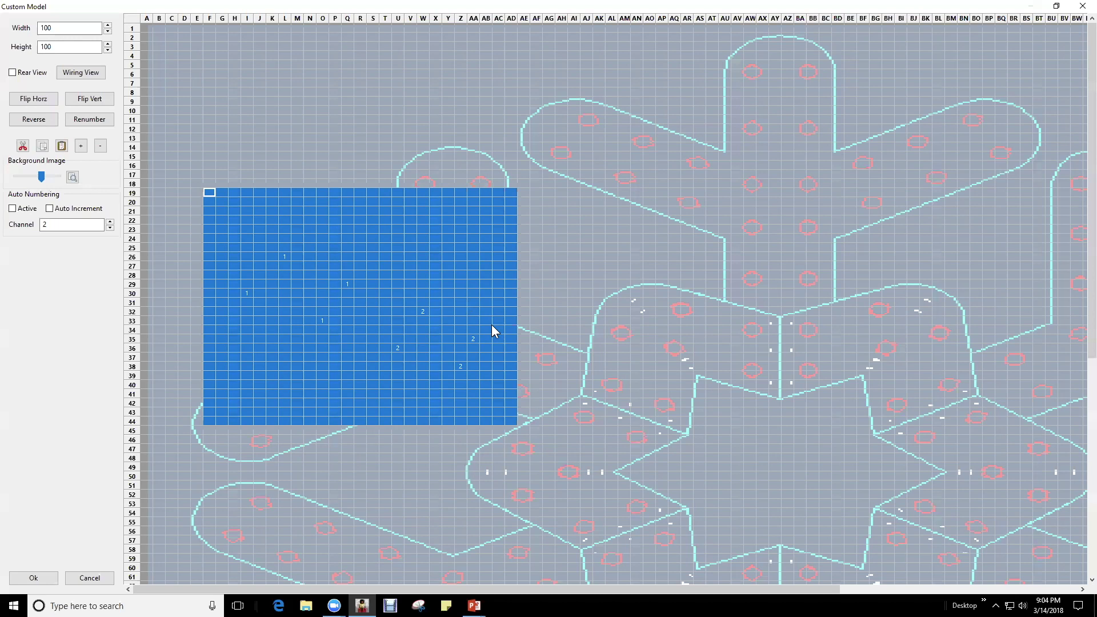
click(250, 120)
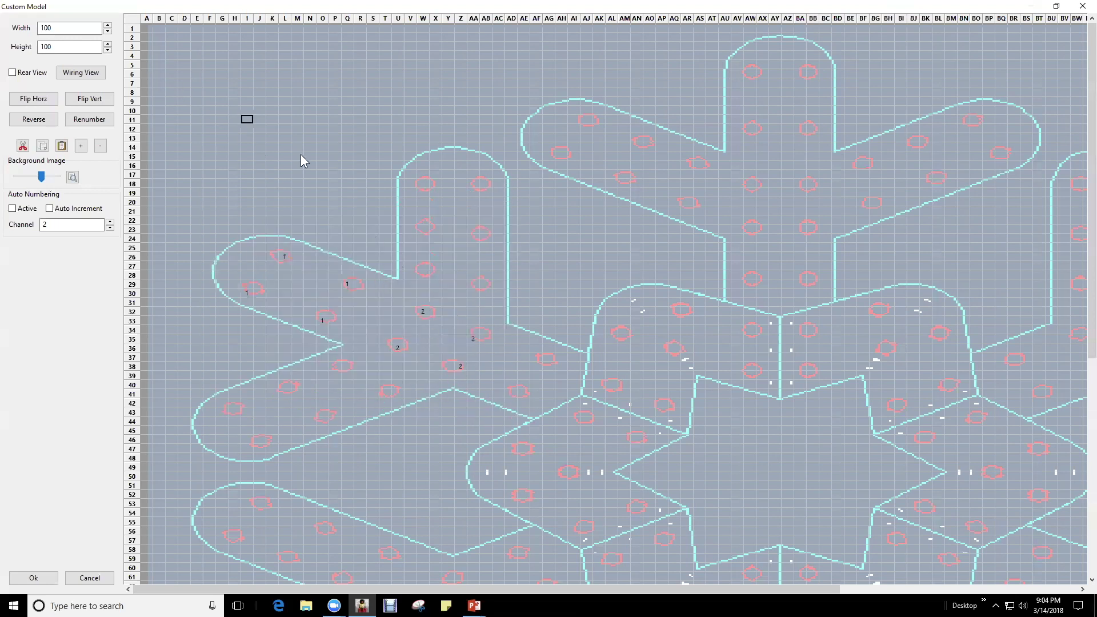
click(100, 146)
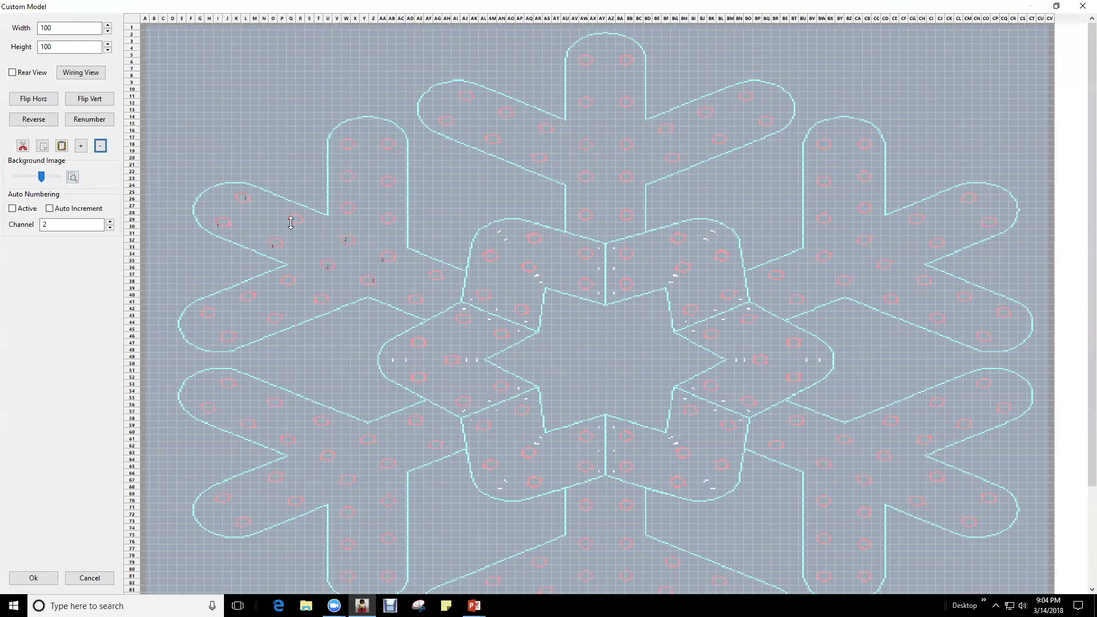
drag(191, 171, 419, 306)
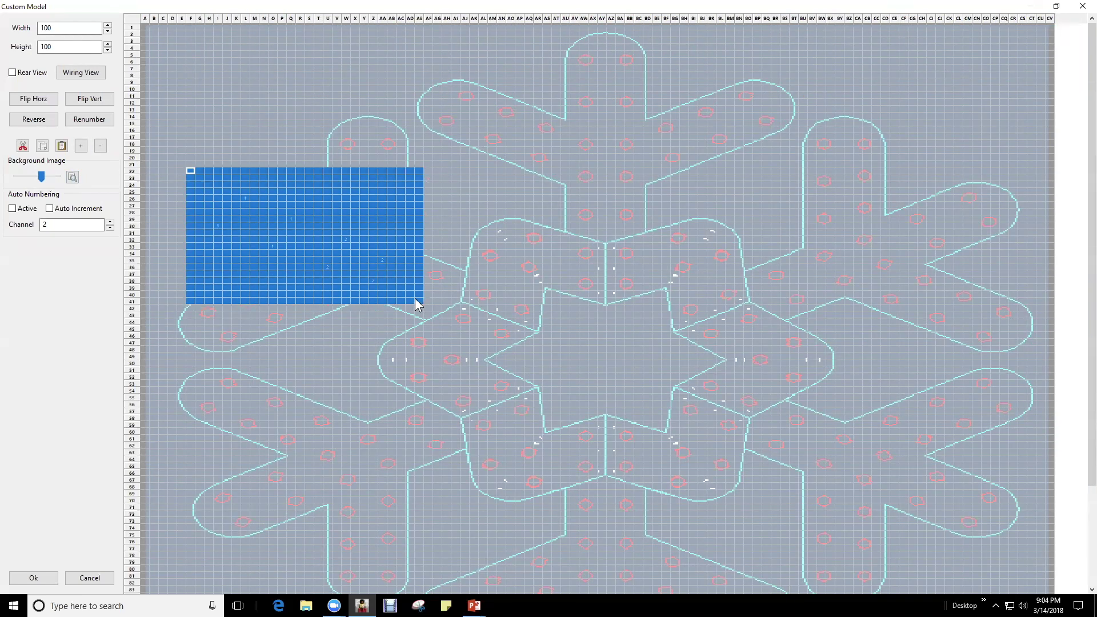
click(290, 345)
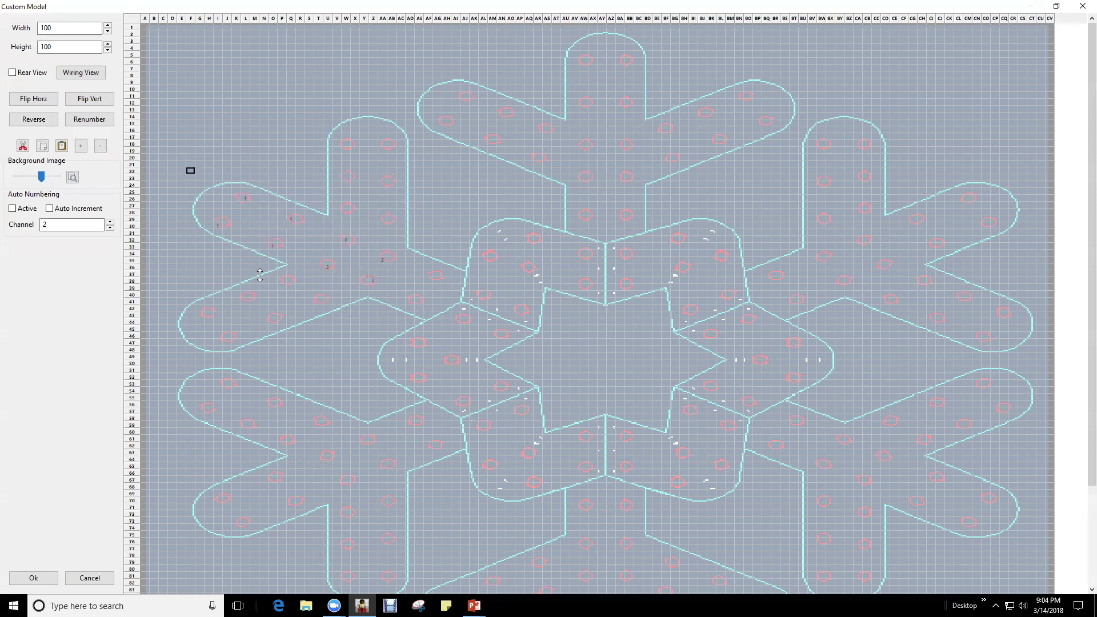
click(32, 101)
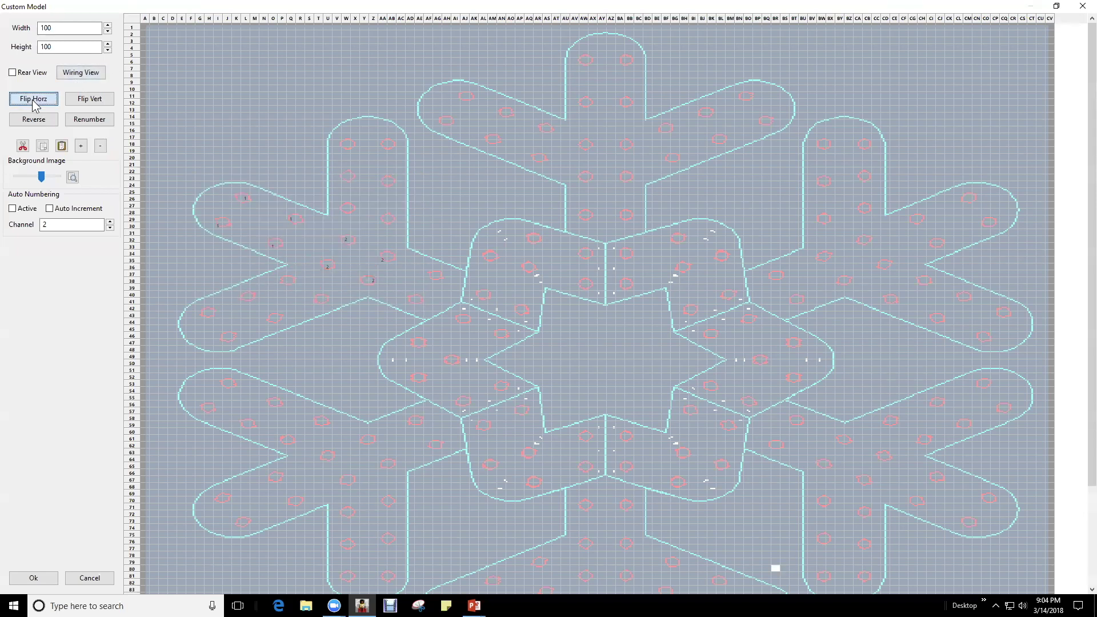
drag(775, 122, 1027, 313)
click(641, 240)
click(33, 99)
Step: Flip the numbered nodes vertically, mark out the mirrored area below and flip them back
drag(200, 143, 414, 332)
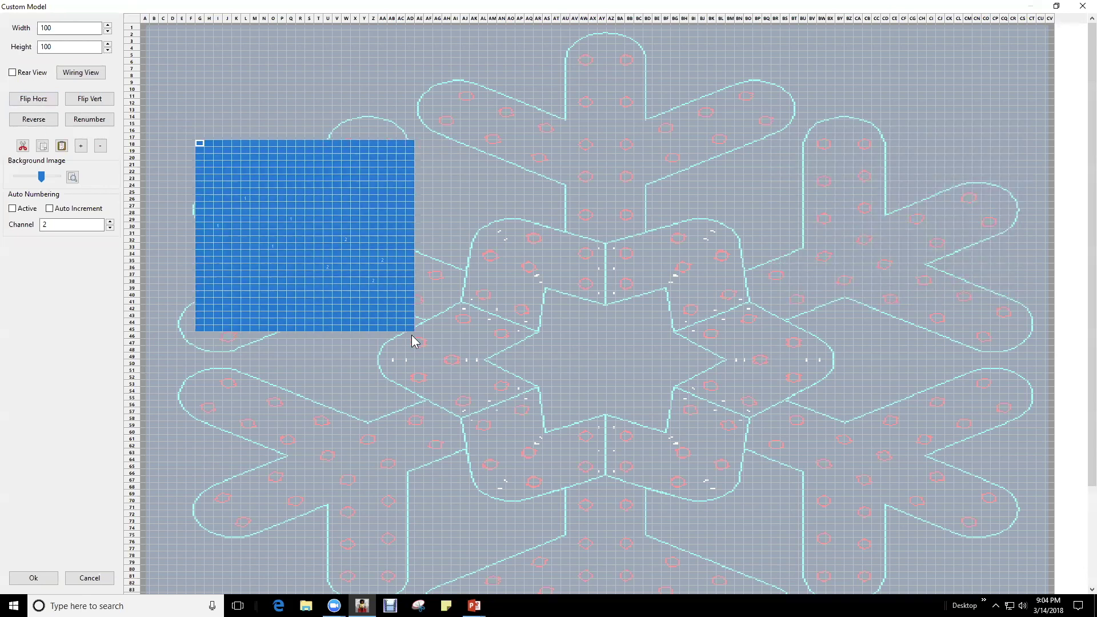
click(290, 379)
click(93, 101)
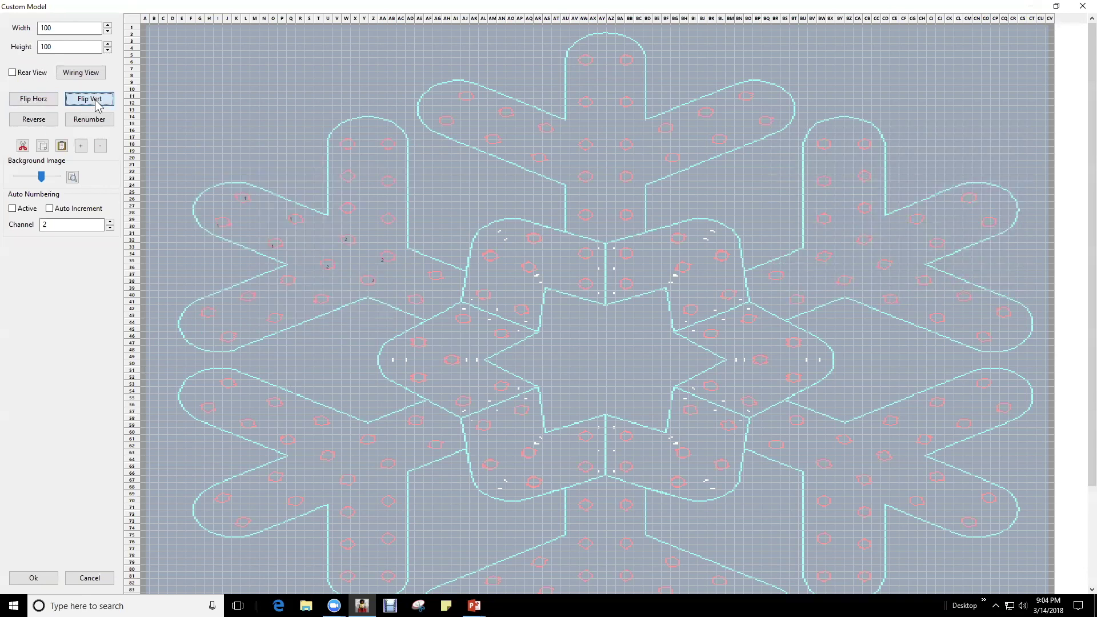
drag(192, 410, 427, 559)
click(300, 321)
click(100, 100)
Step: Reverse the node numbering of the upper-left arm and restore the original order
click(30, 122)
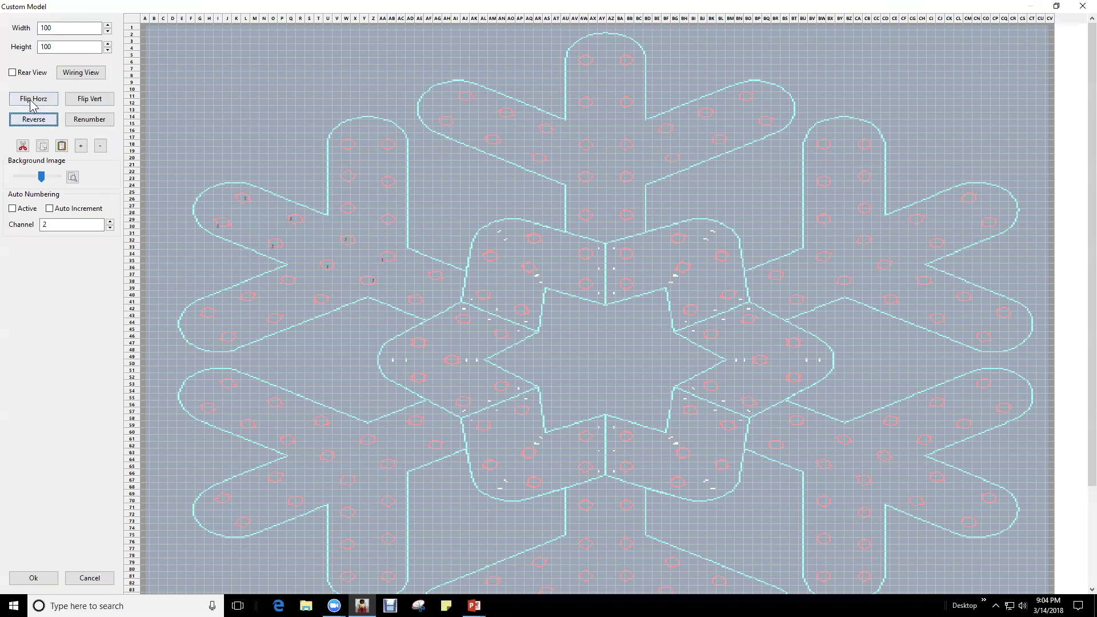
click(32, 100)
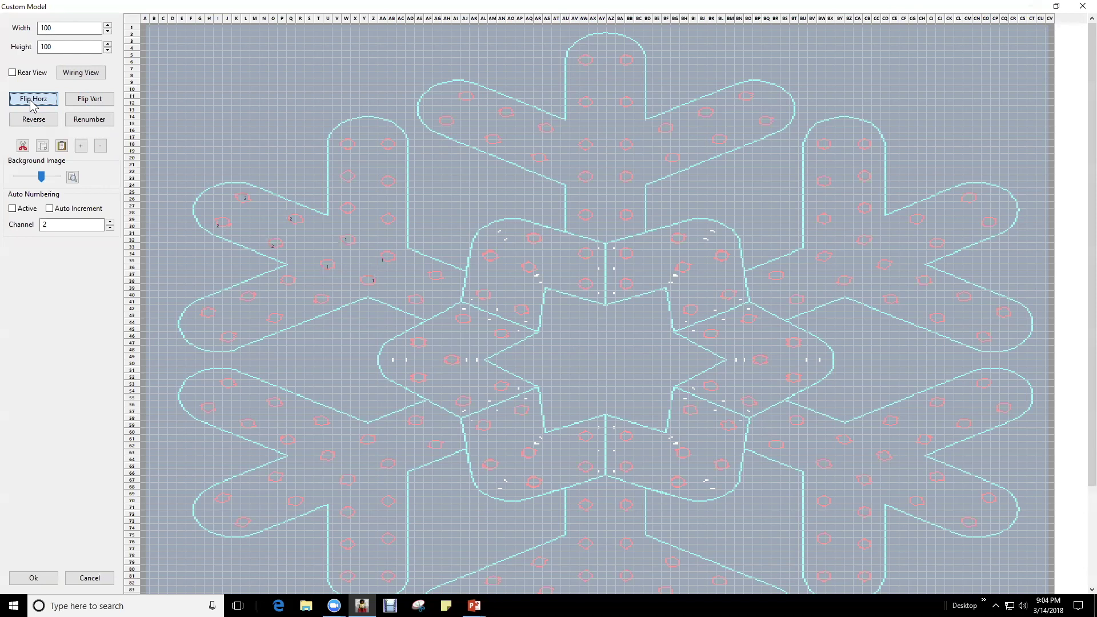
click(36, 99)
click(45, 122)
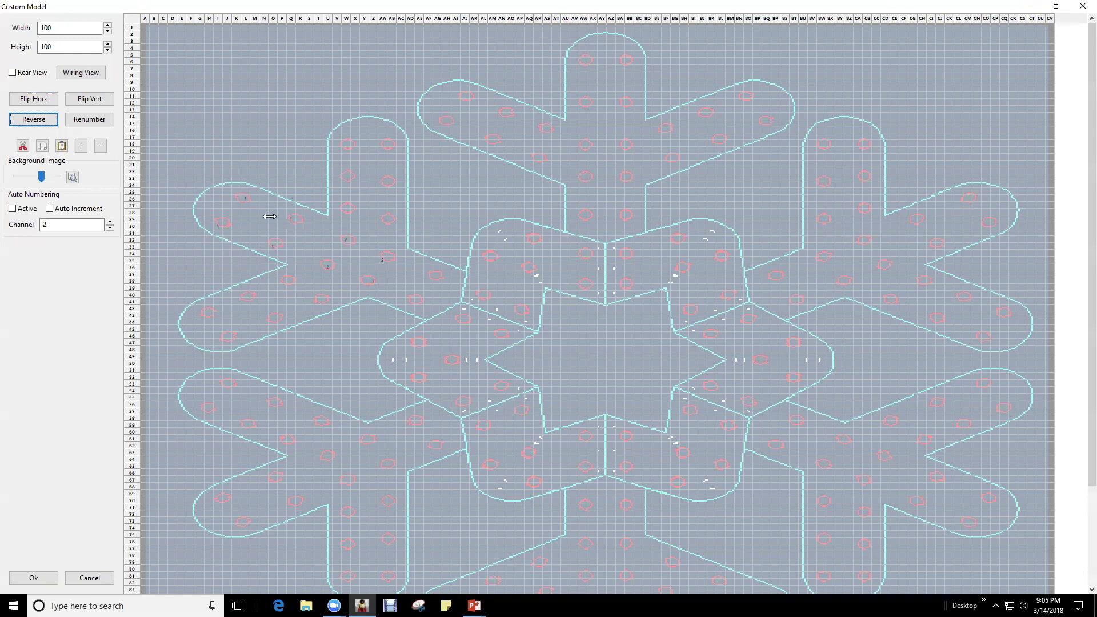
click(81, 146)
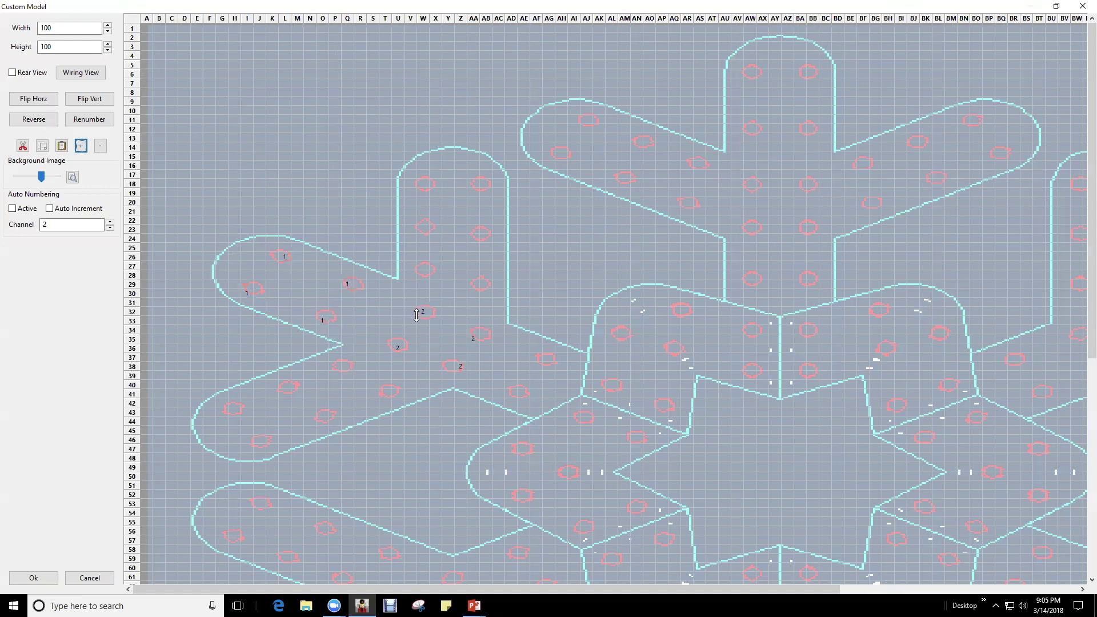
click(34, 122)
click(42, 121)
click(278, 256)
Step: Select the block of numbered cells over the upper-left arm and close the custom model data without saving
click(101, 147)
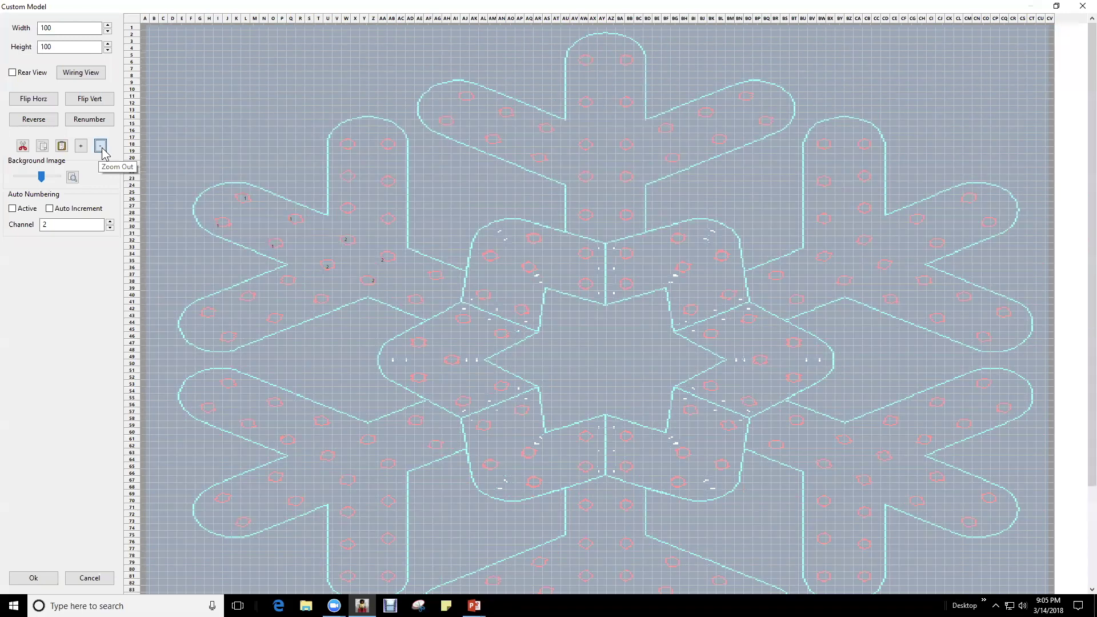
click(101, 147)
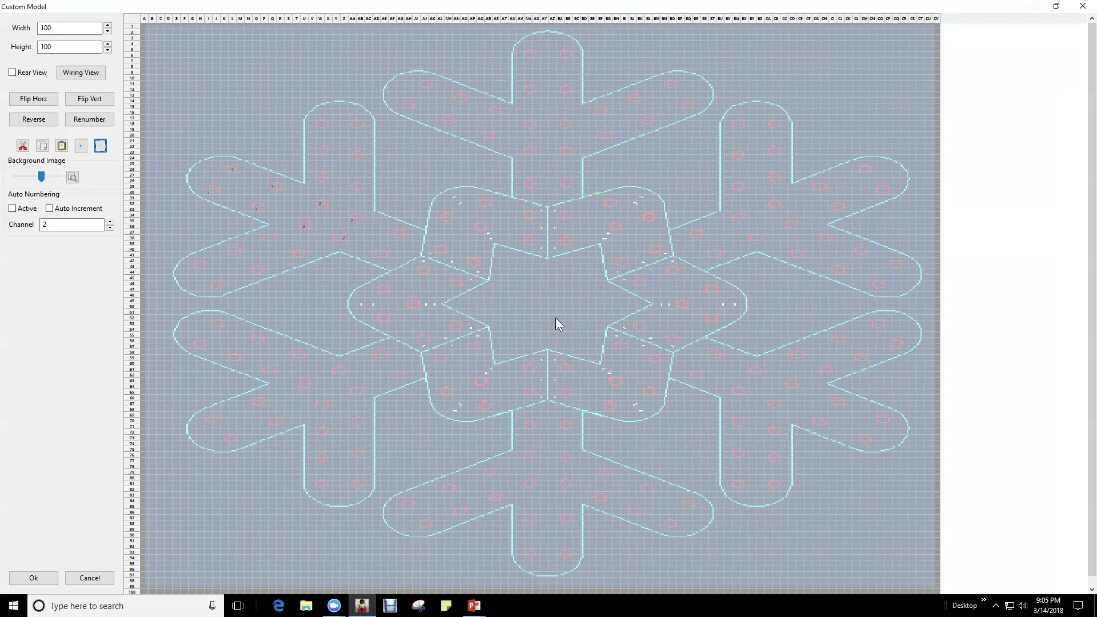
click(192, 136)
drag(192, 136, 370, 272)
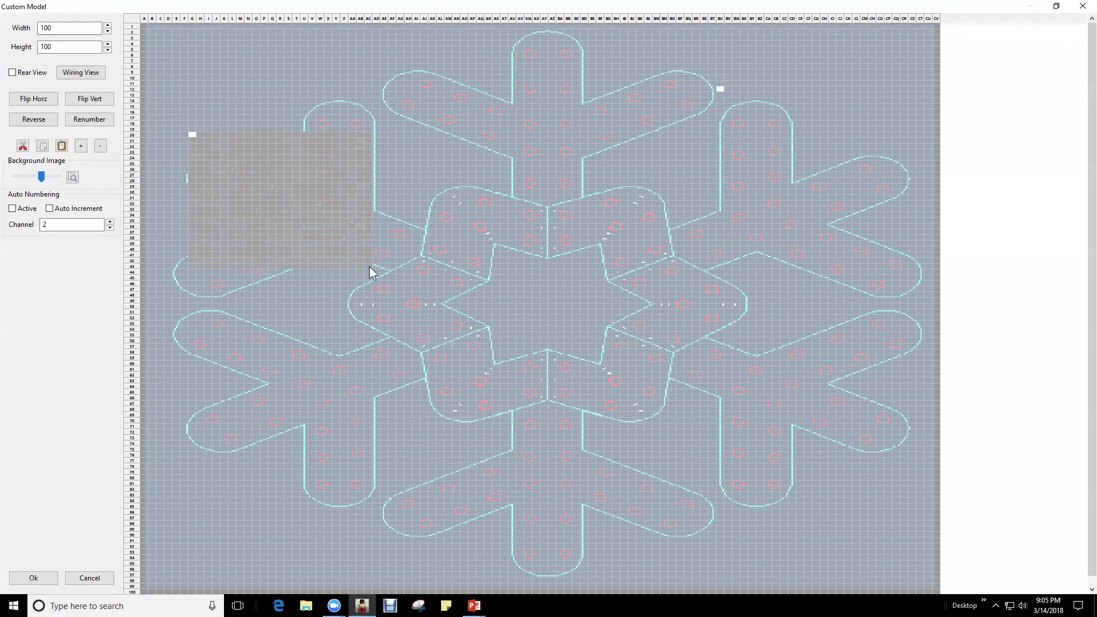
click(360, 225)
drag(186, 134, 379, 284)
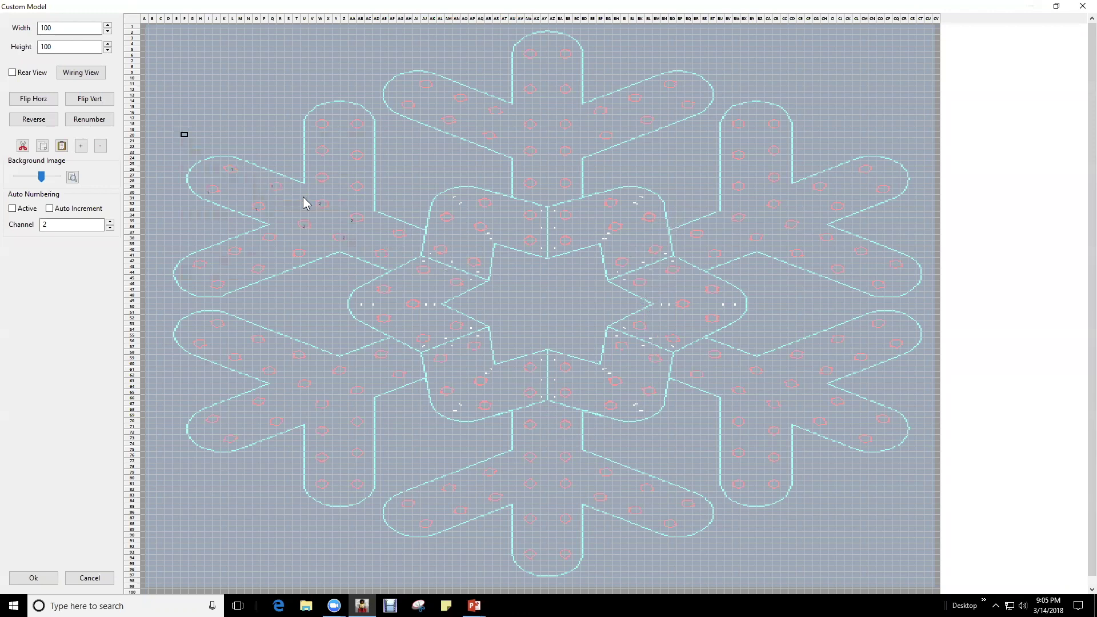
click(353, 220)
click(1083, 7)
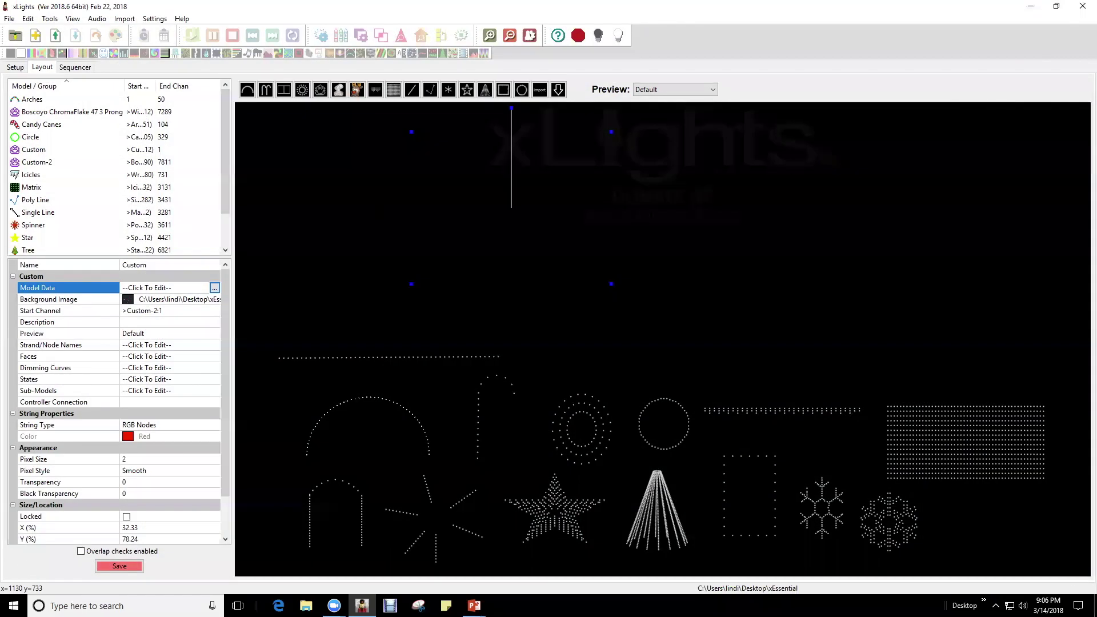
Step: Delete the model named Custom from the layout
key(alt+Tab)
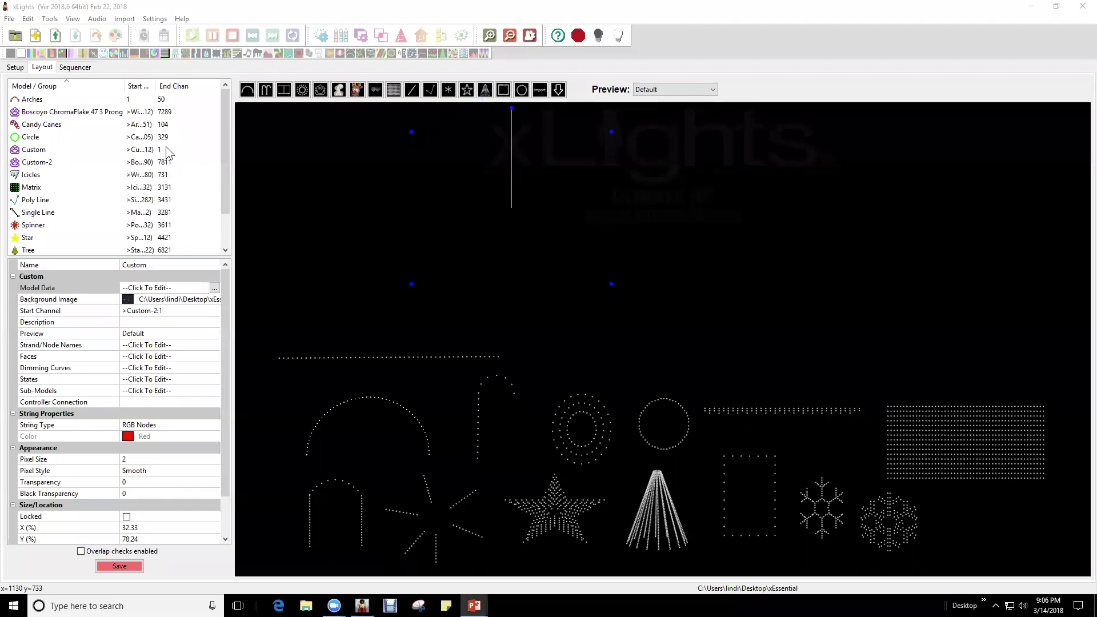
click(25, 113)
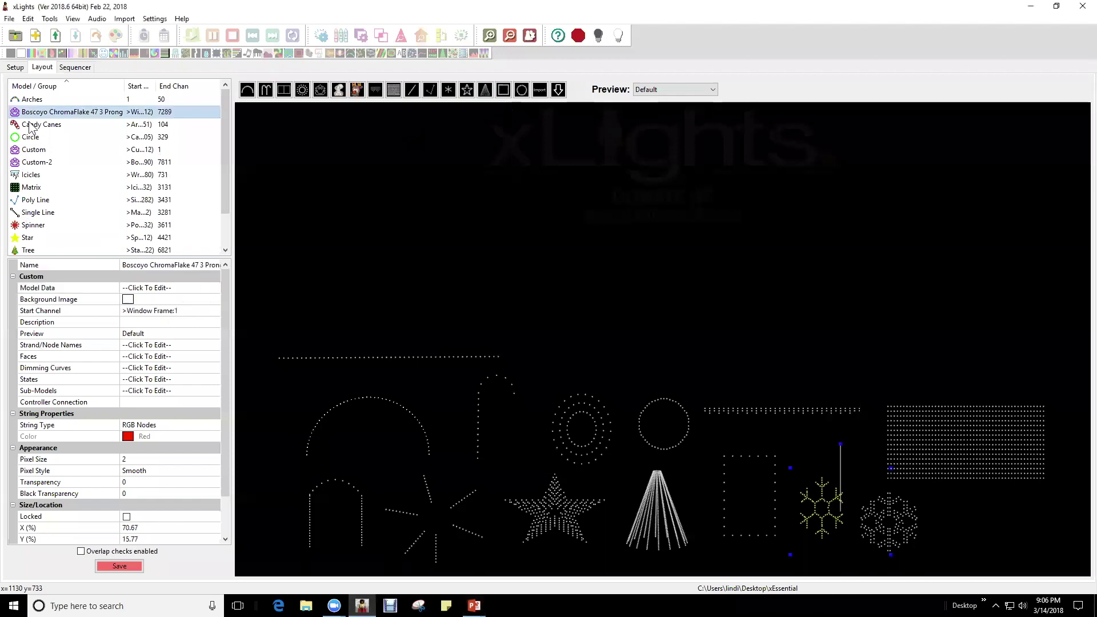
click(34, 163)
click(33, 152)
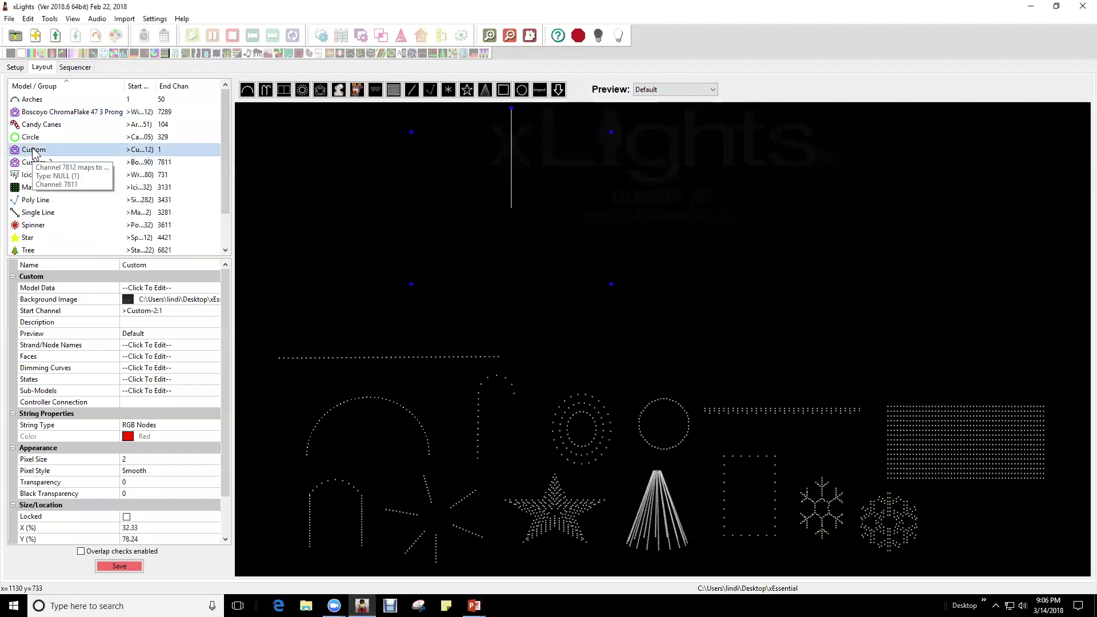
right_click(139, 148)
click(161, 154)
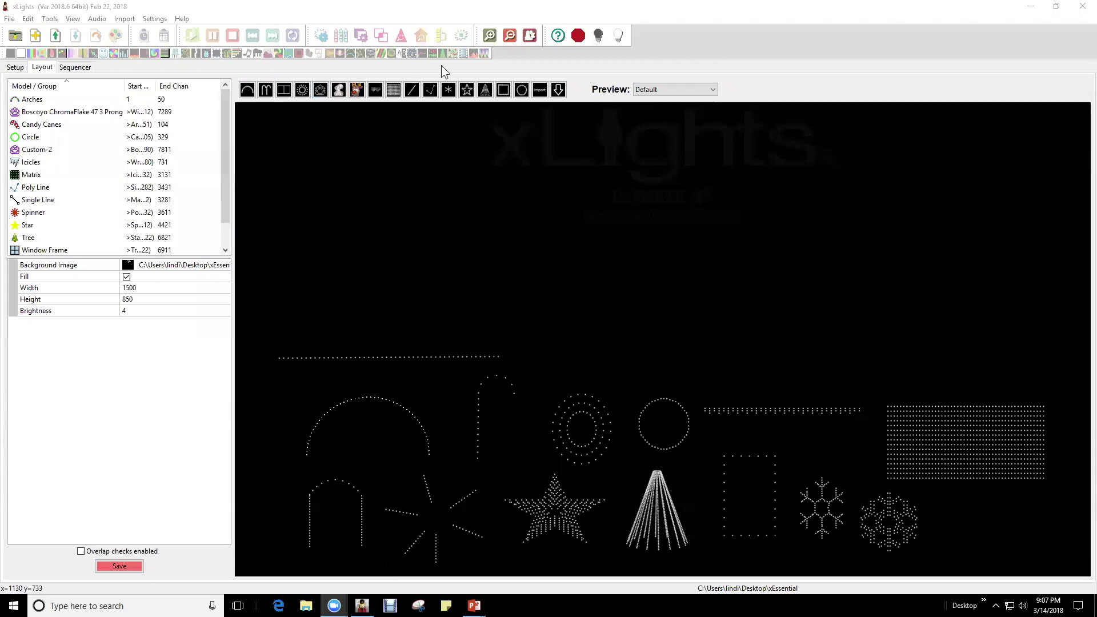
Step: Draw a DMX model in the empty upper area of the layout and set its DMX style to Flood Light
click(339, 92)
drag(467, 248, 522, 277)
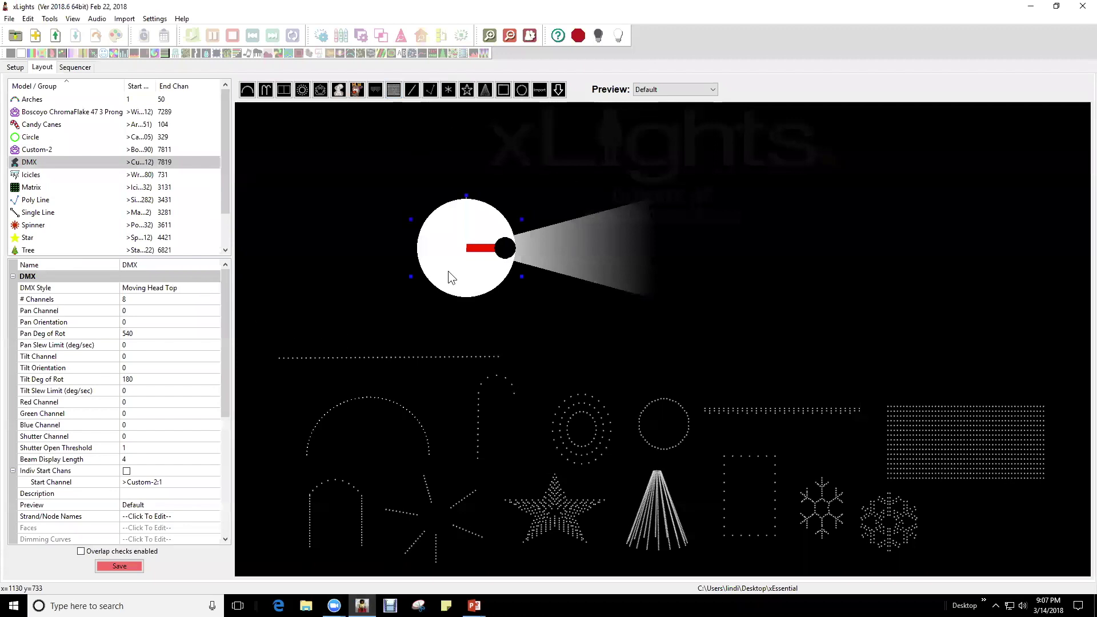
click(174, 288)
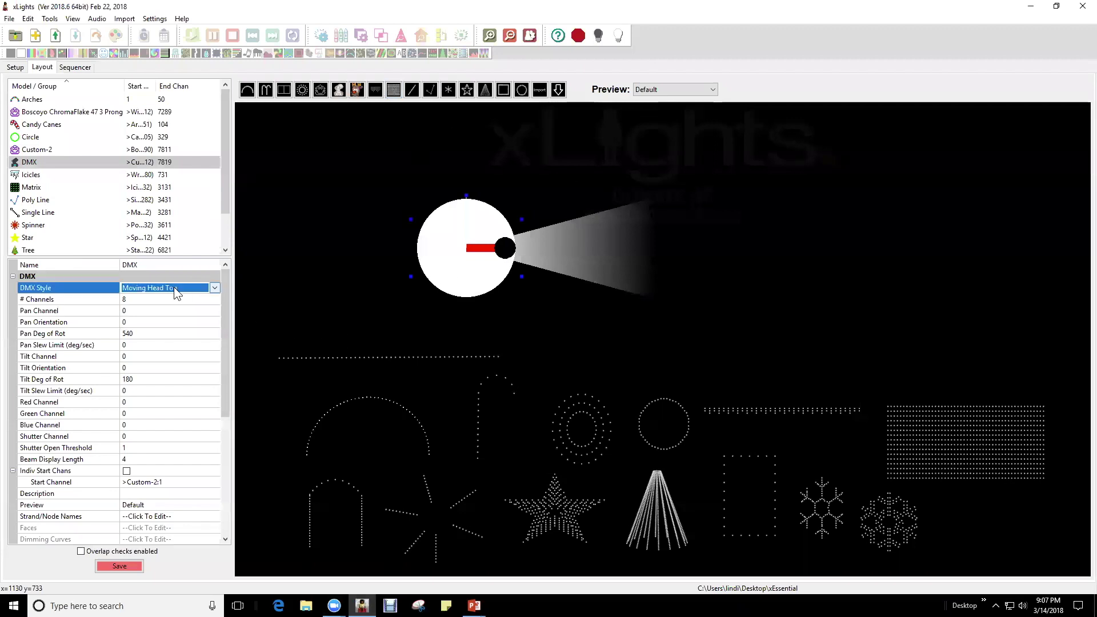
click(214, 288)
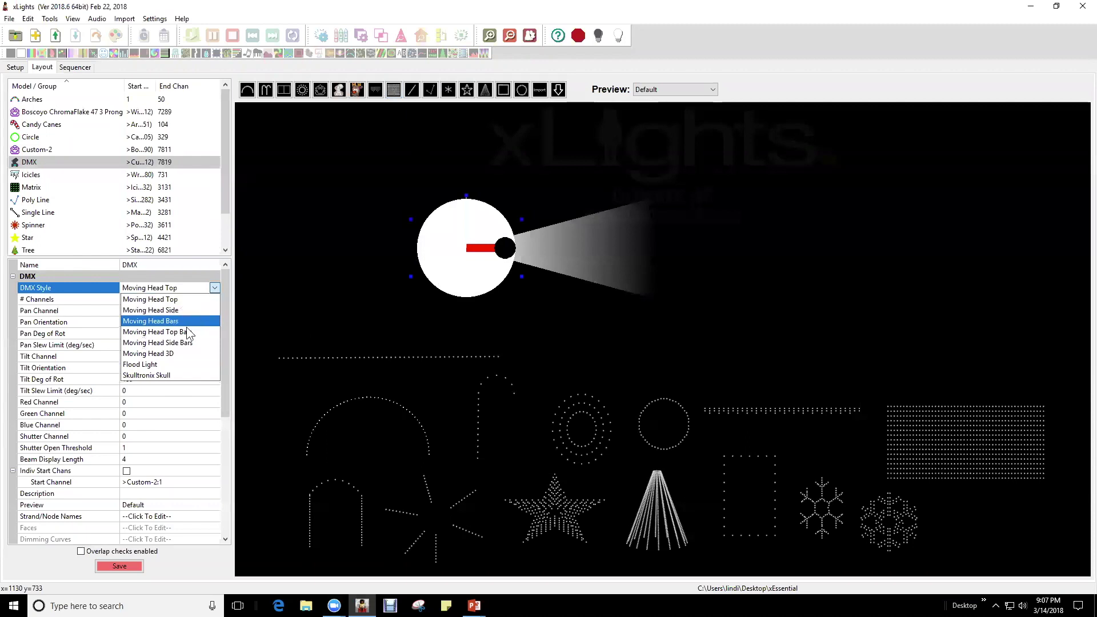
click(152, 365)
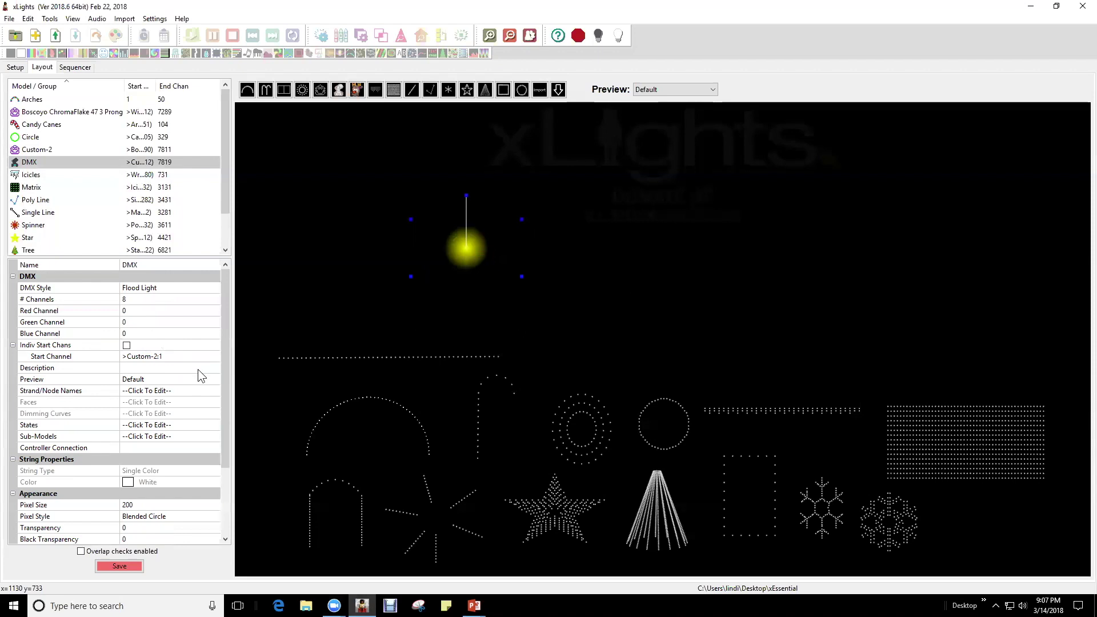
Step: Move the flood light farther right and slightly higher, to about 39.4% X and 74.8% Y, and review its size and location properties
drag(468, 247, 574, 224)
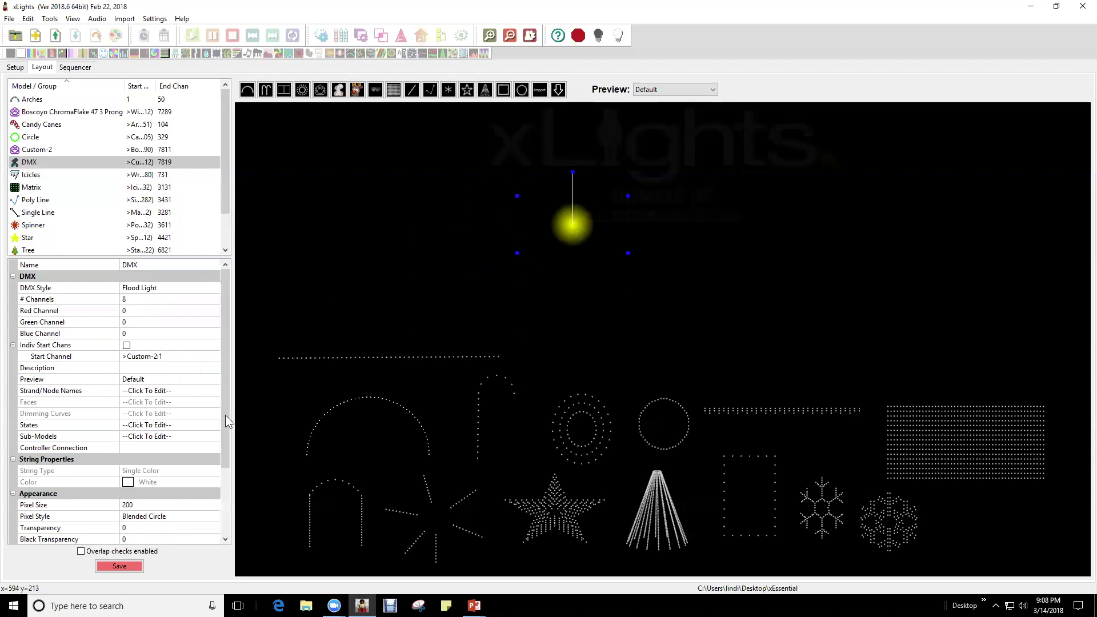
scroll(228, 412, down, 3)
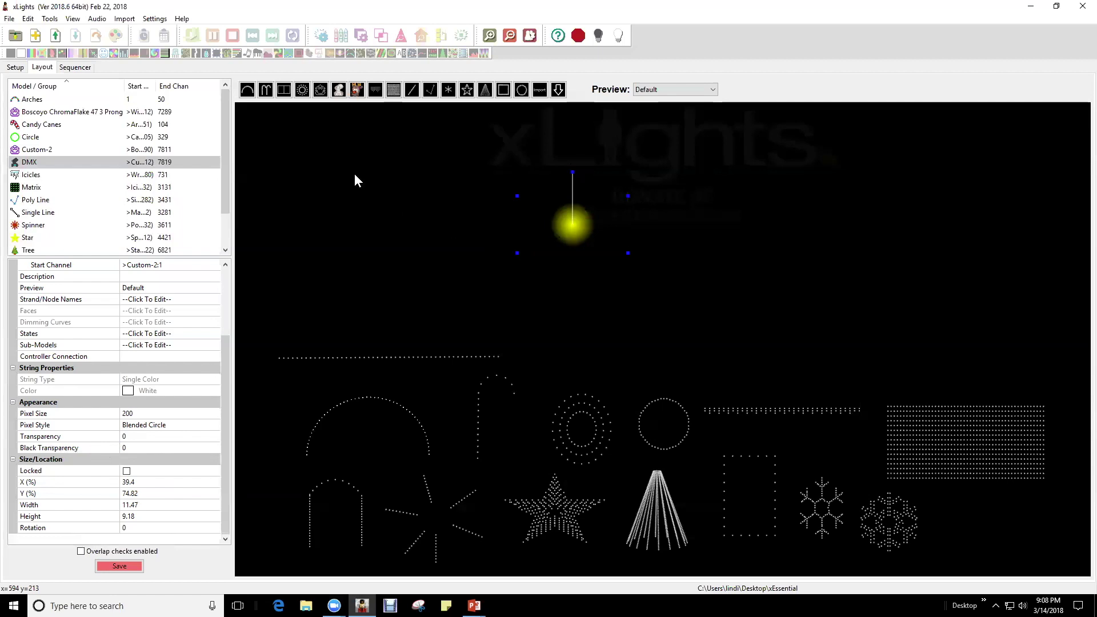
click(574, 224)
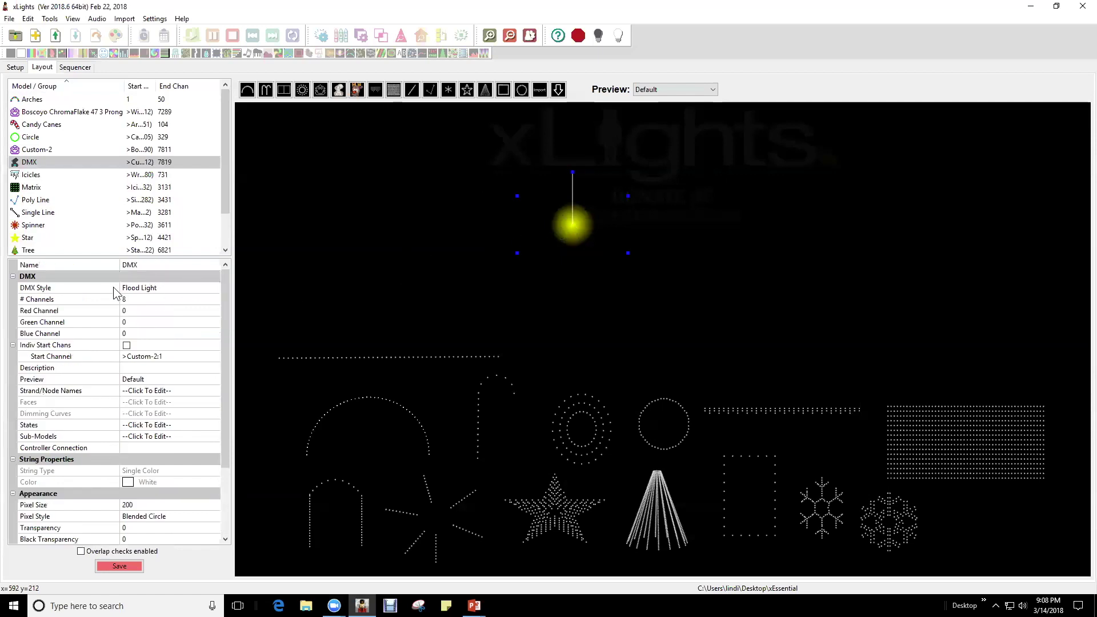
Step: Set the DMX flood light's number of channels to 3 and its red channel to 1
click(134, 299)
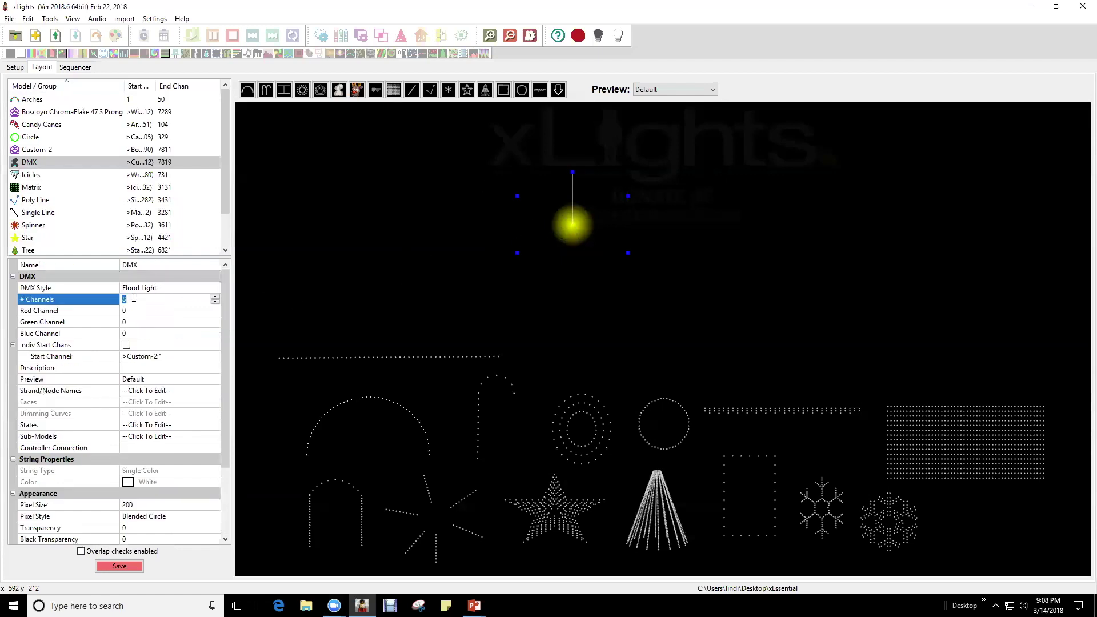
text(3)
key(Return)
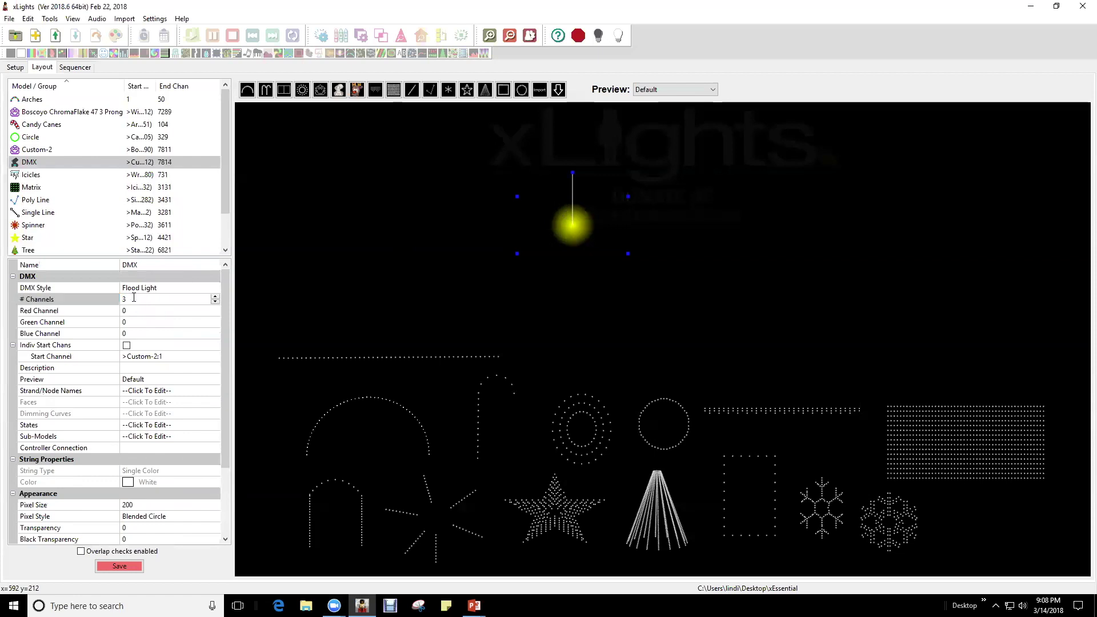
click(151, 314)
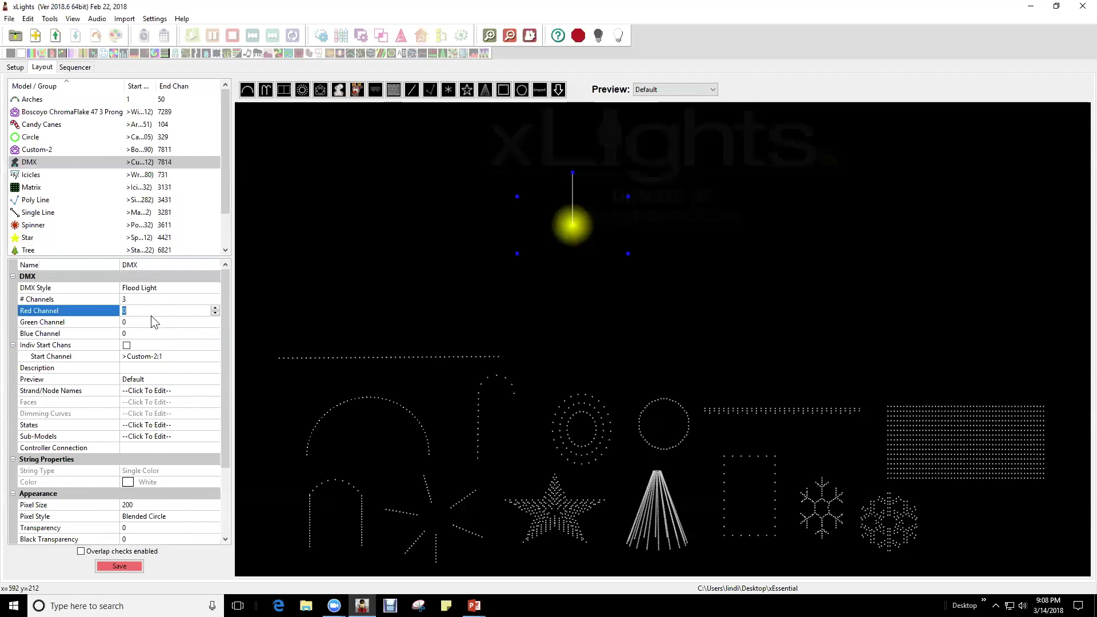
text(10)
key(BackSpace)
key(BackSpace)
text(1)
key(Return)
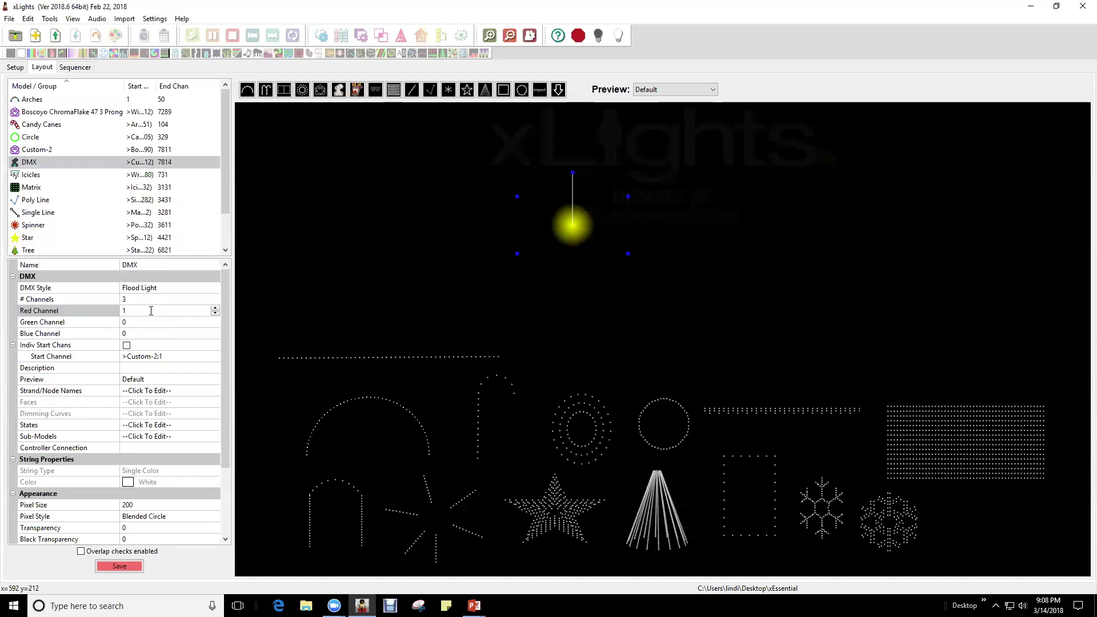
Step: Set the flood light's green channel to 2 and its blue channel to 3
click(153, 323)
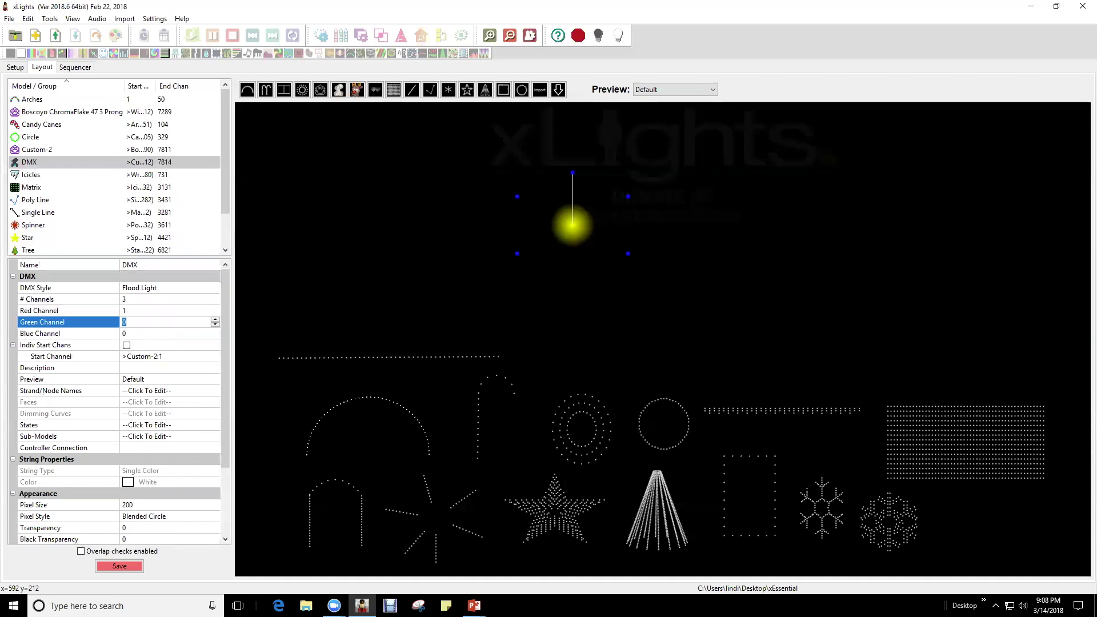
text(2)
key(Return)
click(150, 335)
text(3)
key(Return)
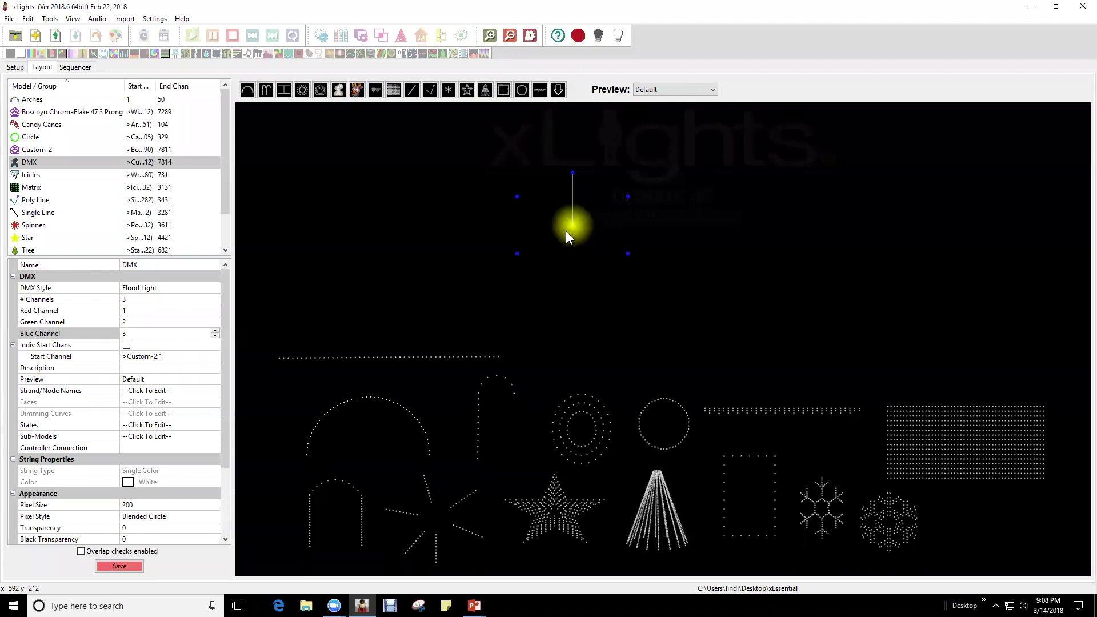
Step: Review the available DMX styles without changing Flood Light, and move the flood light to the bottom row beside the large snowflake, below the matrix
click(166, 289)
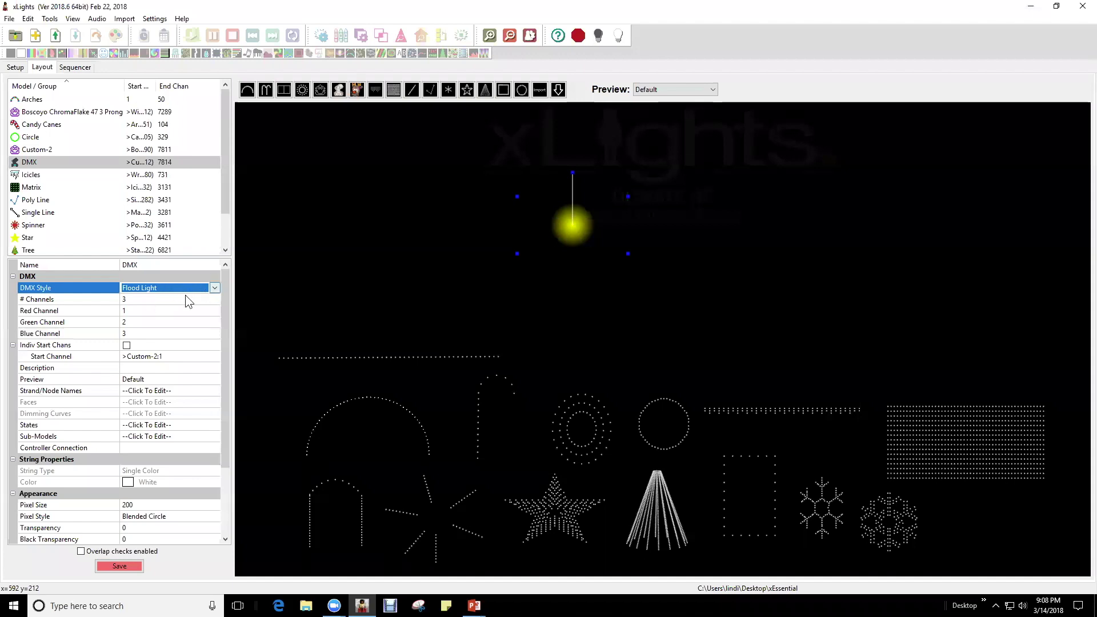
click(214, 289)
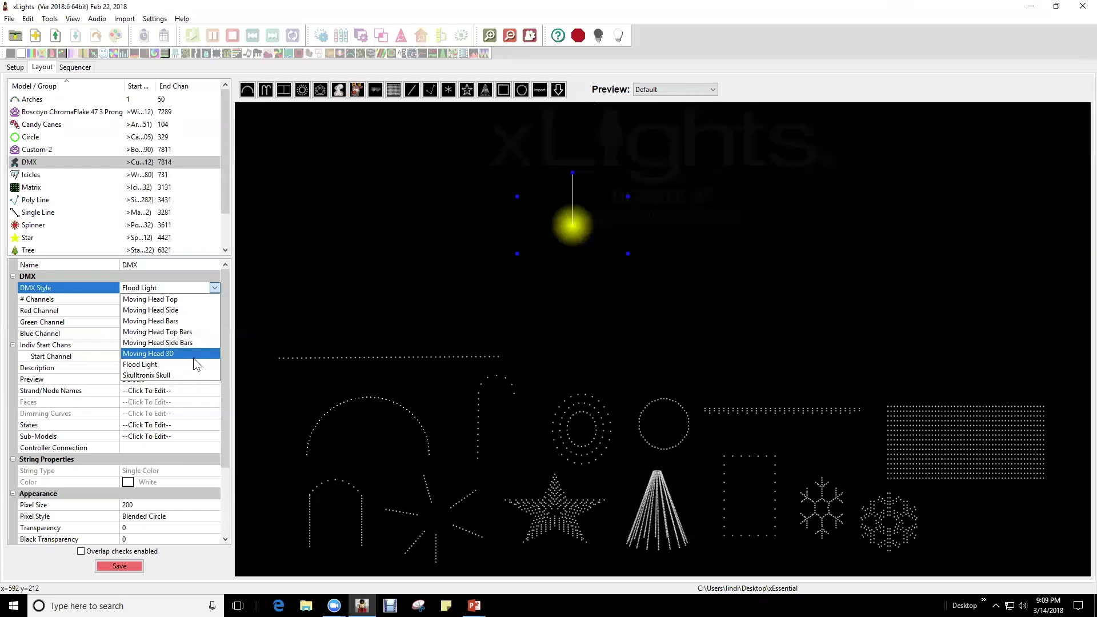
click(563, 224)
drag(564, 220, 947, 518)
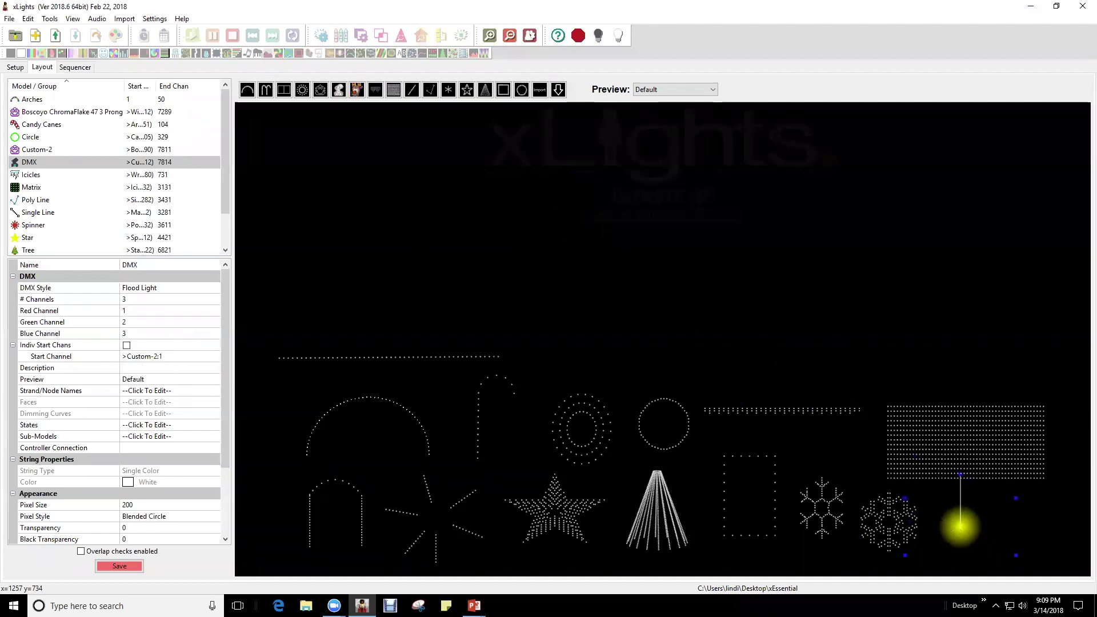
key(alt+Tab)
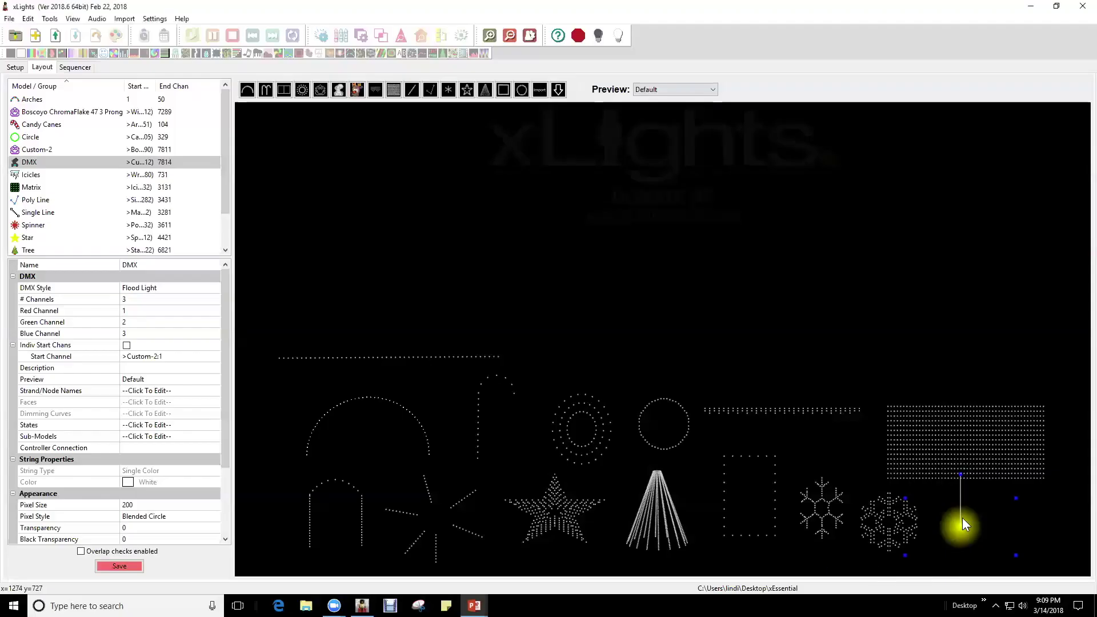
drag(963, 518, 716, 257)
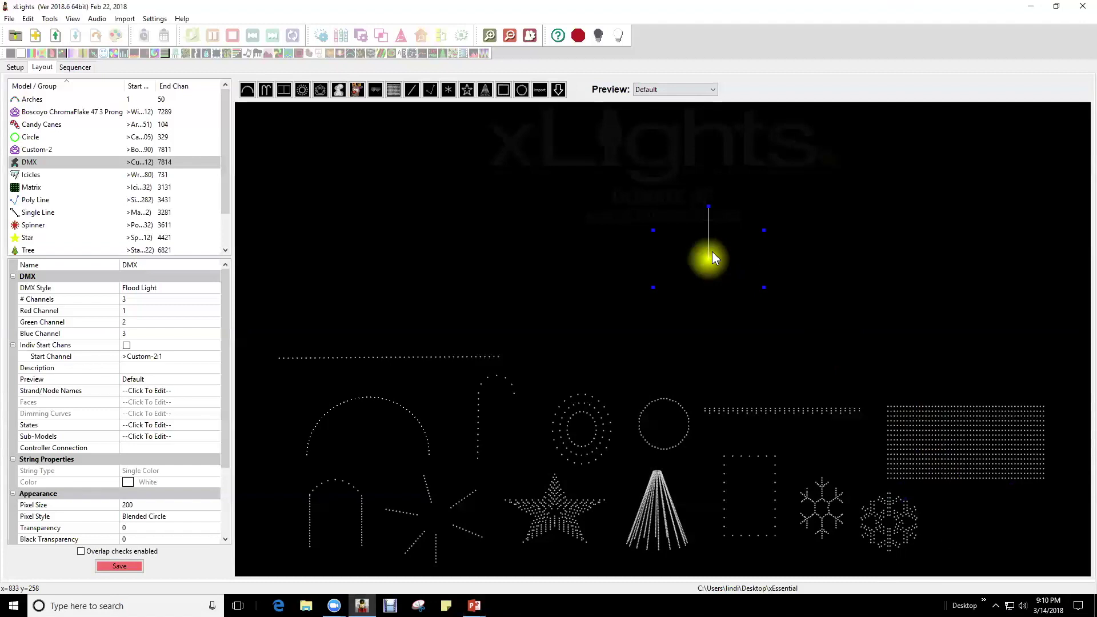
drag(713, 255, 990, 522)
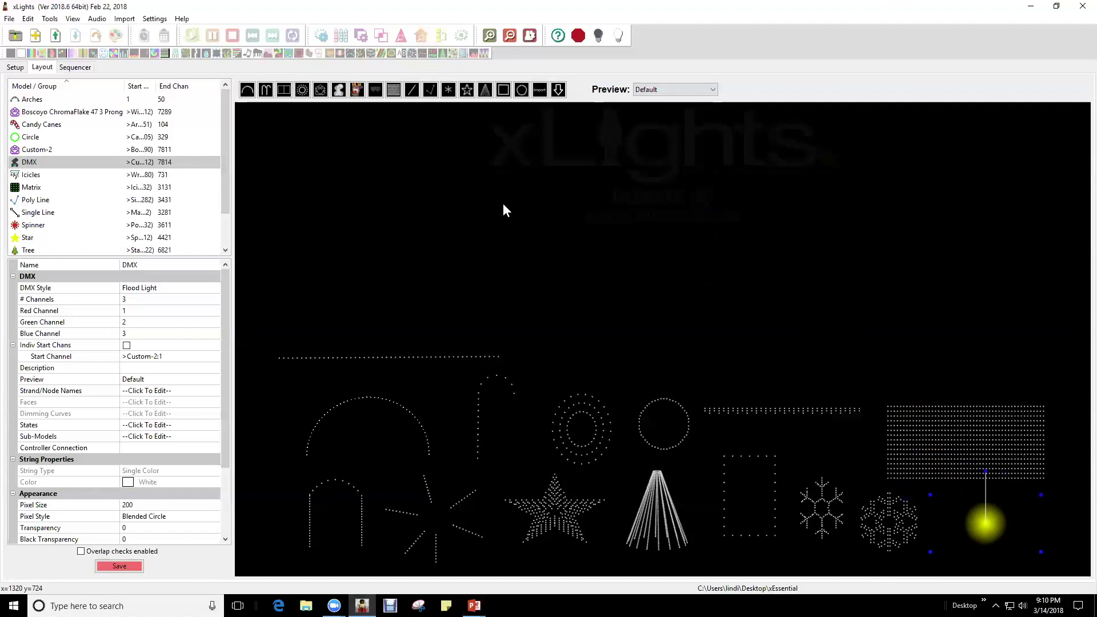
Step: Draw an Image model in the empty upper area and load 34 LLS Snowflake 174 nodes.PNG as its picture
click(357, 90)
drag(538, 223, 629, 297)
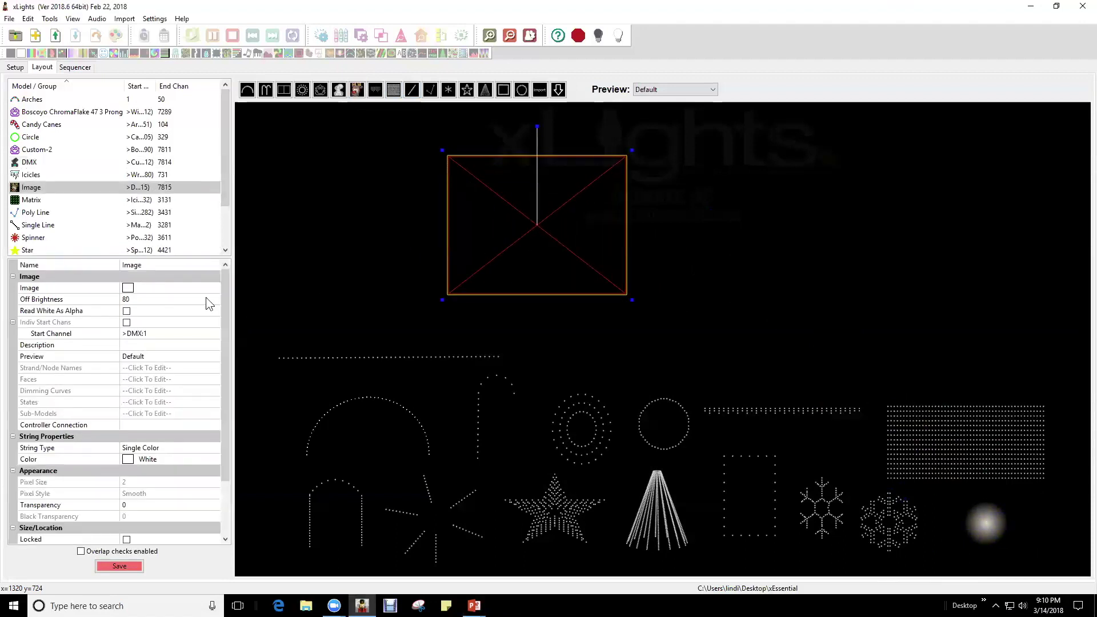
click(164, 285)
click(216, 286)
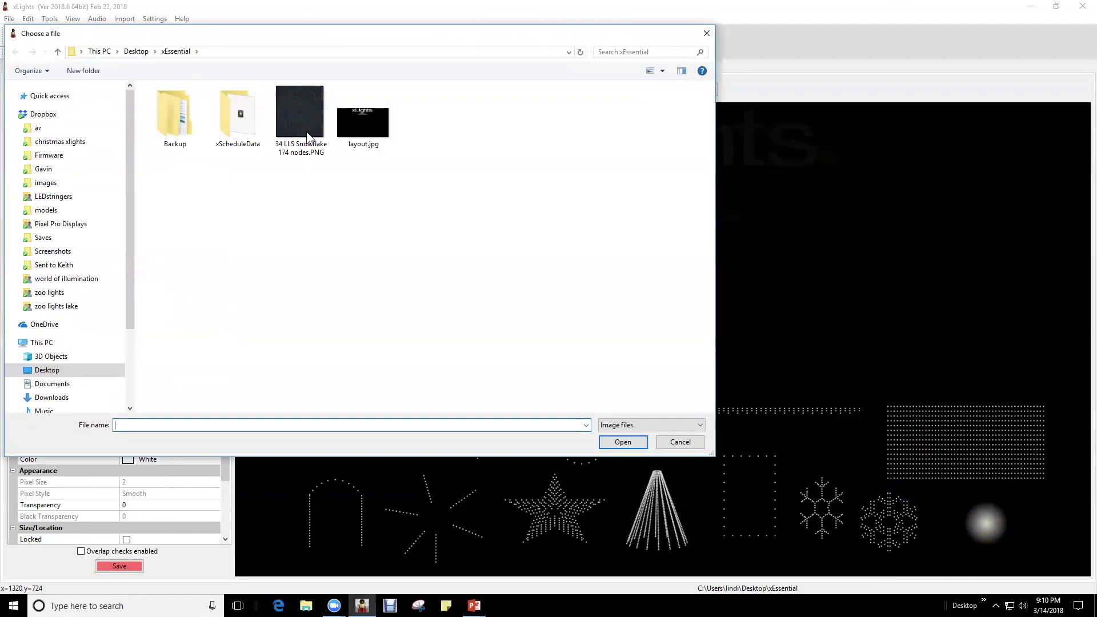
double_click(302, 108)
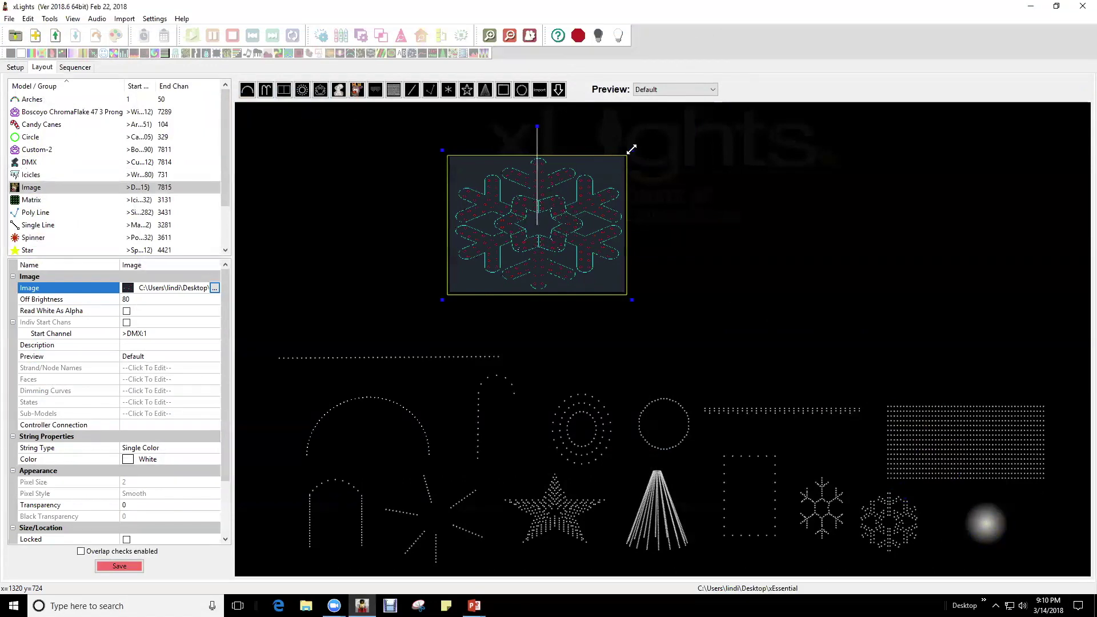
Step: Resize the snowflake image to a smaller, nearly square shape, shift it right and down, and review its Off Brightness property
drag(633, 148, 615, 183)
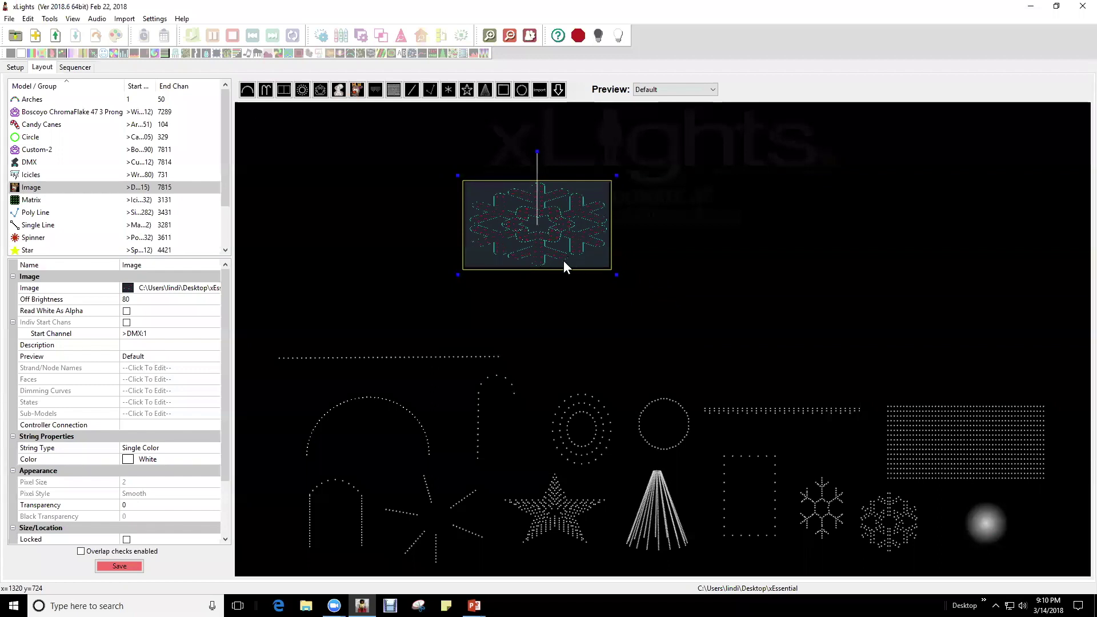
drag(618, 275, 605, 285)
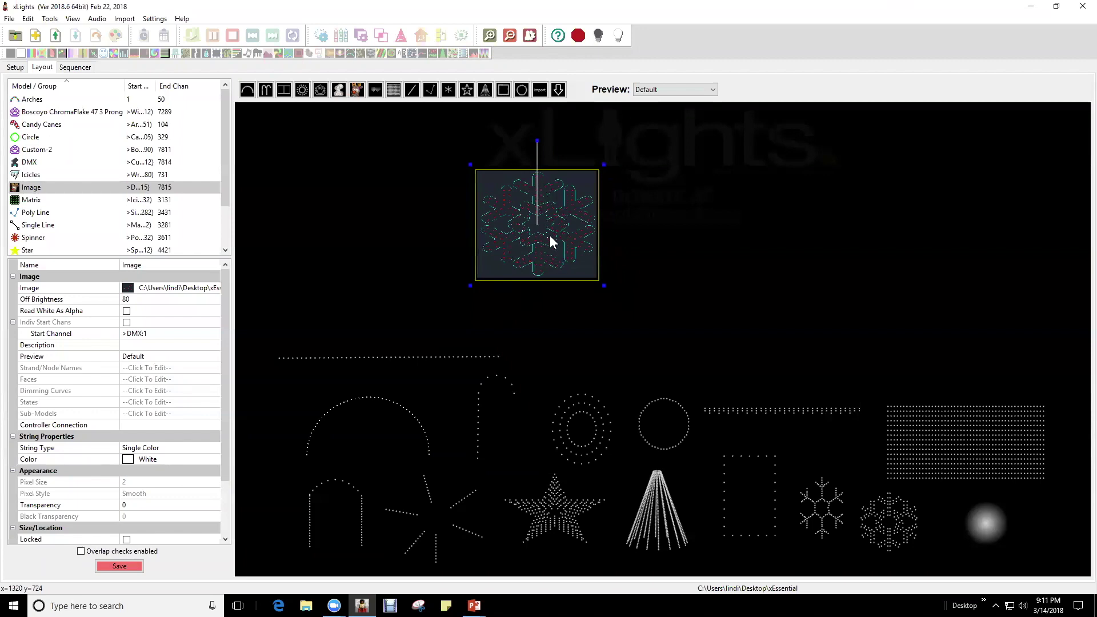
drag(548, 205, 624, 246)
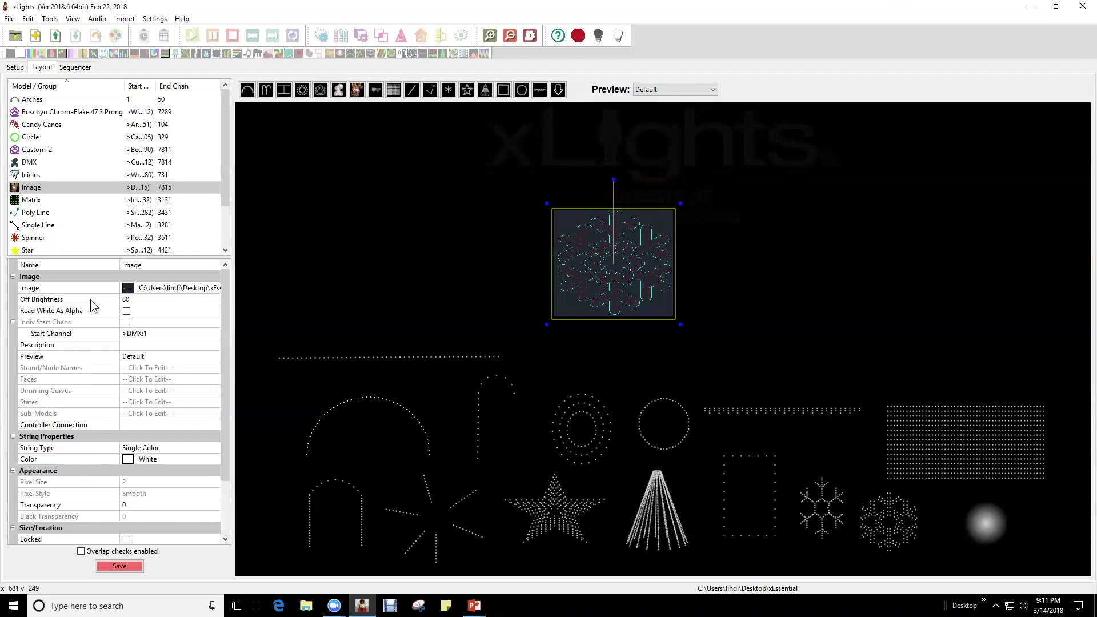
click(129, 299)
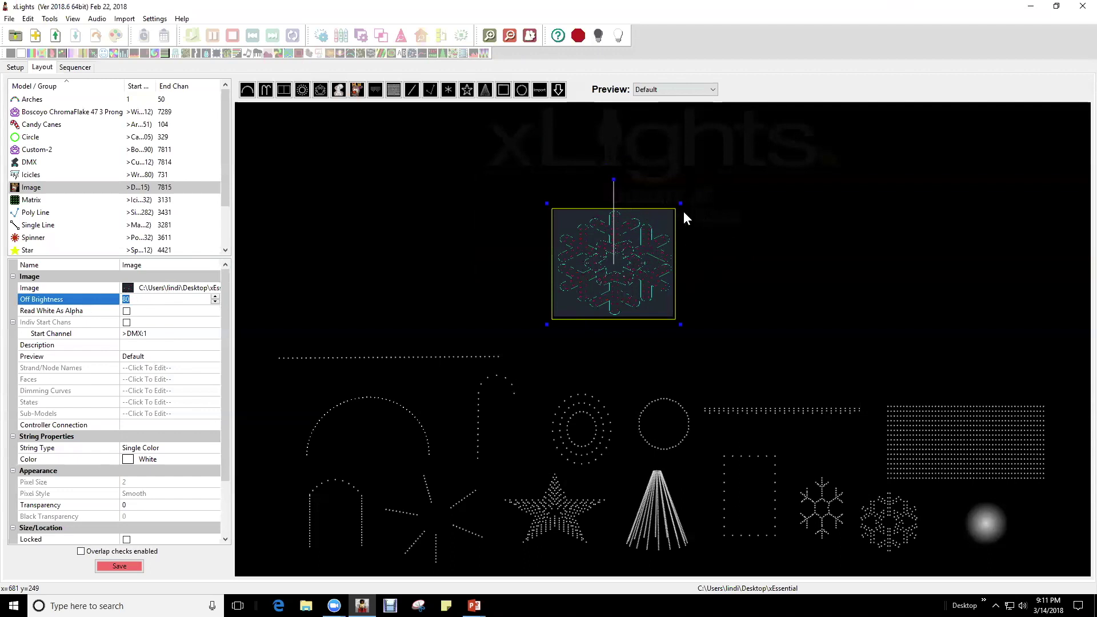
Step: Shrink the snowflake image further and place it at the end of the bottom row, just right of the flood light
drag(681, 203, 1051, 525)
right_click(1051, 525)
click(844, 339)
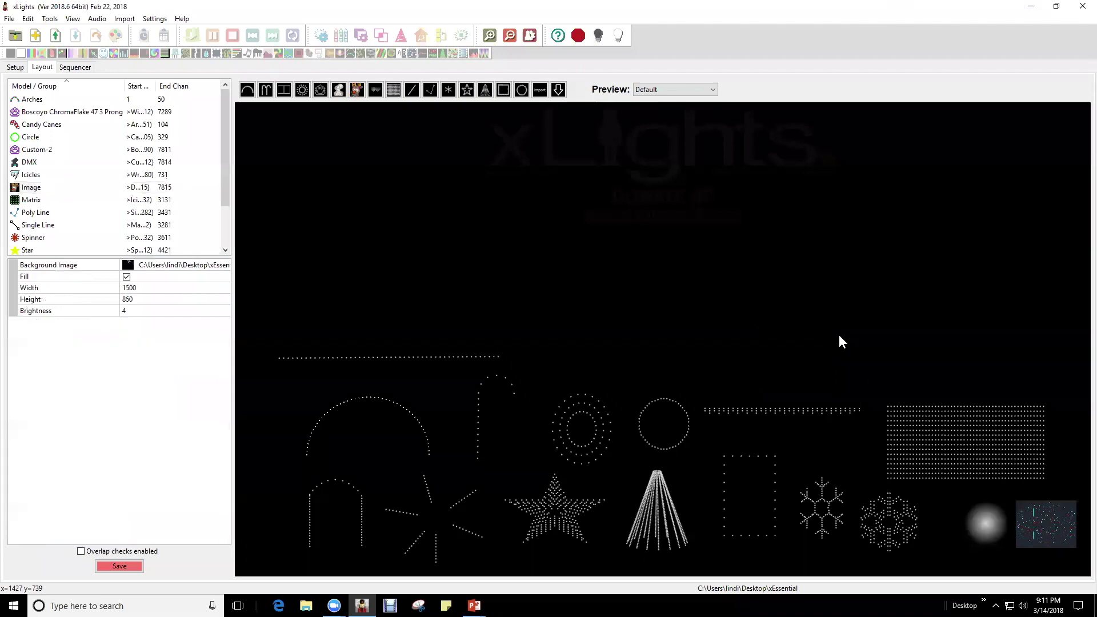
click(1031, 538)
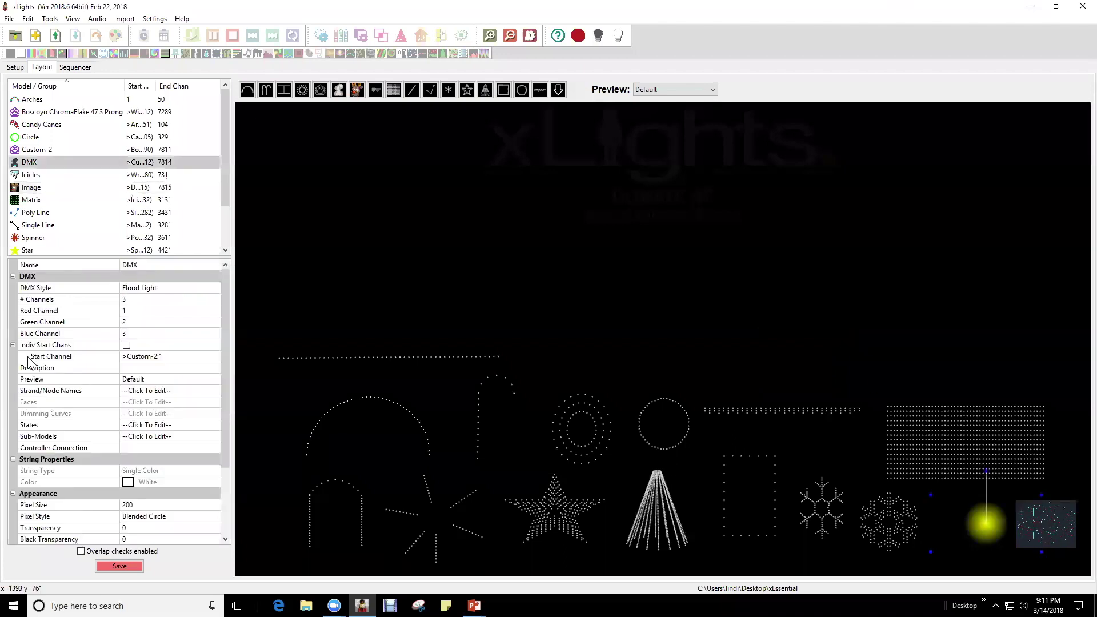
key(alt+Tab)
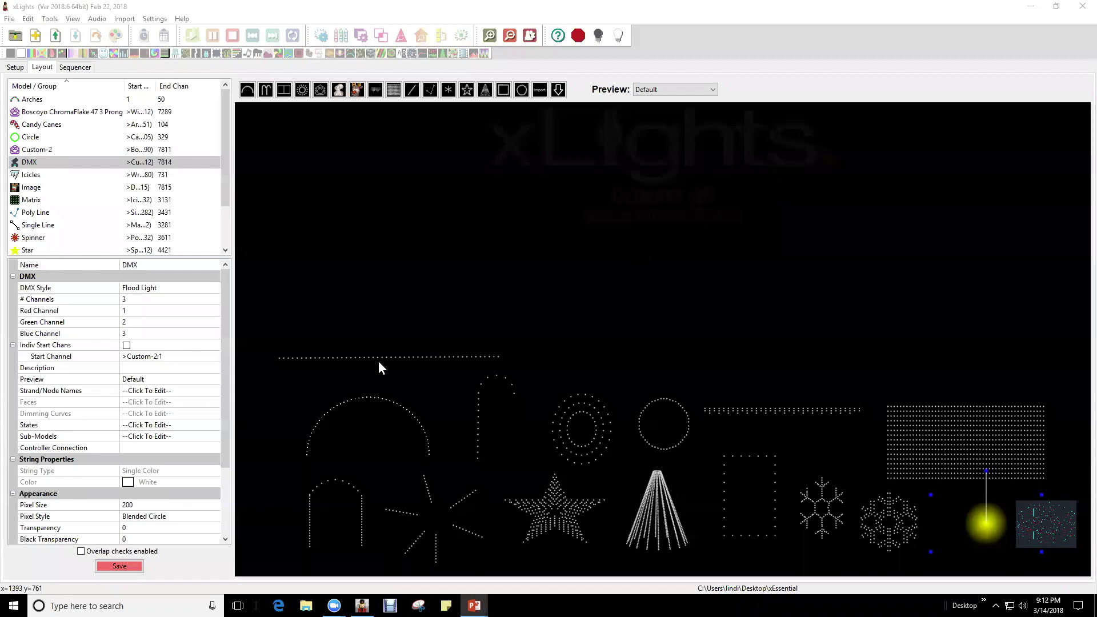
Step: Spread the arch, candy cane, wreath and star across the upper area at different heights, and move the single line down
drag(346, 403, 349, 216)
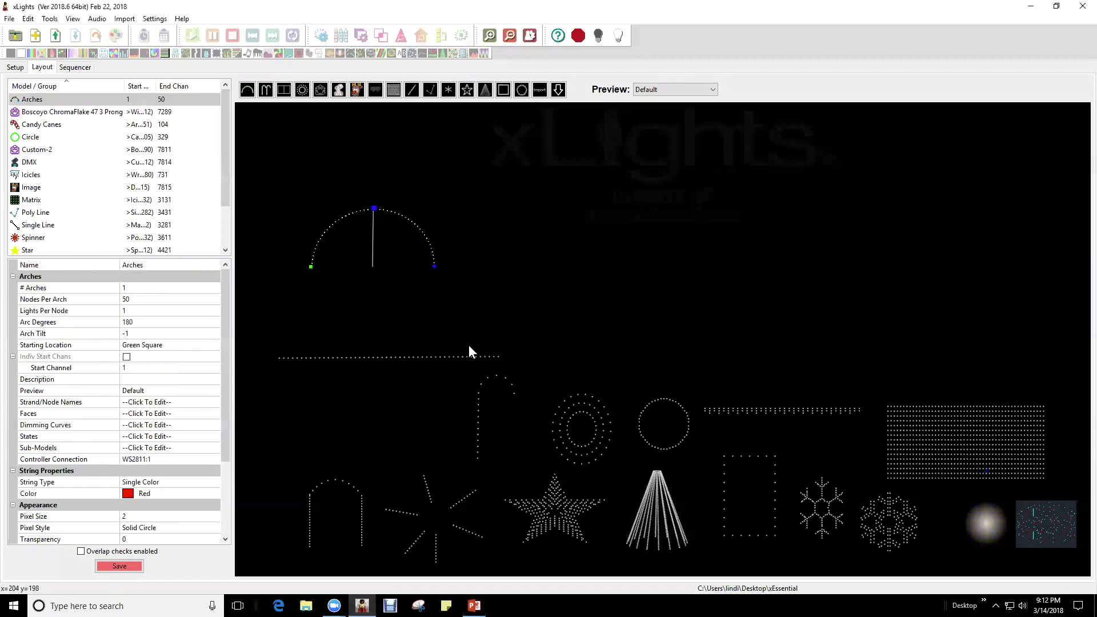
drag(477, 401, 522, 269)
drag(579, 426, 705, 309)
drag(737, 413, 777, 378)
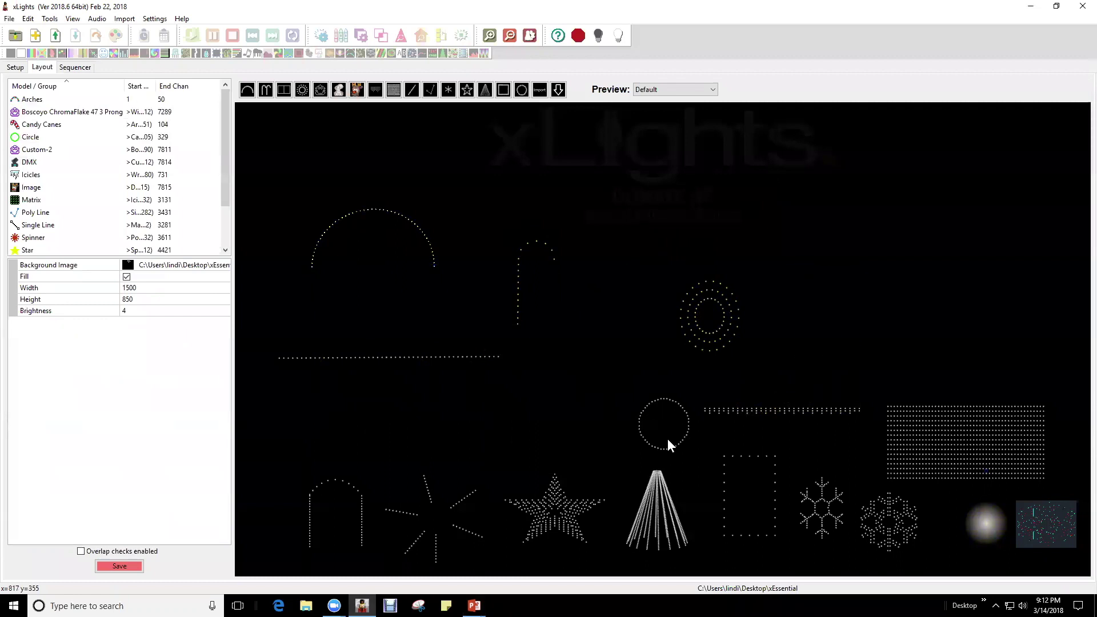
drag(552, 498, 932, 194)
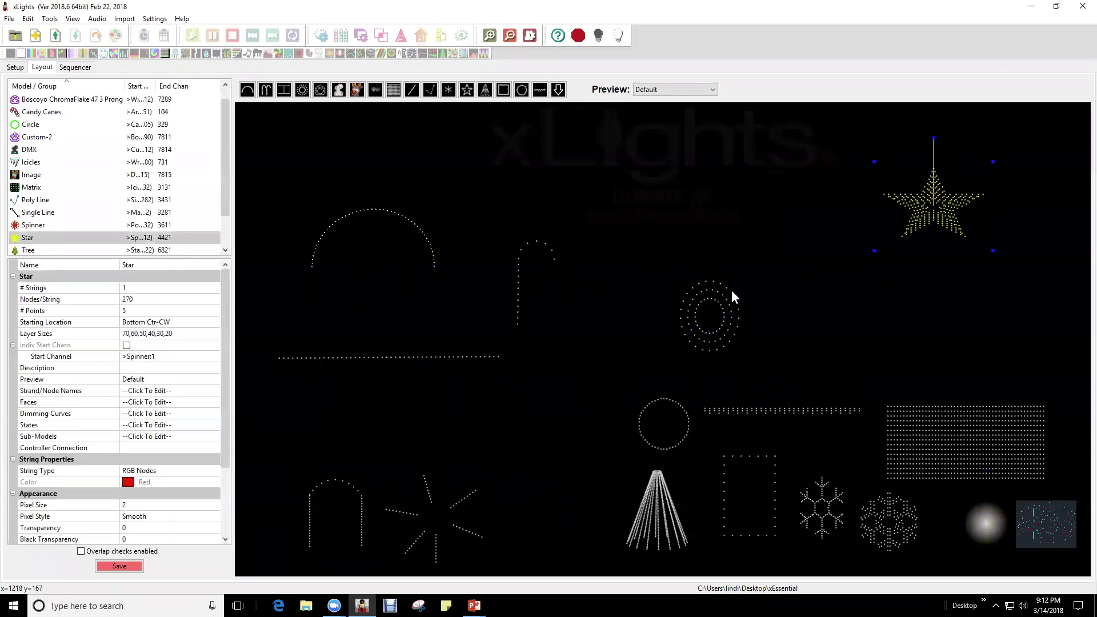
click(475, 369)
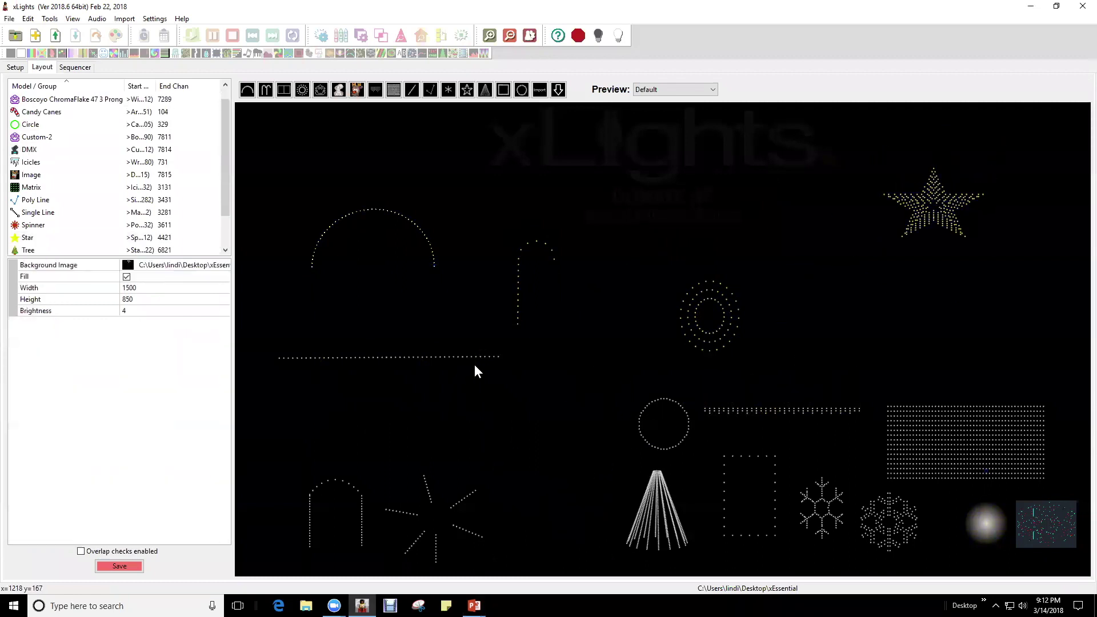
drag(465, 358, 468, 406)
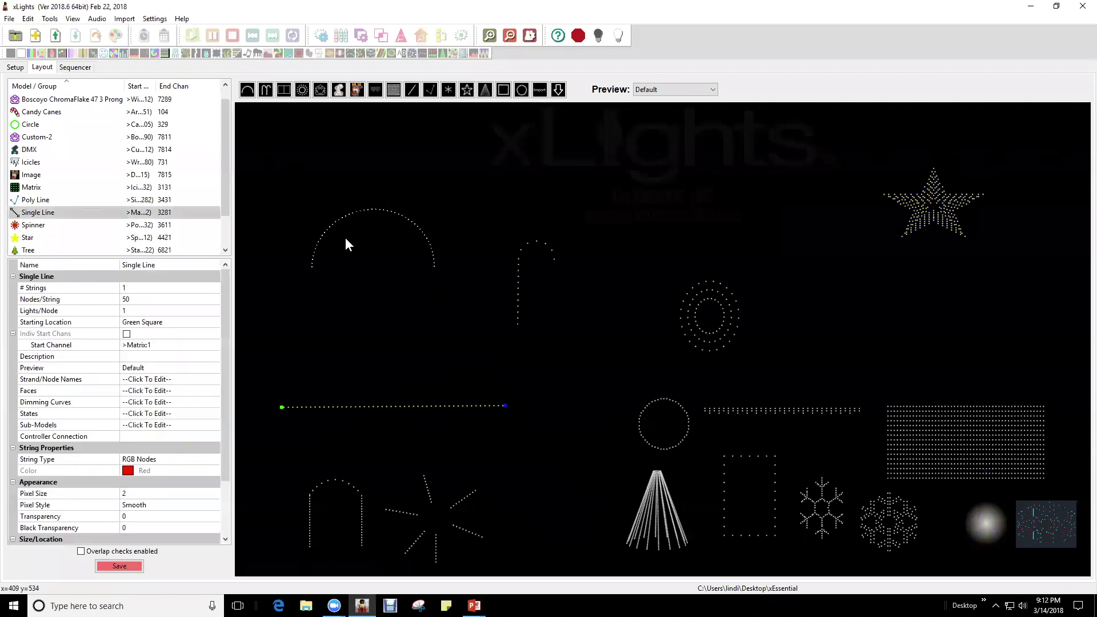
Step: Select the arch, candy cane, wreath and star and align their bottoms, using the arch as the reference
click(269, 129)
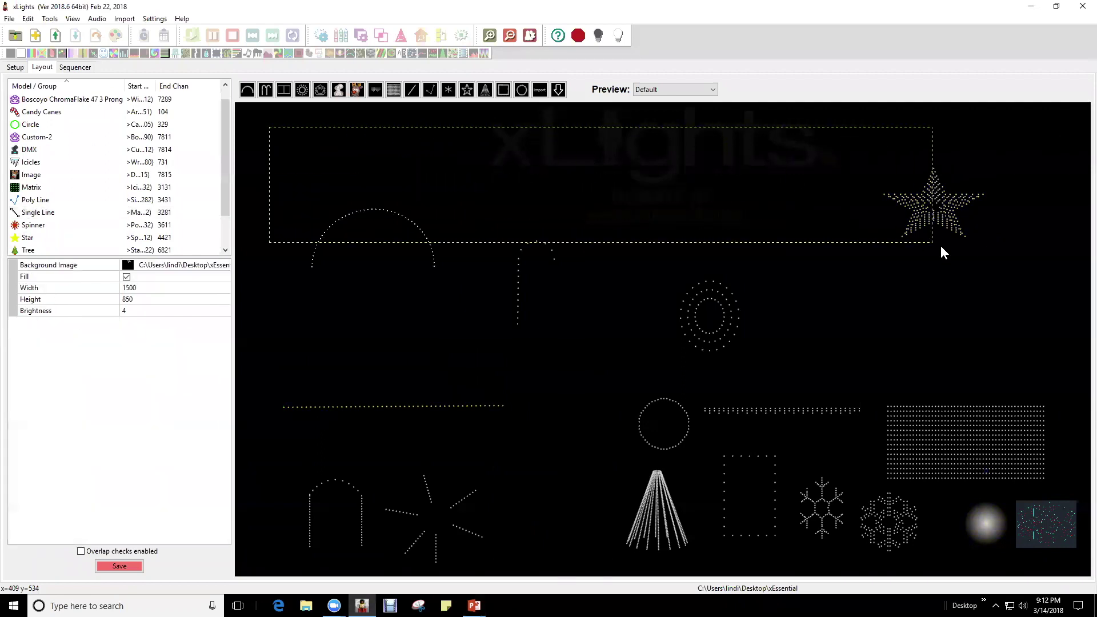
drag(1011, 348, 1016, 376)
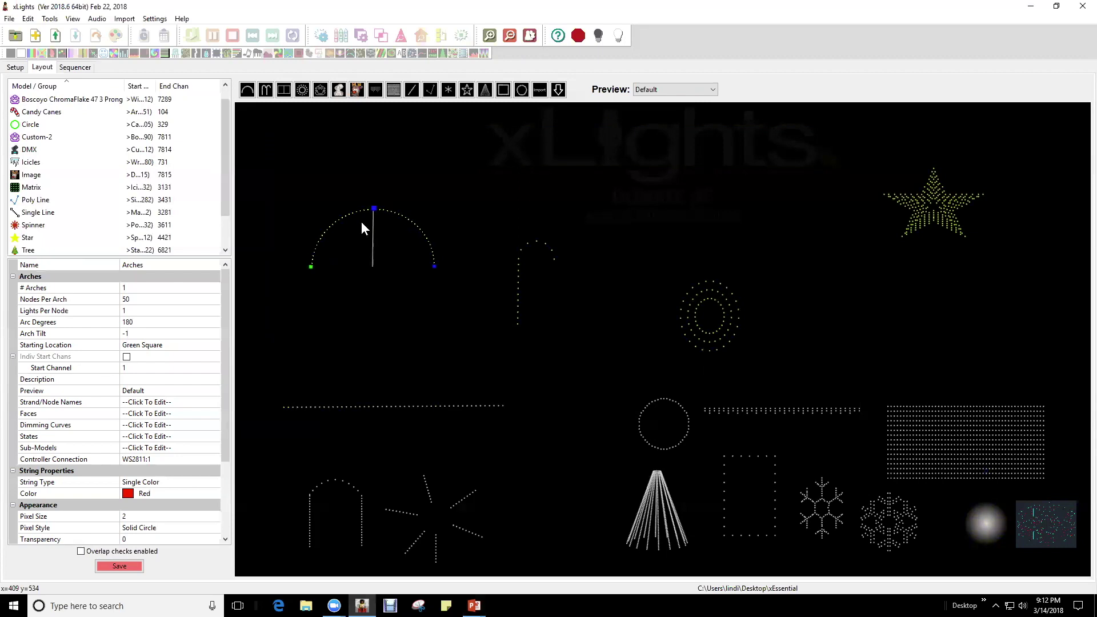
right_click(396, 215)
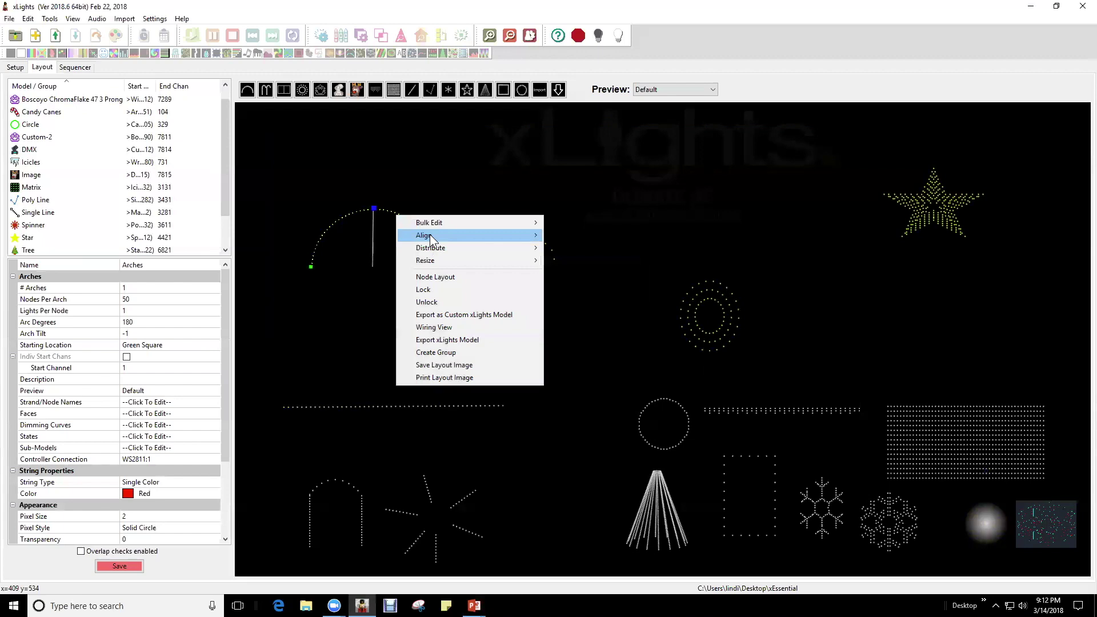
mouse_move(529, 236)
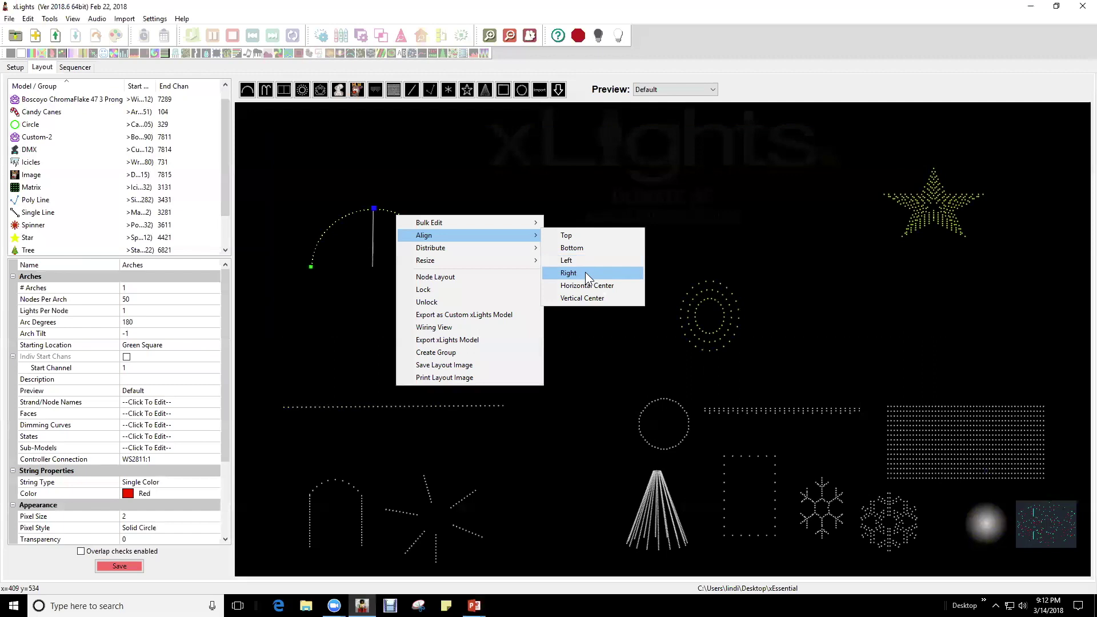
click(598, 247)
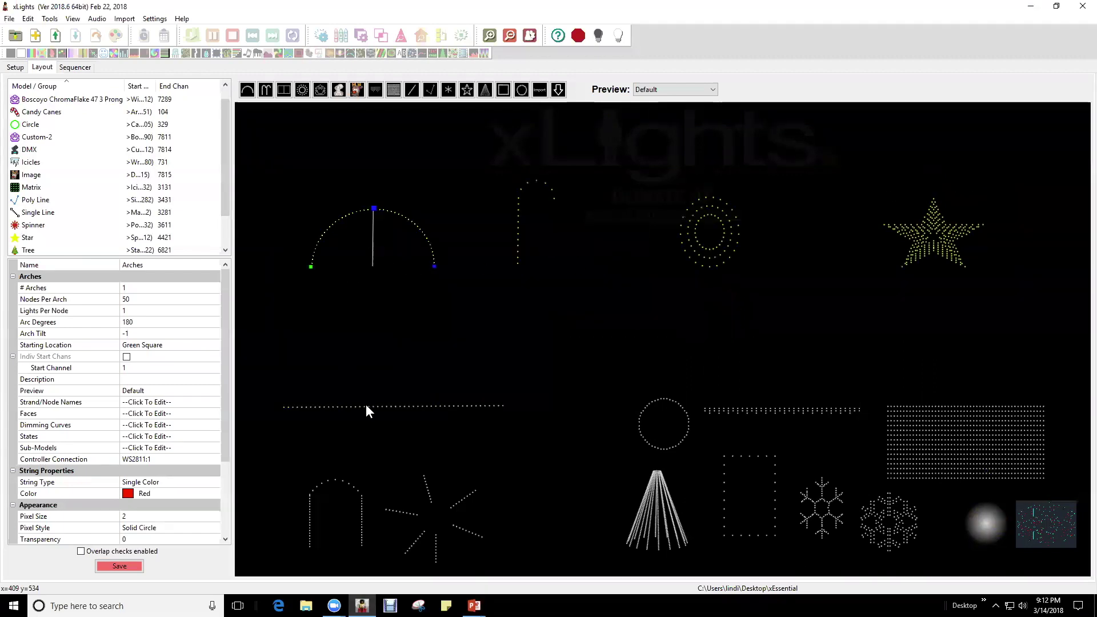
Step: Move the arch up slightly and place the candy cane and wreath below it in a staggered column
drag(366, 404, 383, 297)
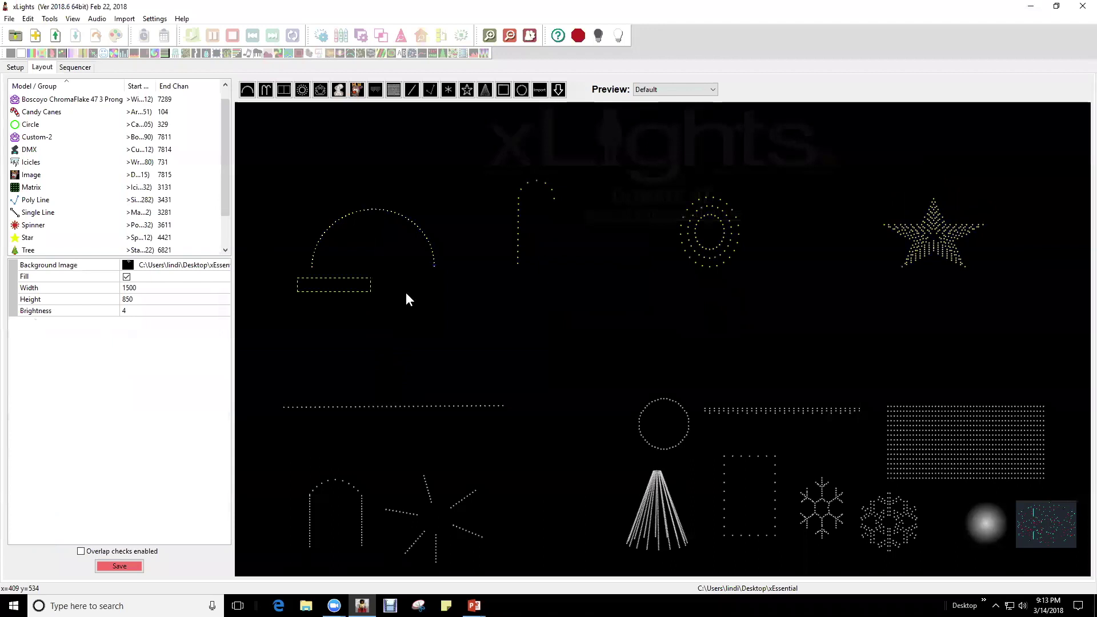
drag(1028, 300, 1026, 297)
click(374, 212)
drag(374, 213, 363, 166)
drag(519, 221, 368, 270)
drag(698, 234, 439, 339)
Step: Select the arch, candy cane and wreath together and align their left edges, using the arch as the reference
drag(272, 119, 520, 391)
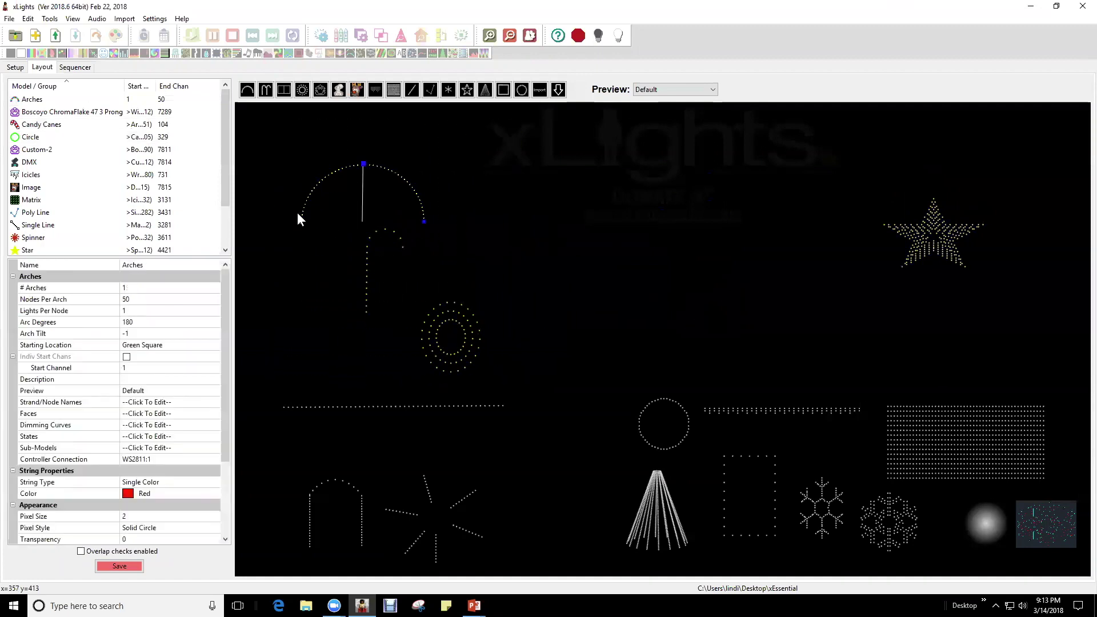
right_click(310, 194)
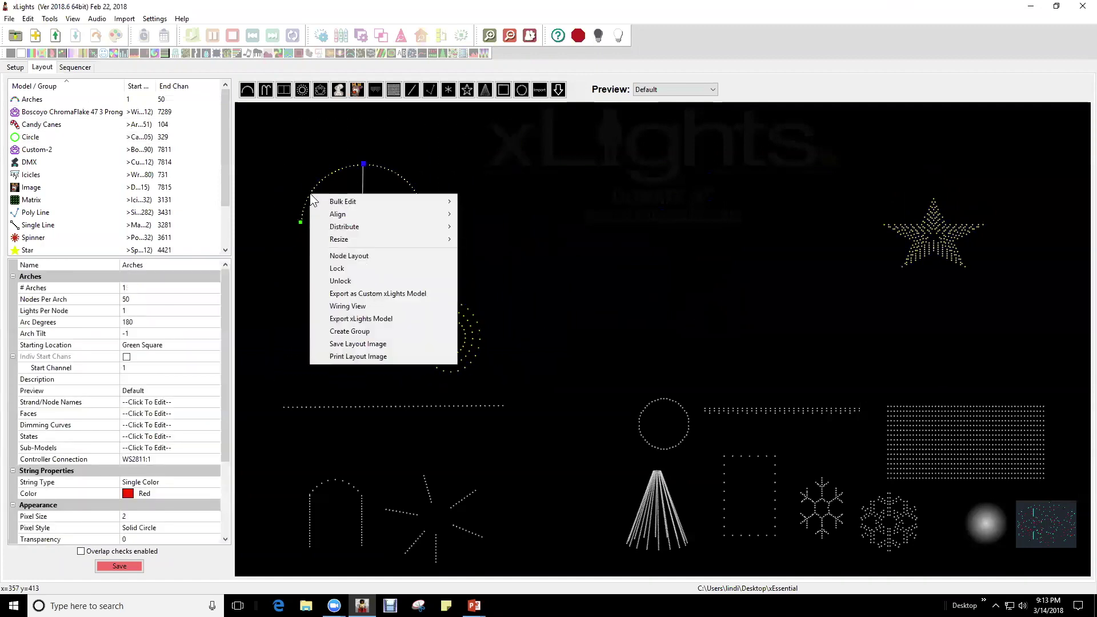
mouse_move(440, 215)
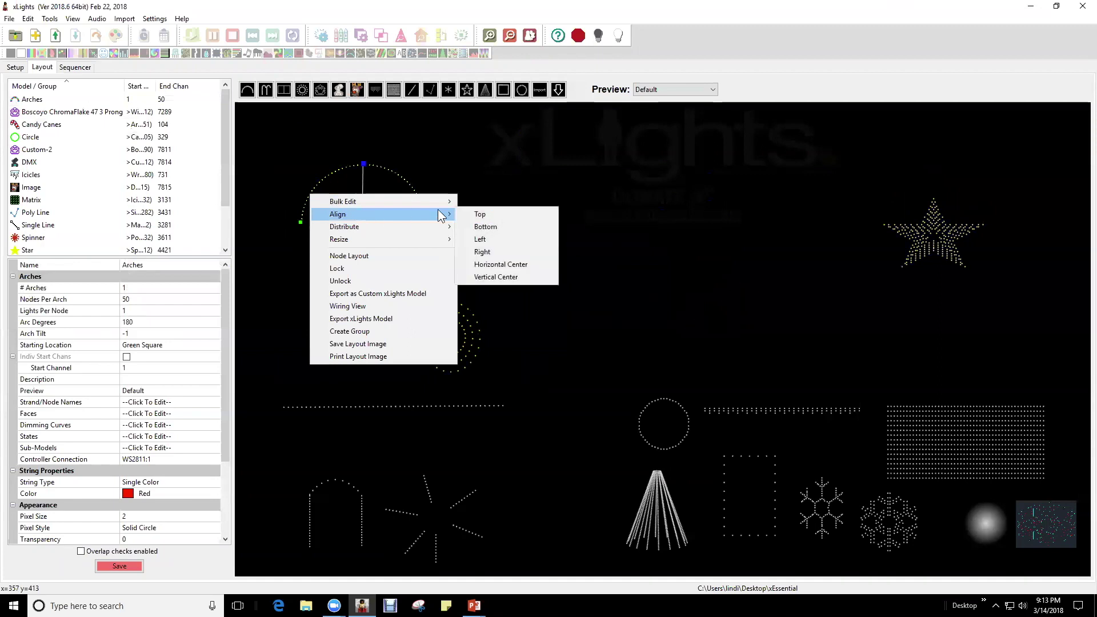
click(494, 240)
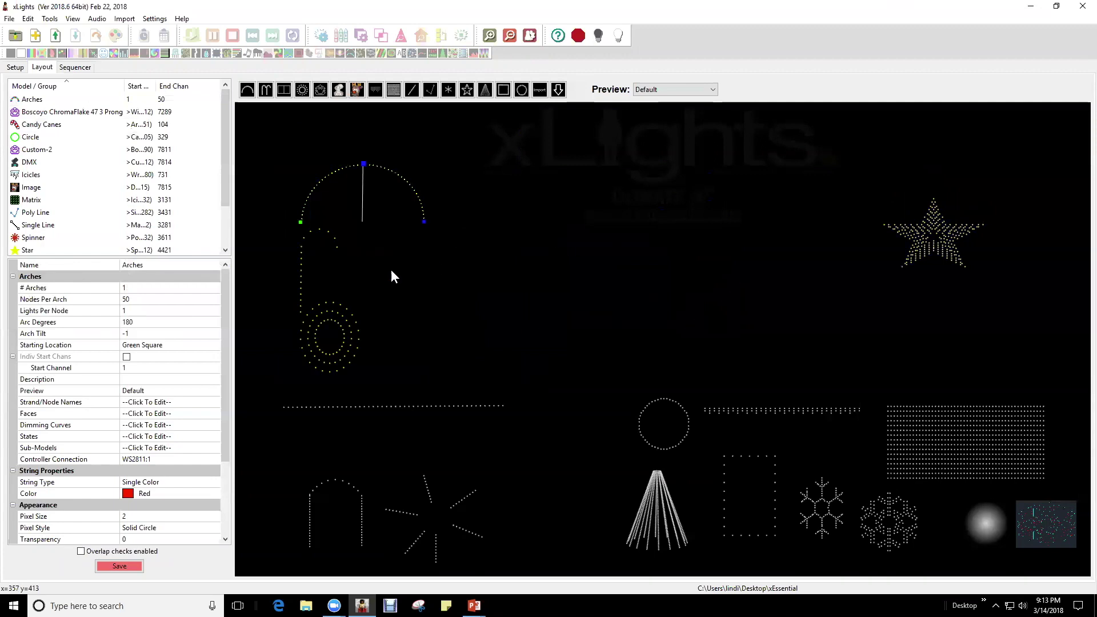
drag(279, 141, 291, 381)
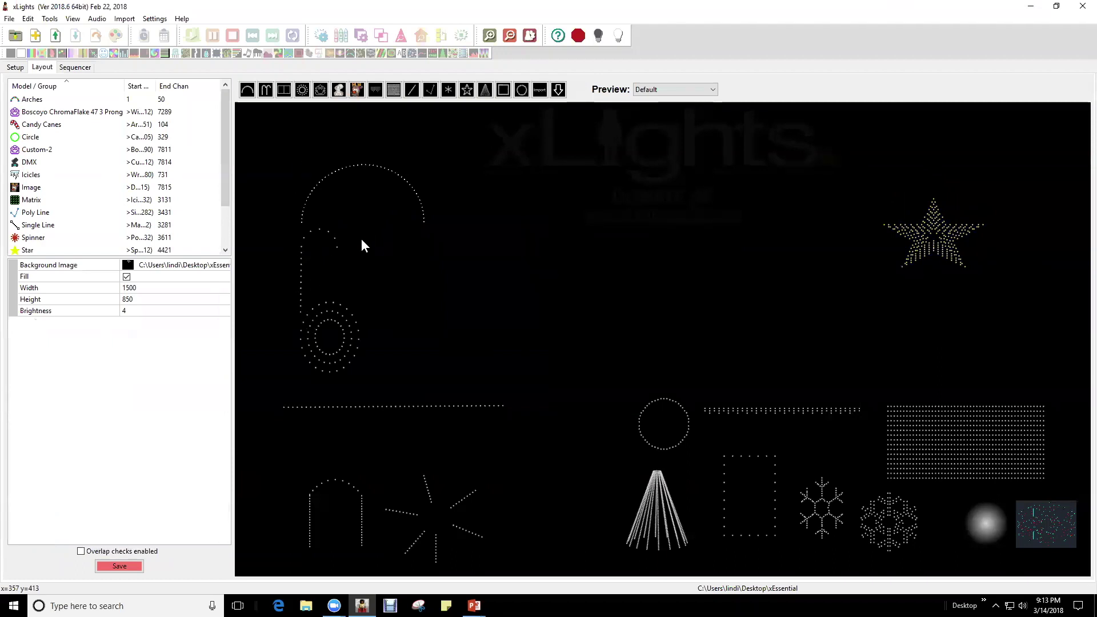
right_click(556, 245)
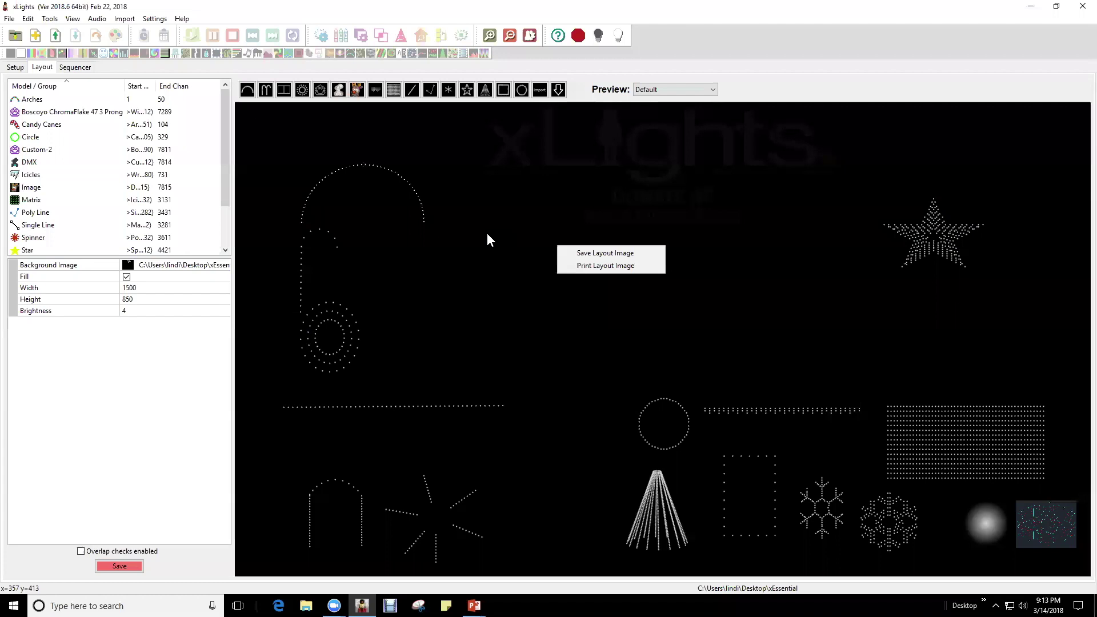
drag(282, 136, 455, 382)
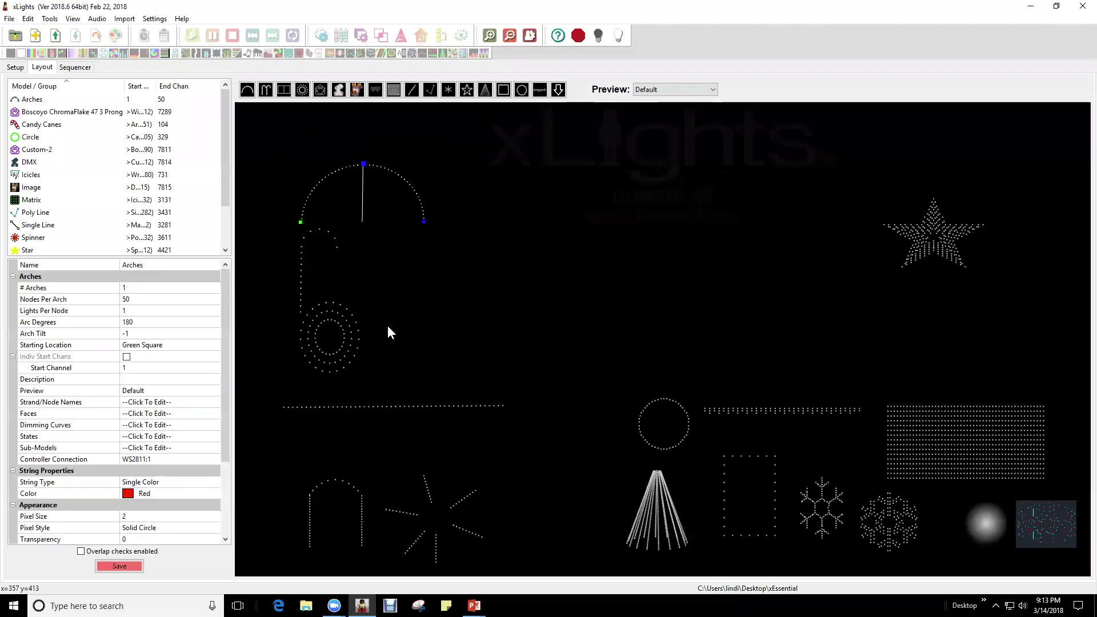
Step: Move the wreath to the upper middle of the layout and place the poly line overlapping its lower half
drag(340, 345, 616, 248)
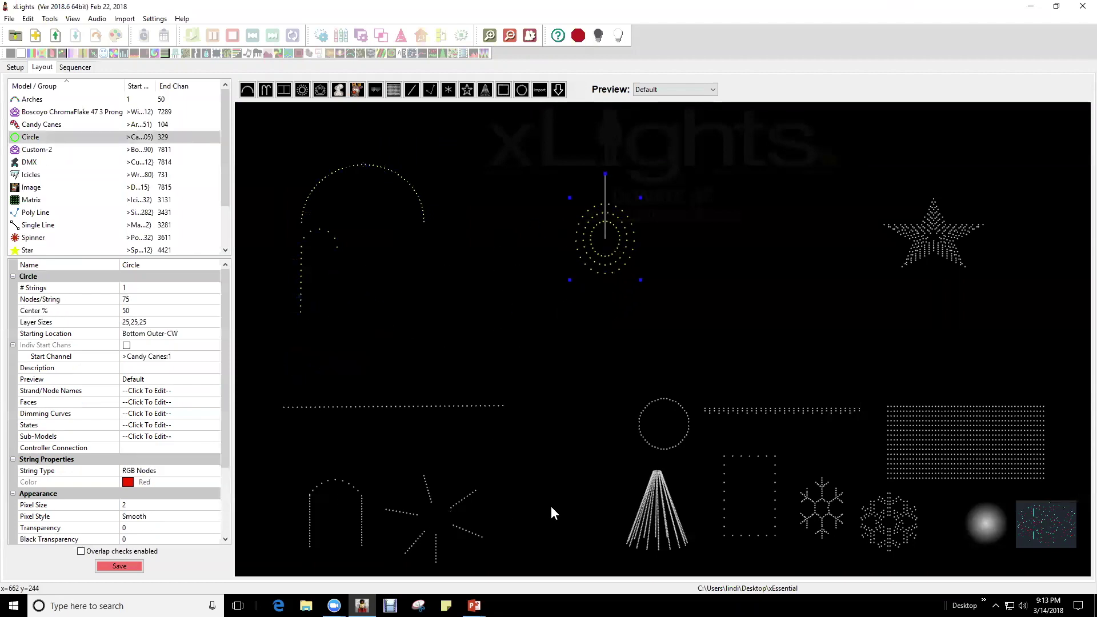
drag(360, 501, 633, 265)
drag(624, 225, 631, 249)
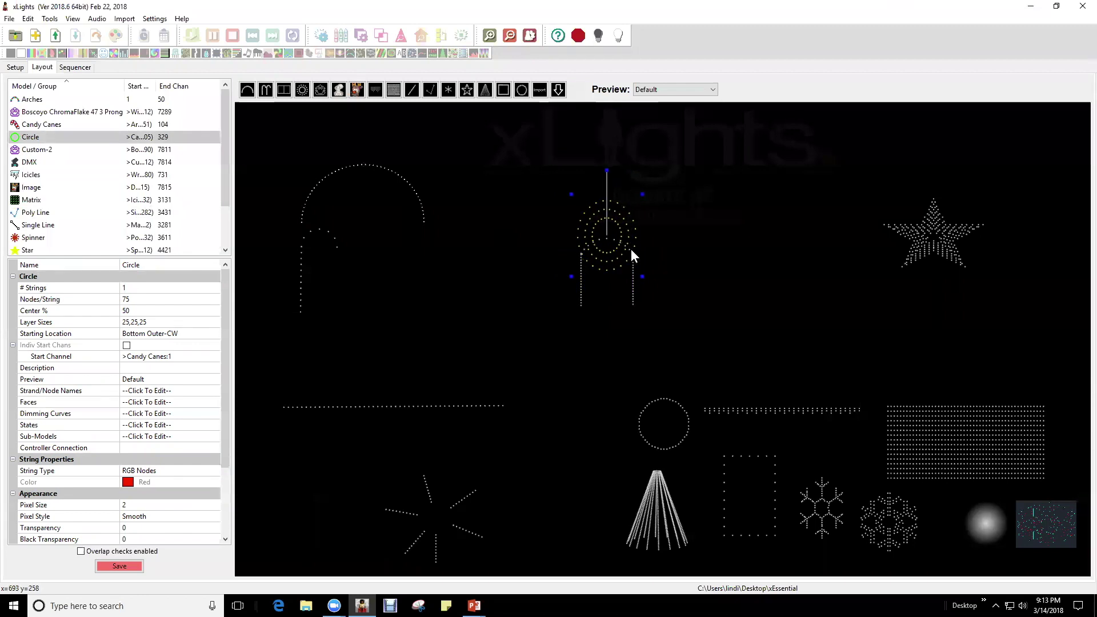
click(635, 279)
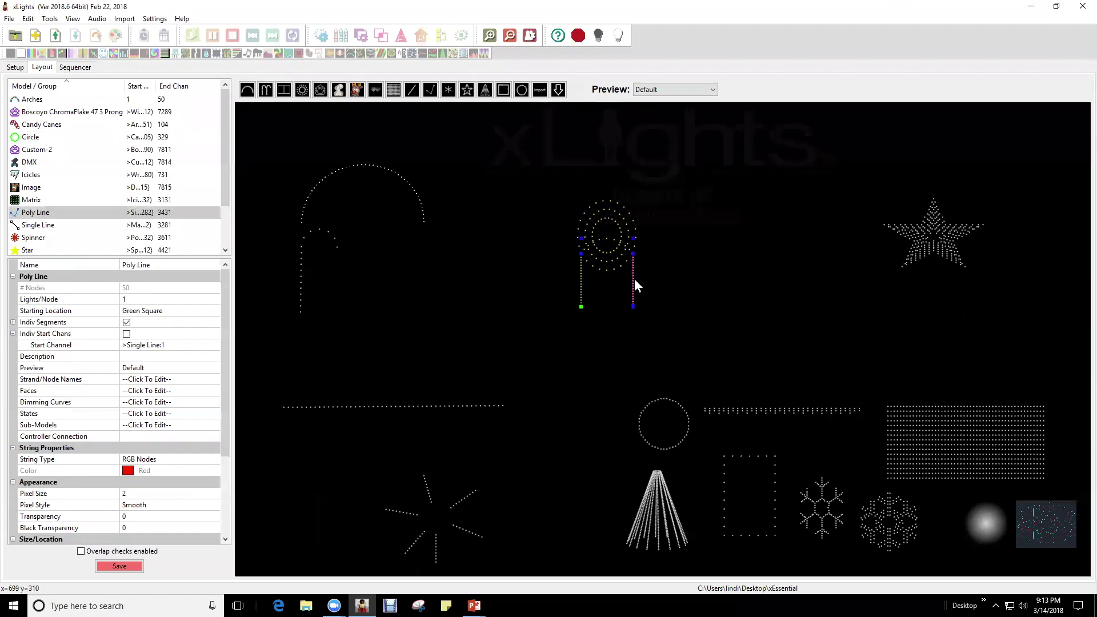
mouse_move(636, 278)
mouse_down()
mouse_move(584, 187)
mouse_move(632, 276)
mouse_up()
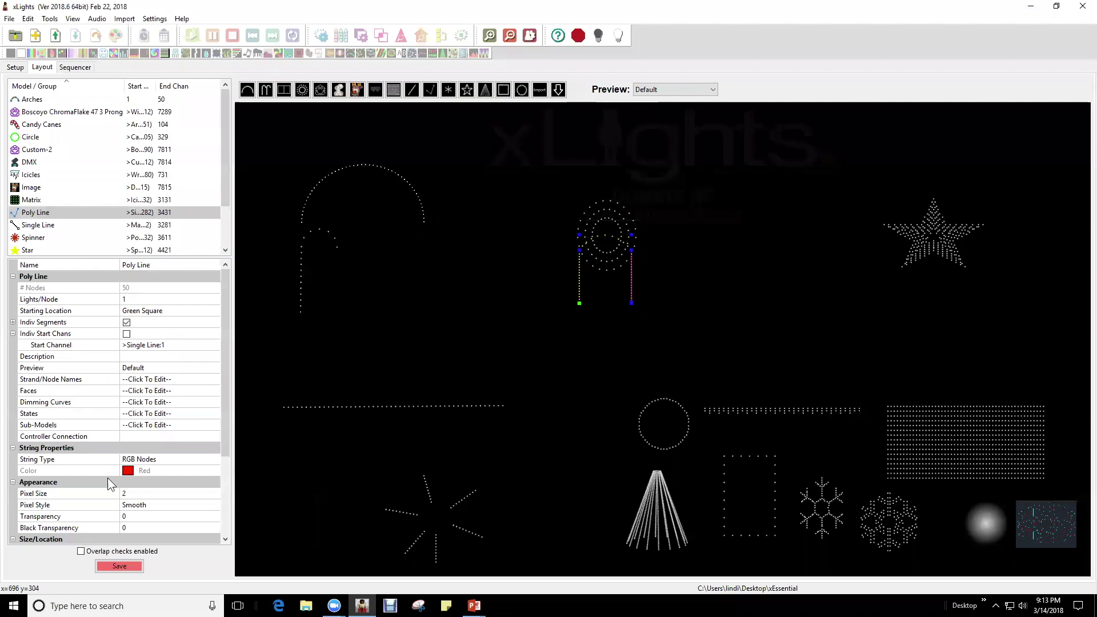
Step: Lock the poly line so that it cannot be moved
drag(228, 382, 228, 480)
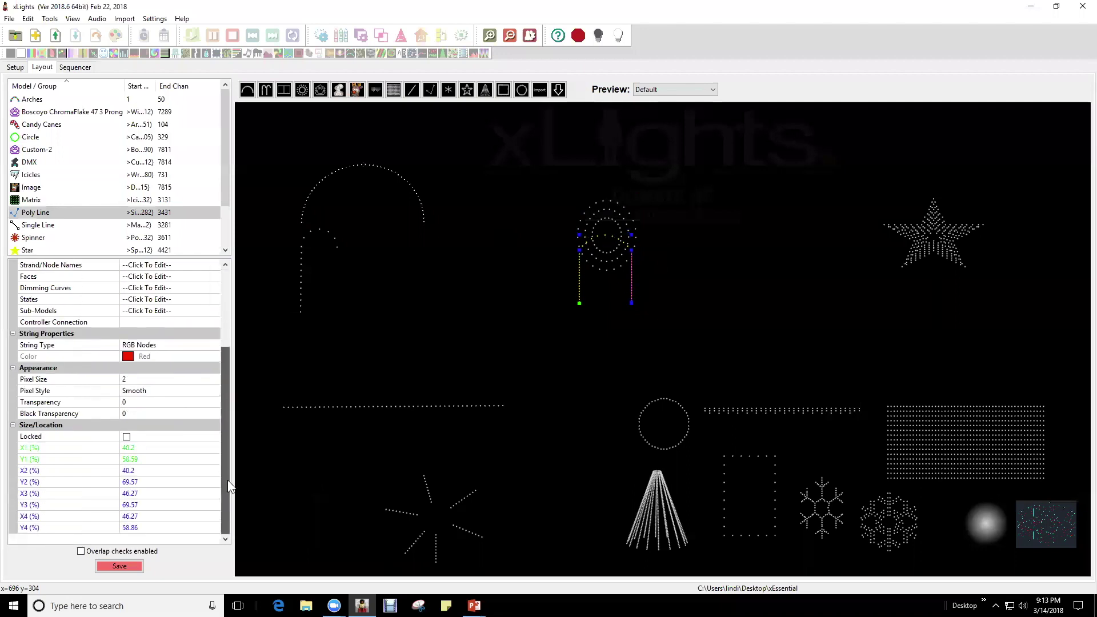
click(631, 289)
right_click(631, 287)
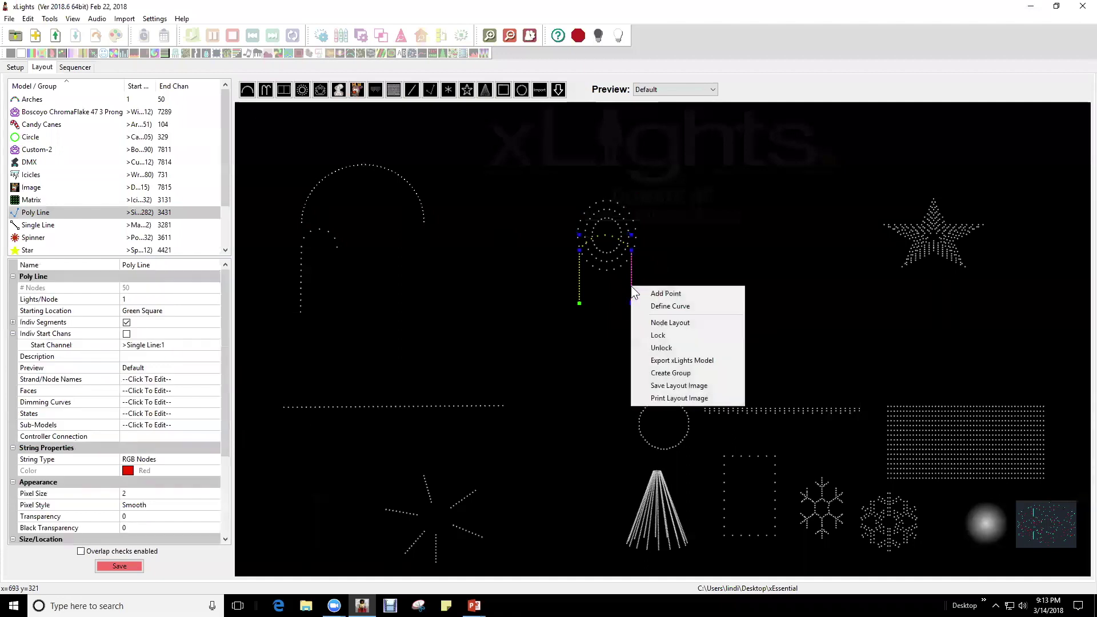
click(663, 336)
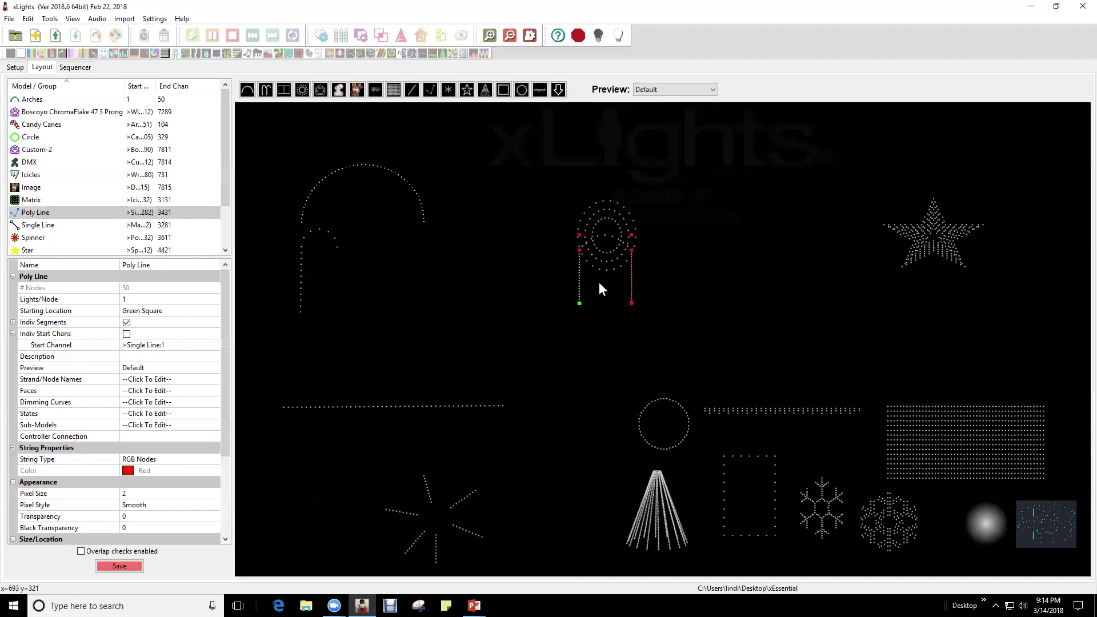
Step: Move the wreath up slightly so it sits on top of the locked poly line's uprights
mouse_move(610, 212)
mouse_down()
mouse_move(514, 195)
mouse_move(632, 225)
mouse_move(604, 214)
mouse_up()
click(614, 239)
drag(598, 201, 605, 191)
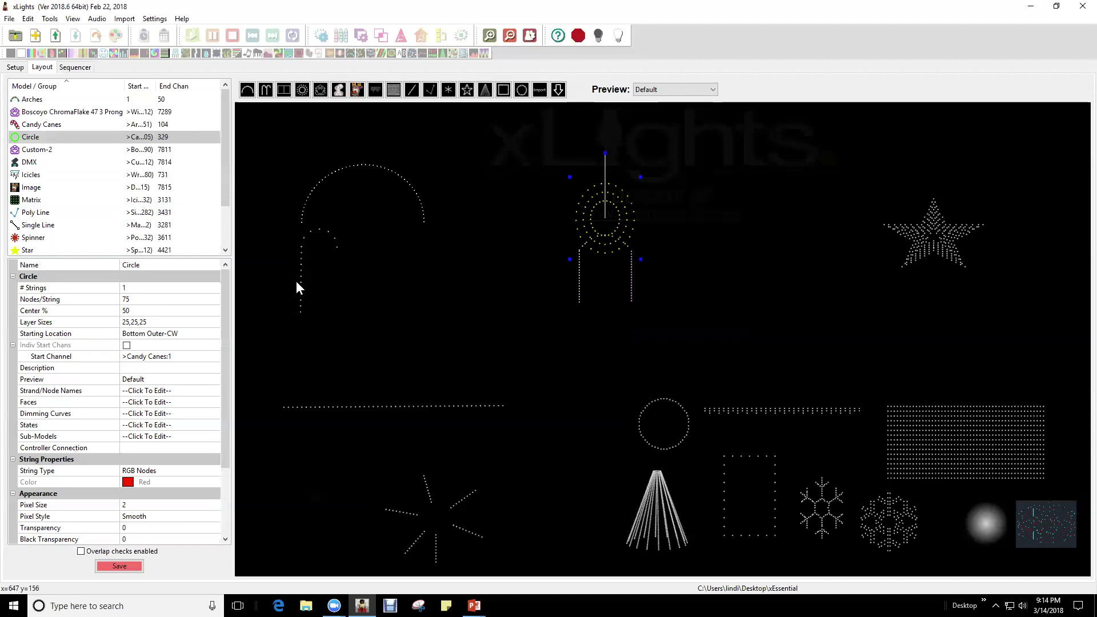
Step: Move the candy cane and the arch up so that the candy cane's hook sits inside the arch
drag(298, 283, 375, 279)
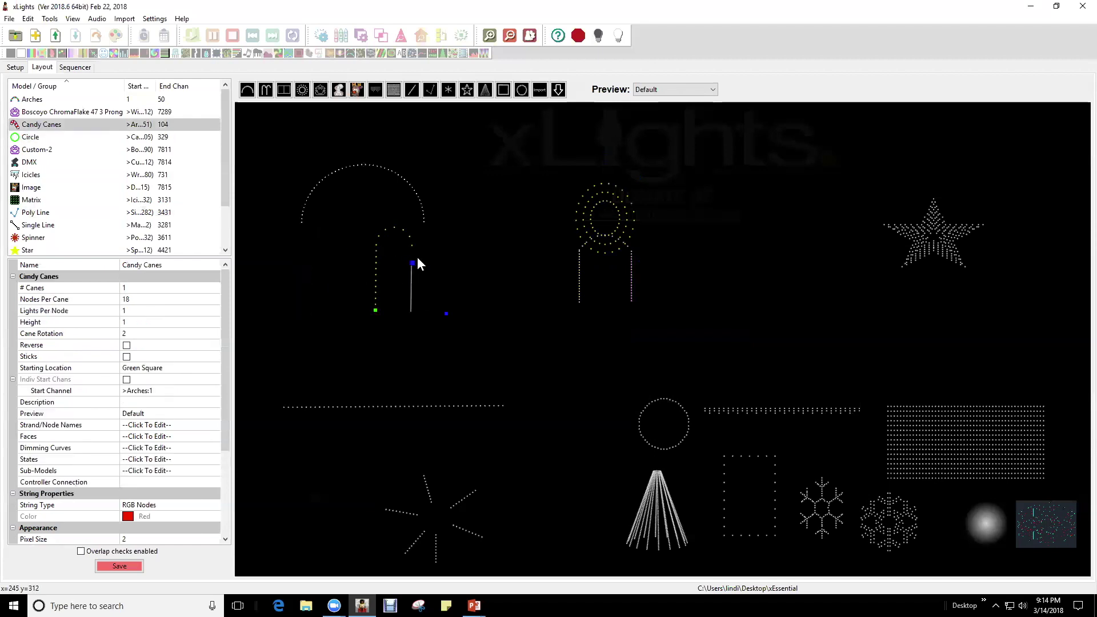
drag(372, 277, 319, 289)
drag(355, 274, 335, 133)
right_click(363, 158)
click(333, 150)
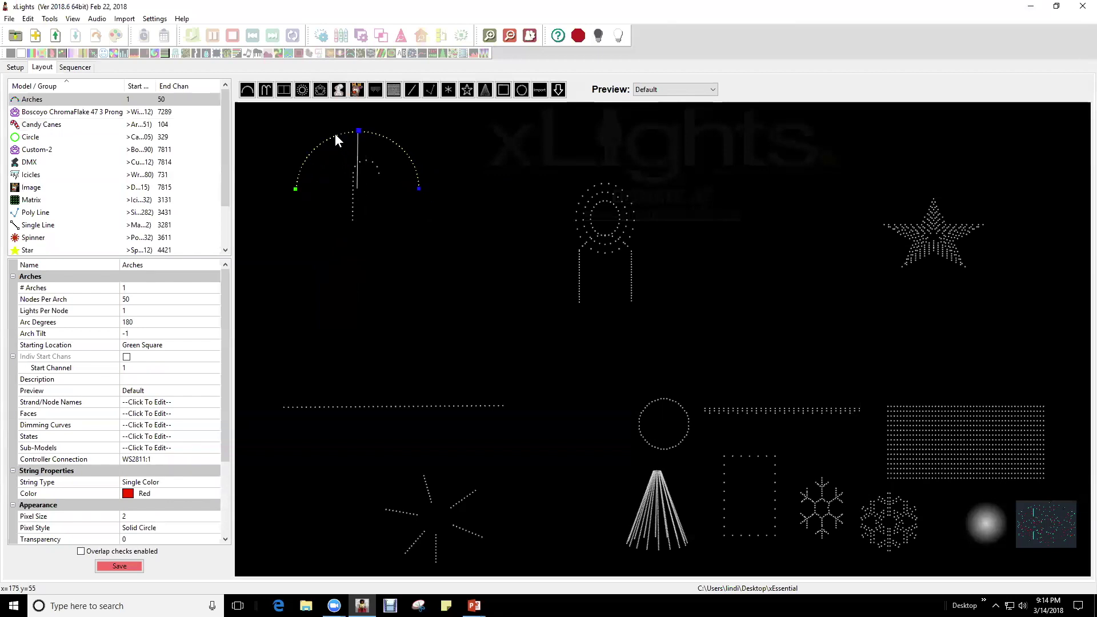
Step: Nudge the arch down and slightly left in small increments until its peak touches the foot of the candy cane
key(Right)
key(Right)
key(Right)
key(Right)
key(Right)
key(Right)
key(Right)
key(Down)
key(Down)
key(Down)
key(Down)
key(Down)
key(Down)
key(Down)
key(Down)
key(Down)
key(Down)
key(Down)
key(Down)
key(Down)
key(Down)
key(Down)
key(Down)
key(Down)
key(Down)
key(Down)
key(Down)
key(Down)
key(Down)
key(Down)
key(Down)
key(Down)
key(Down)
key(Down)
key(Down)
key(Down)
key(Down)
key(Down)
key(Down)
key(Down)
key(Down)
key(Down)
key(Down)
key(Down)
key(Down)
key(Down)
key(Down)
key(Down)
key(Down)
key(Down)
key(Down)
key(Down)
key(Down)
key(Down)
key(Down)
key(Down)
key(Down)
key(Down)
key(Down)
key(Down)
key(Down)
key(Down)
key(Down)
key(Down)
key(Down)
key(Down)
key(Down)
key(Down)
key(Down)
key(Down)
key(Down)
key(Down)
key(Down)
key(Down)
key(Down)
key(Left)
key(Left)
key(Left)
key(Left)
key(Left)
key(Left)
key(Left)
key(Left)
key(Left)
key(Left)
key(Left)
click(497, 271)
right_click(496, 271)
key(Escape)
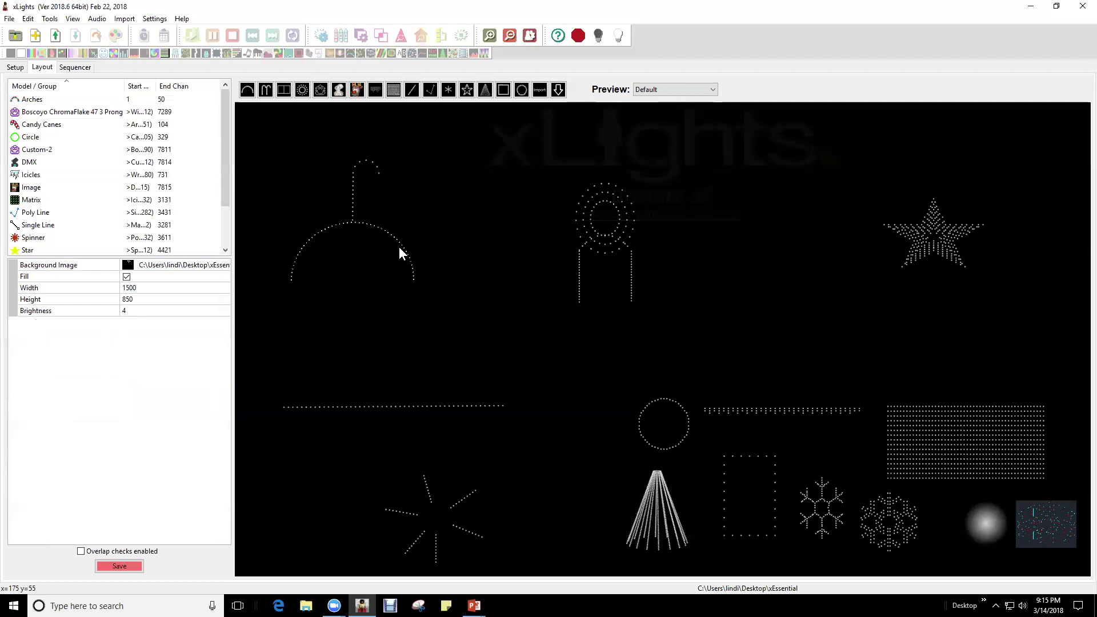
click(399, 247)
right_click(398, 247)
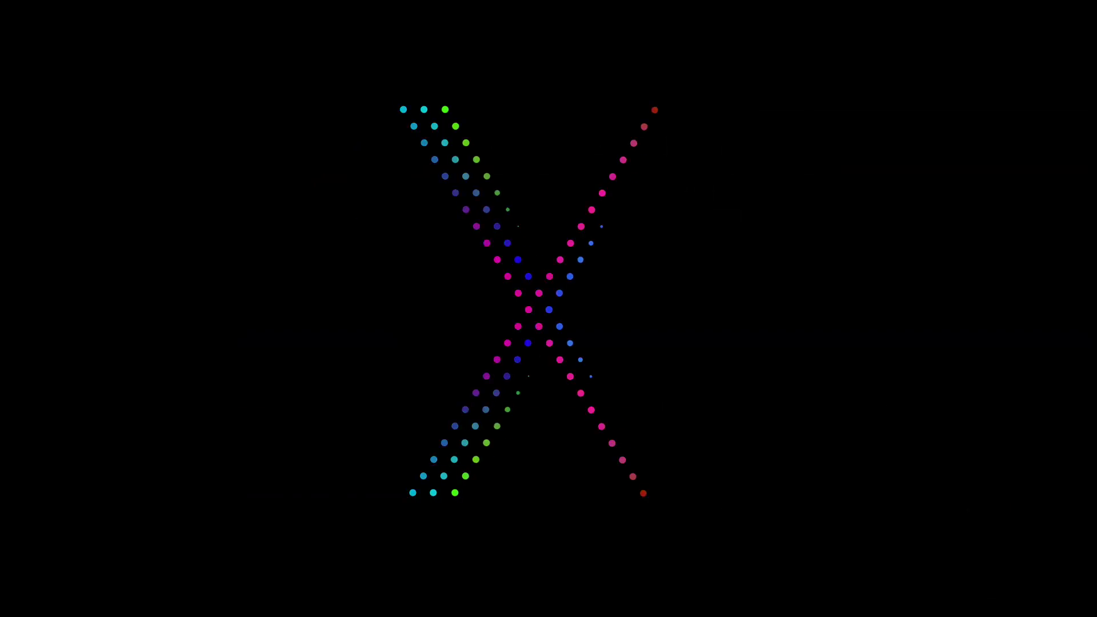